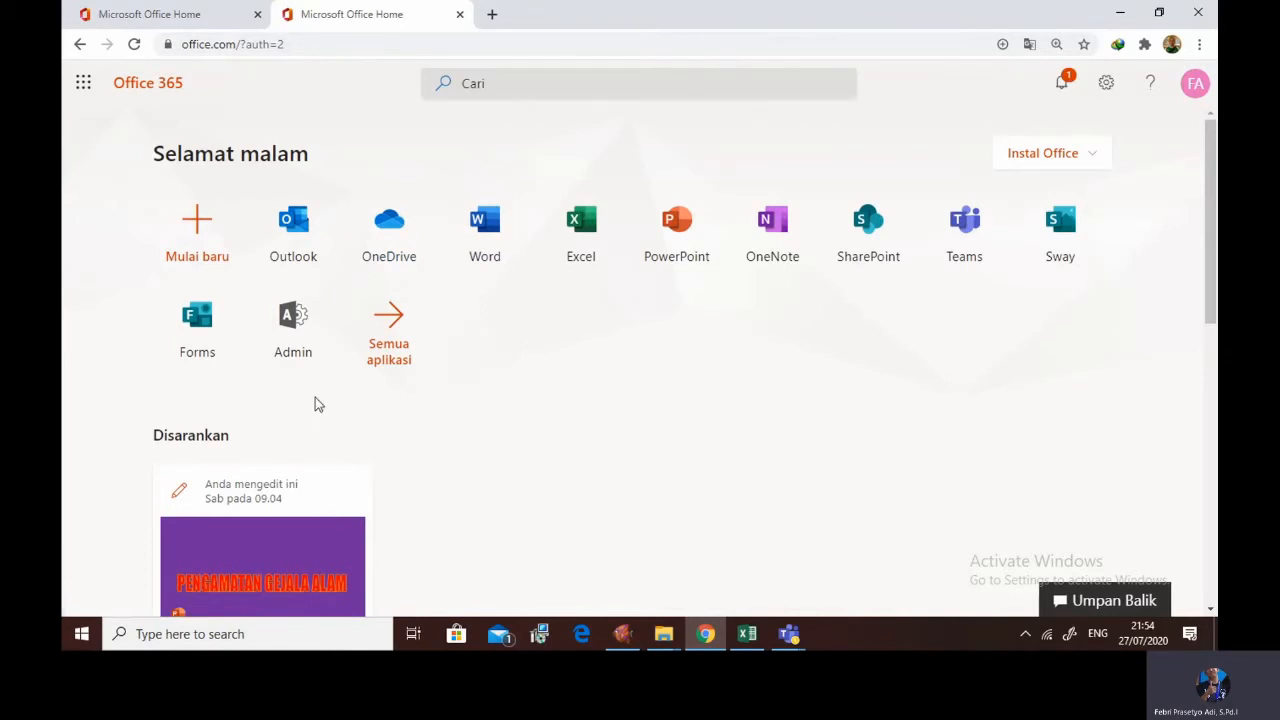
Create a new form in Microsoft Forms and title it "Daftar Hadir Kelas 9A"
click(212, 320)
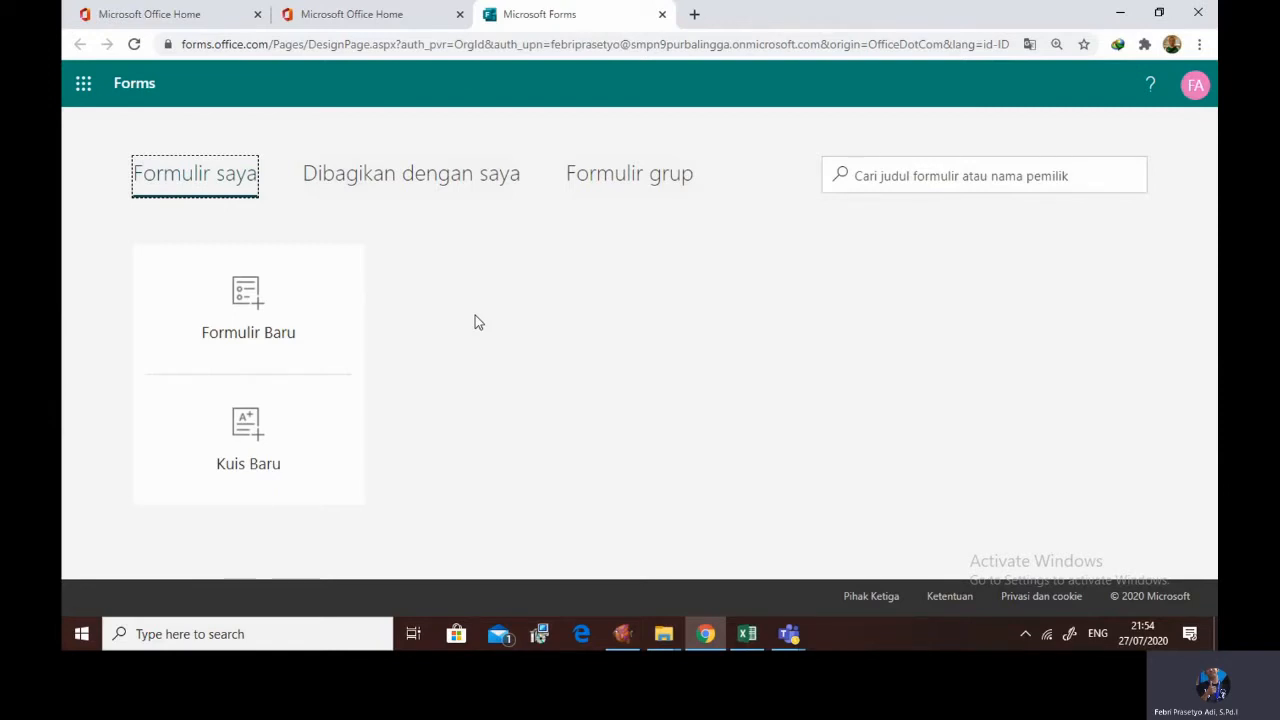
click(255, 316)
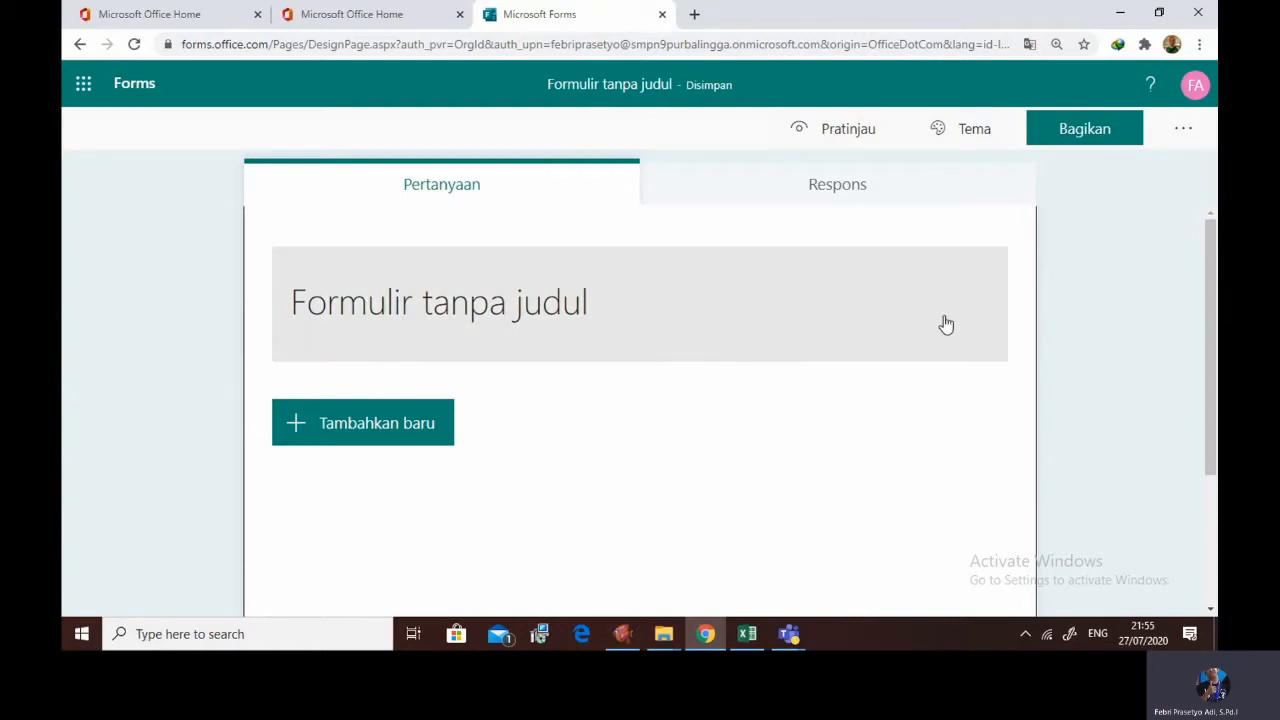
click(395, 313)
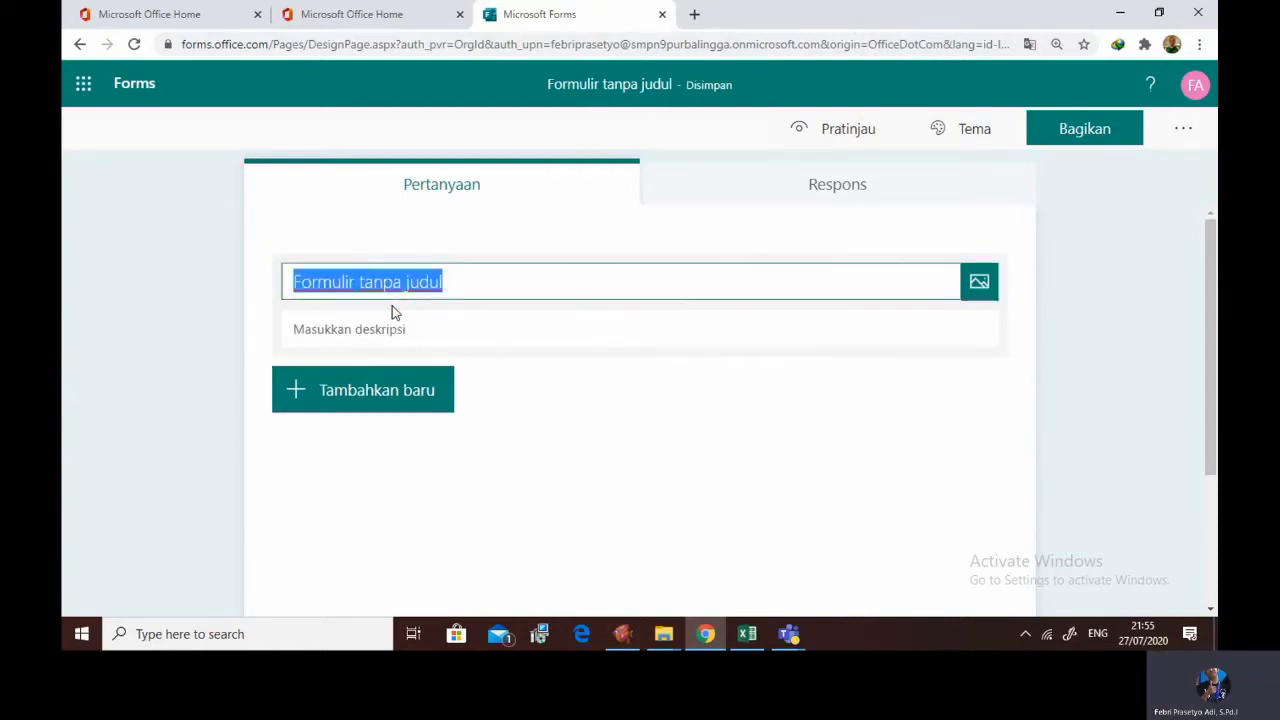
text(Dafta)
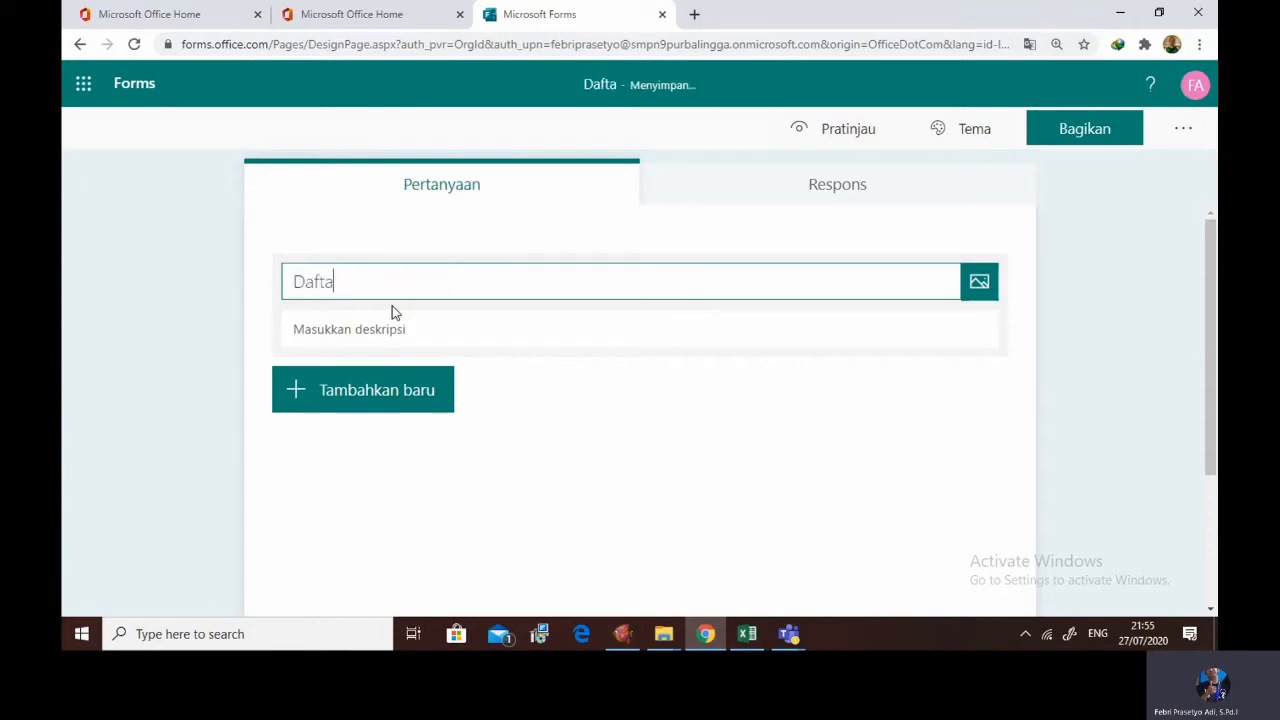
text(r Hadir K)
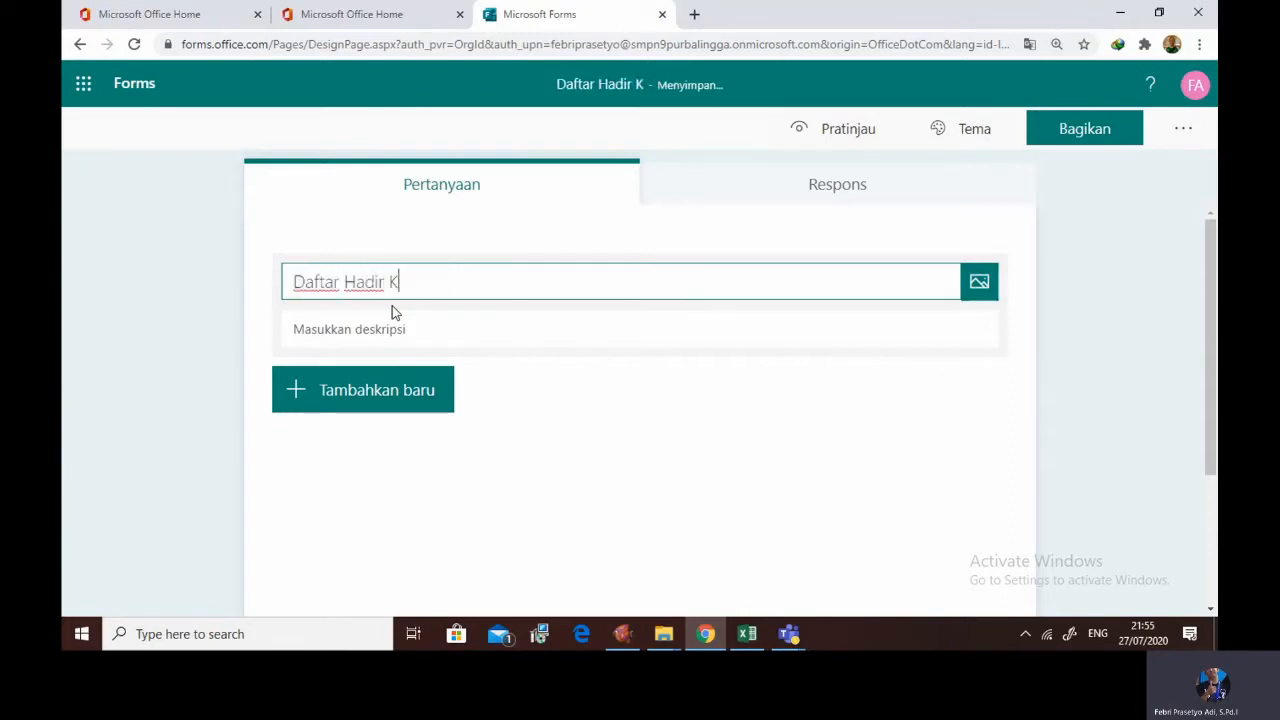
text(elas 9A)
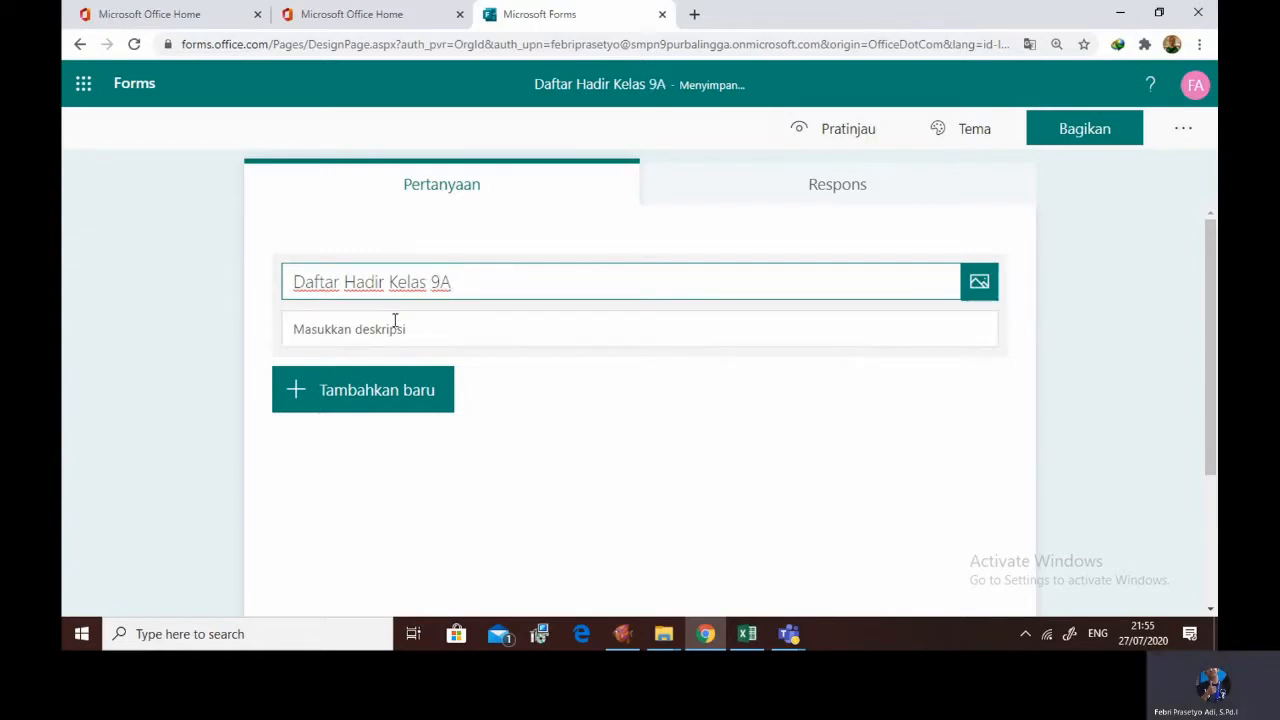
Enter the two-line form description "1. Isi formulir ini setelah kalian mengikuti proses pembelajaran online" and "2. Lengkapi data berikut ini"
click(396, 327)
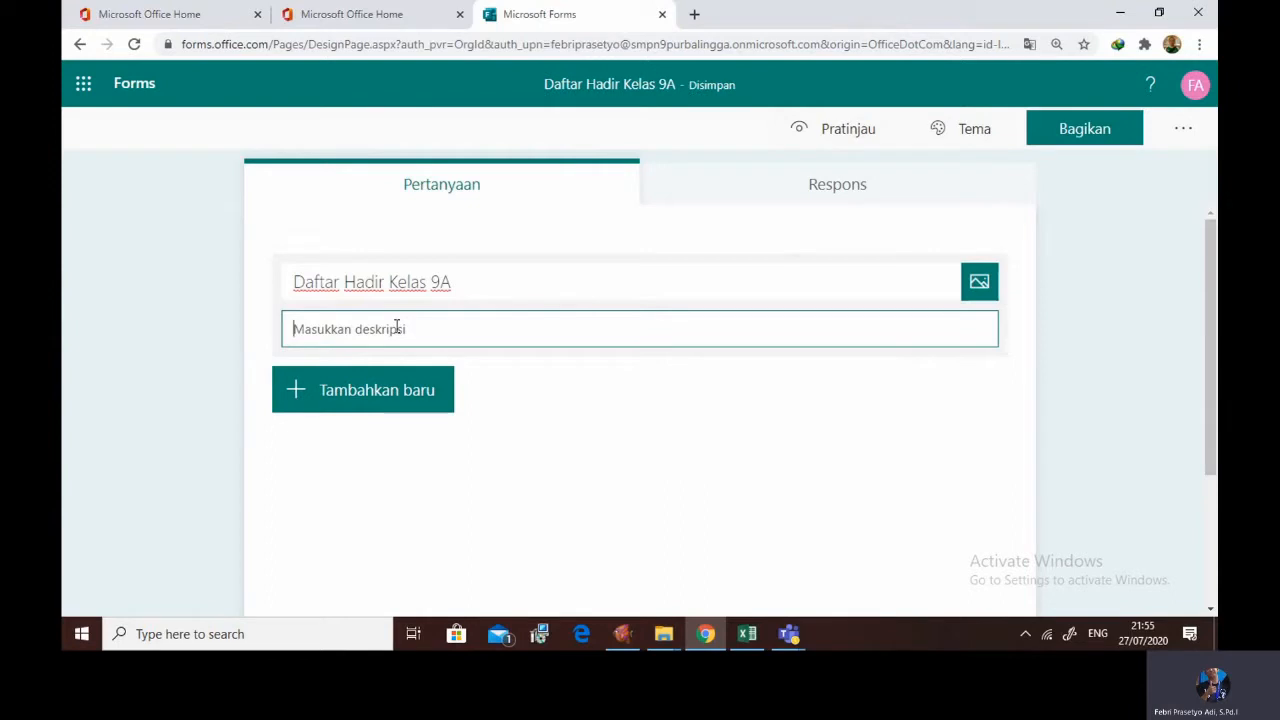
text(1)
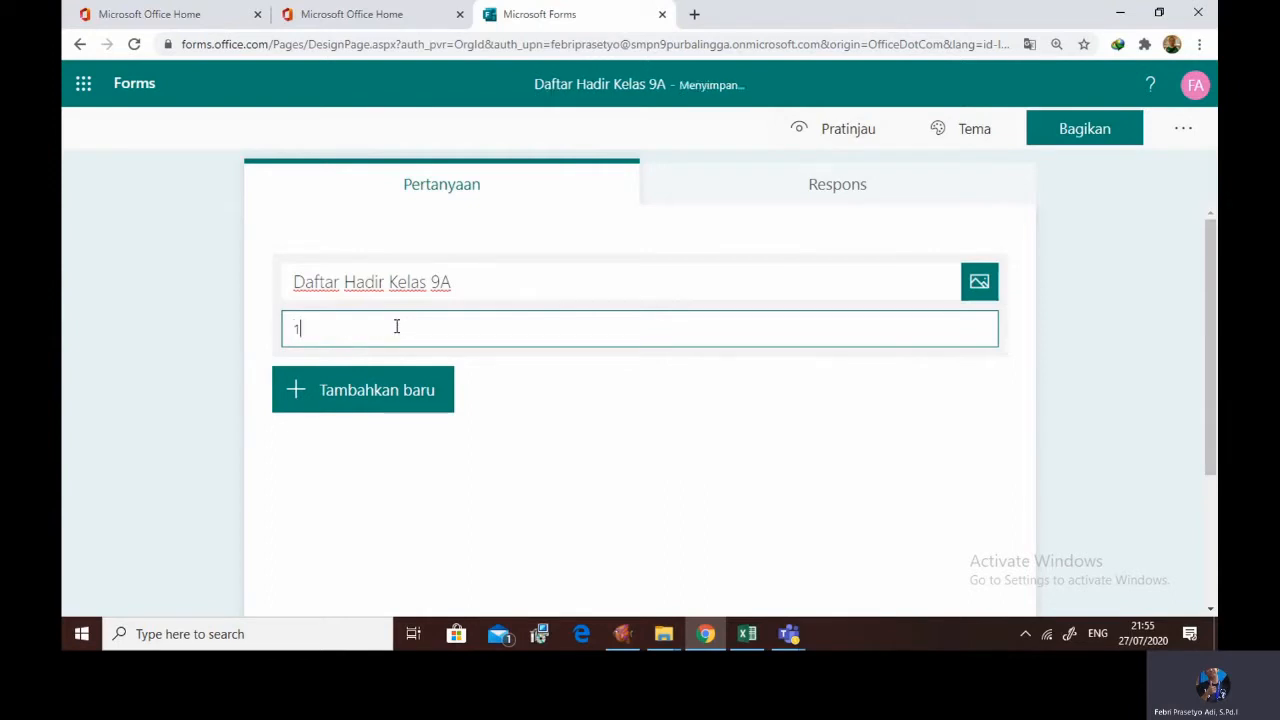
text(. Isi formulir ini setelah)
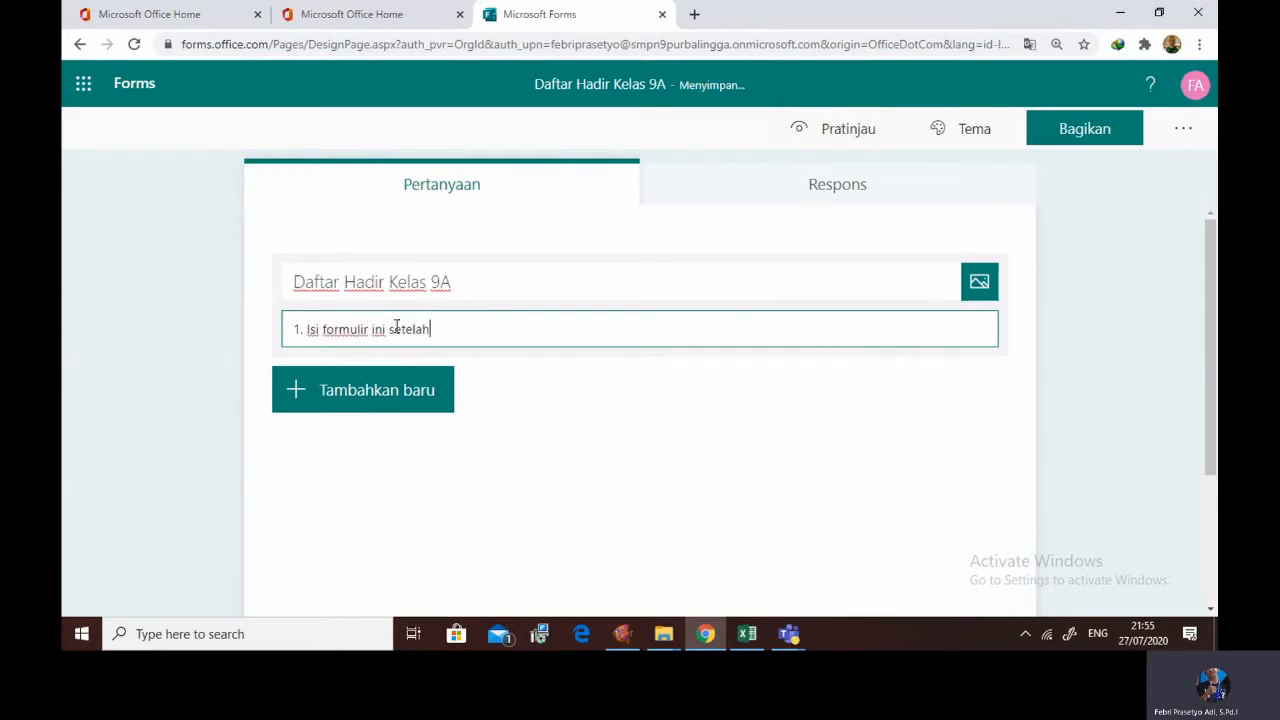
text( kalian mengik)
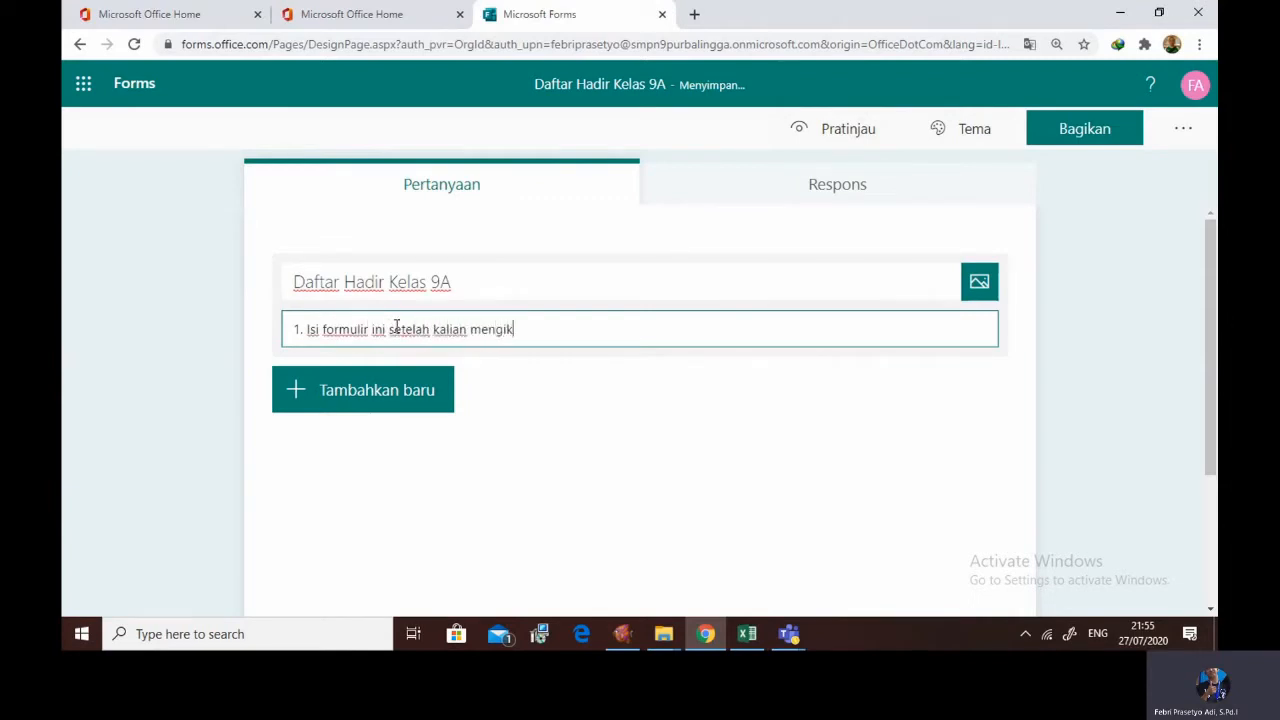
text(uti proses pembelajarta)
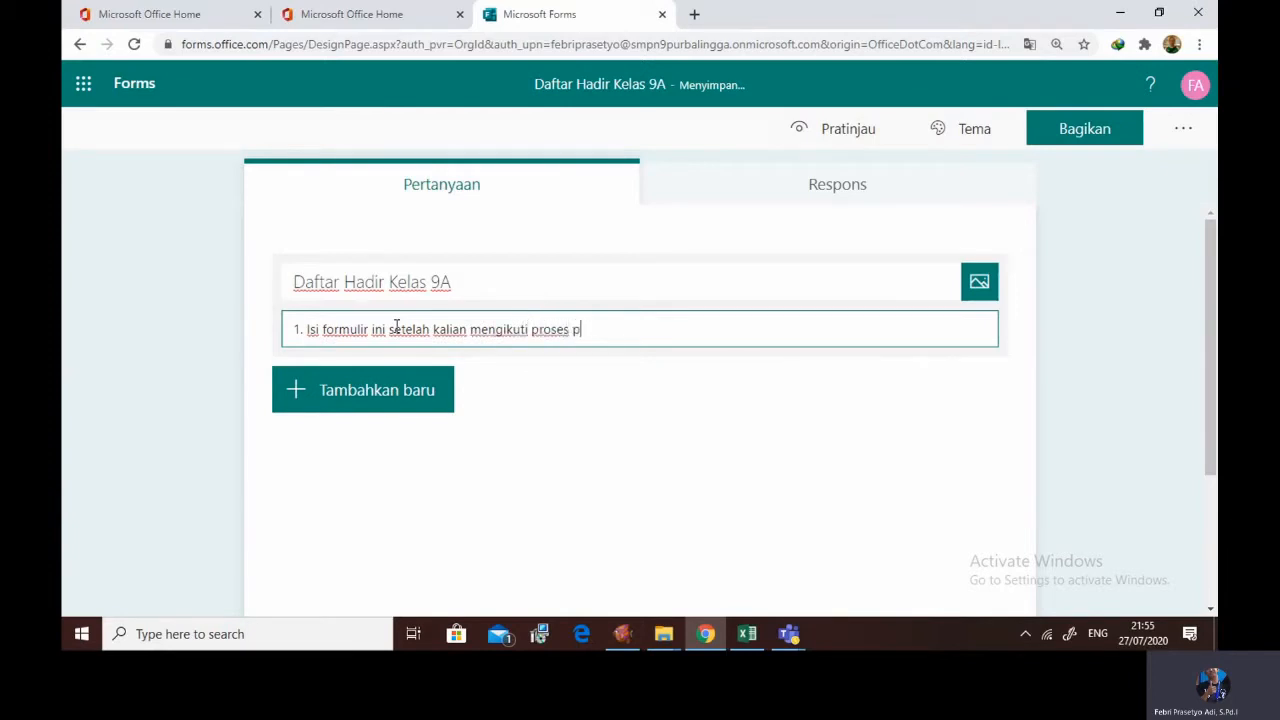
key(BackSpace)
key(BackSpace)
text(ran online)
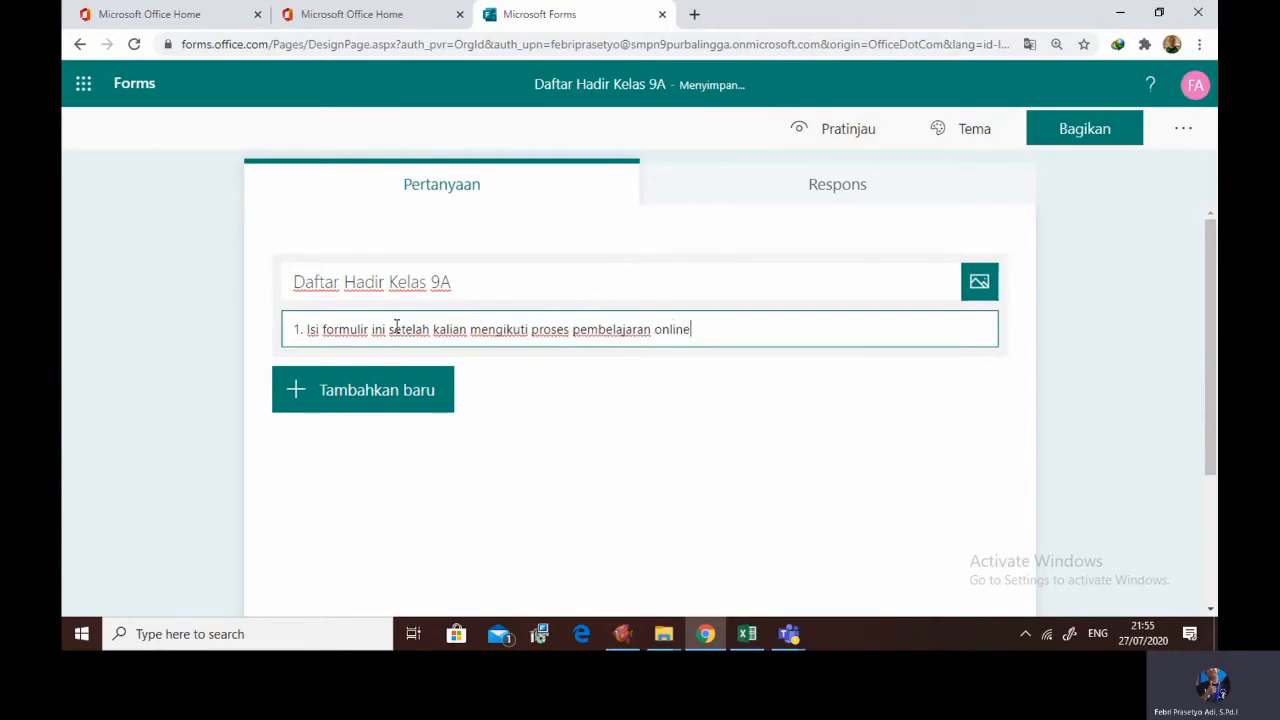
key(Return)
text(2. )
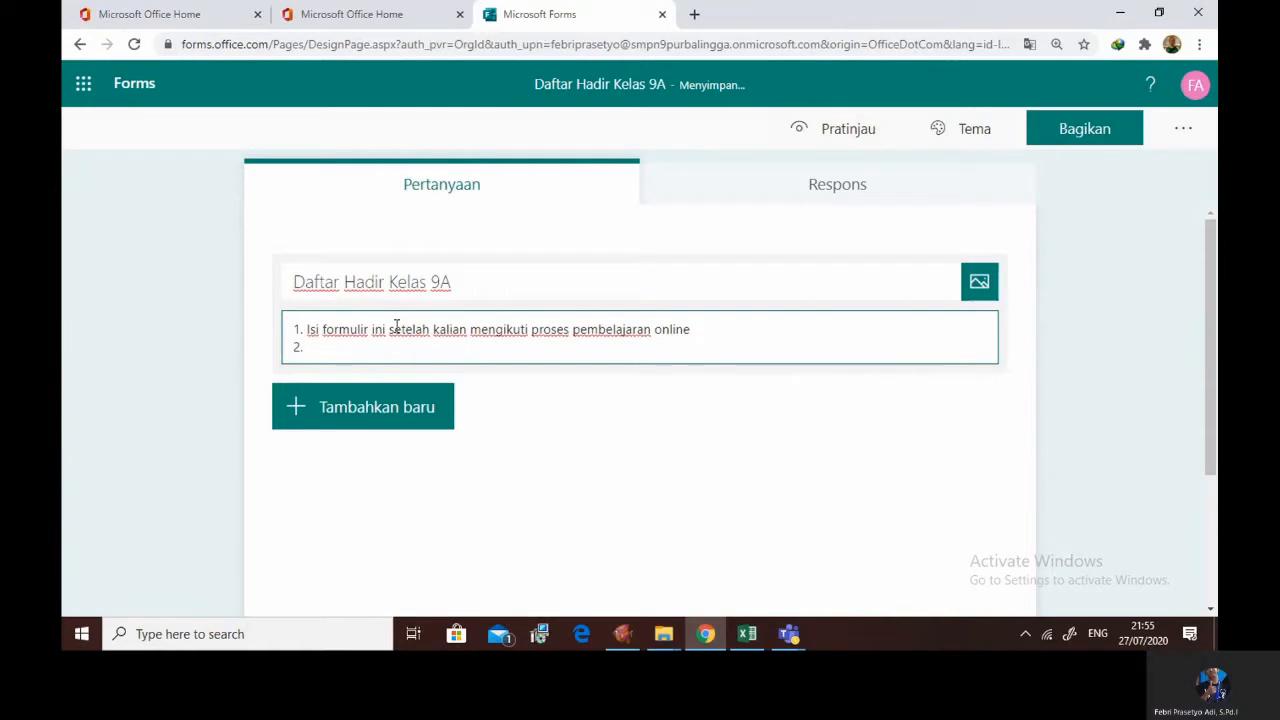
text(Lengkapi data berikut ini)
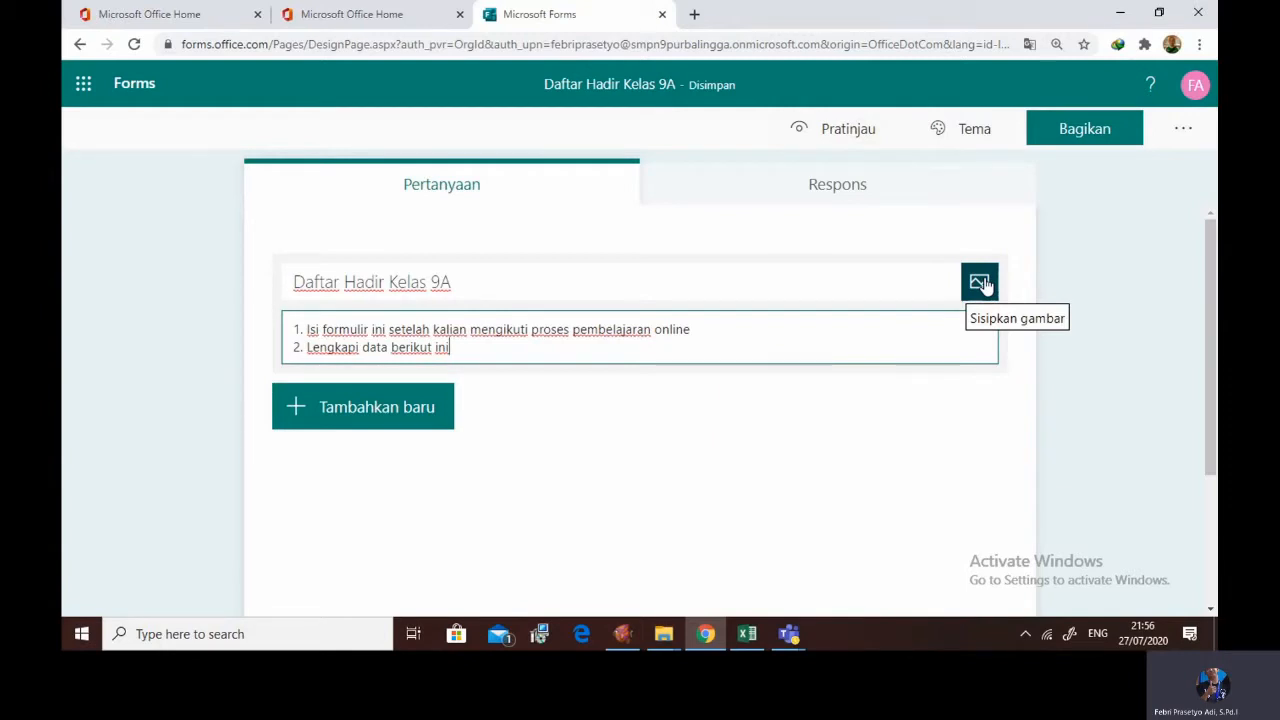
Preview the form, return to editing and apply the illustrated theme with the orange and white bus
click(848, 135)
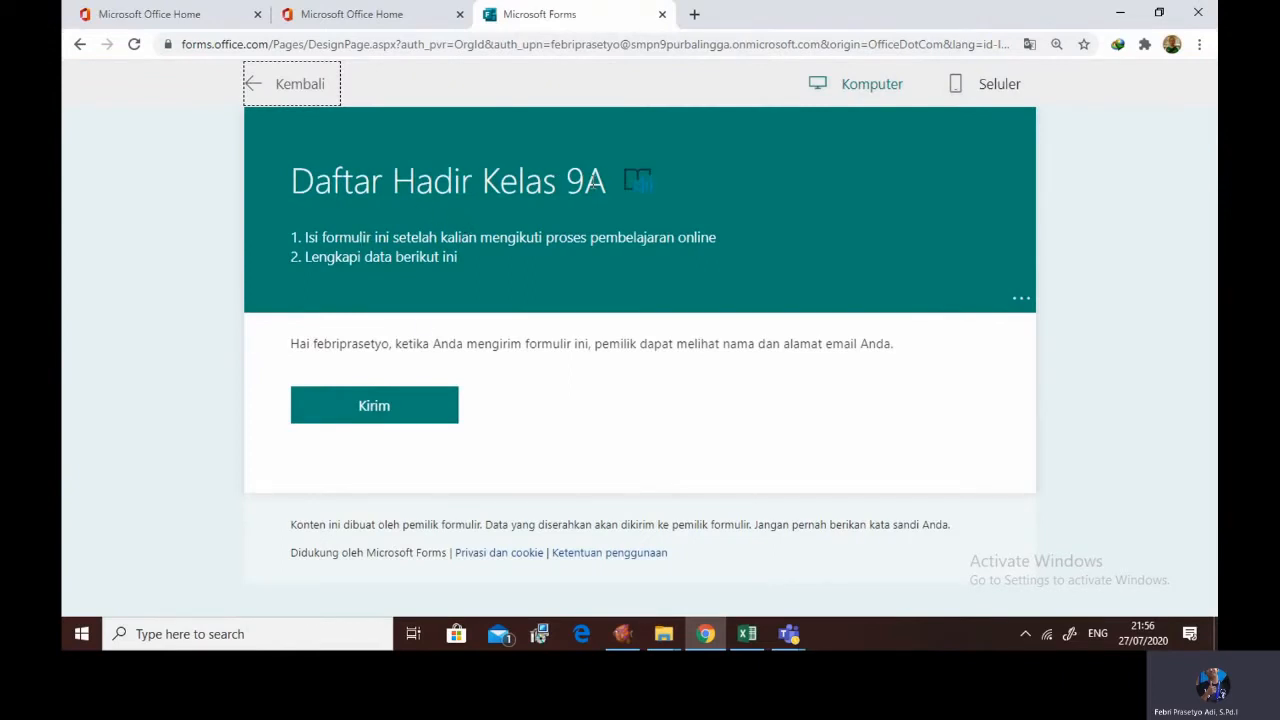
click(286, 90)
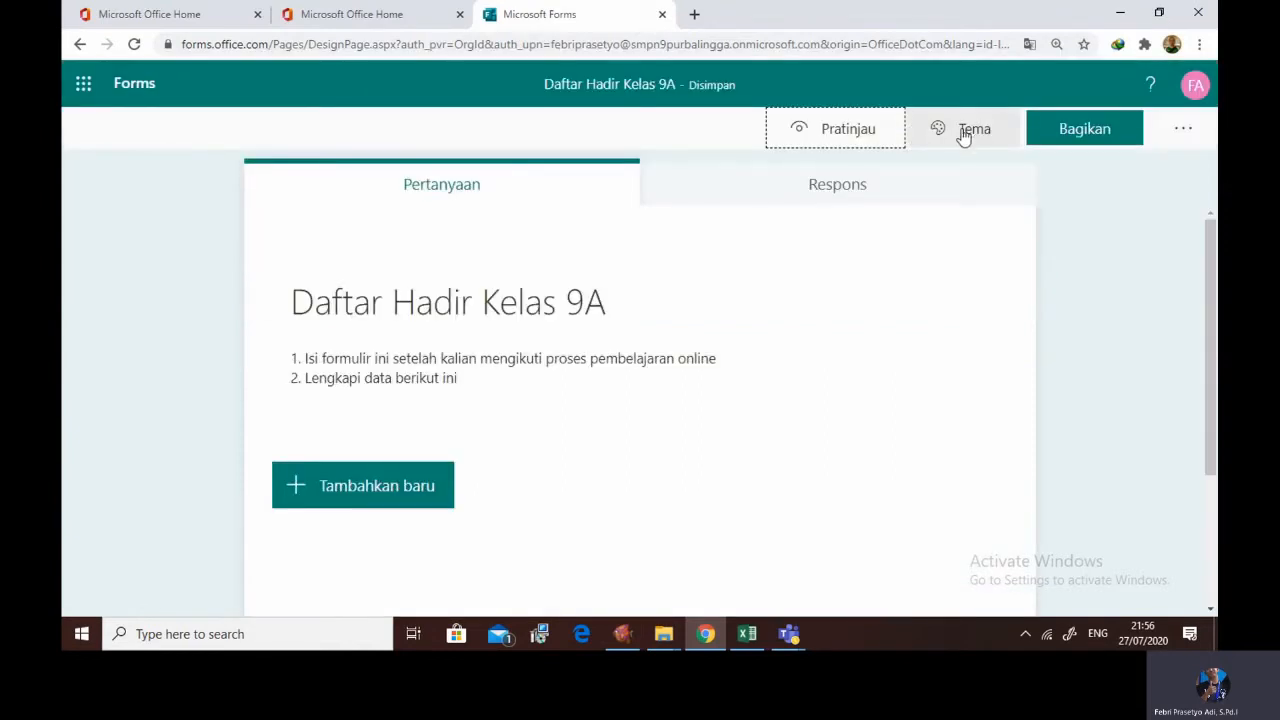
click(963, 134)
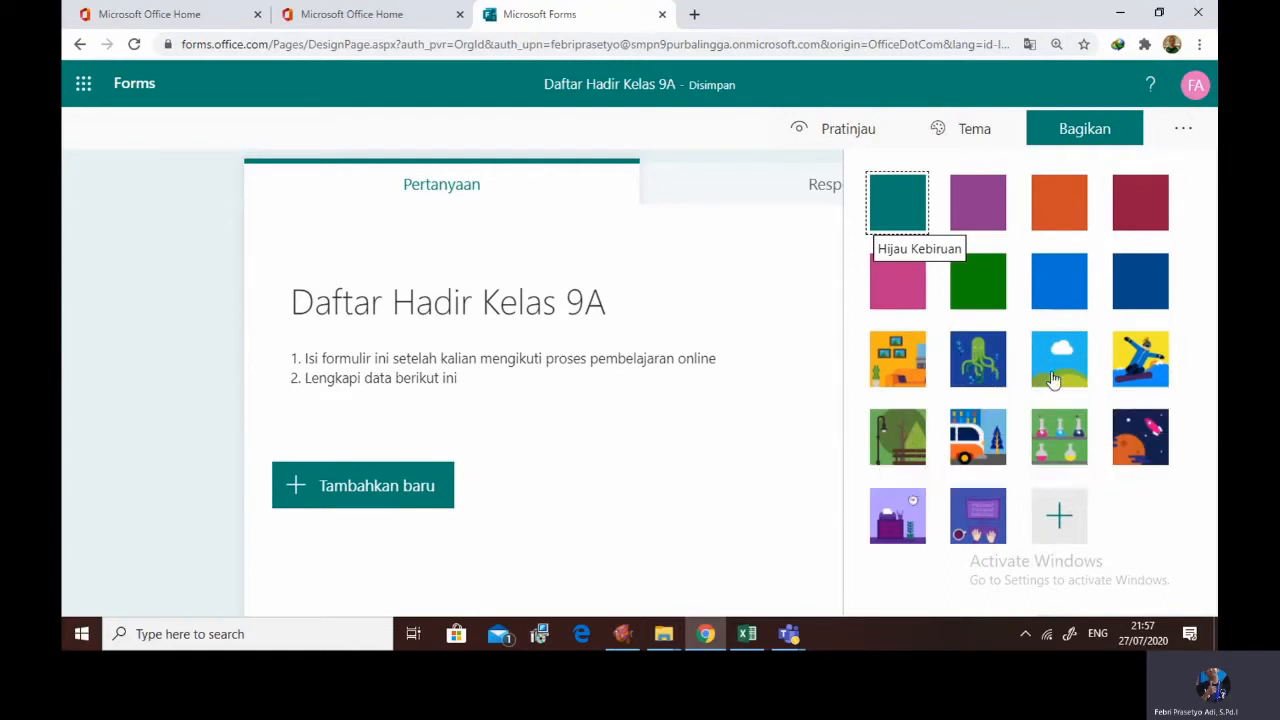
click(981, 439)
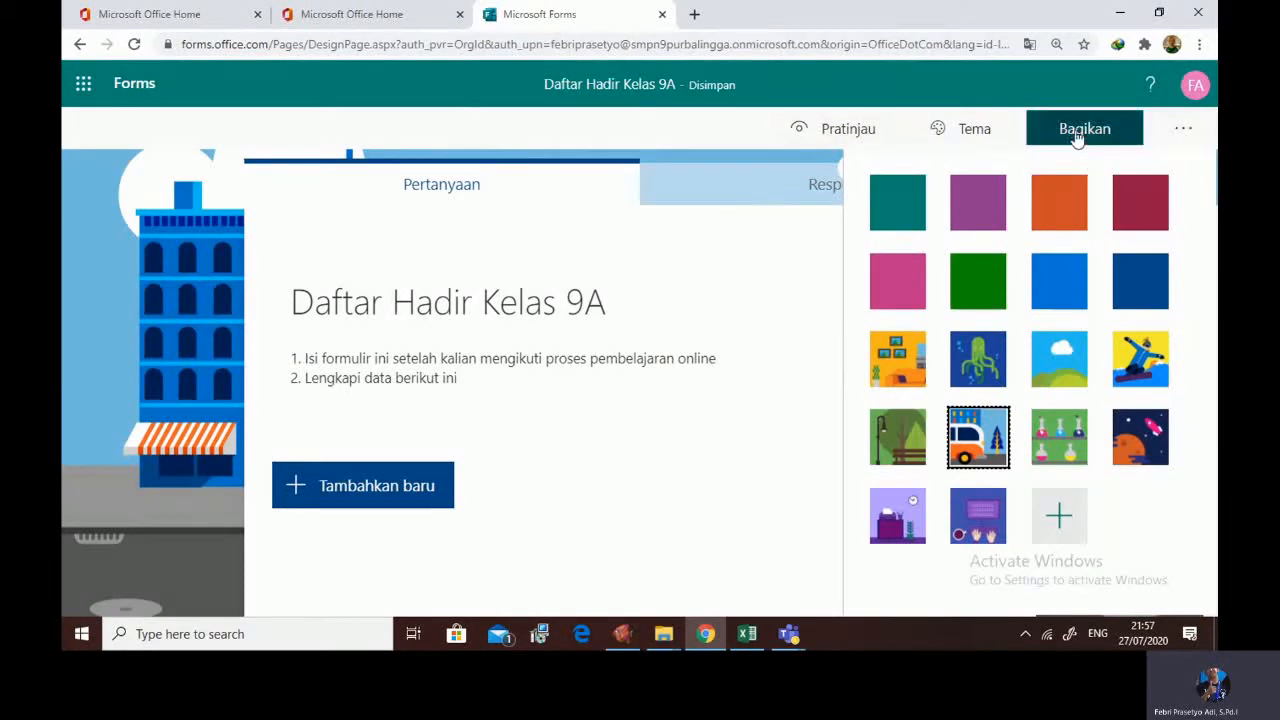
click(1077, 135)
click(983, 132)
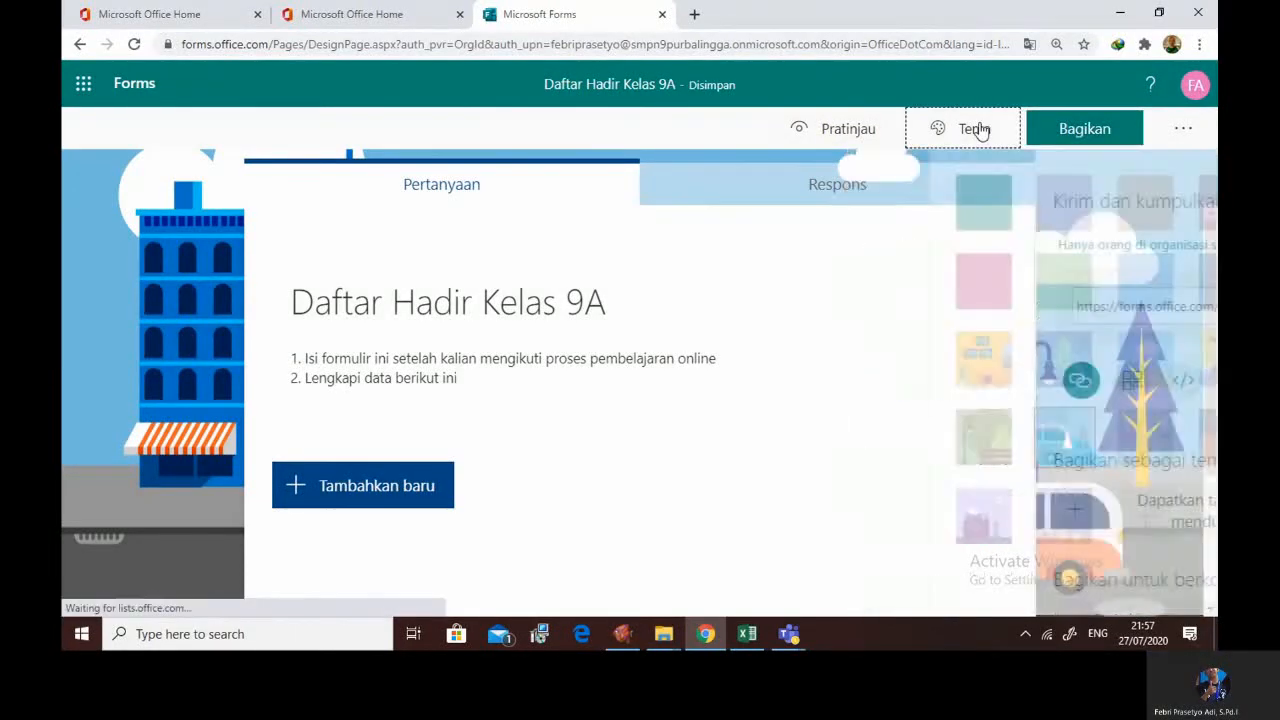
click(982, 136)
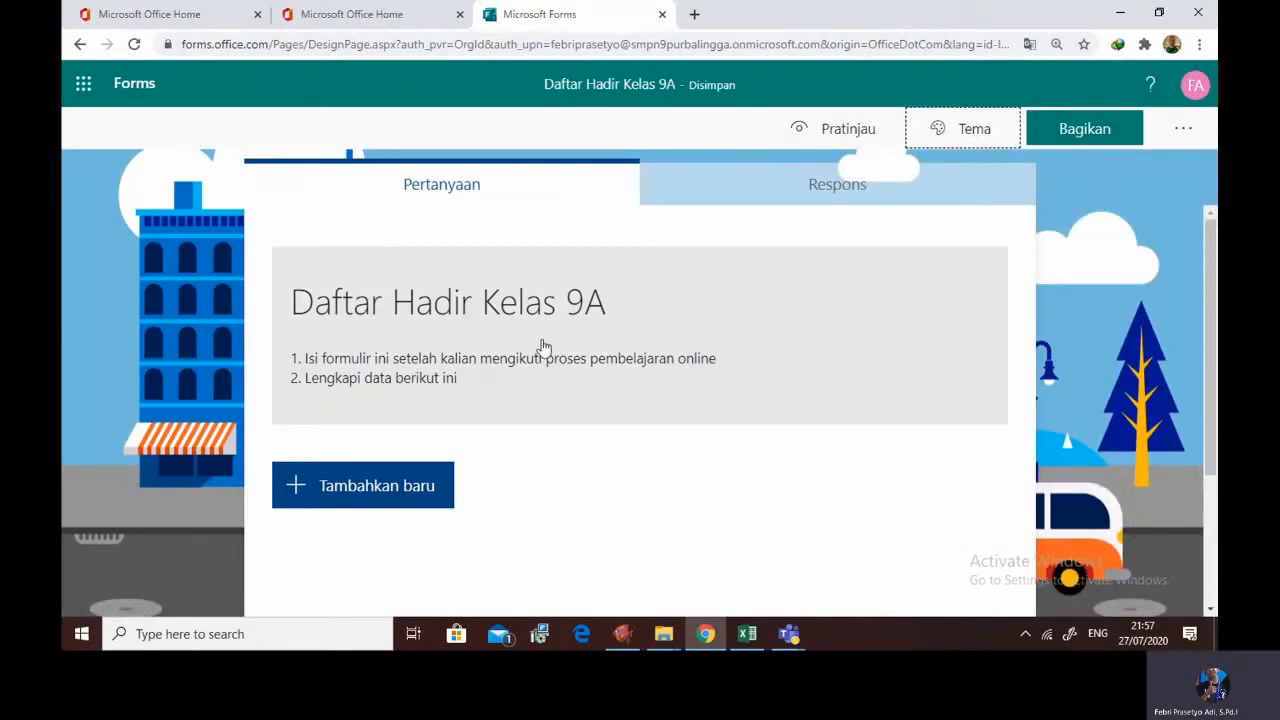
Add a choice (Pilihan) question to the form with the question text "Nama"
scroll(543, 346, down, 1)
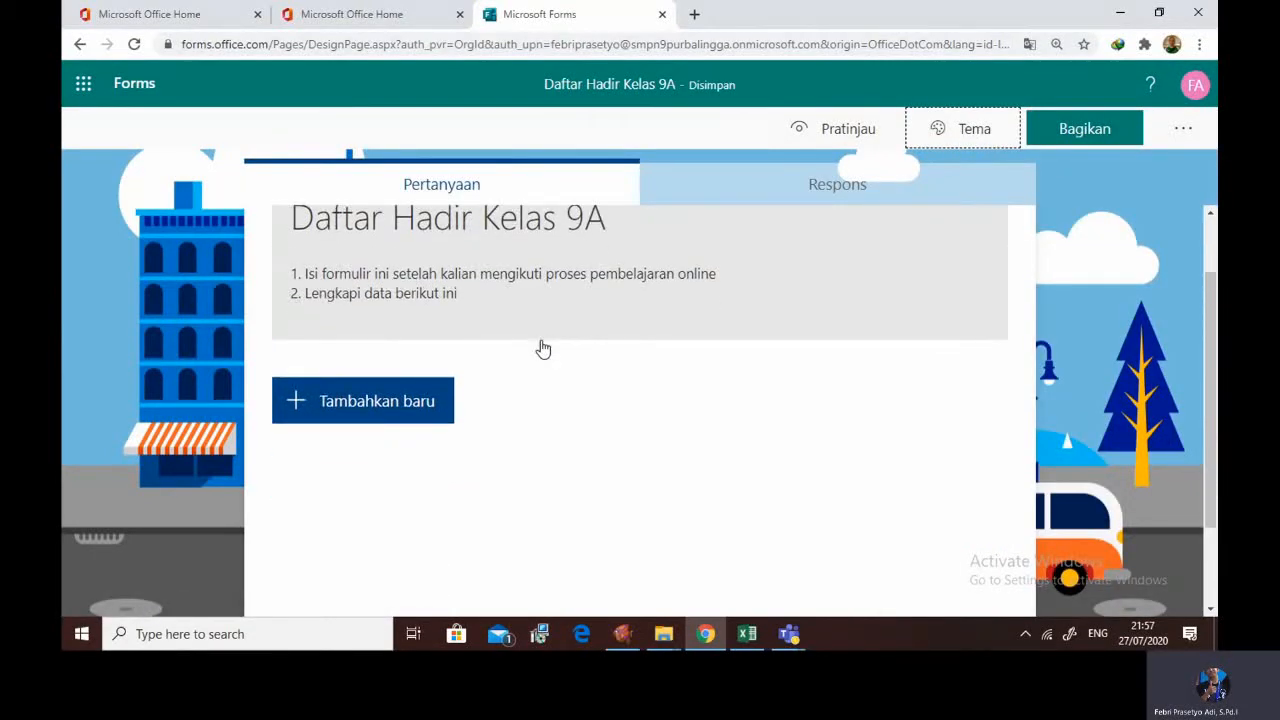
scroll(617, 335, up, 1)
scroll(617, 335, down, 2)
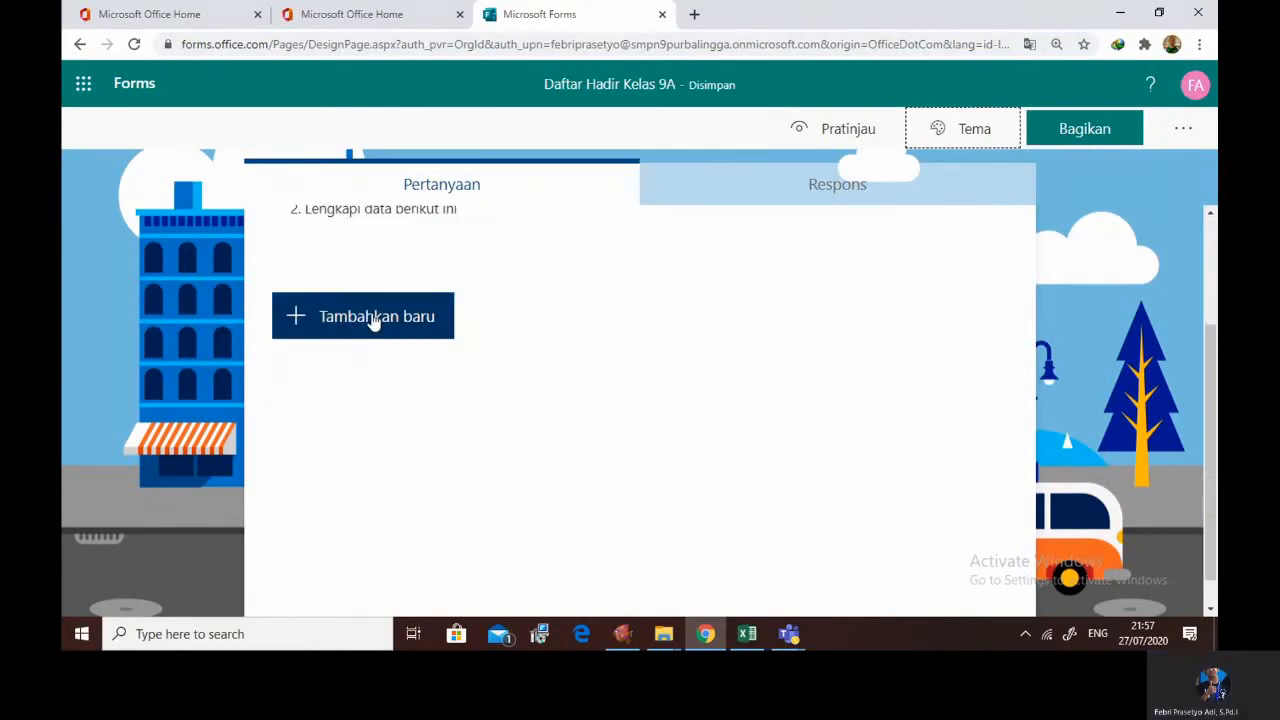
scroll(371, 320, up, 1)
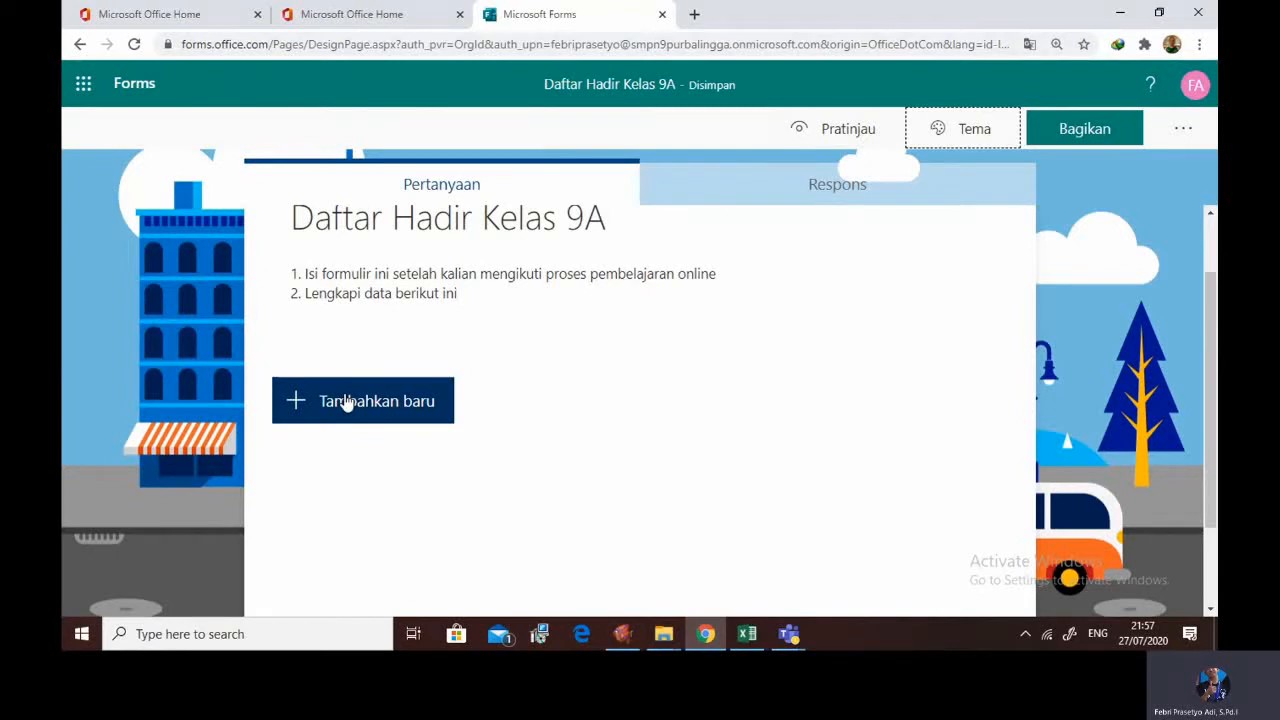
click(346, 403)
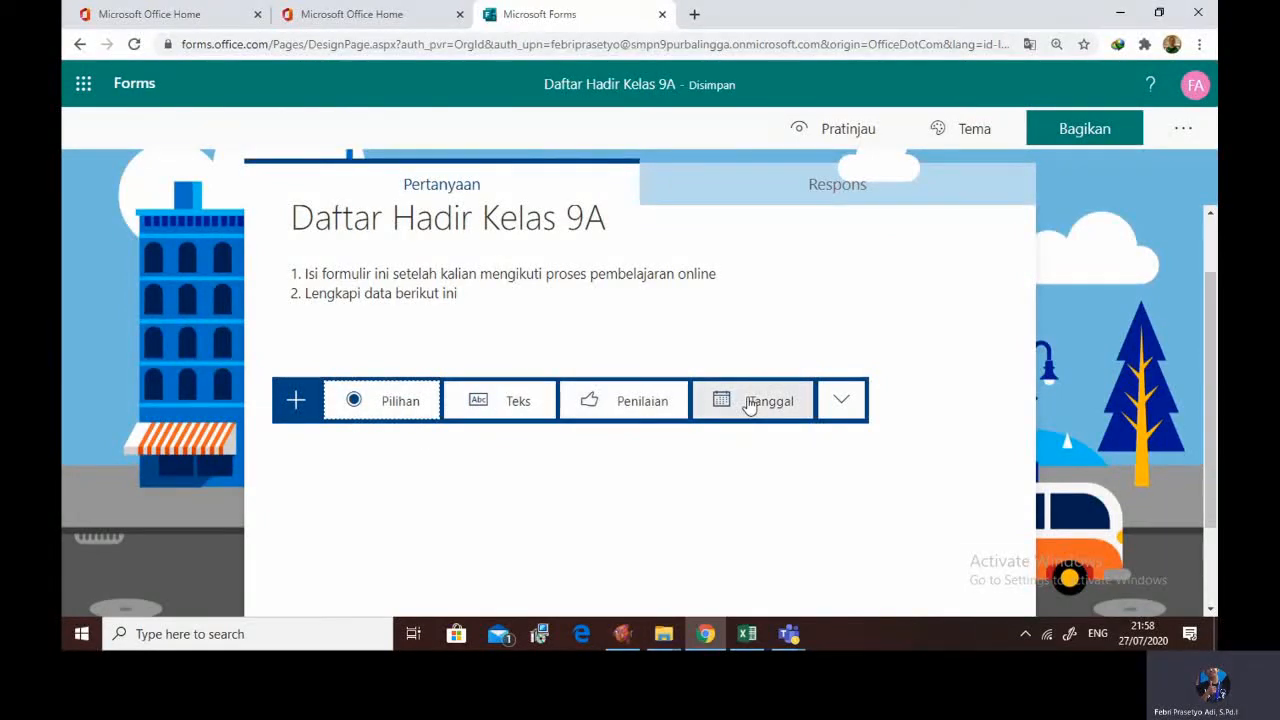
click(838, 401)
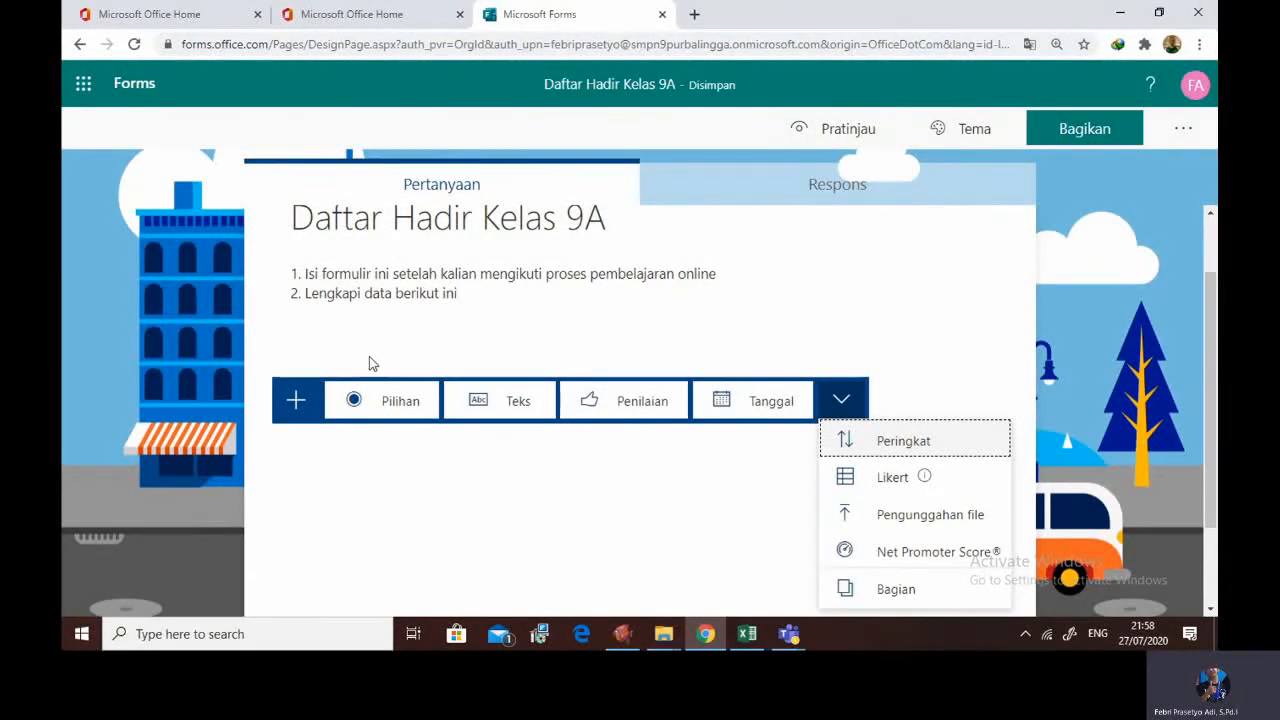
key(Escape)
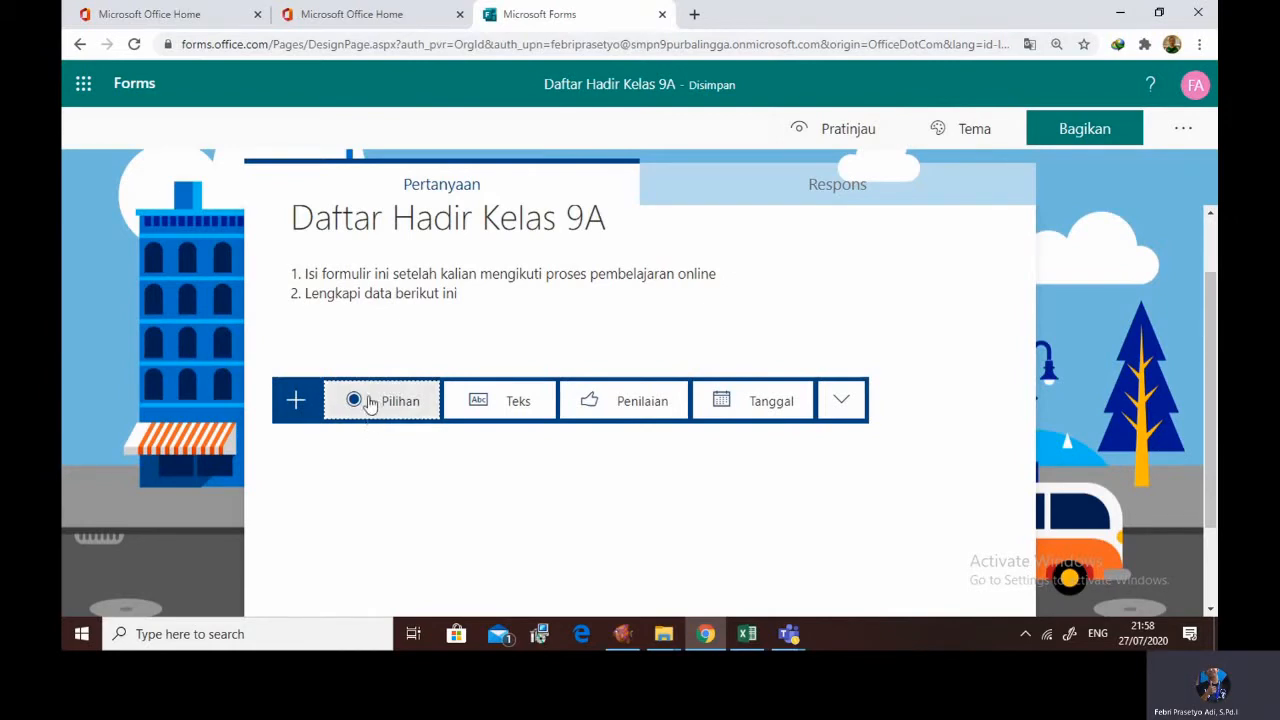
click(355, 401)
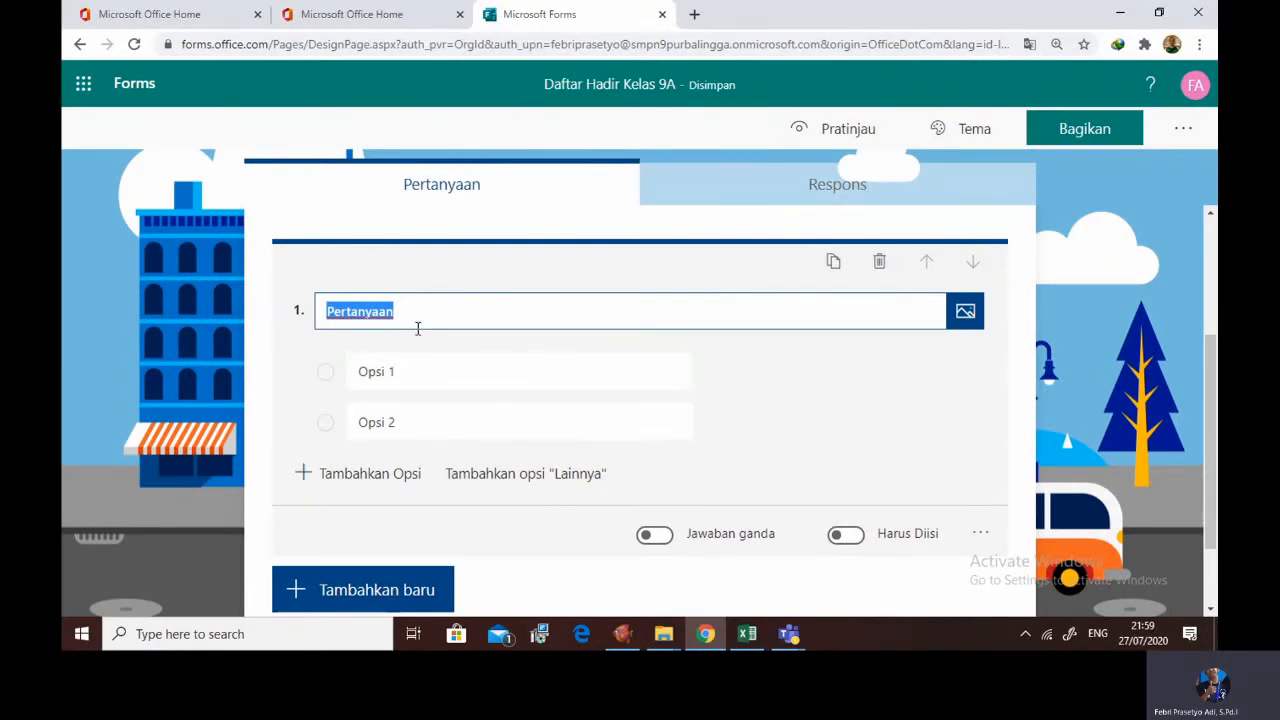
text(Nama)
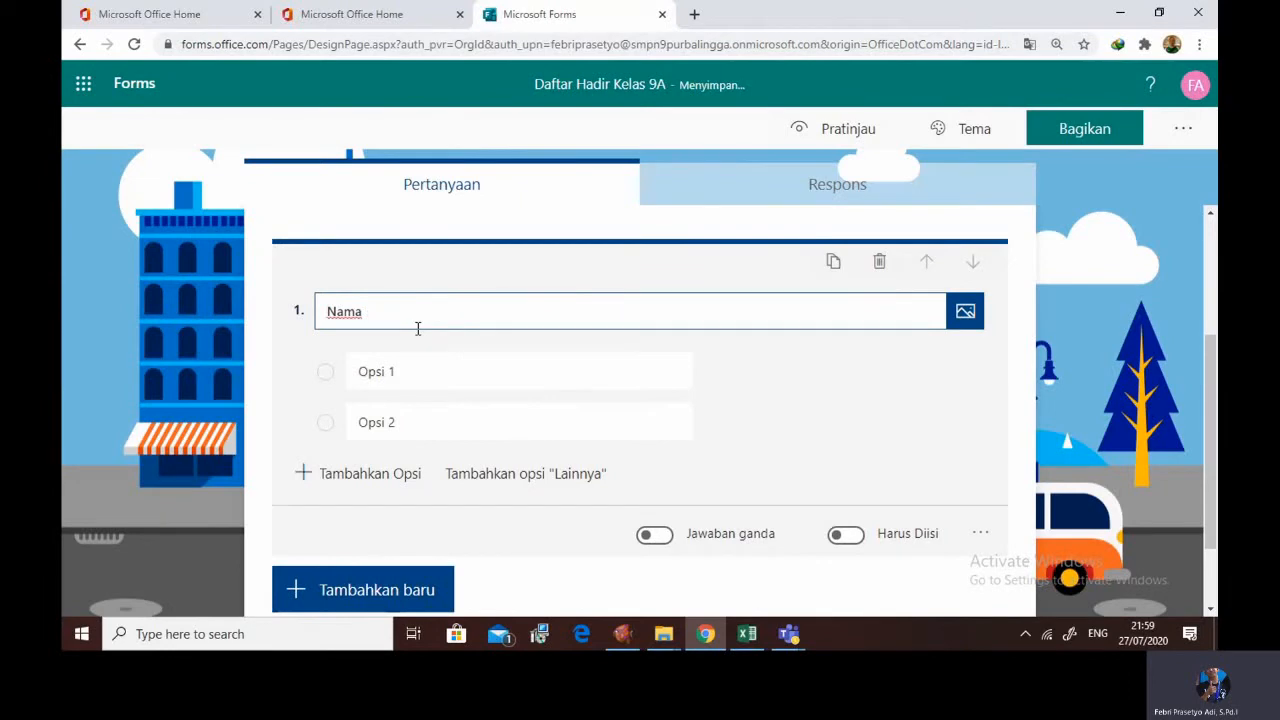
Copy the first student's name from the 7A attendance list in Excel into the first option of the Nama question
click(404, 372)
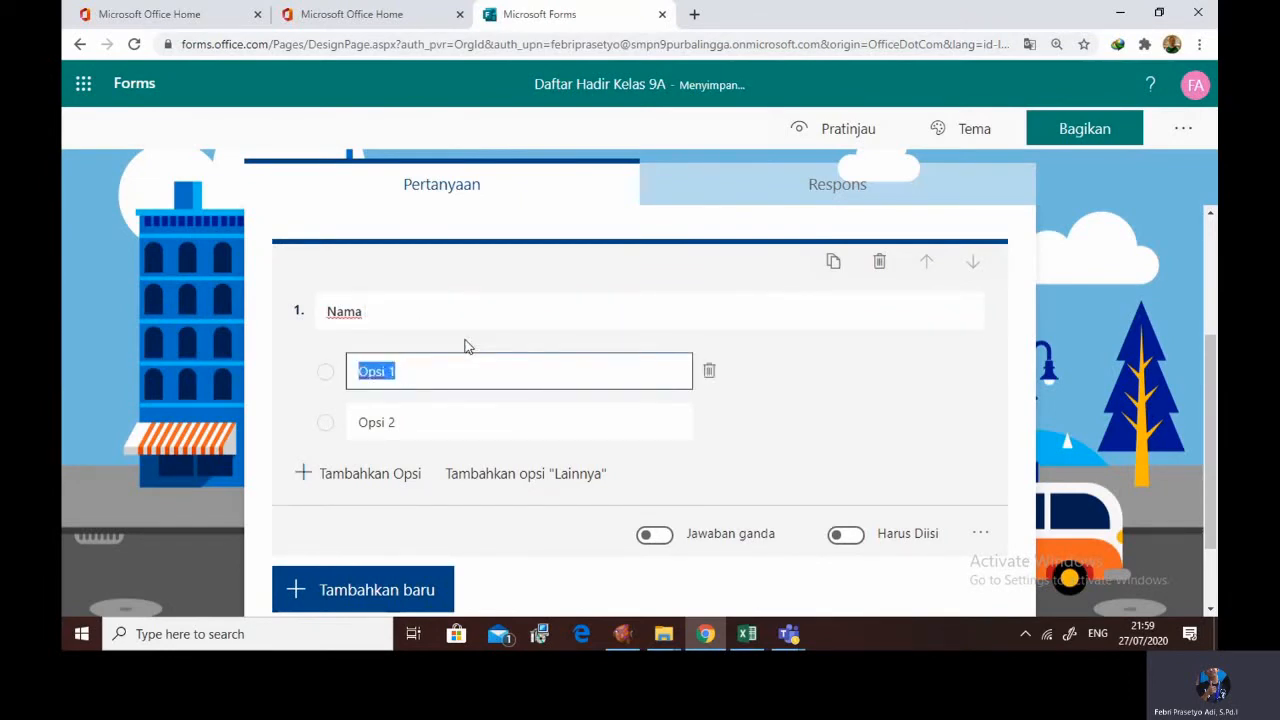
click(747, 634)
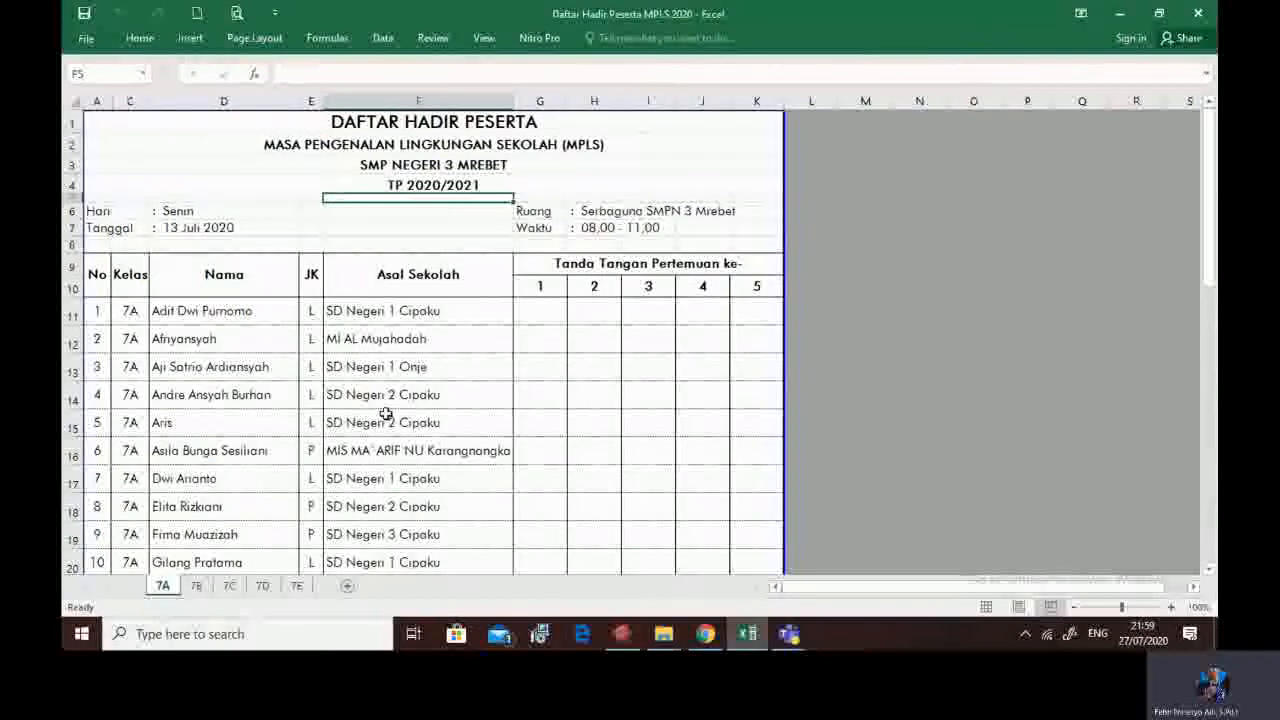
click(234, 312)
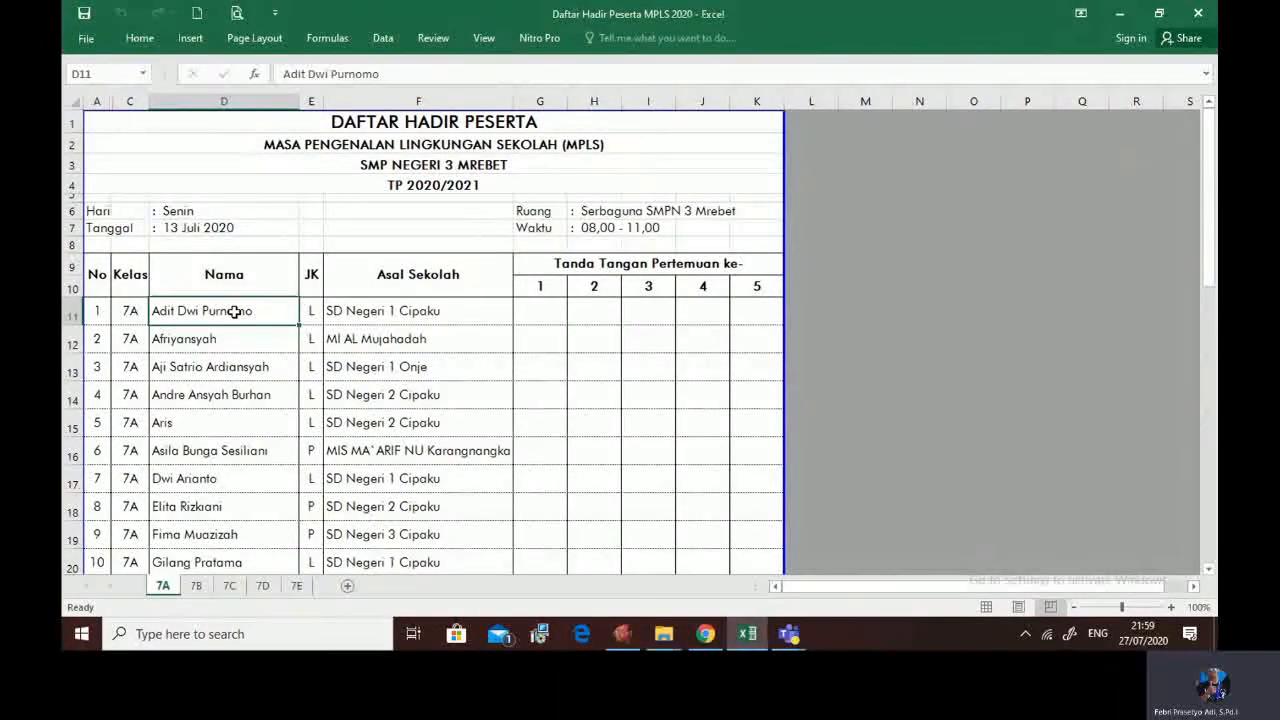
key(ctrl+c)
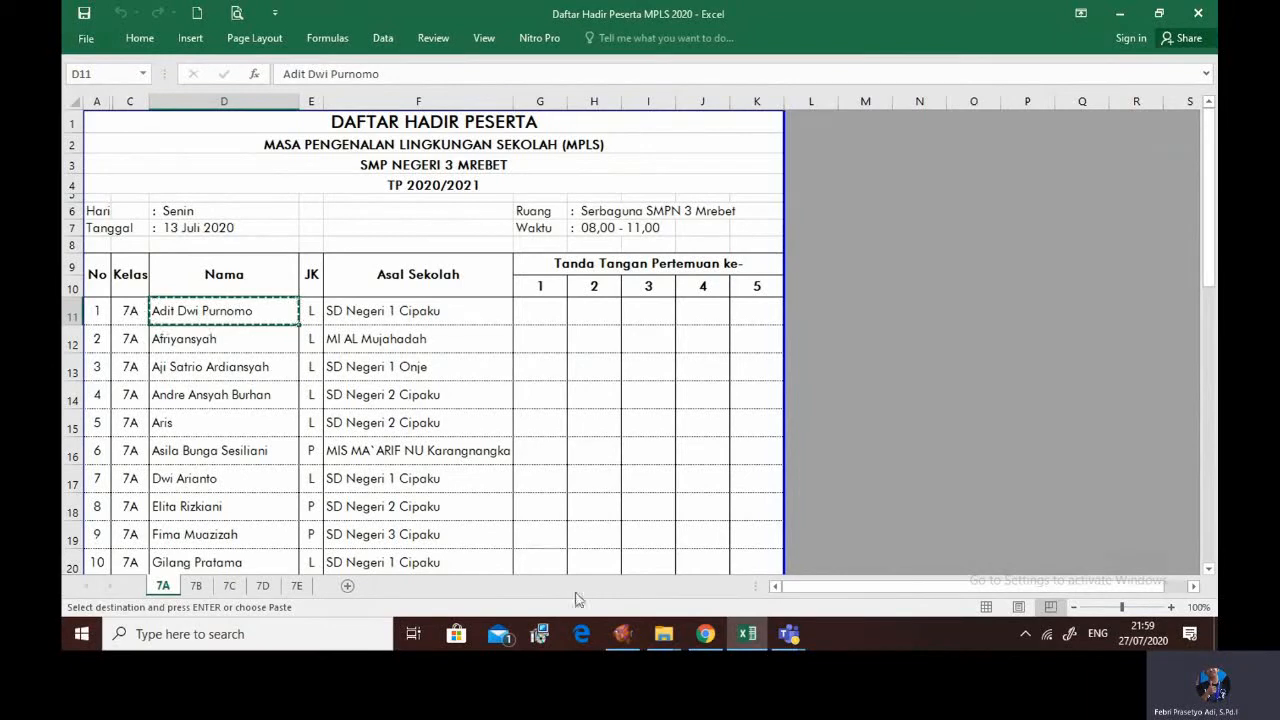
click(705, 633)
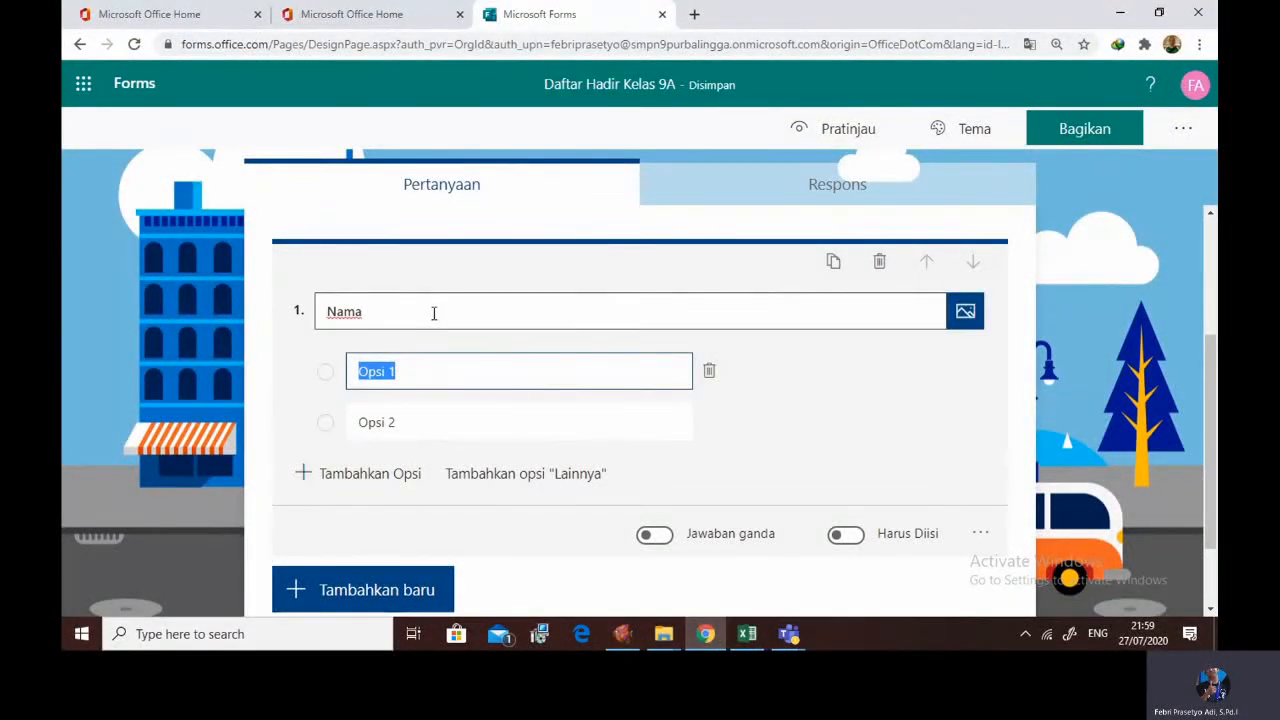
key(ctrl+v)
Copy the second student's name from the Excel attendance list into the second option of the Nama question
click(366, 422)
key(alt+Tab)
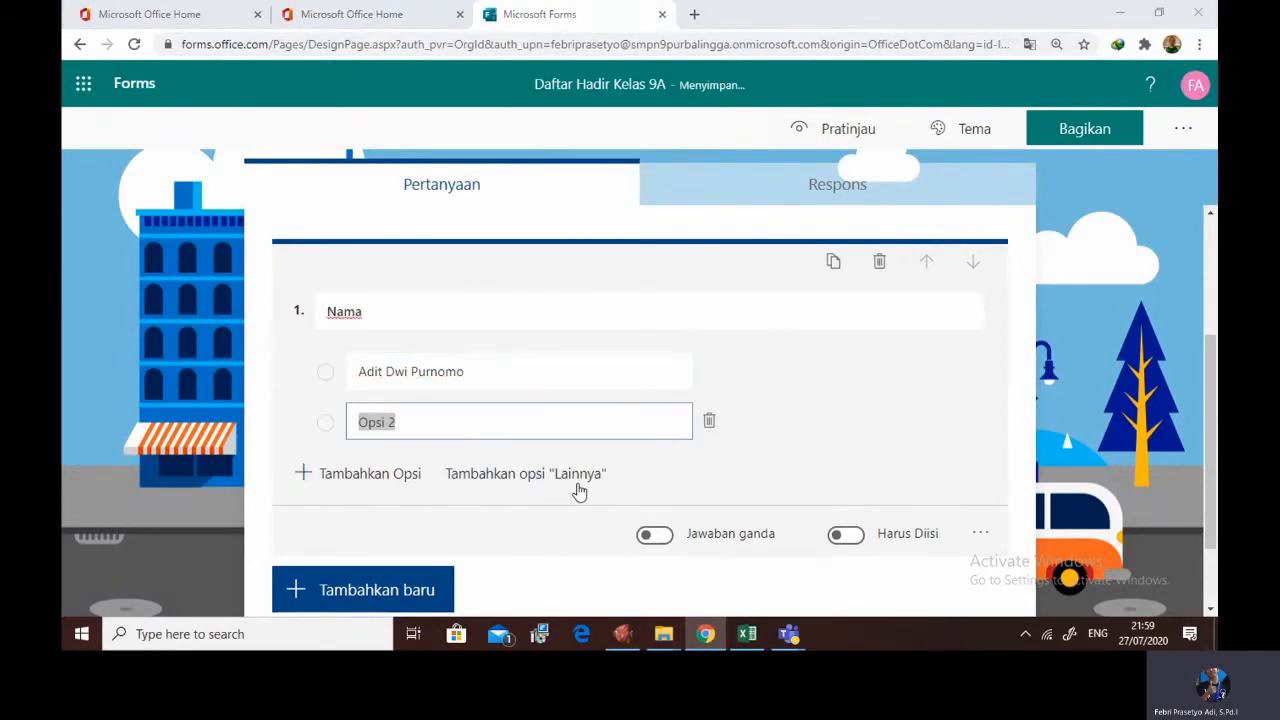
click(246, 345)
key(ctrl+c)
key(alt+Tab)
key(ctrl+v)
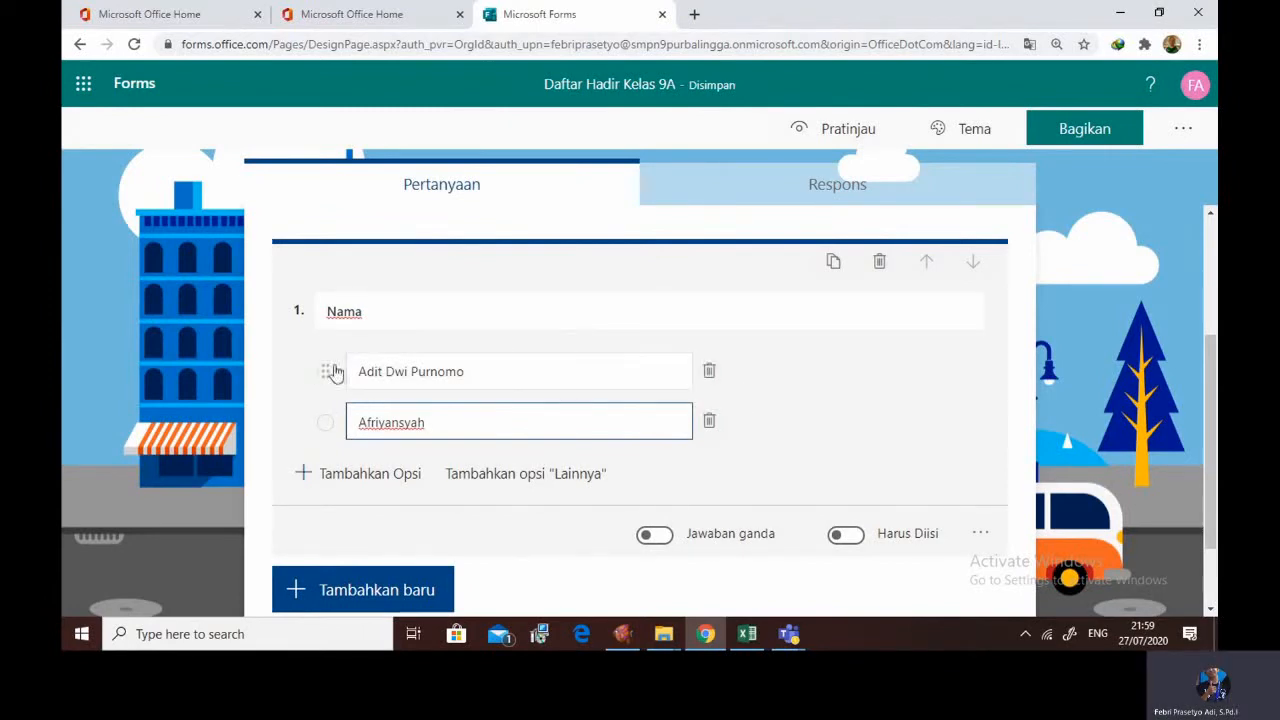
Add a third option to the Nama question and fill it with the third student's name from the Excel attendance list
click(308, 477)
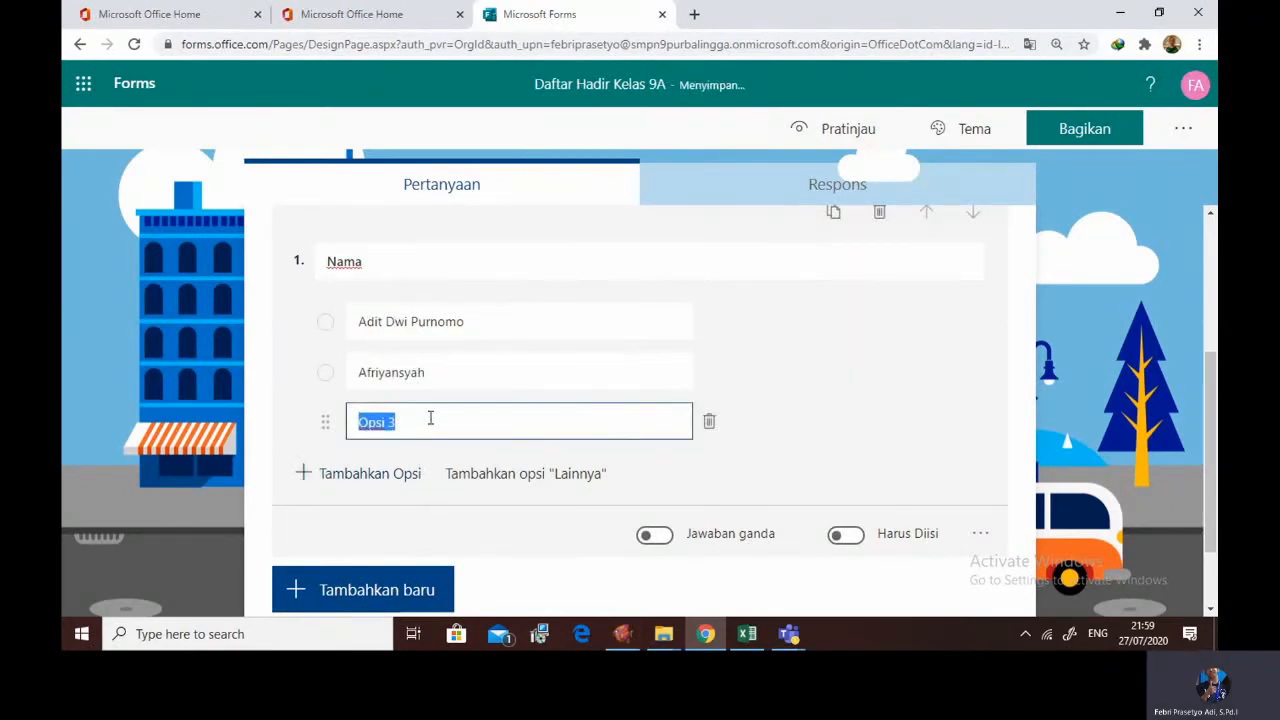
key(alt+Tab)
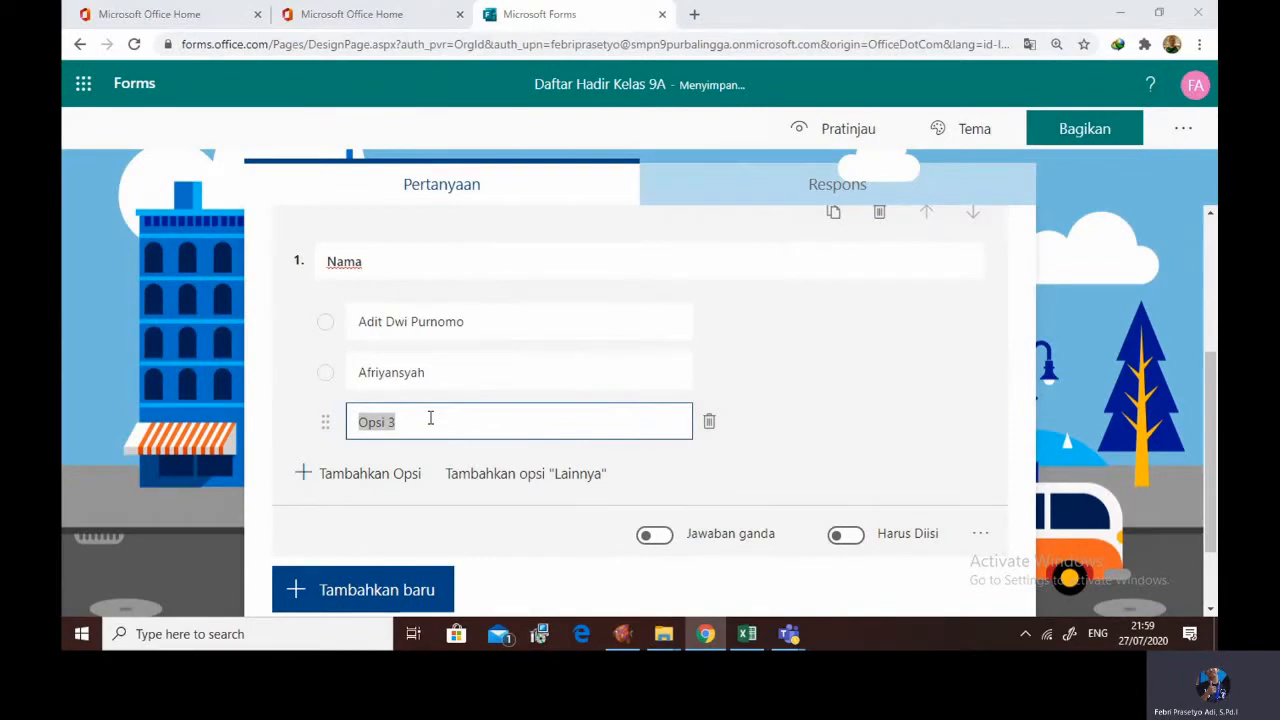
key(ctrl+c)
key(alt+Tab)
key(ctrl+v)
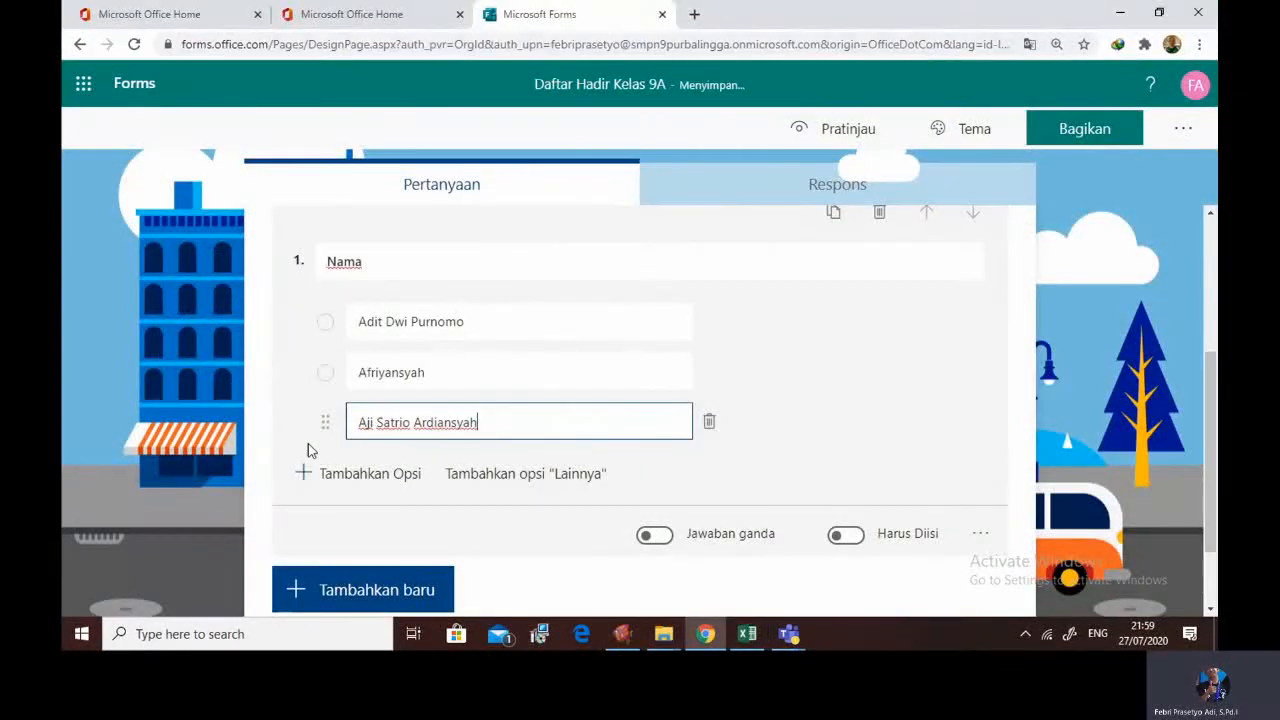
Add two more options to the Nama question and copy the fourth student's name from the Excel list into the fourth option
click(302, 474)
click(302, 474)
key(alt+Tab)
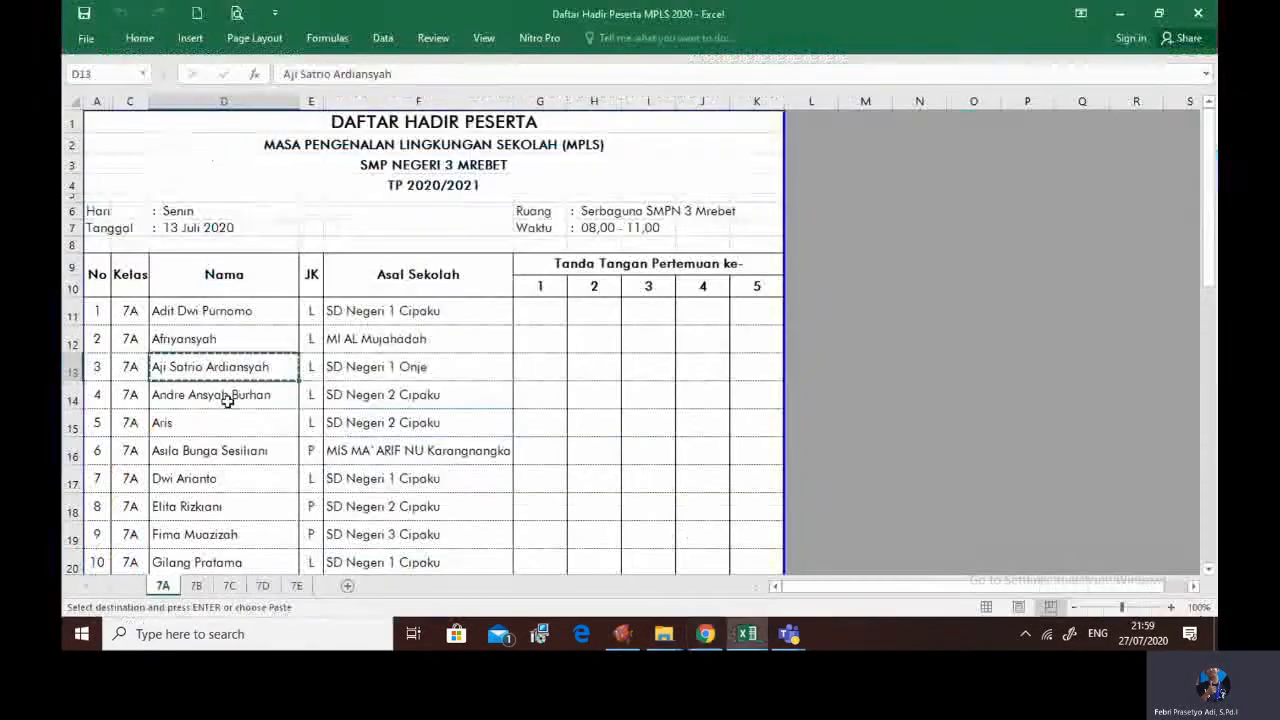
click(226, 397)
key(ctrl+c)
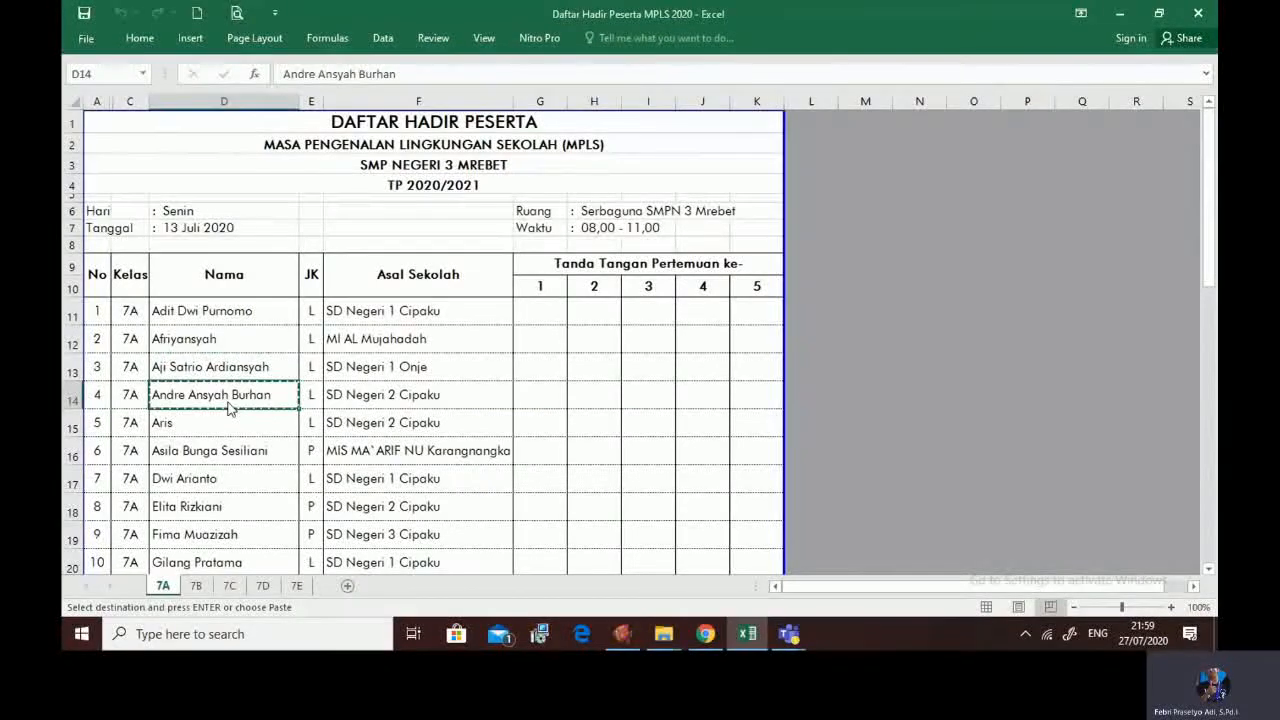
key(alt+Tab)
click(372, 371)
key(ctrl+v)
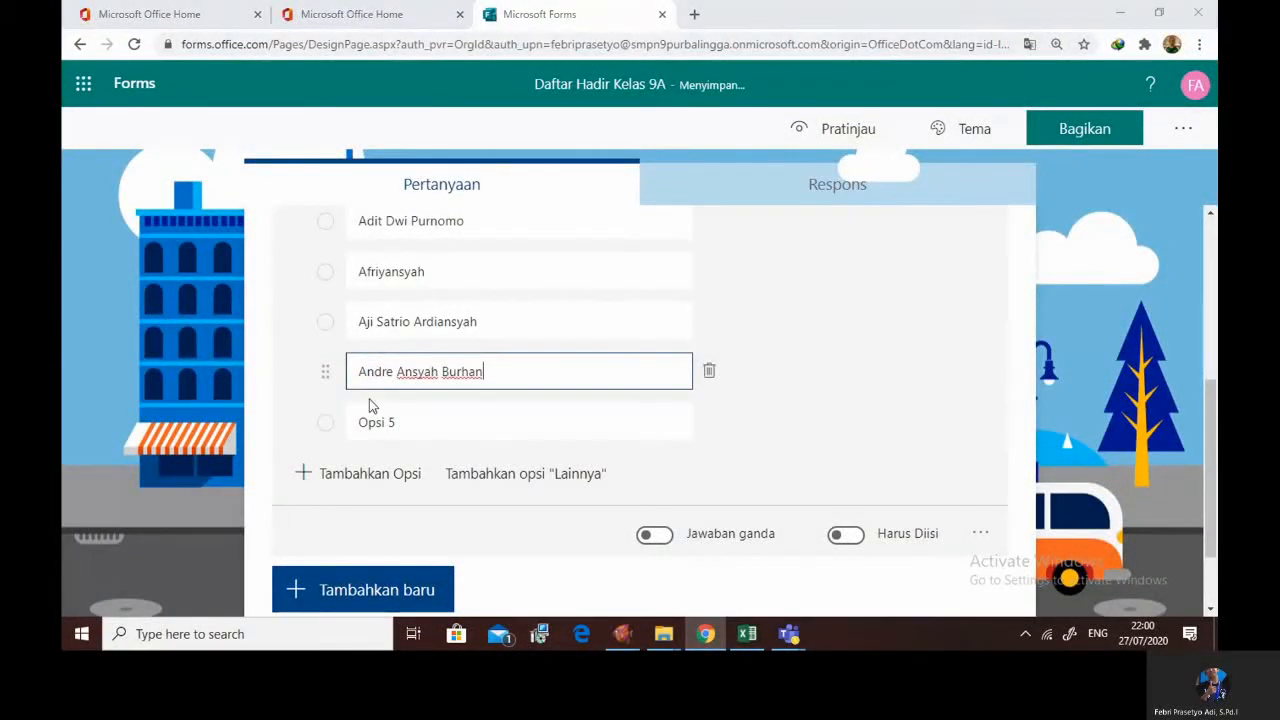
Copy the fifth student's name from the Excel attendance list into the fifth option of the Nama question
key(alt+Tab)
click(256, 417)
key(ctrl+c)
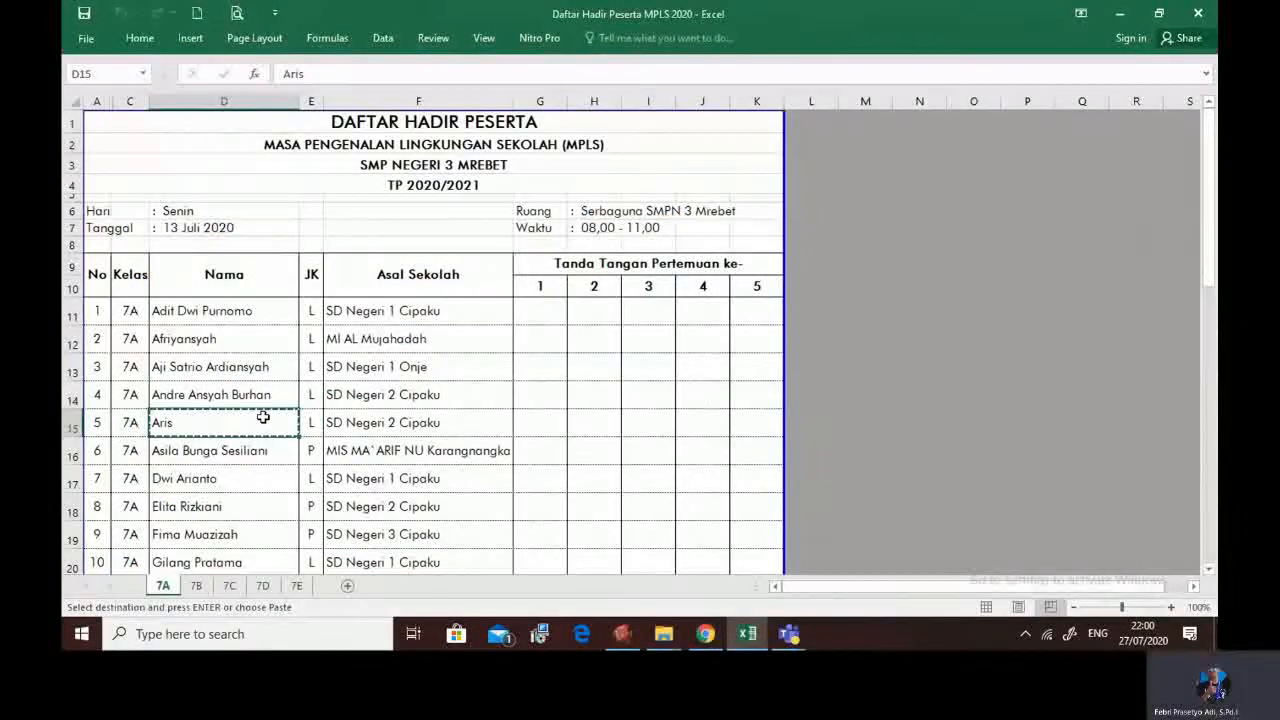
key(alt+Tab)
click(396, 415)
key(ctrl+v)
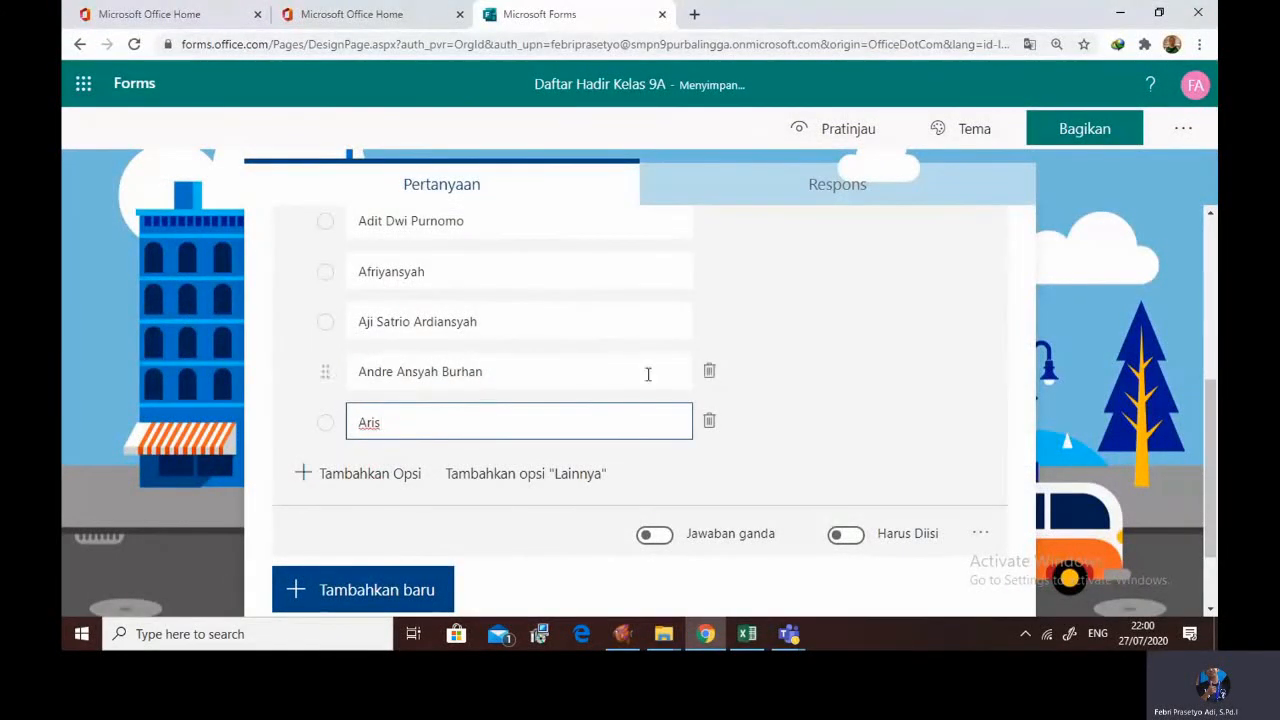
Preview the form to check how the Nama options are listed for respondents, and return to editing
click(787, 363)
scroll(787, 366, up, 1)
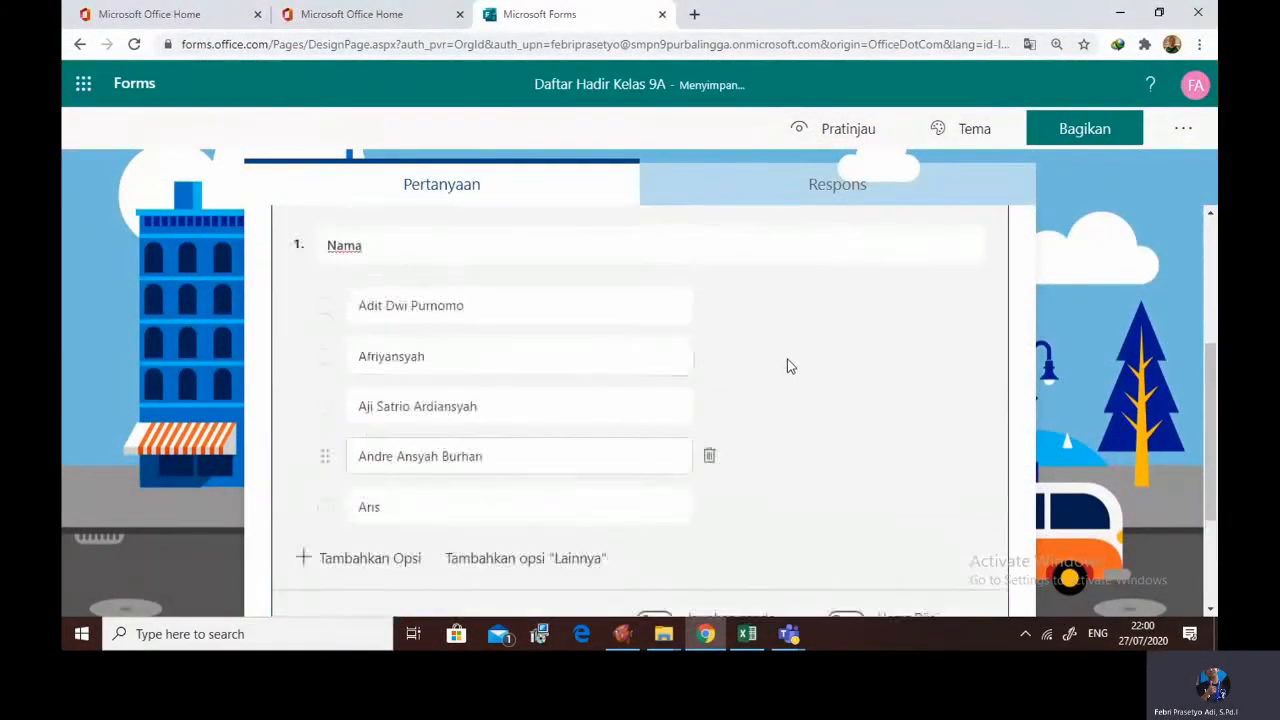
scroll(789, 363, down, 1)
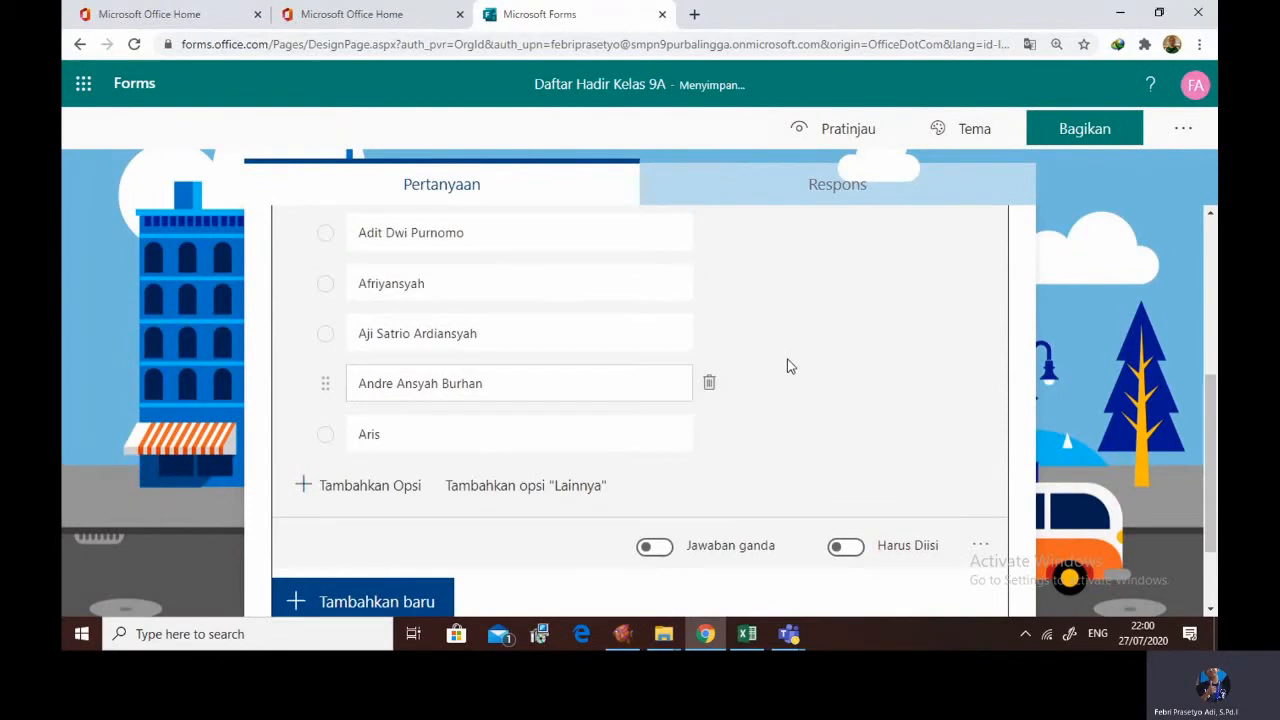
scroll(827, 302, up, 2)
click(830, 130)
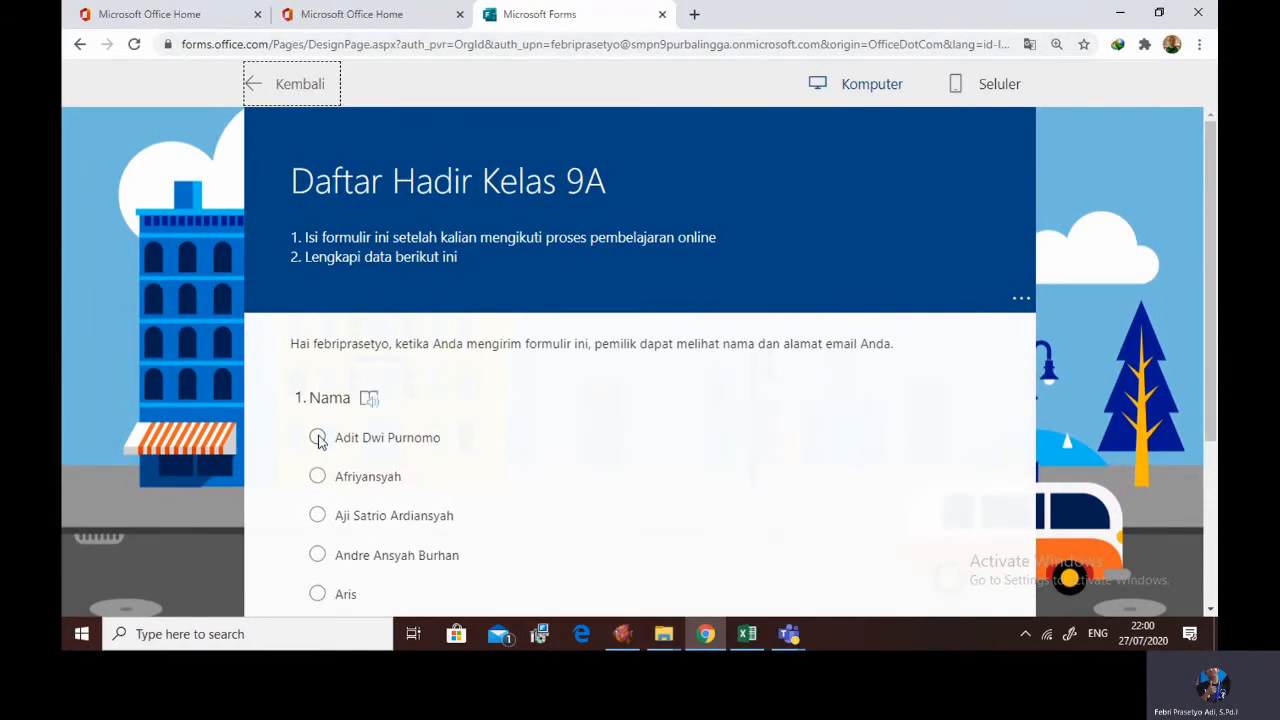
scroll(318, 441, down, 2)
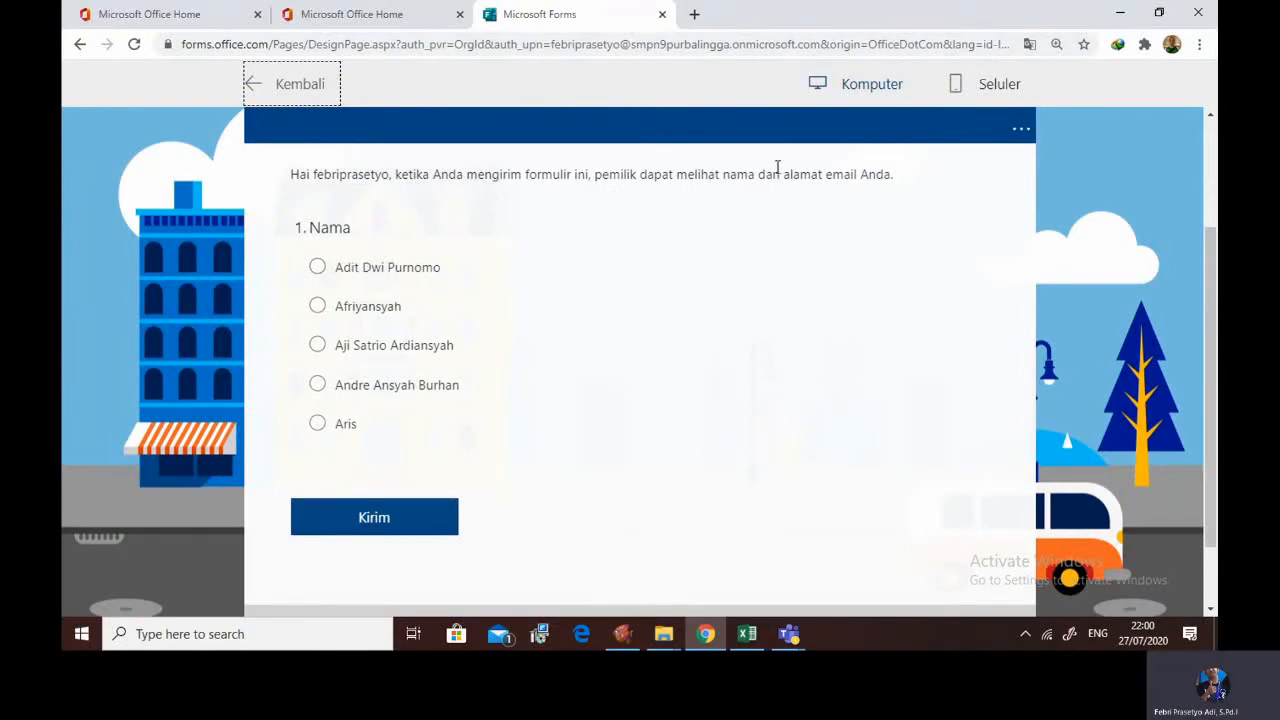
click(291, 88)
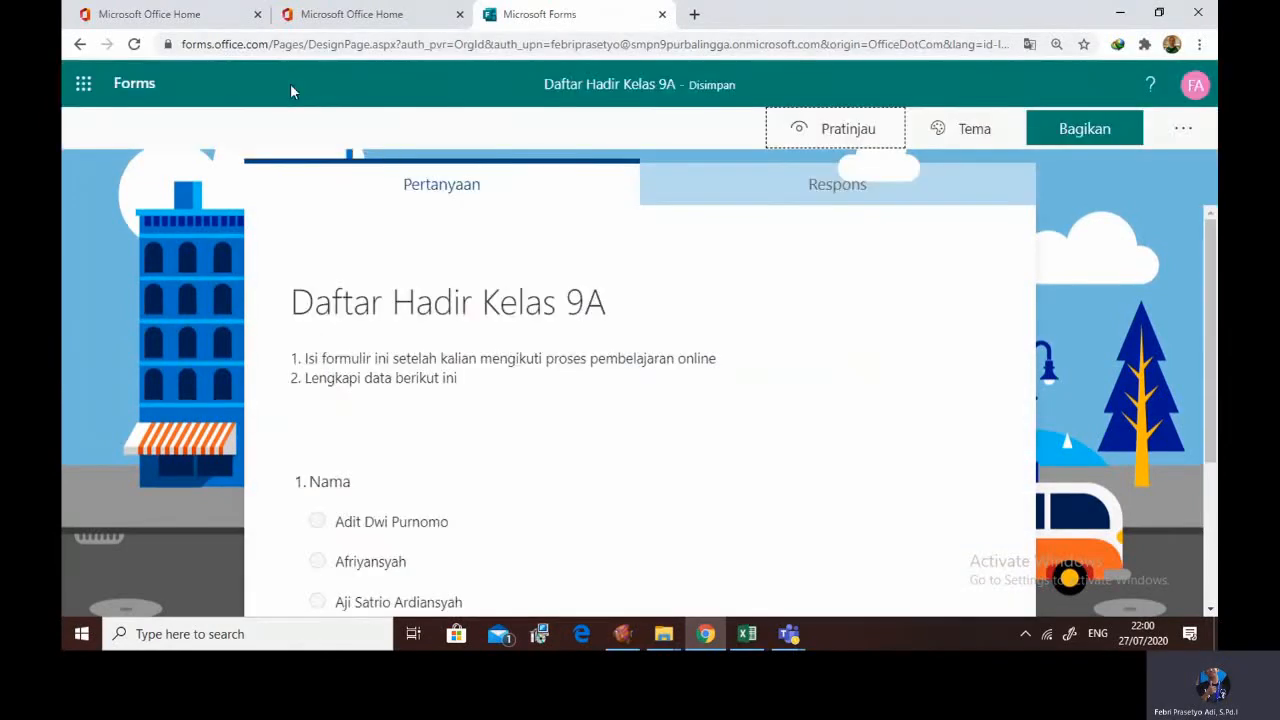
Change the Nama question's answer options to a Drop-down list
scroll(605, 336, down, 2)
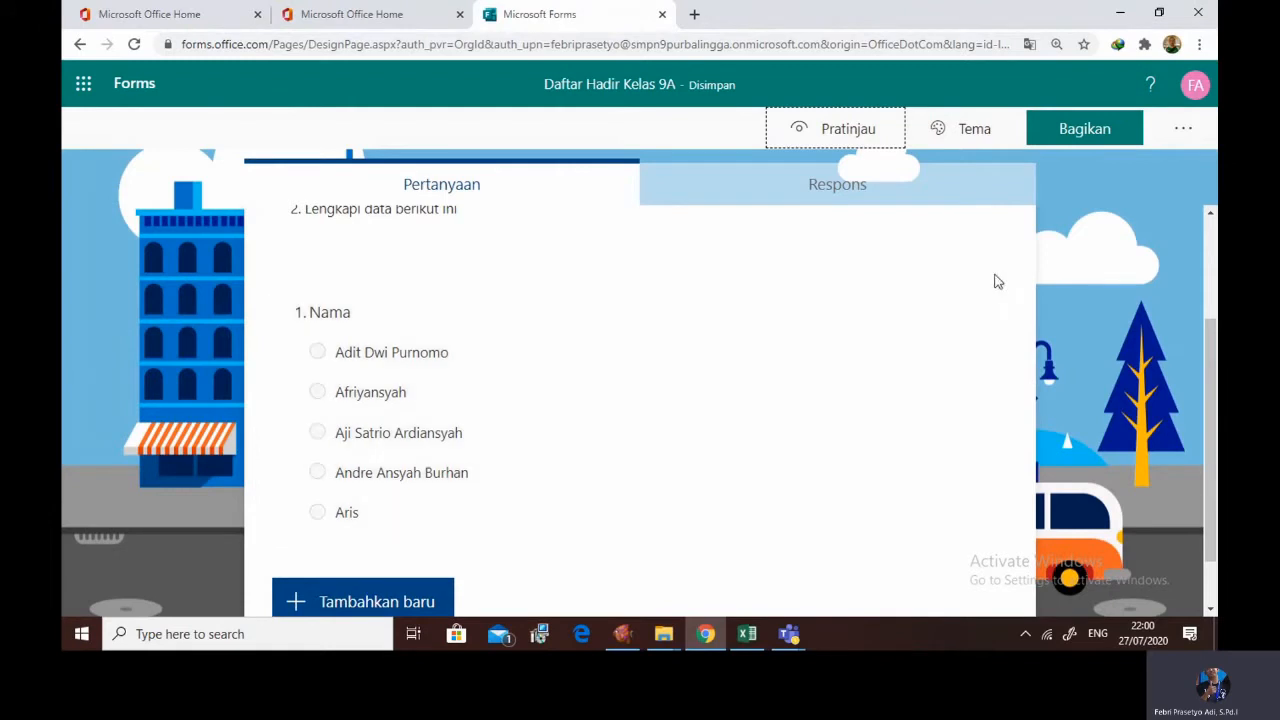
click(765, 321)
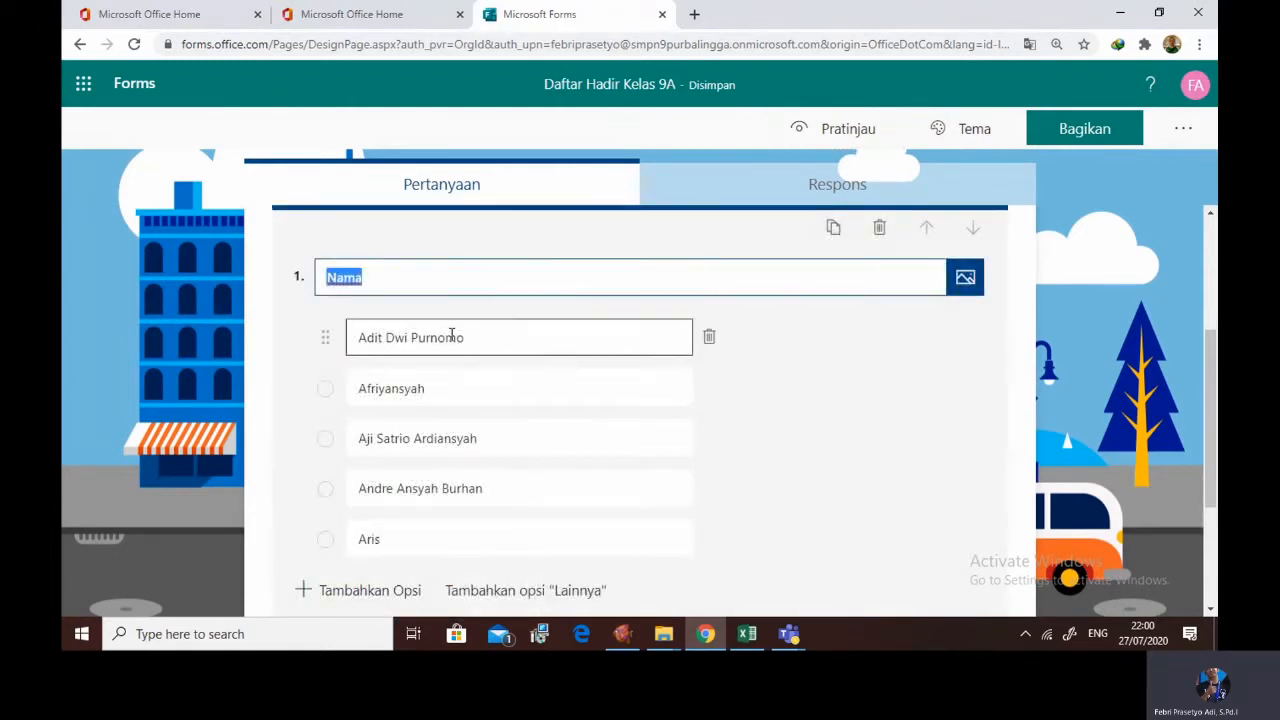
scroll(878, 440, down, 2)
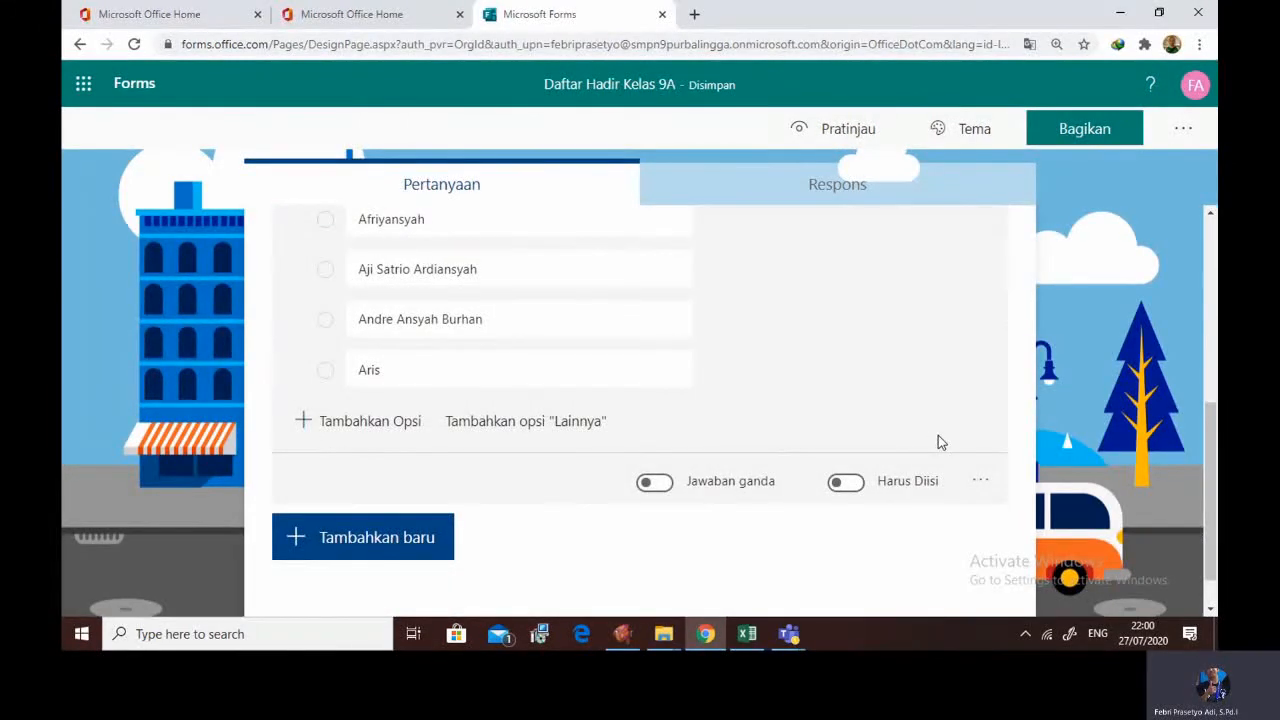
click(980, 485)
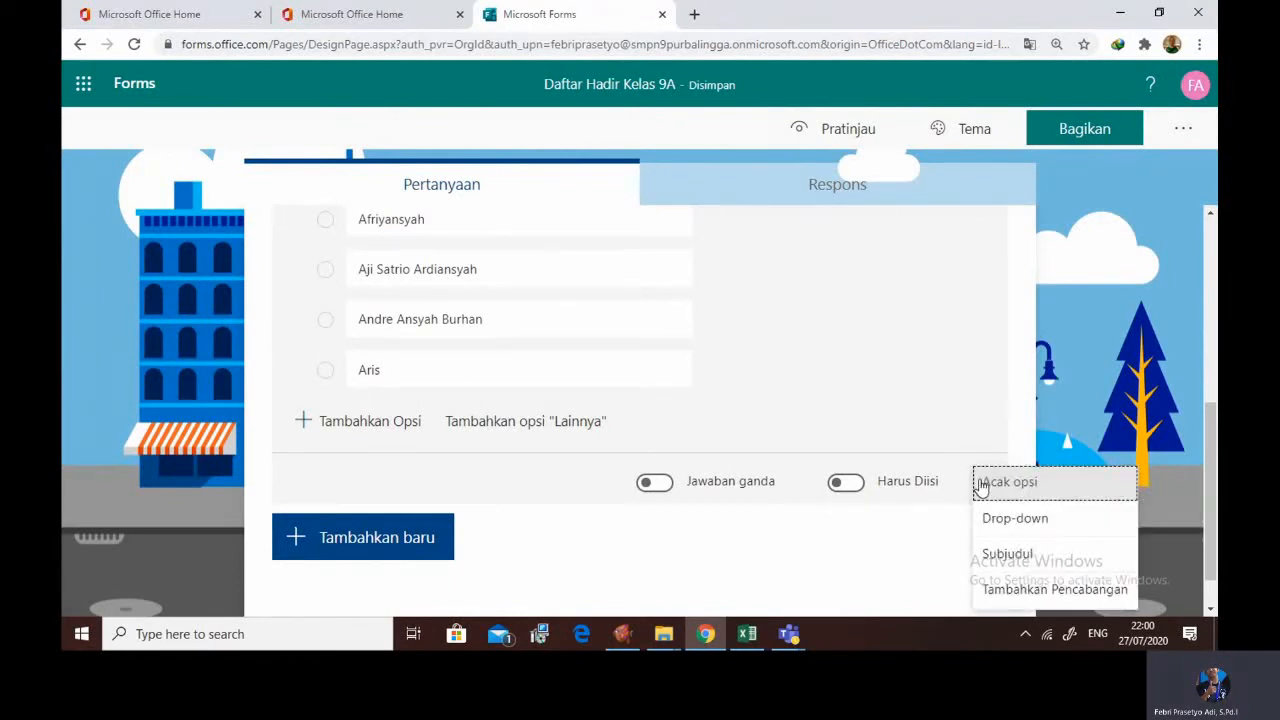
click(1015, 518)
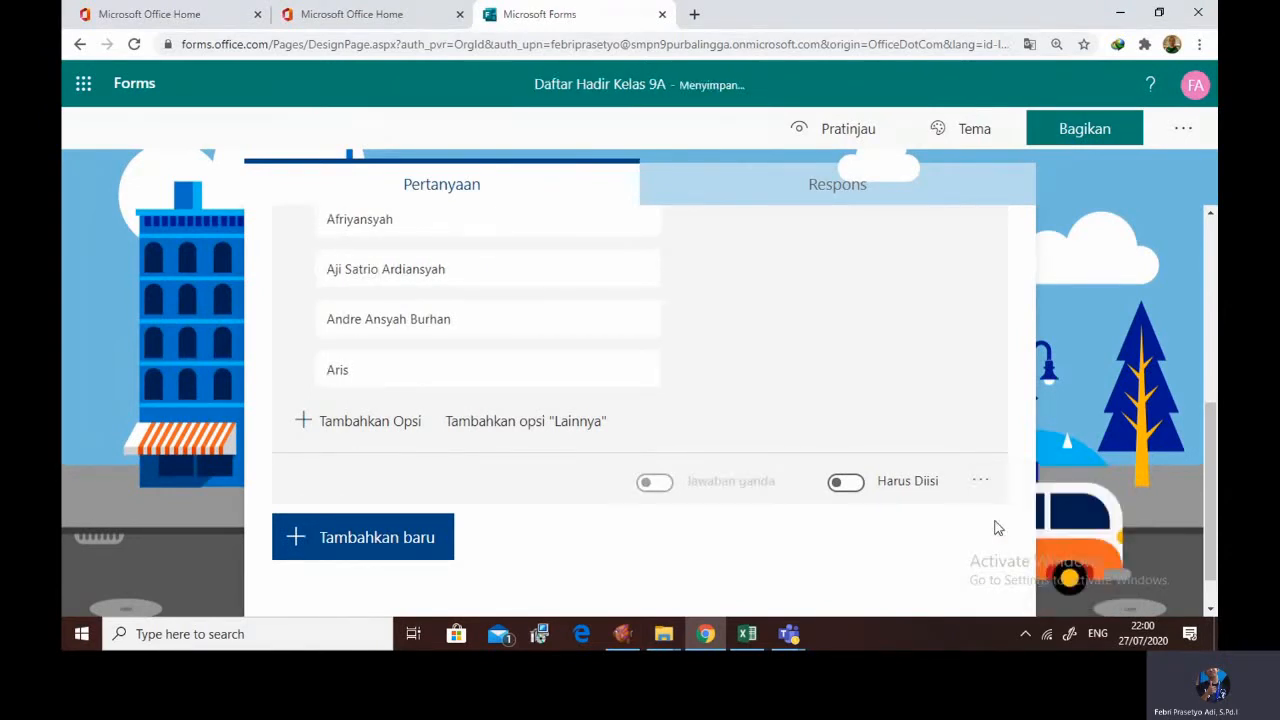
Preview the form, expand the Nama drop-down to check its list of names, and return to editing
scroll(826, 380, up, 2)
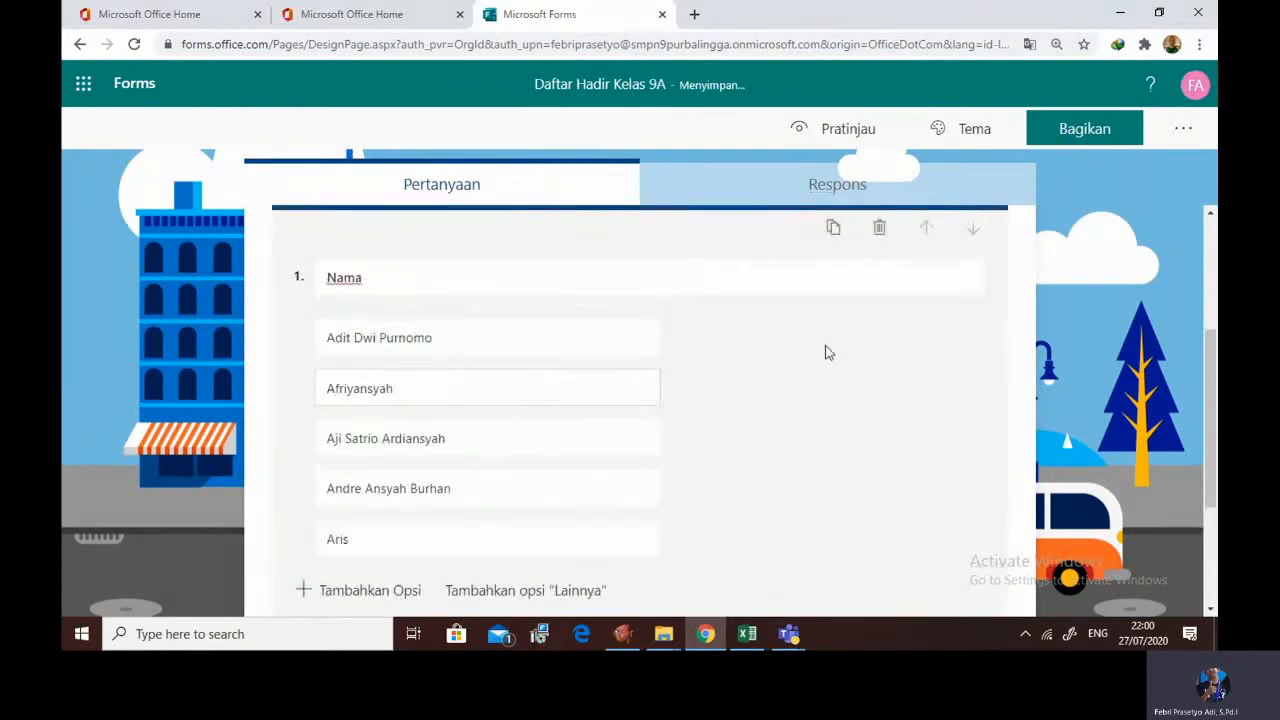
click(830, 132)
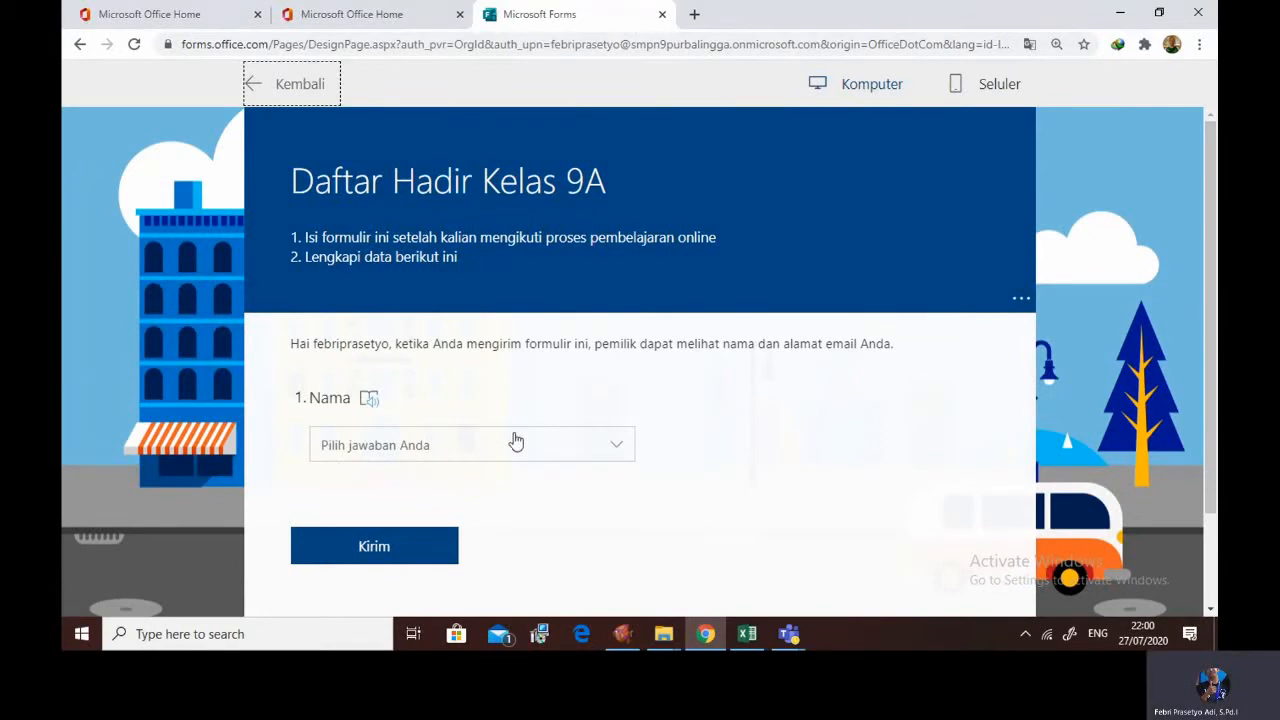
click(440, 450)
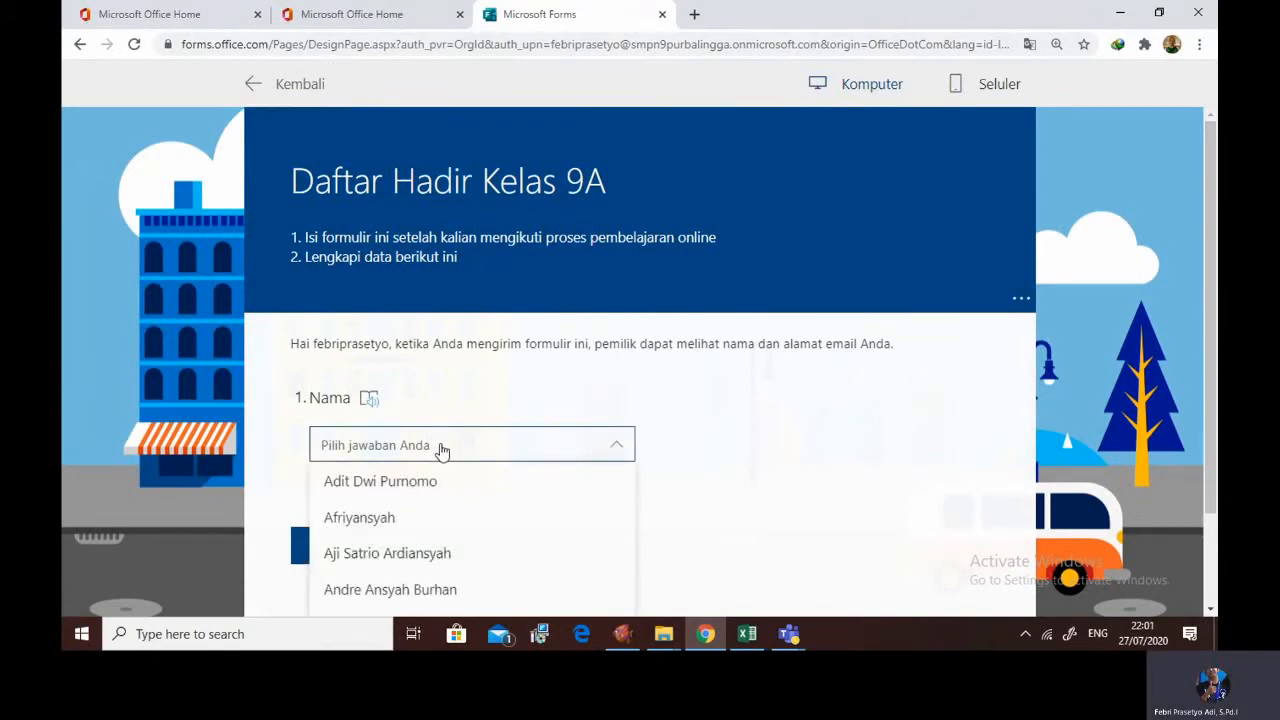
scroll(405, 490, down, 1)
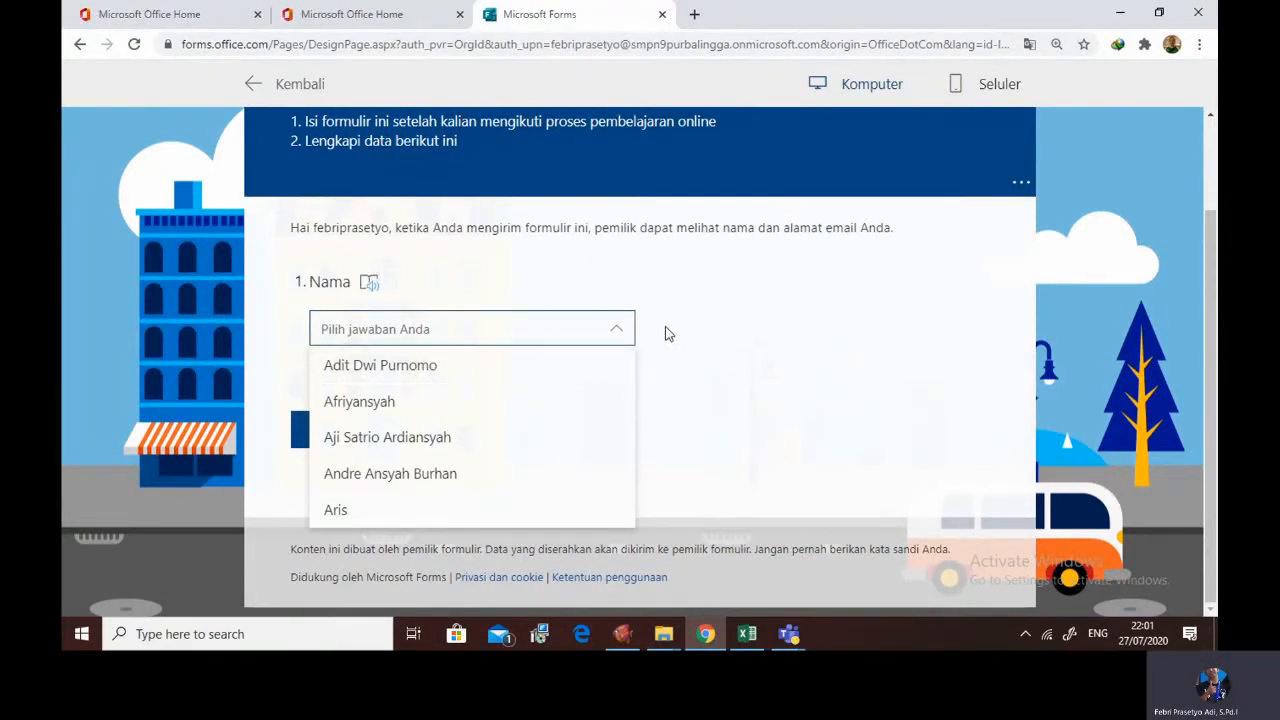
click(698, 337)
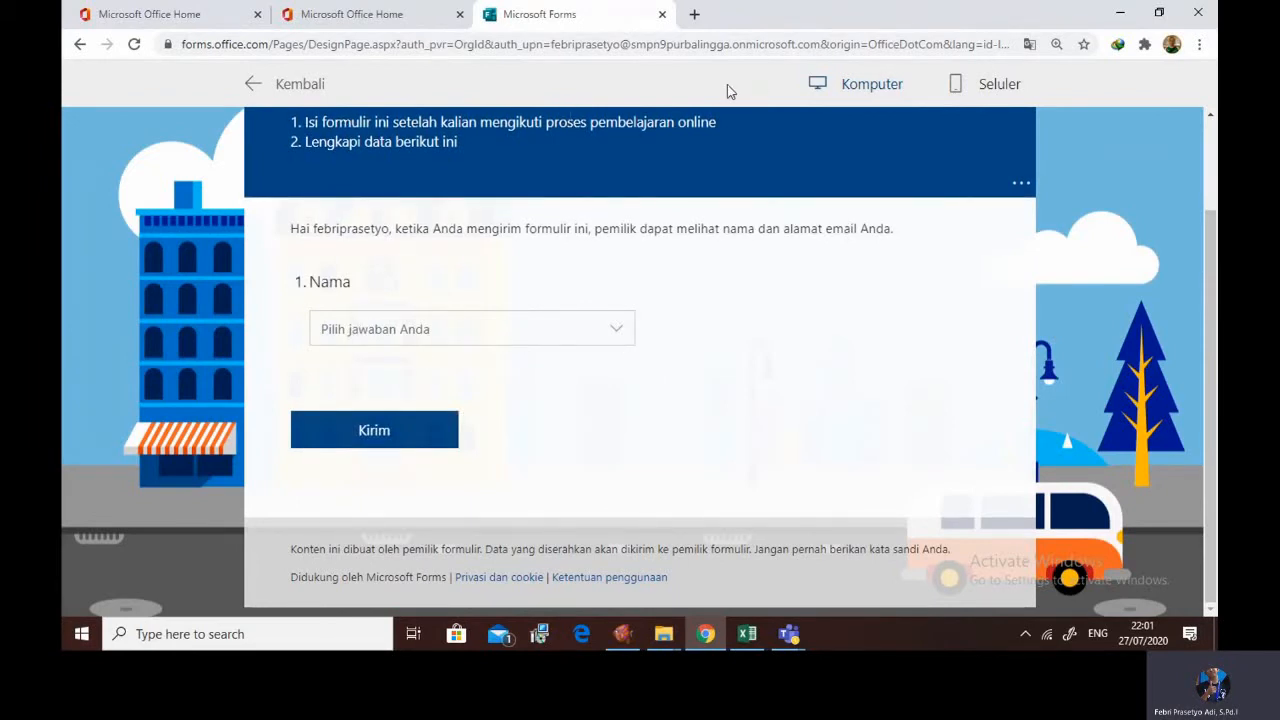
click(278, 86)
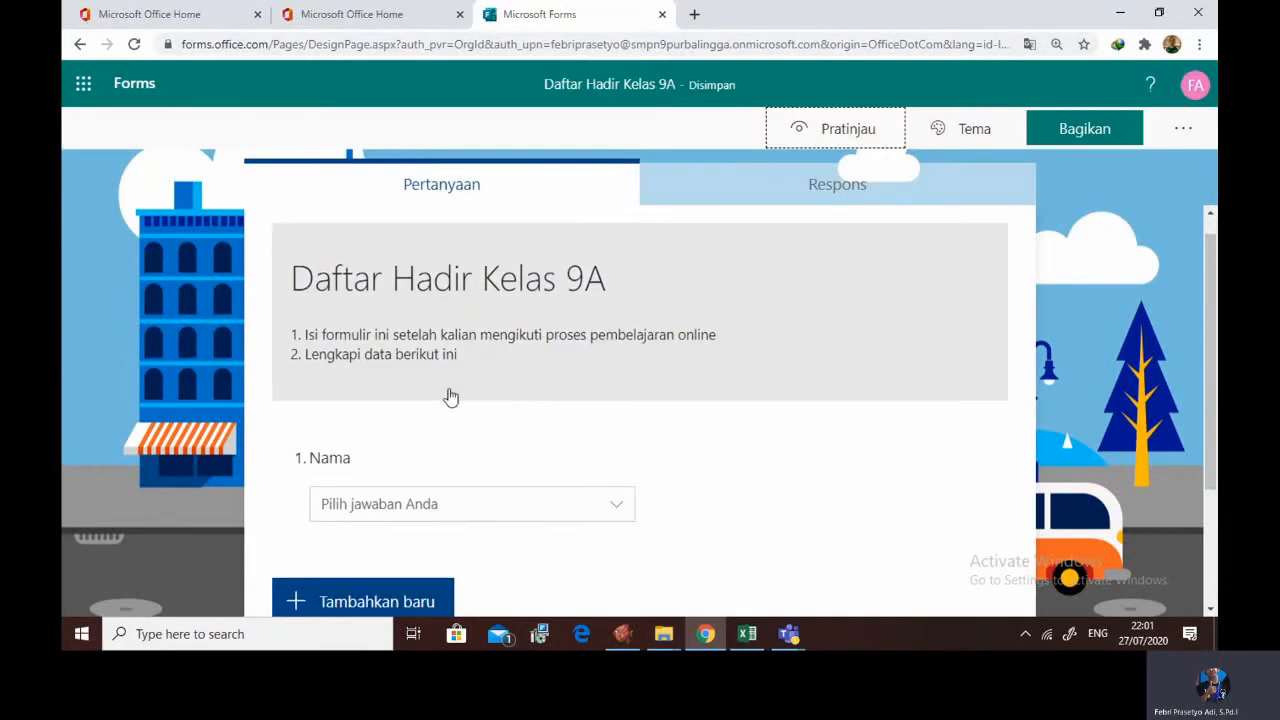
scroll(451, 397, down, 2)
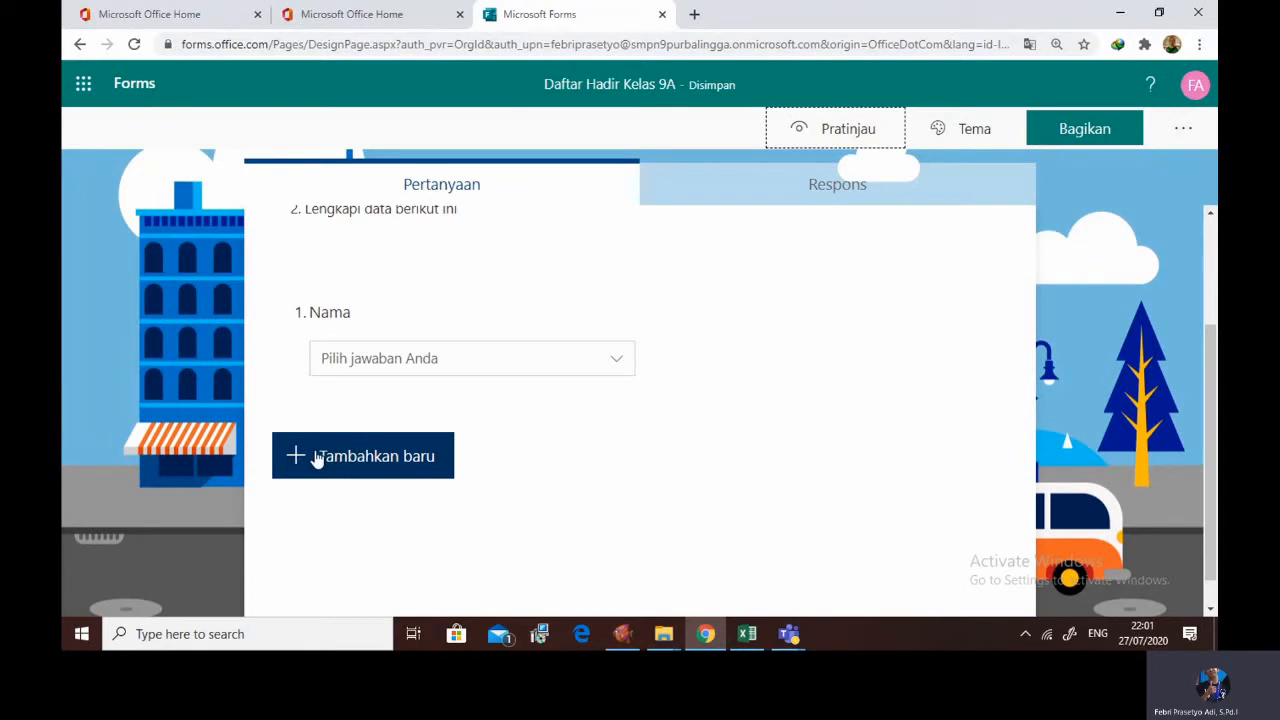
click(316, 458)
click(389, 463)
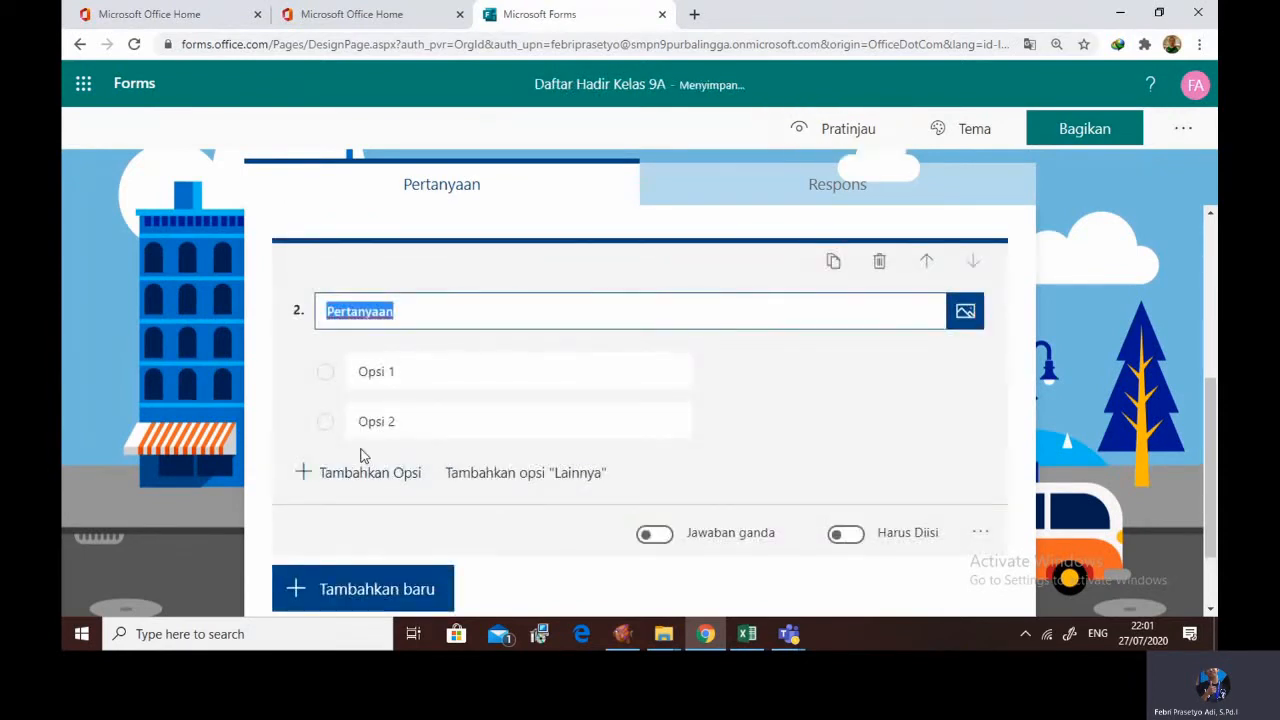
text(Nama)
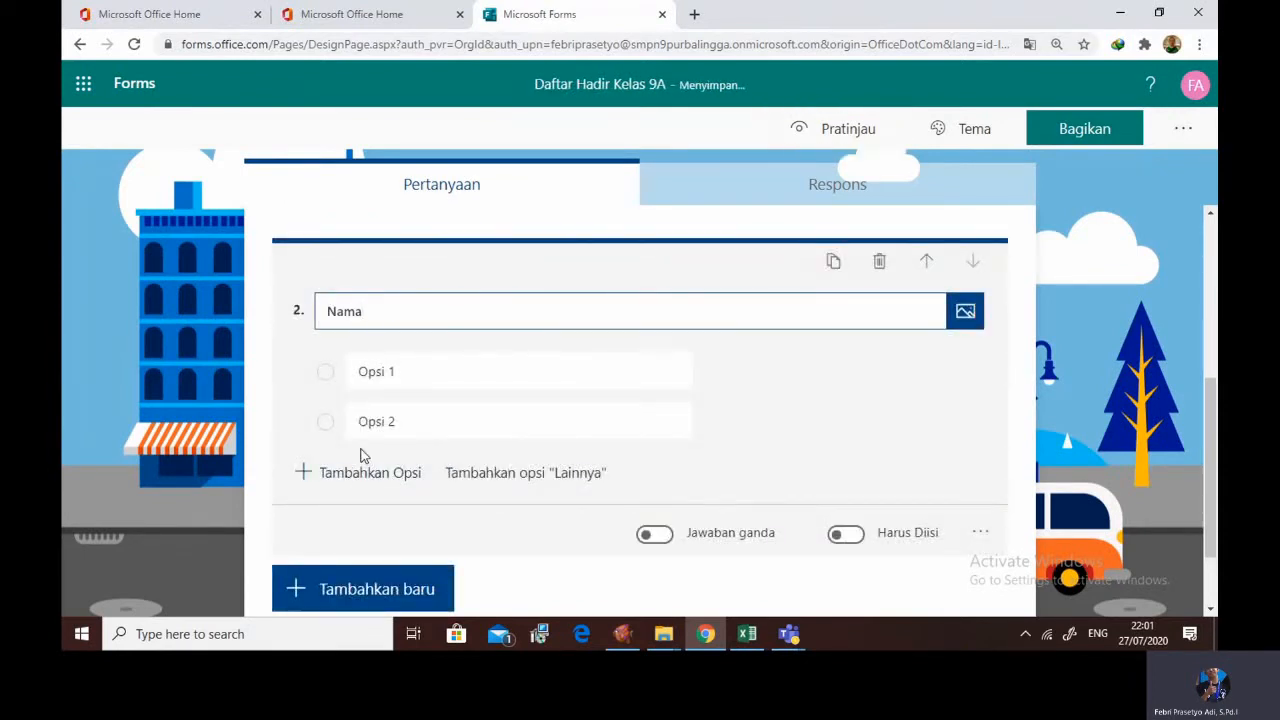
key(BackSpace)
key(BackSpace)
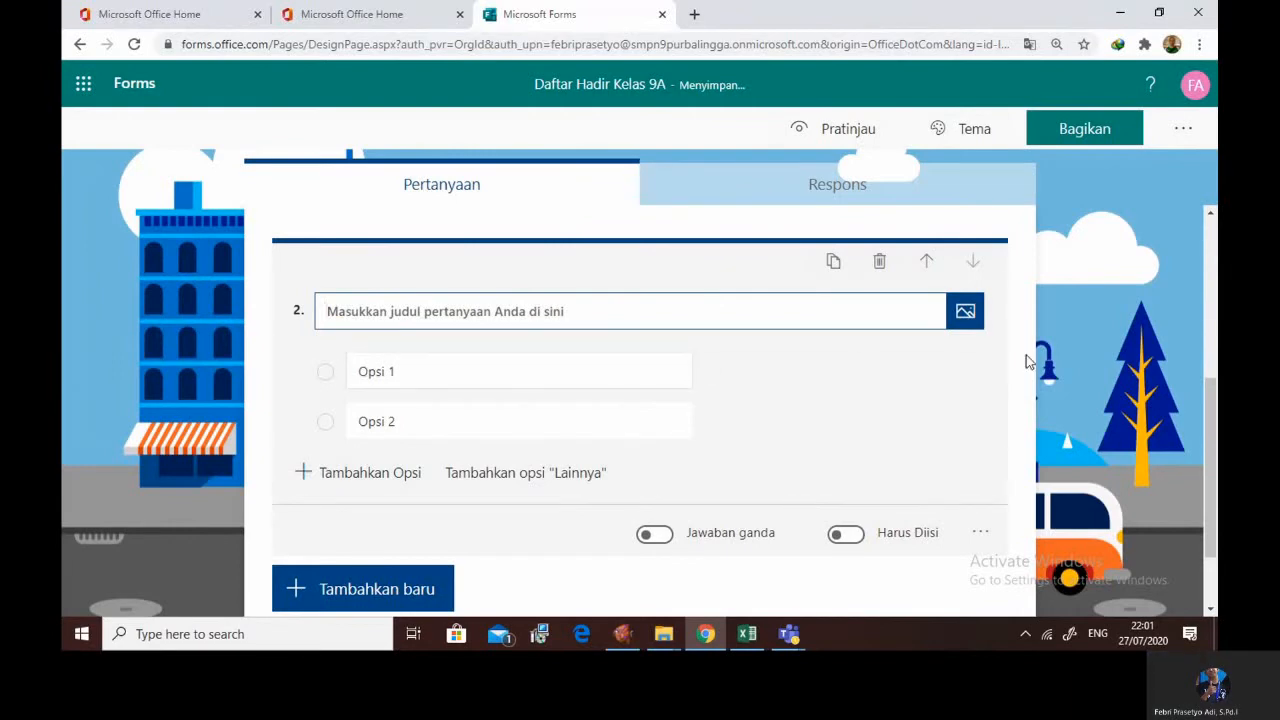
click(880, 265)
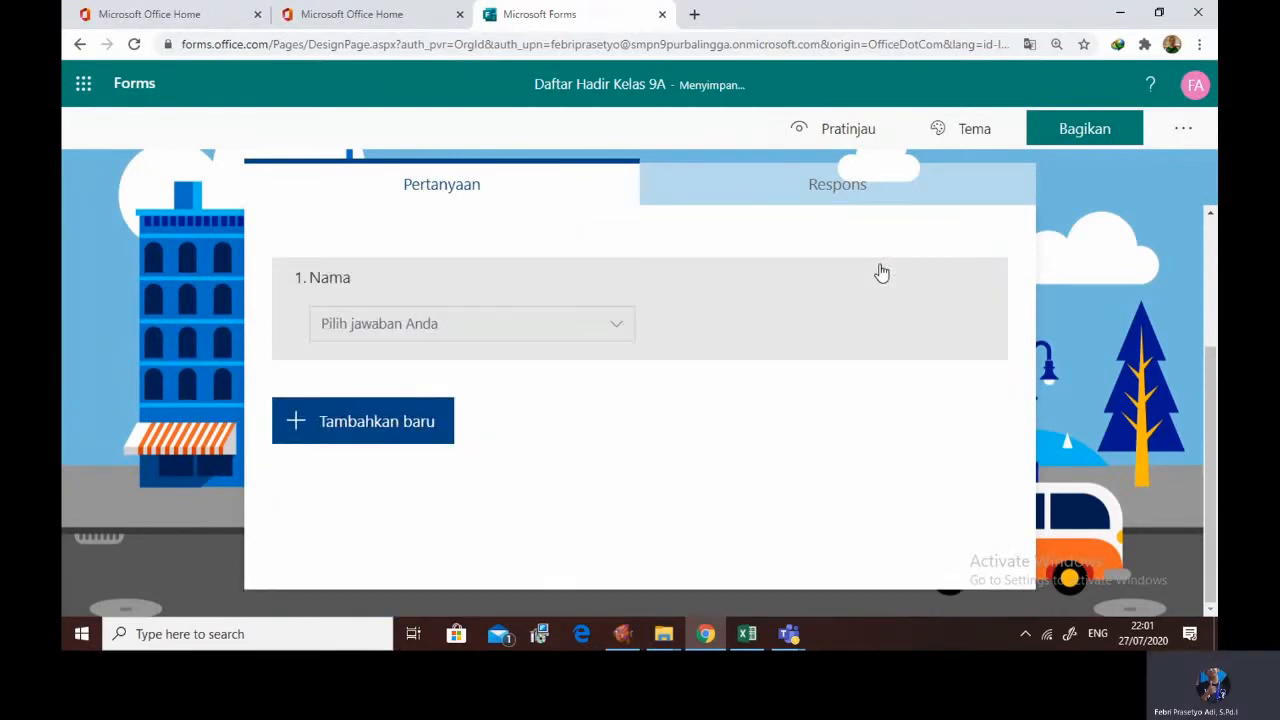
Add a text (Teks) question below the first question with the question text "Nama"
click(320, 421)
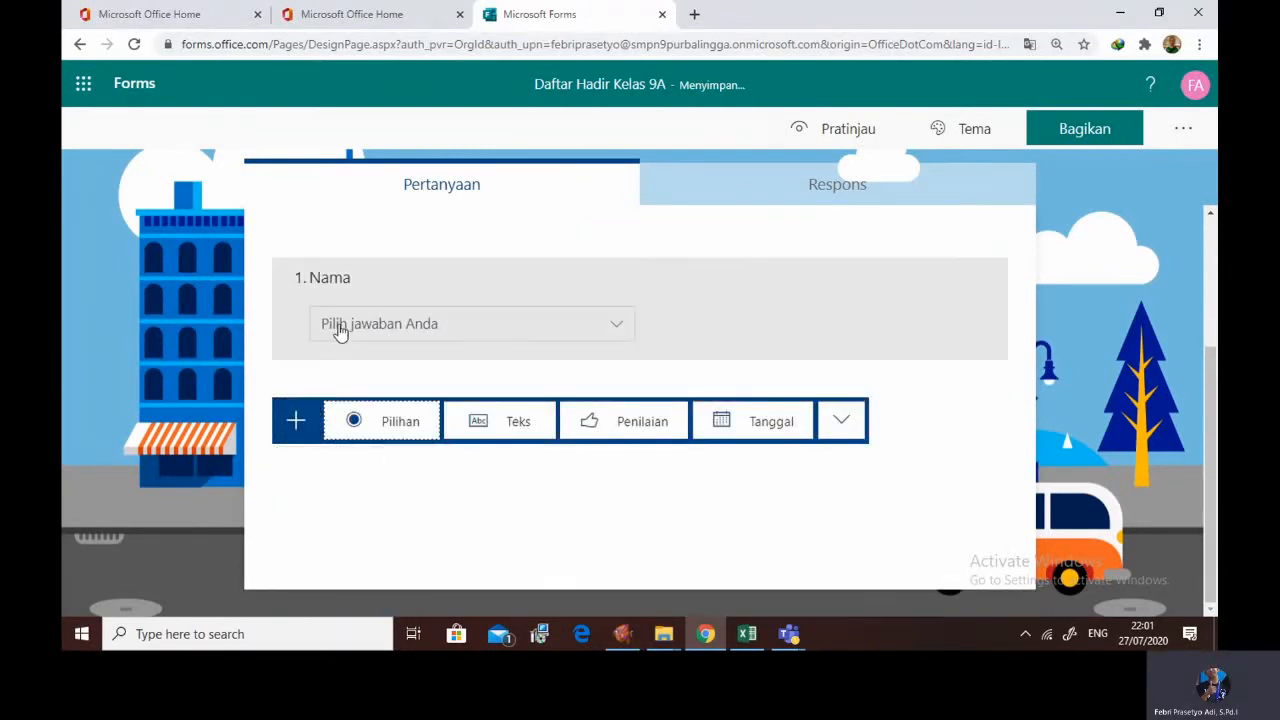
click(474, 422)
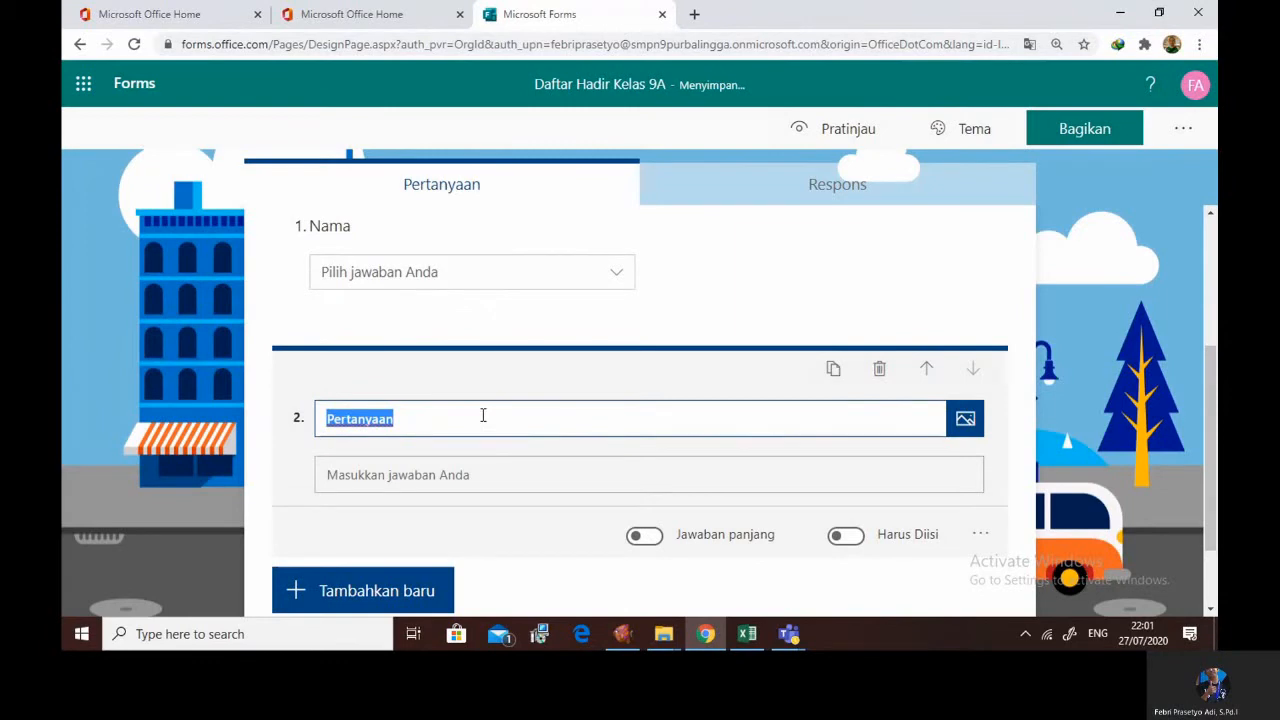
text(Nama)
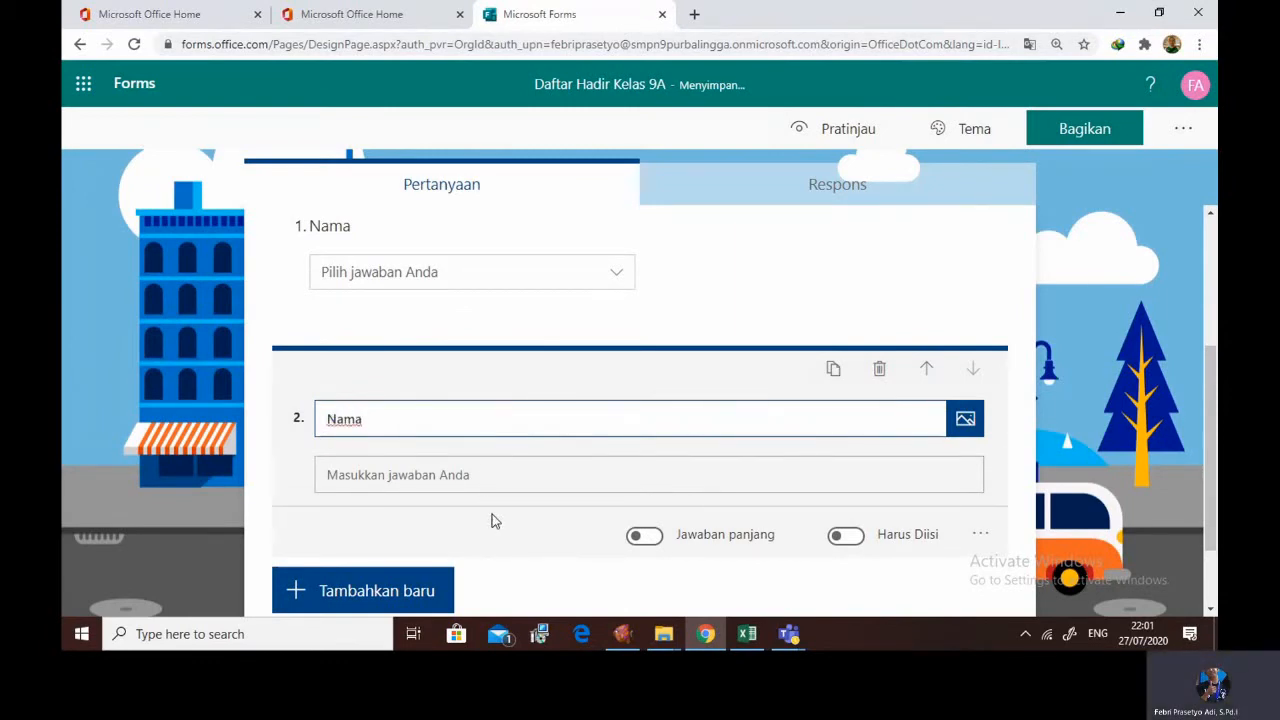
Preview the form to compare the drop-down question with the text question's answer field, and return to editing
click(825, 131)
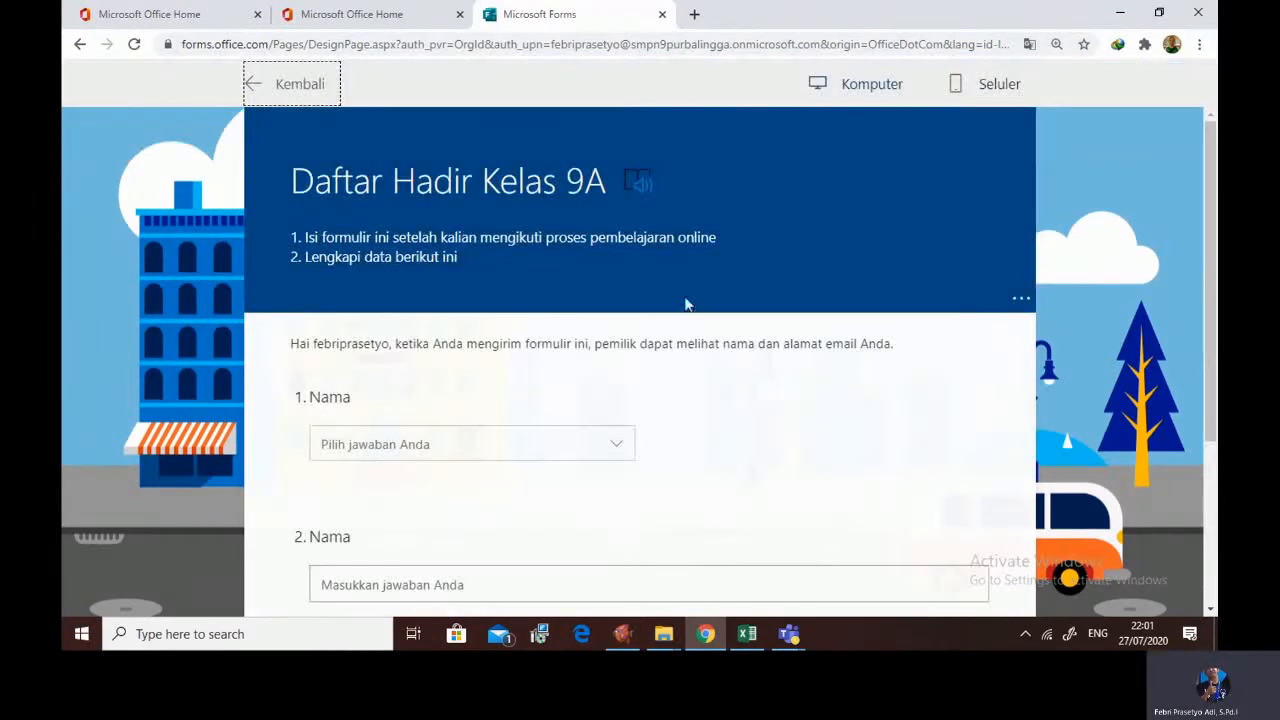
scroll(685, 300, down, 2)
click(454, 407)
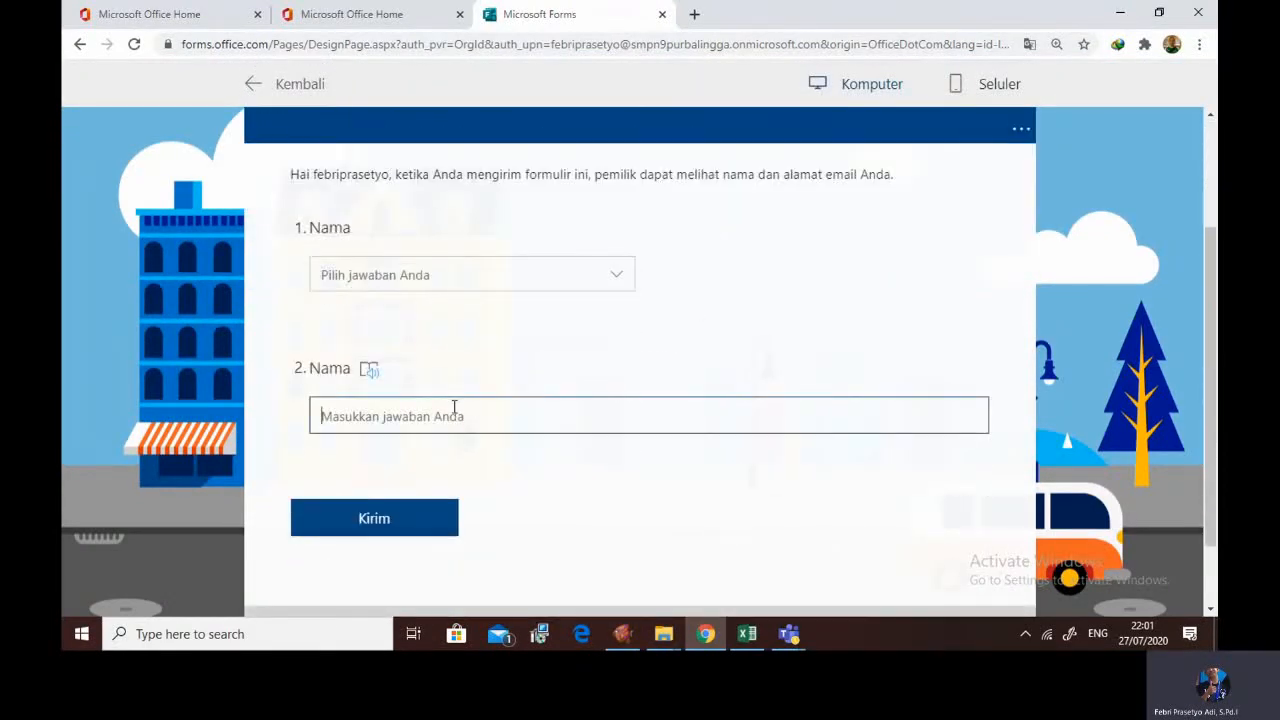
mouse_move(360, 378)
click(290, 83)
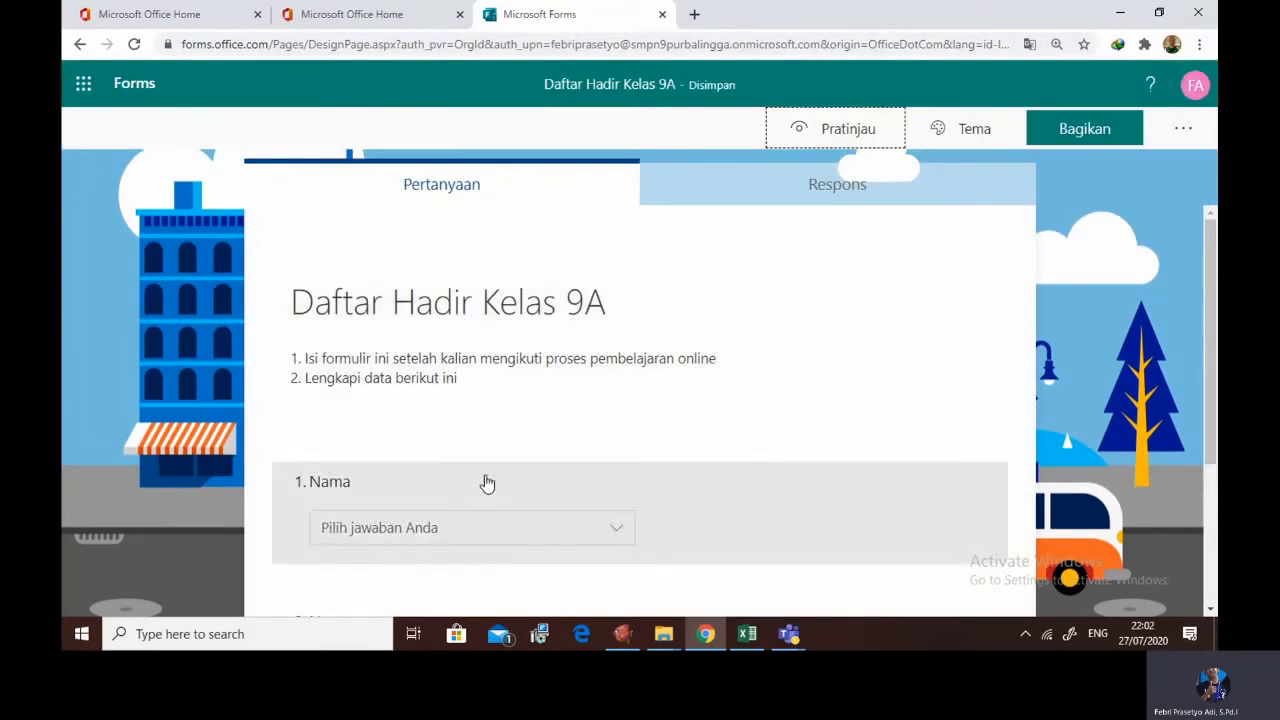
Delete the second question, the text question "Nama"
scroll(480, 478, down, 2)
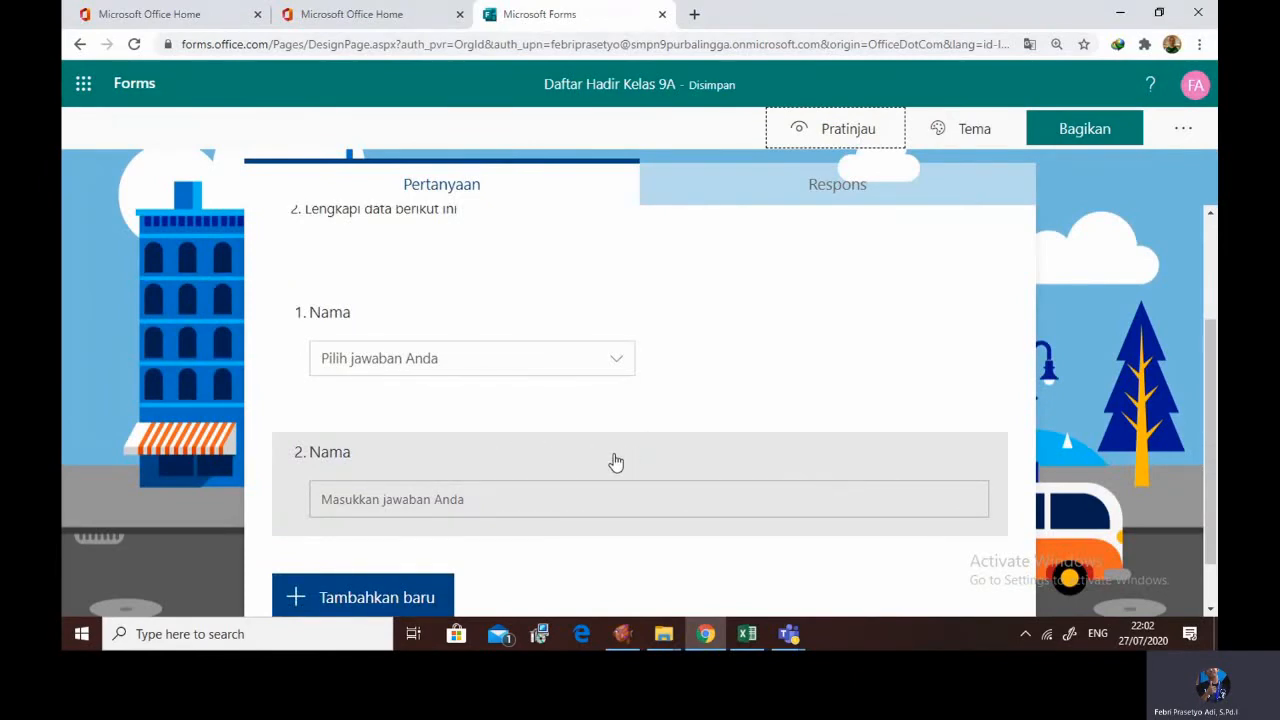
scroll(560, 458, down, 1)
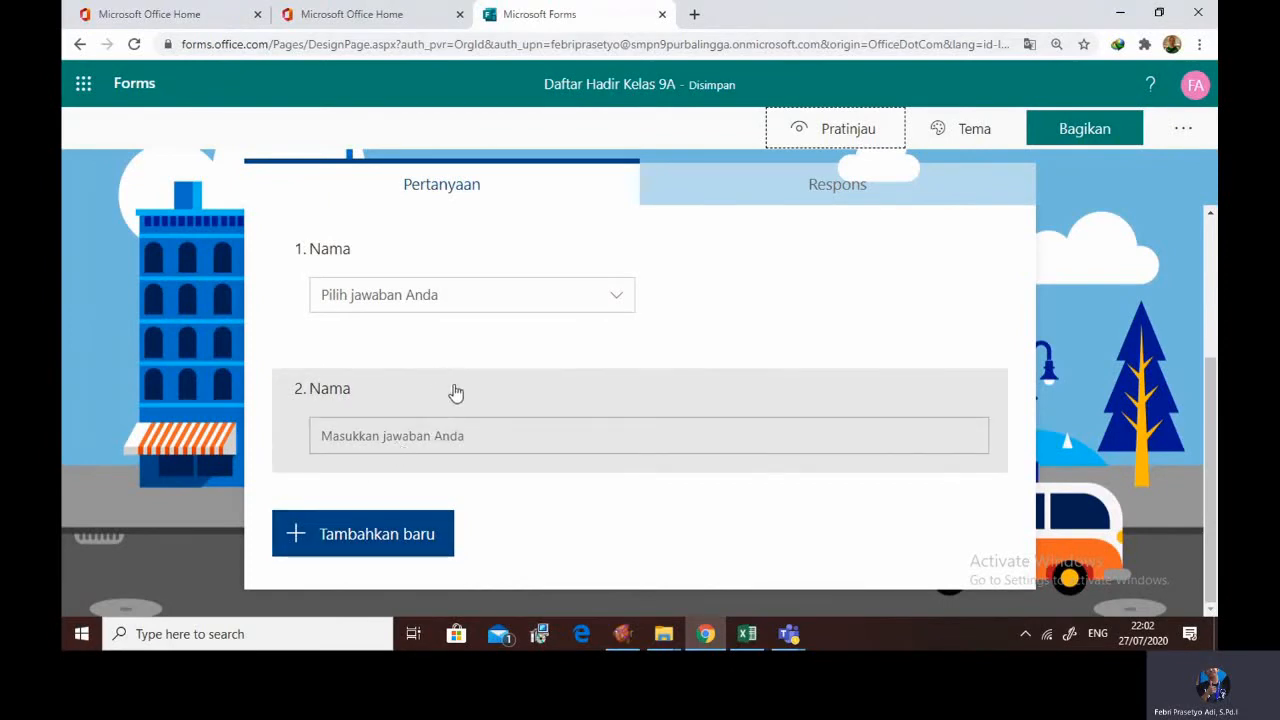
click(455, 391)
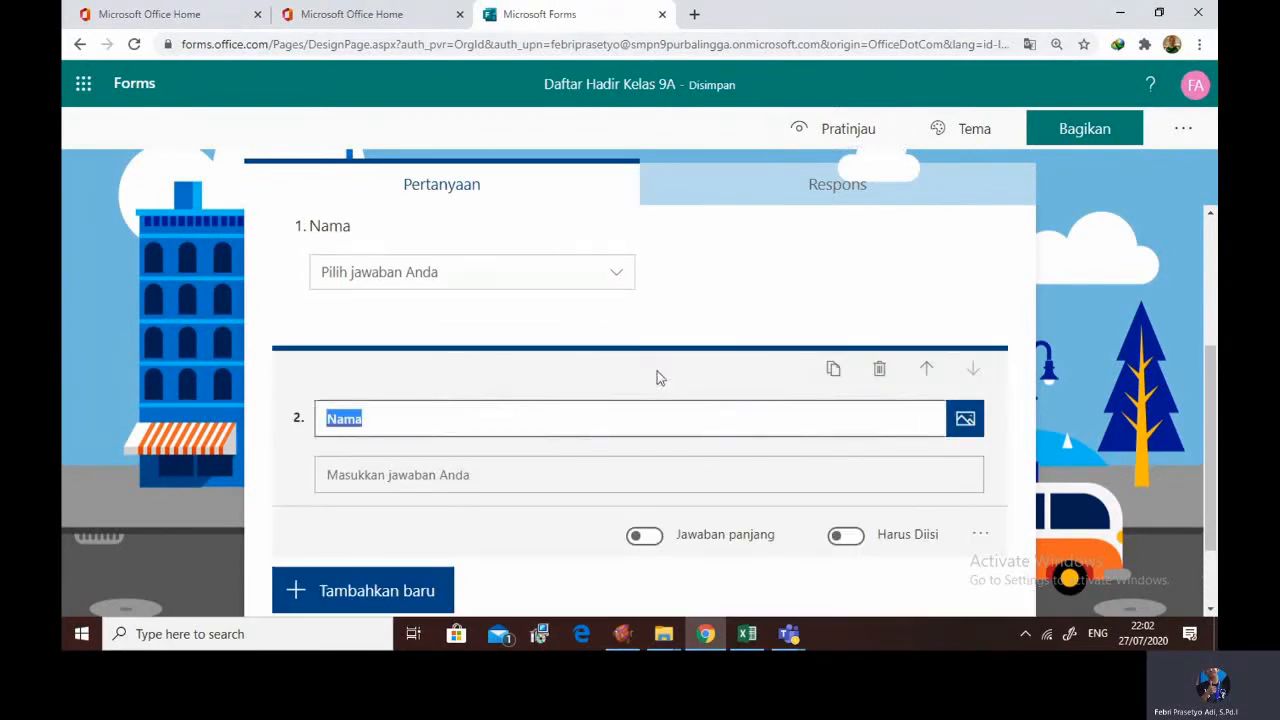
click(879, 370)
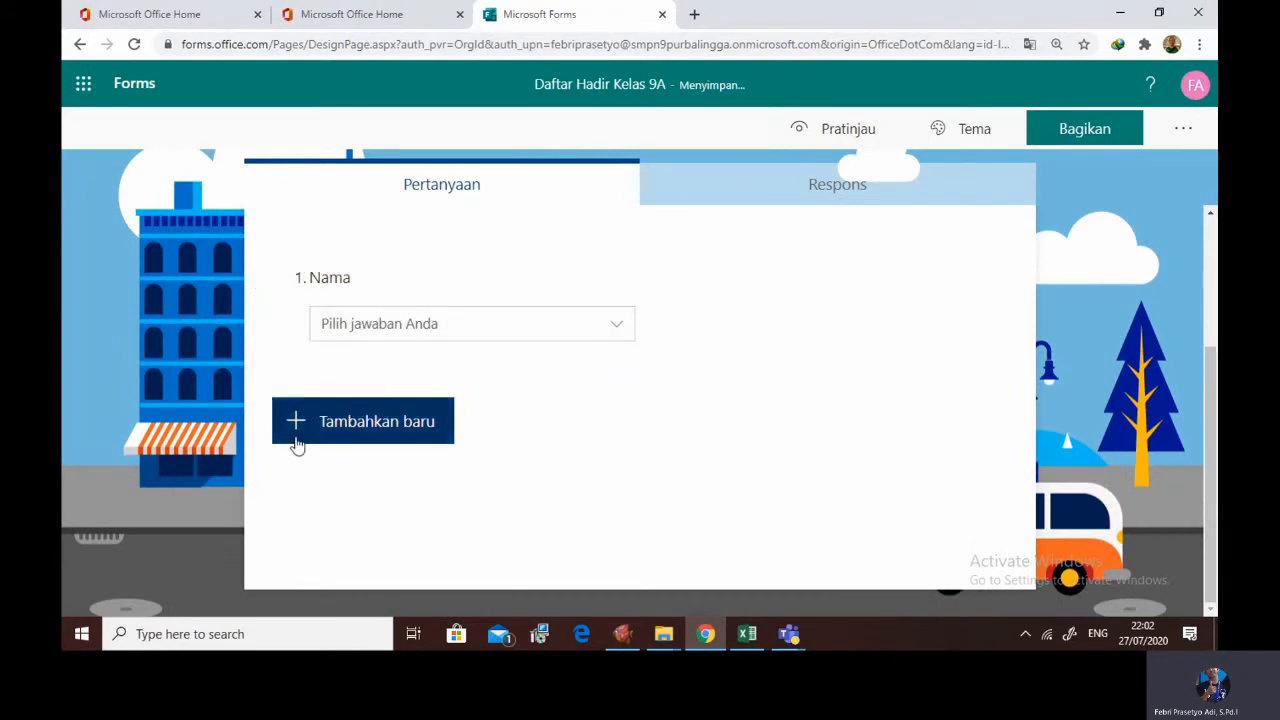
Add a choice (Pilihan) question "Kelas" with the options "9 A" and "9B", shown as a drop-down list
click(295, 423)
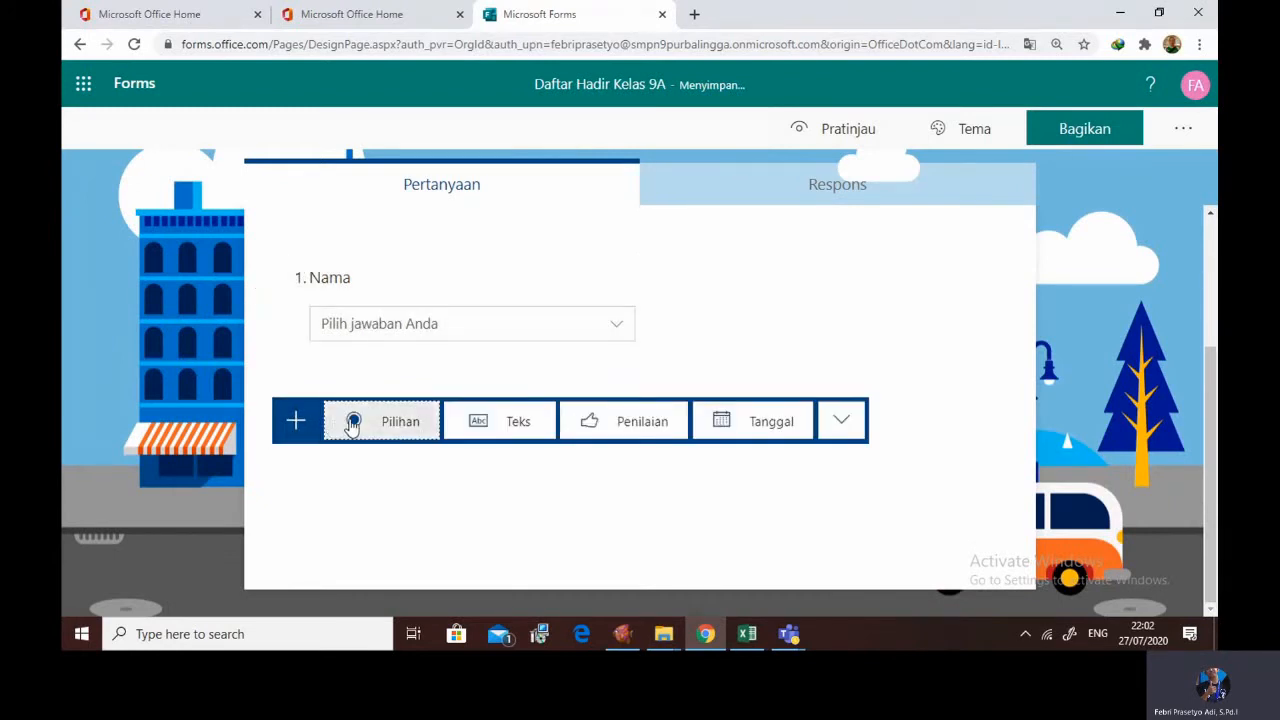
click(355, 421)
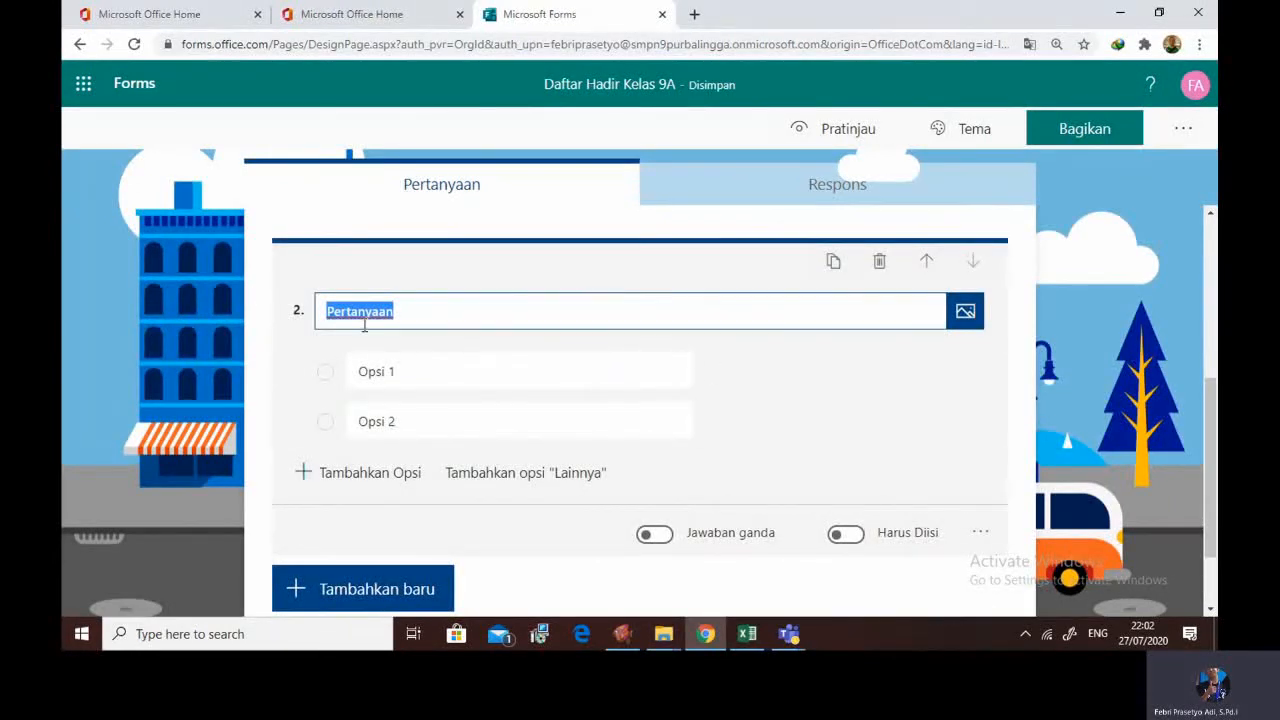
text(Ke)
click(380, 373)
text(9 A)
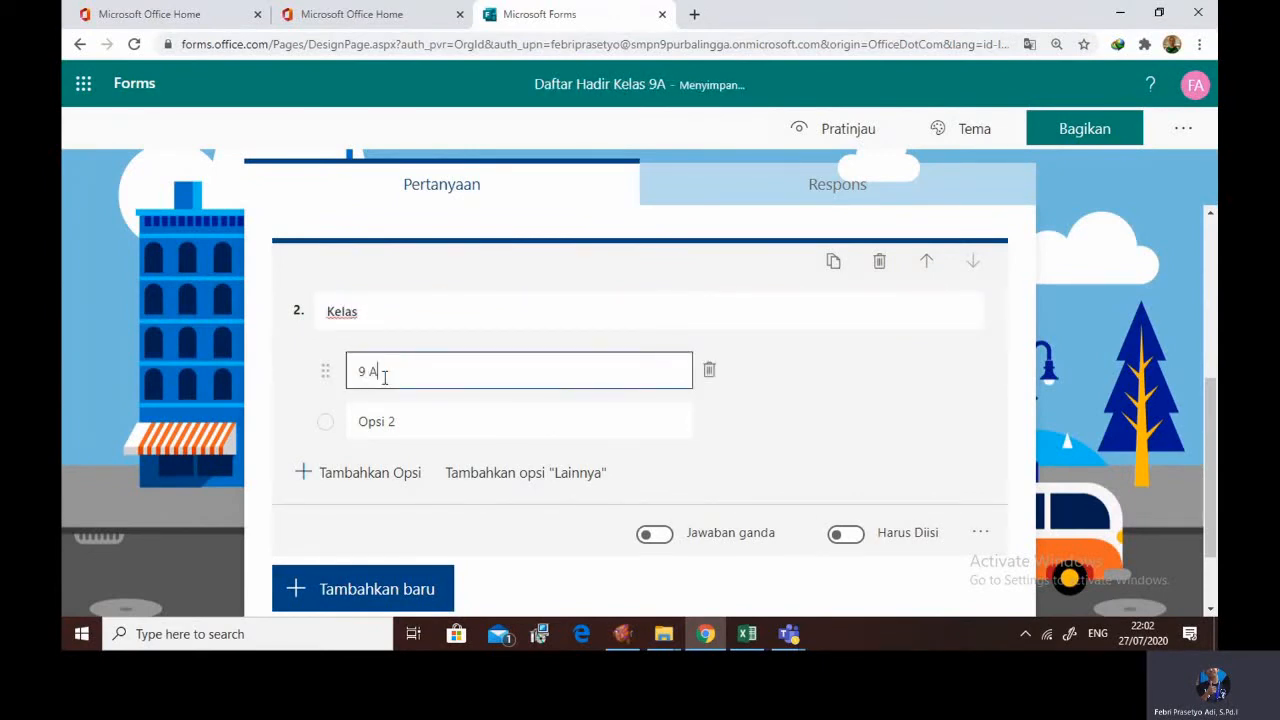
click(440, 423)
text(9)
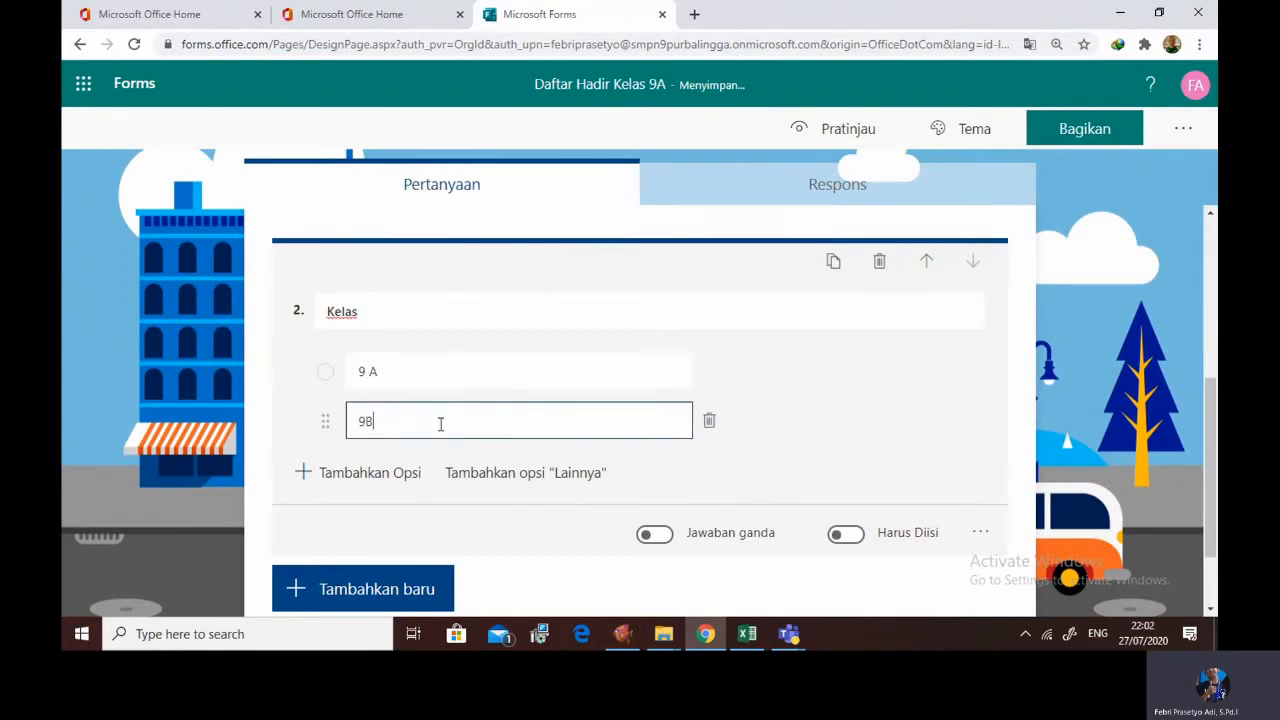
text(B)
click(980, 532)
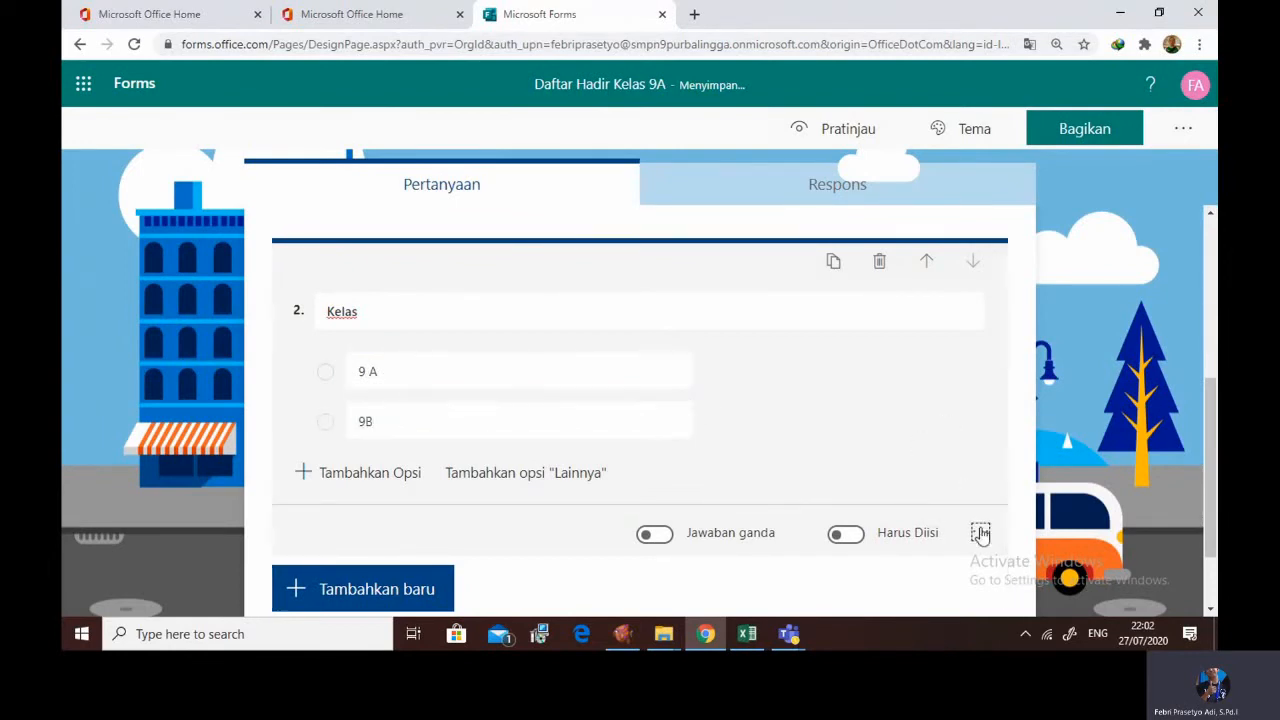
click(1012, 519)
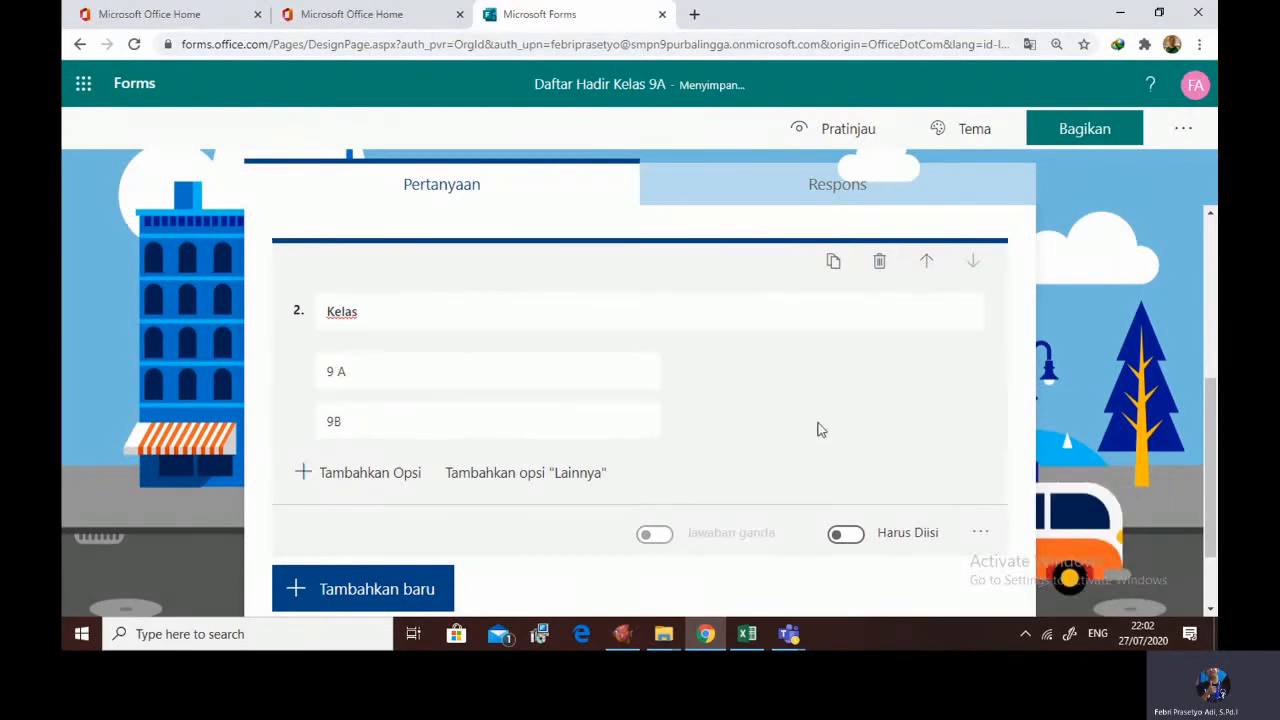
Make the Nama question required (Harus Diisi)
scroll(682, 382, up, 3)
click(705, 451)
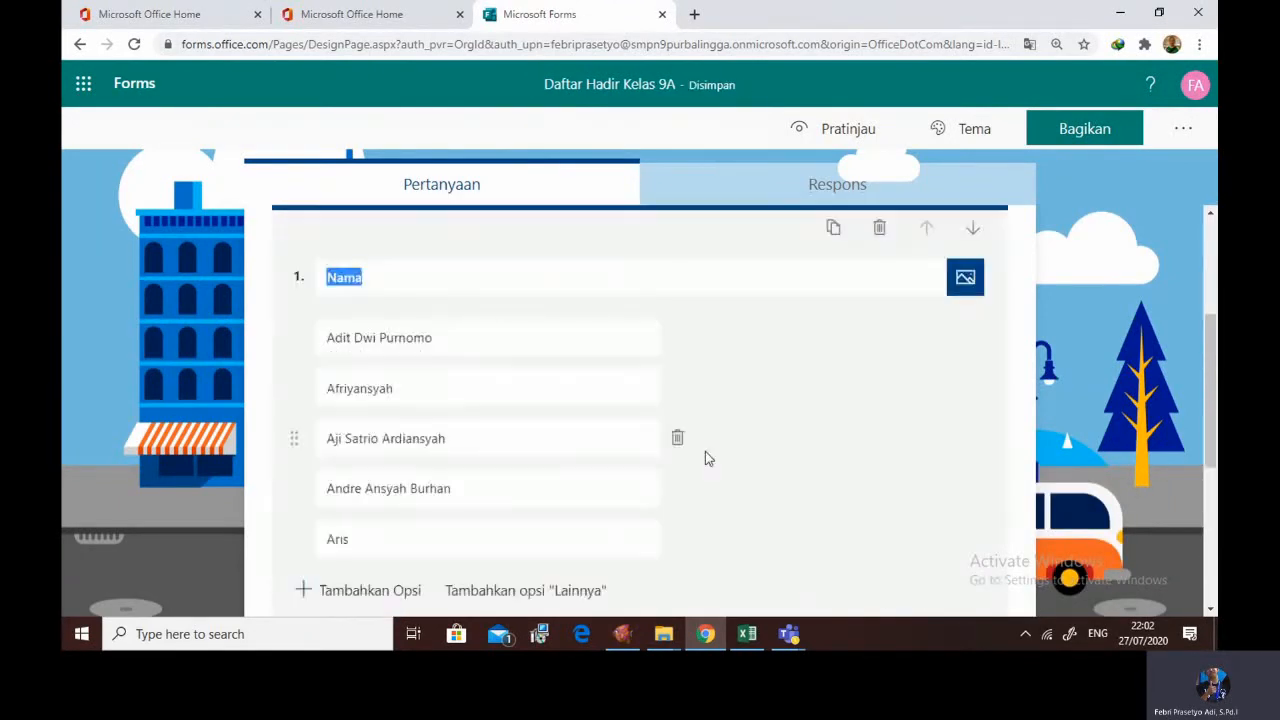
scroll(813, 429, down, 2)
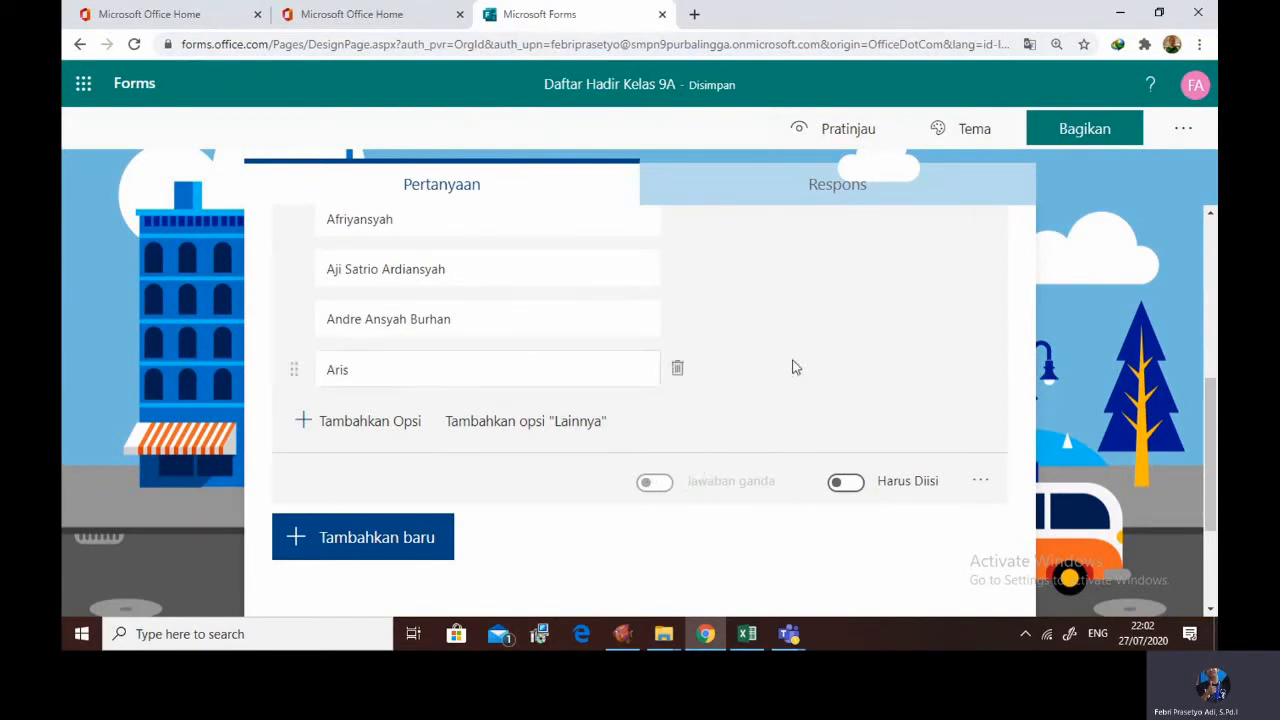
scroll(856, 487, up, 2)
scroll(856, 487, down, 2)
click(848, 484)
scroll(851, 486, up, 4)
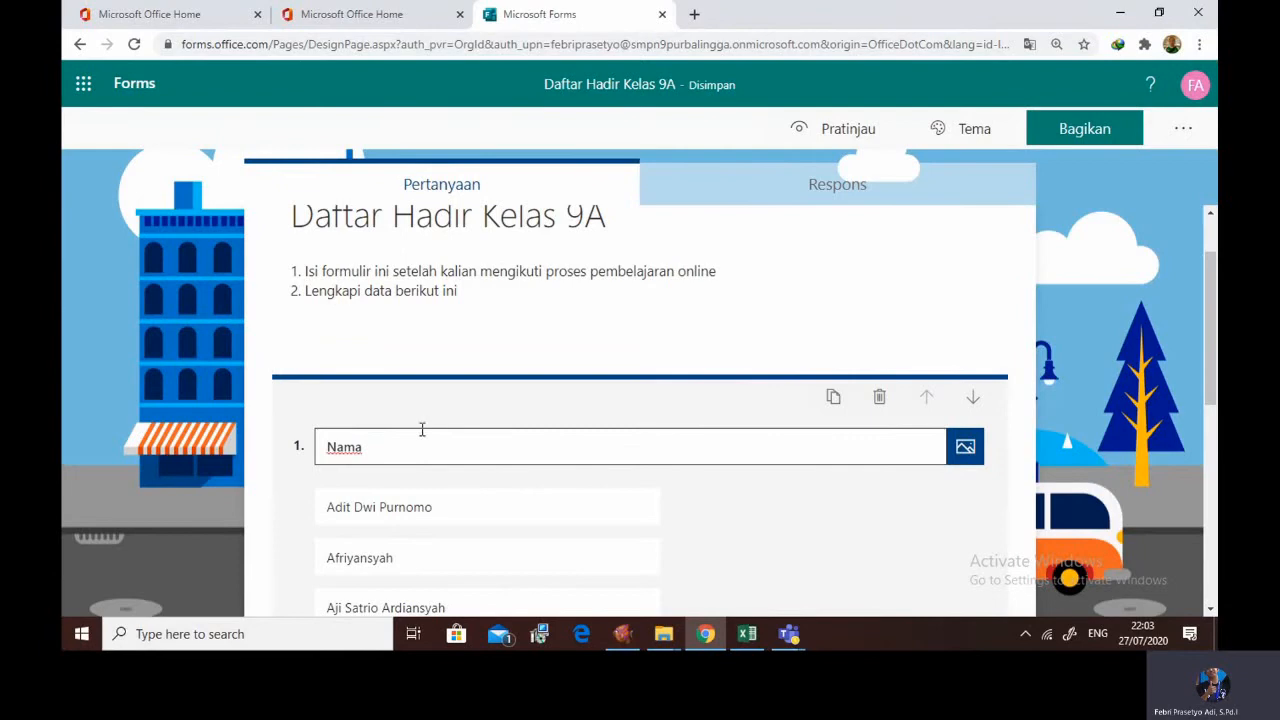
scroll(668, 460, down, 5)
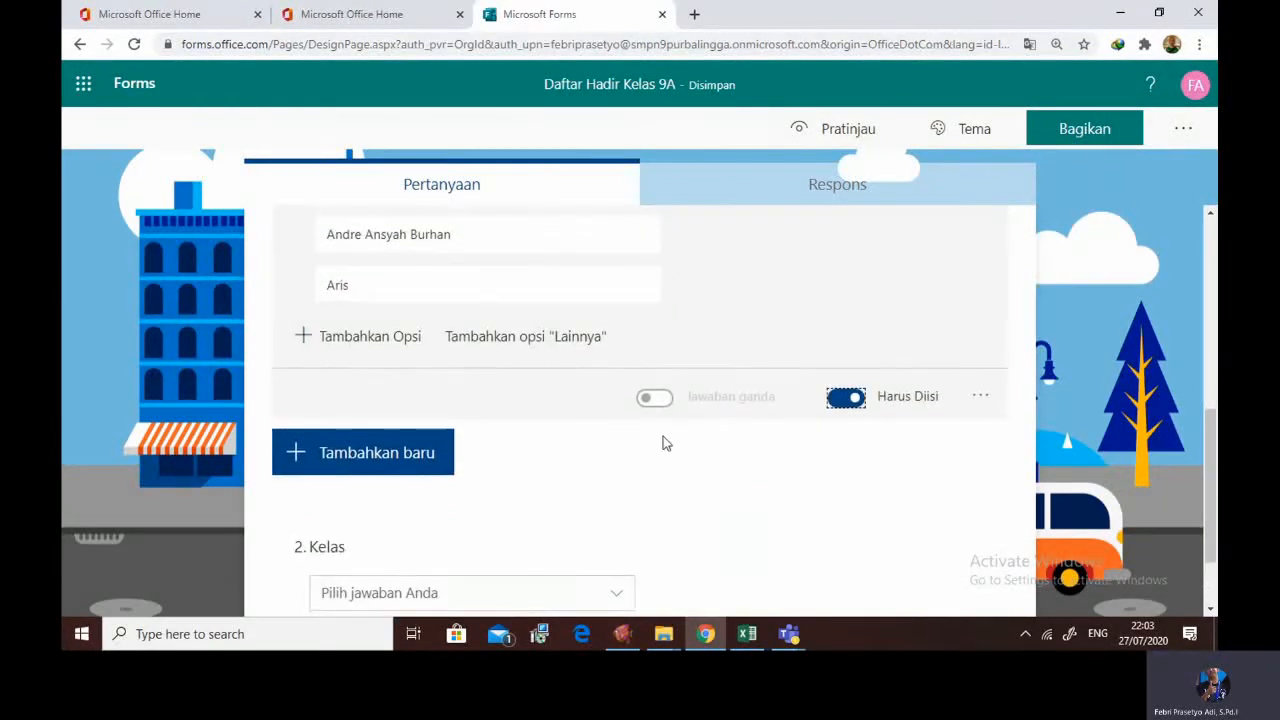
Preview the form to check the required mark on the Nama question, and return to editing
scroll(657, 428, up, 3)
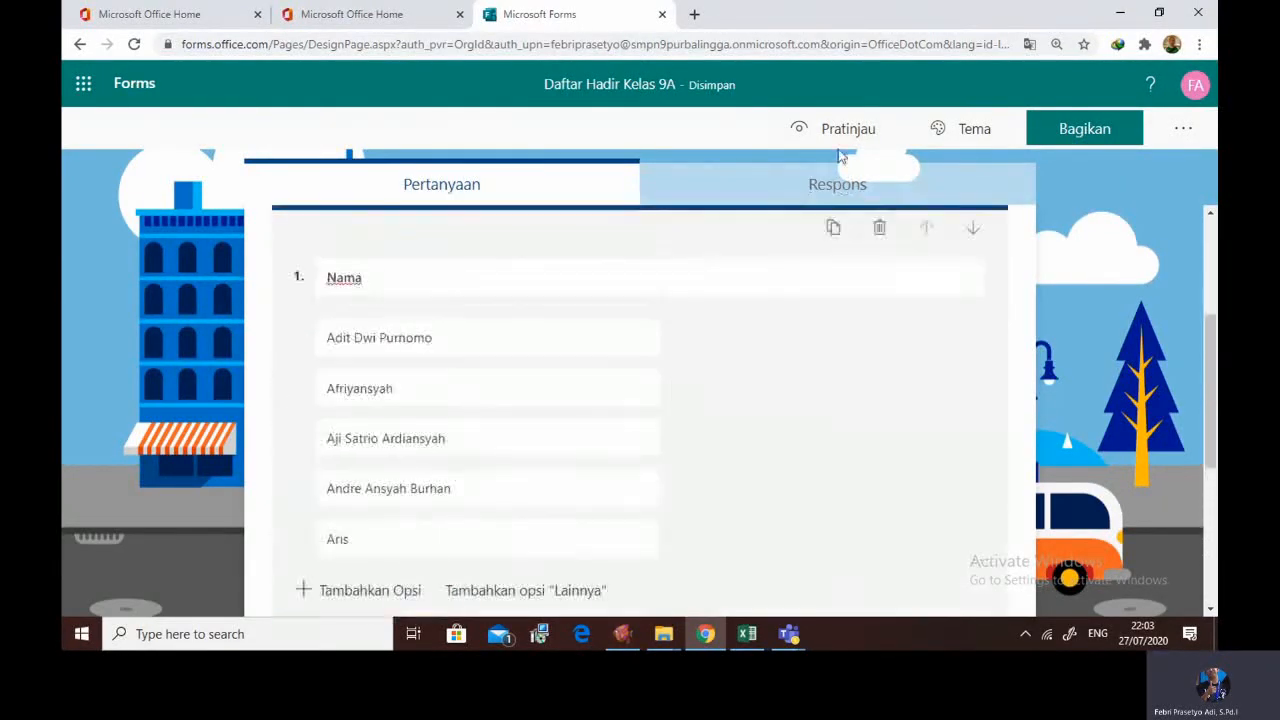
click(830, 133)
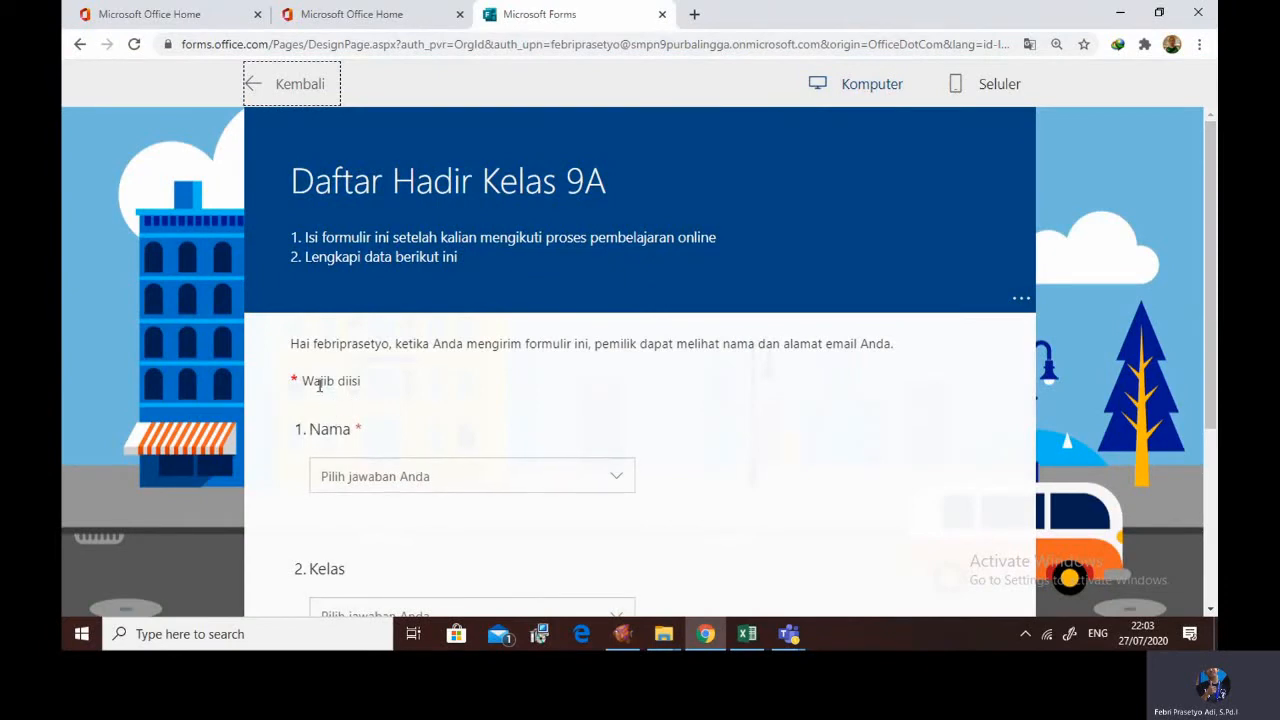
scroll(357, 455, down, 1)
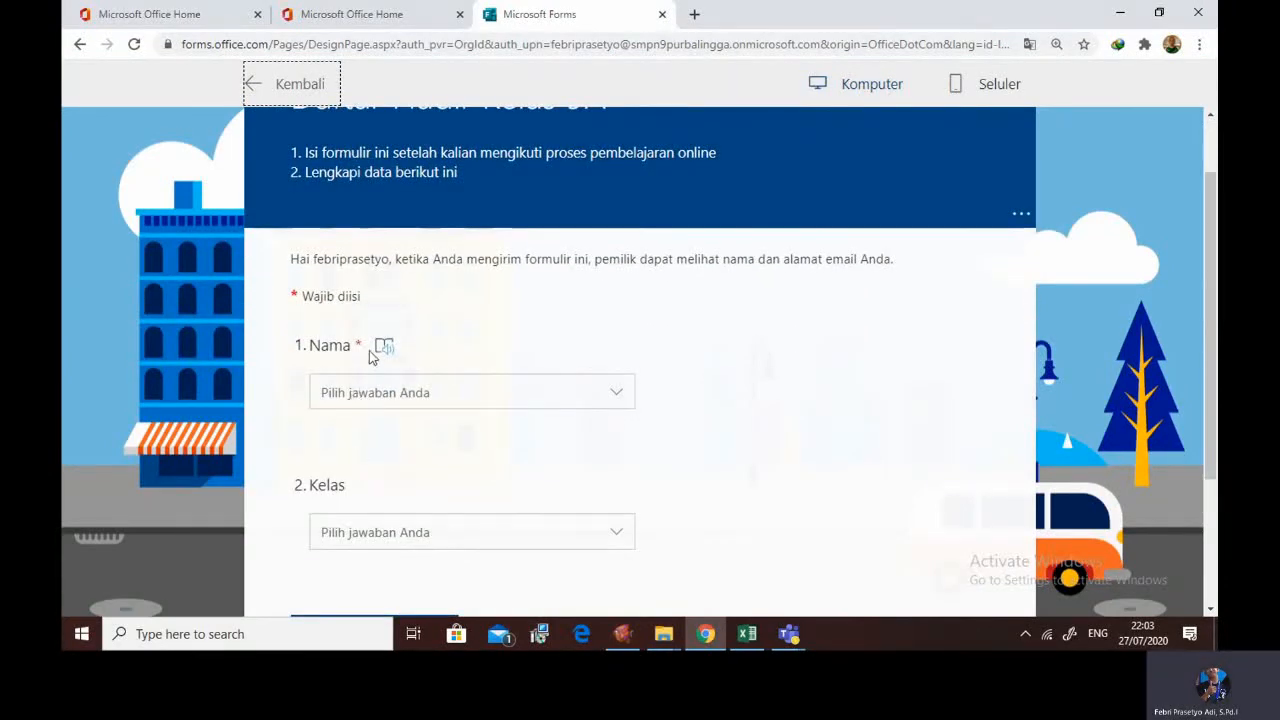
click(272, 85)
Add a choice (Pilihan) question below Kelas with the question text "Pelajaran"
scroll(606, 383, down, 3)
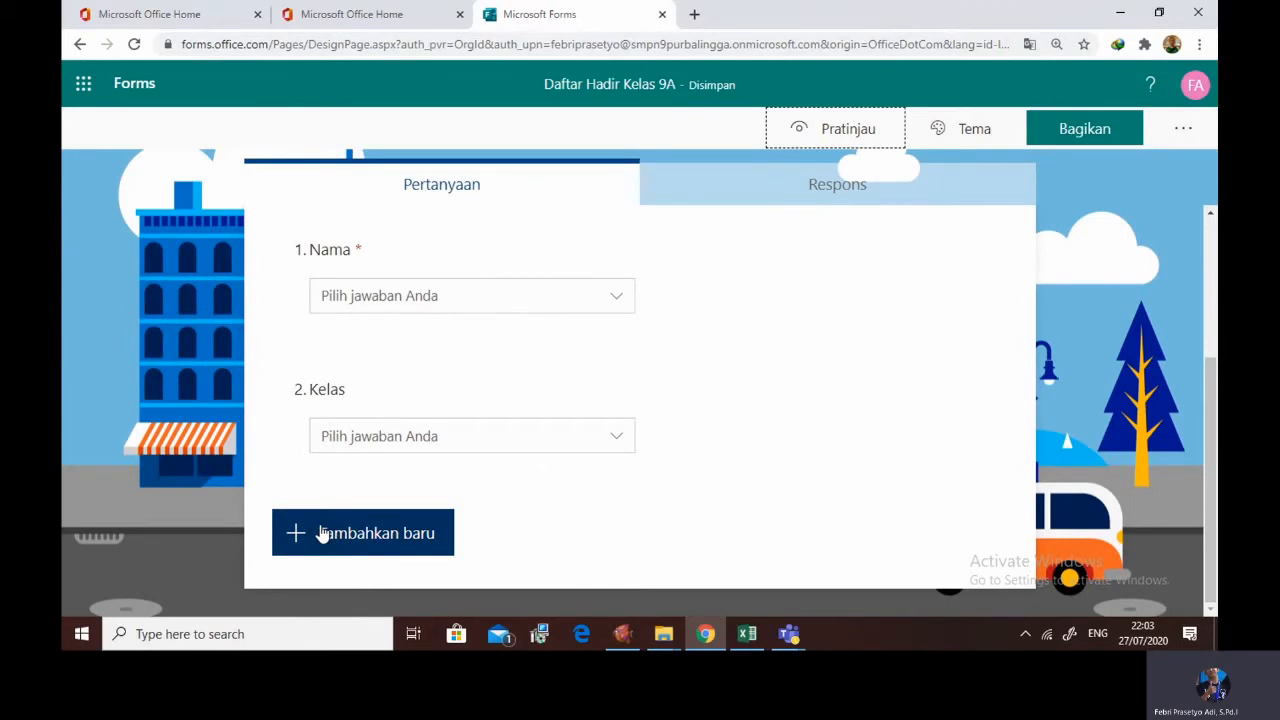
scroll(466, 397, up, 3)
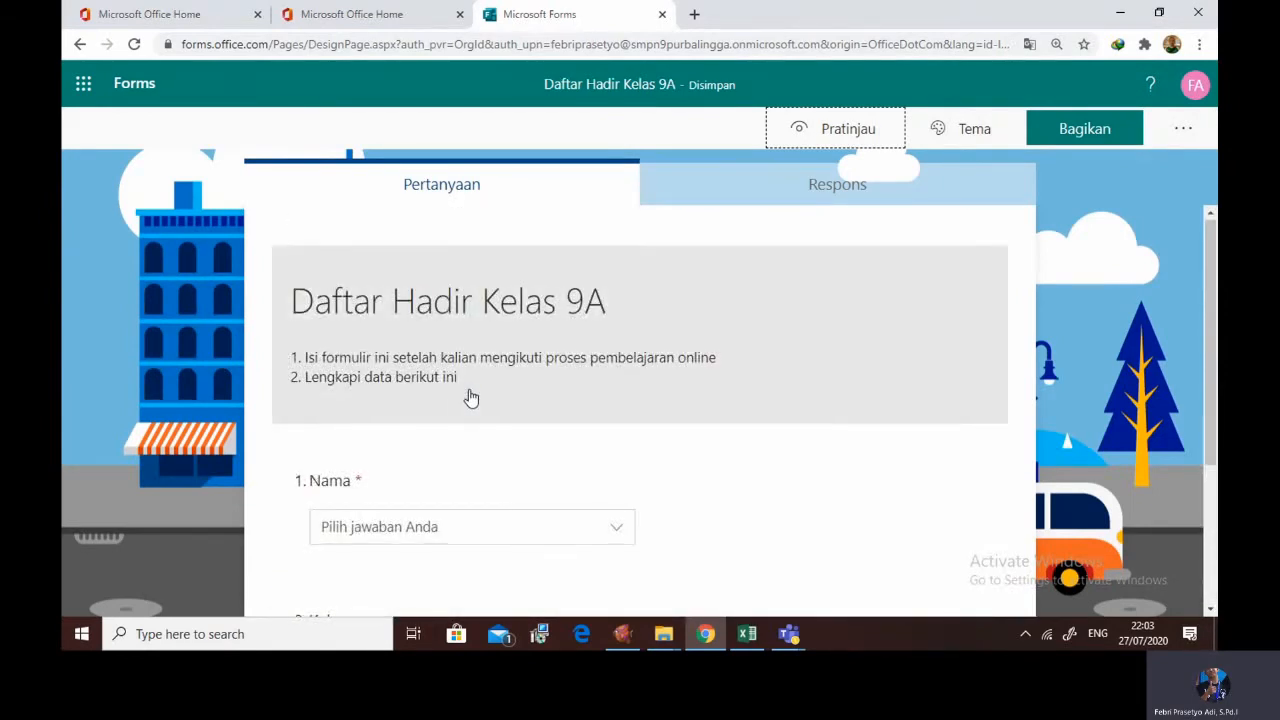
scroll(470, 397, down, 3)
click(332, 540)
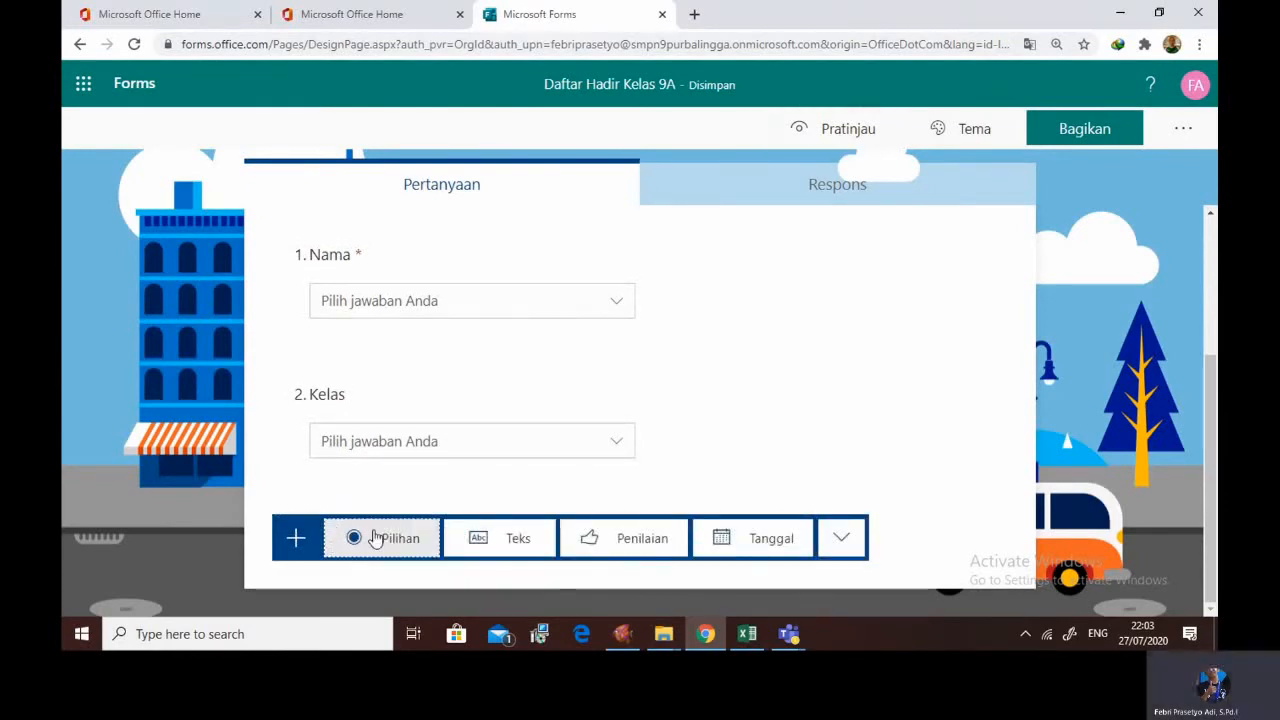
click(377, 540)
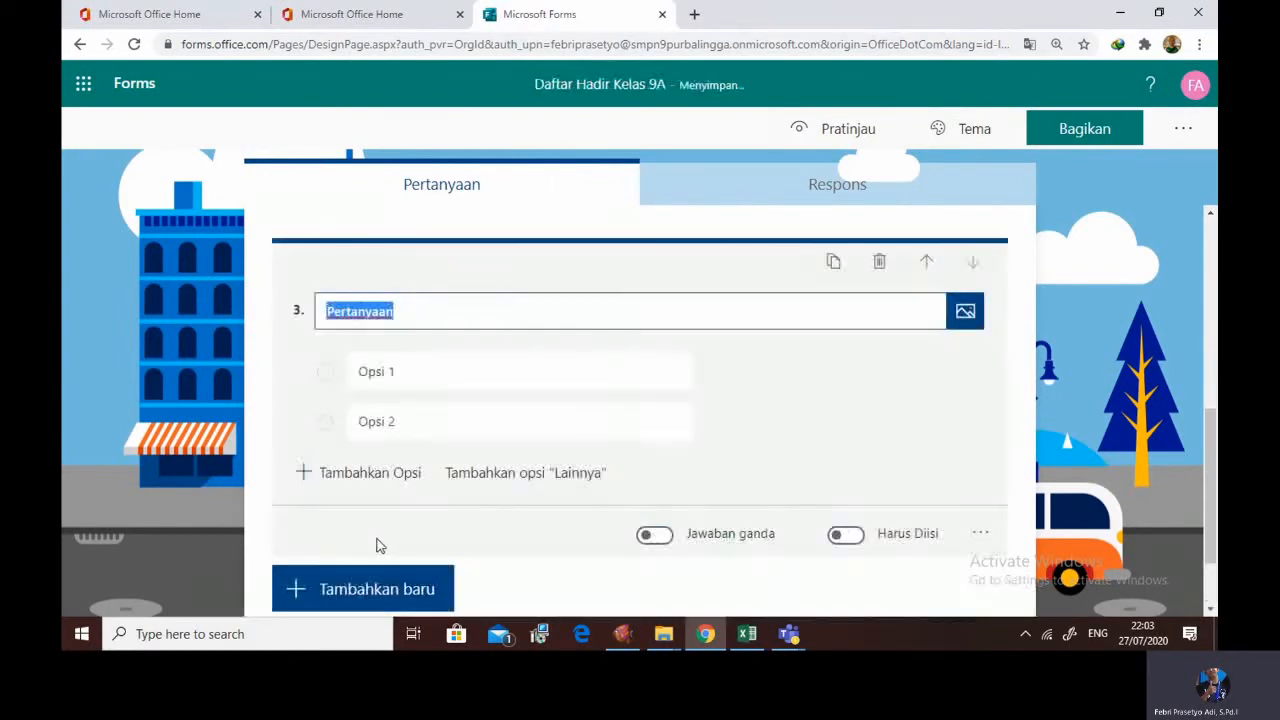
text(Pel)
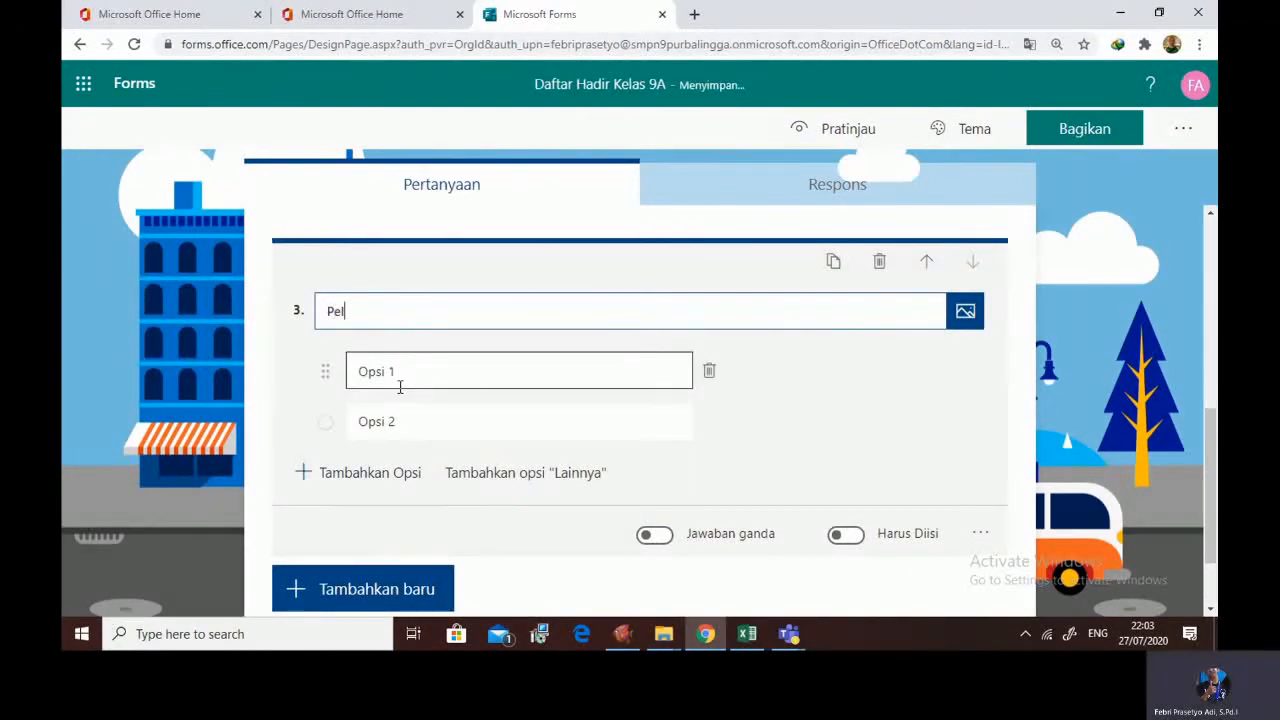
text(ajaran)
Give the Pelajaran question the options "Matematika", "Fisika" and "Kimia", and show them as a drop-down list
click(420, 371)
text(Matematika)
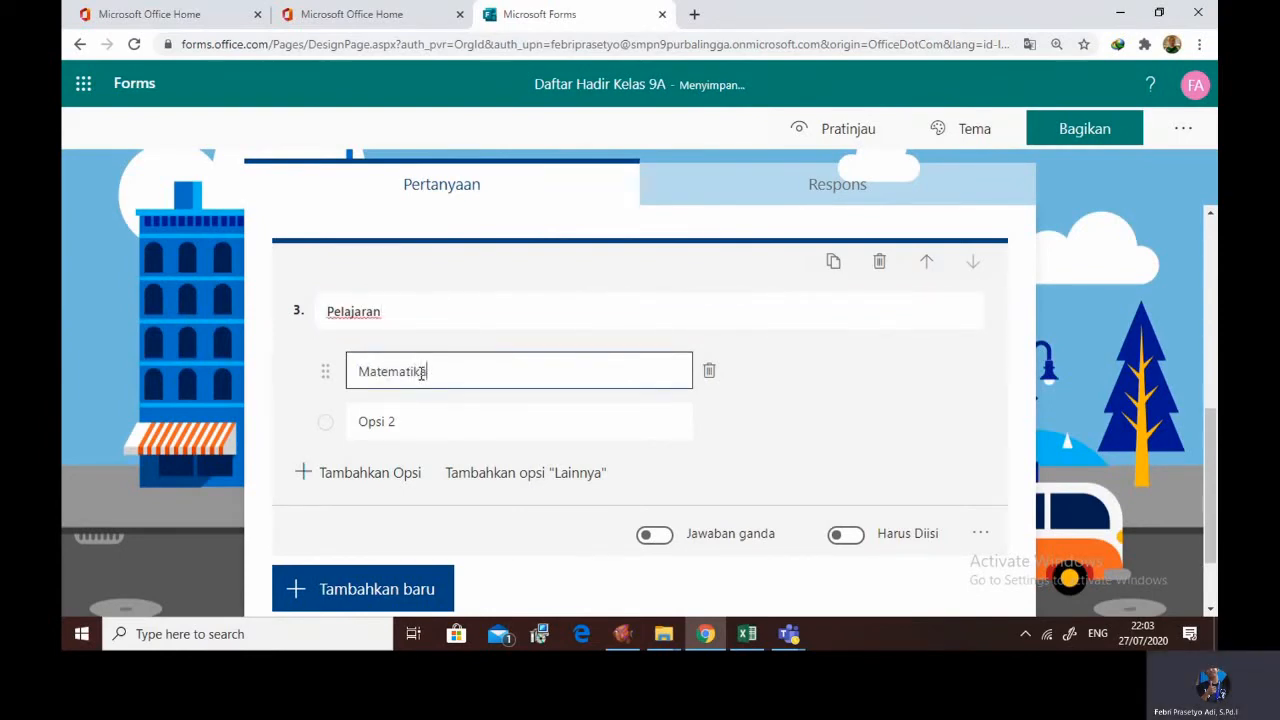
click(385, 425)
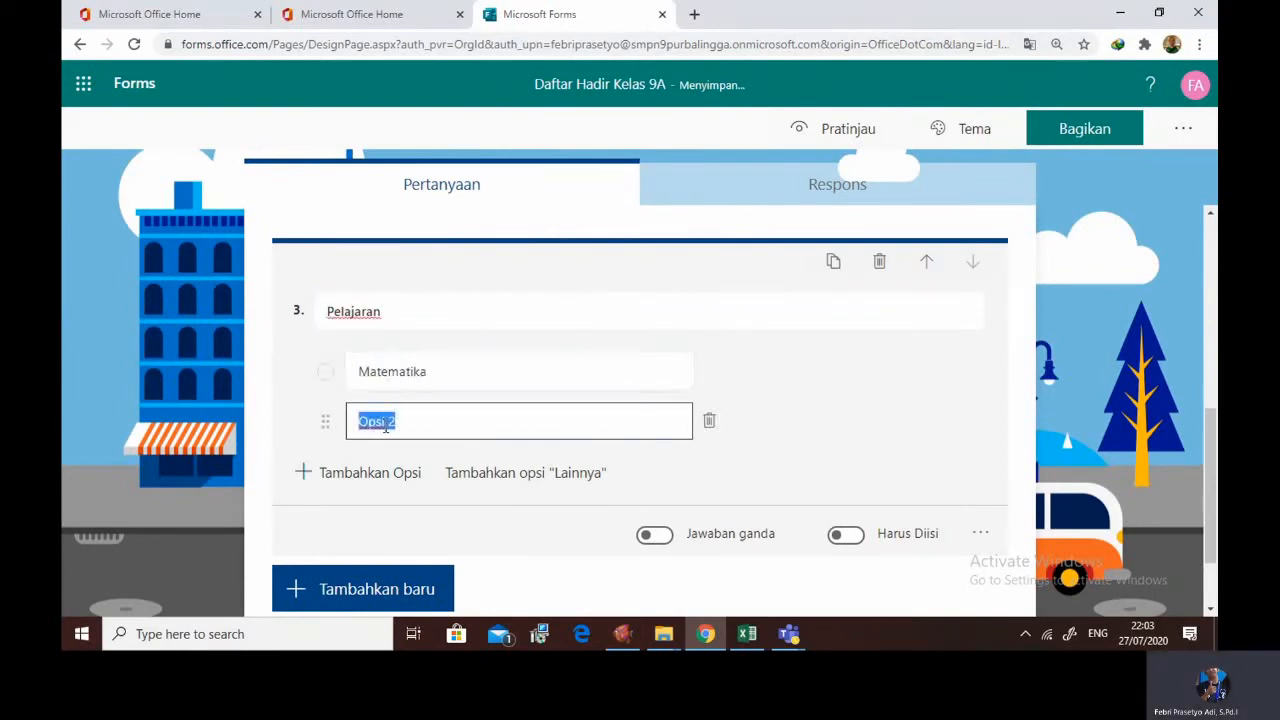
text(Fisika)
click(360, 473)
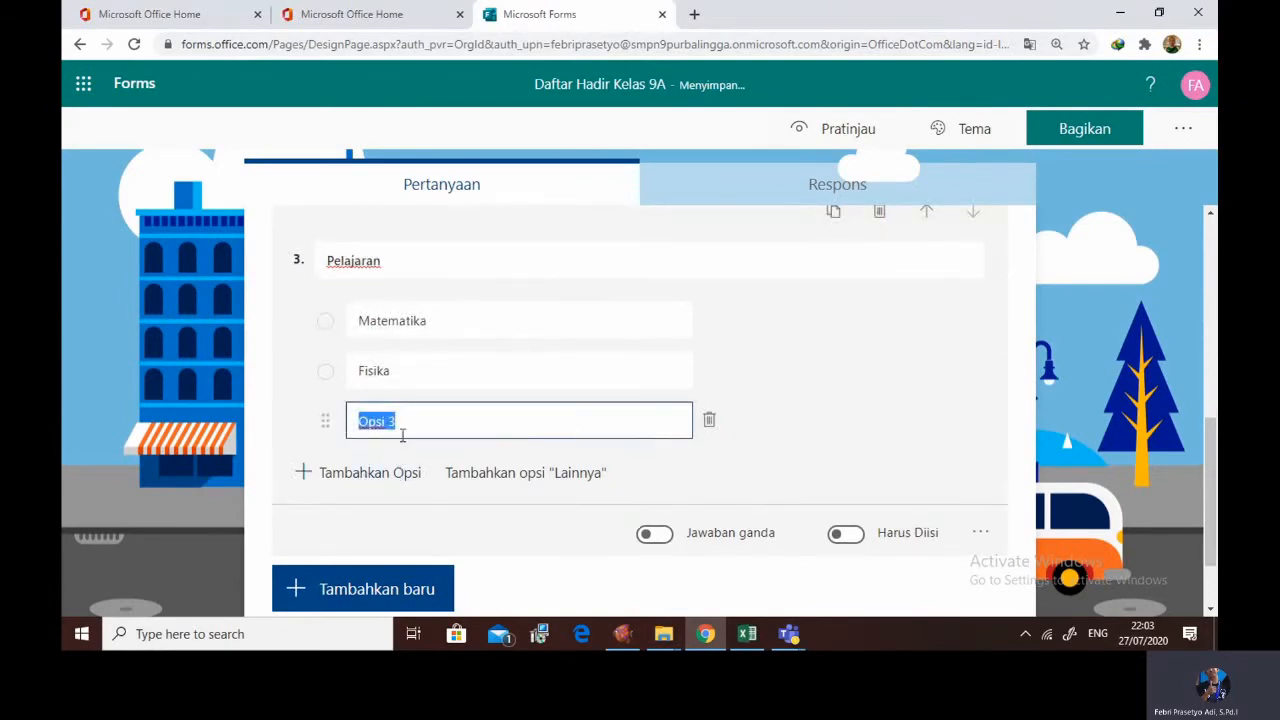
text(K)
click(810, 358)
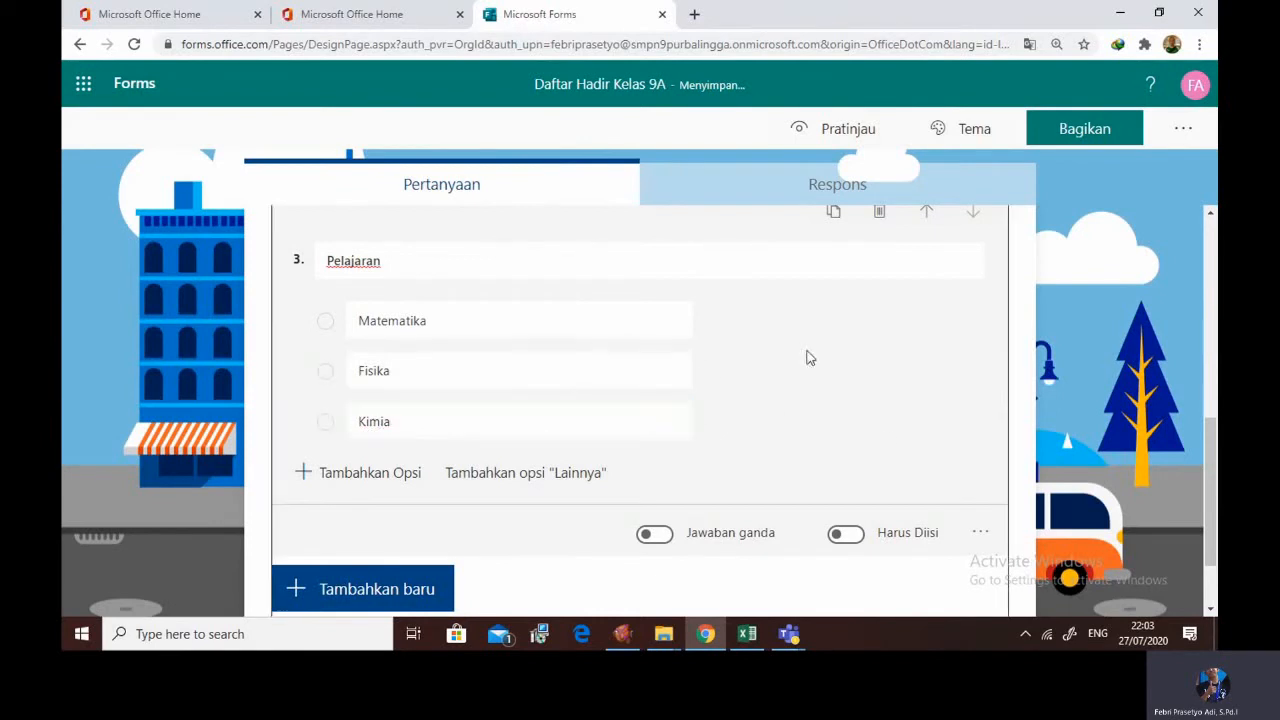
click(981, 532)
click(986, 518)
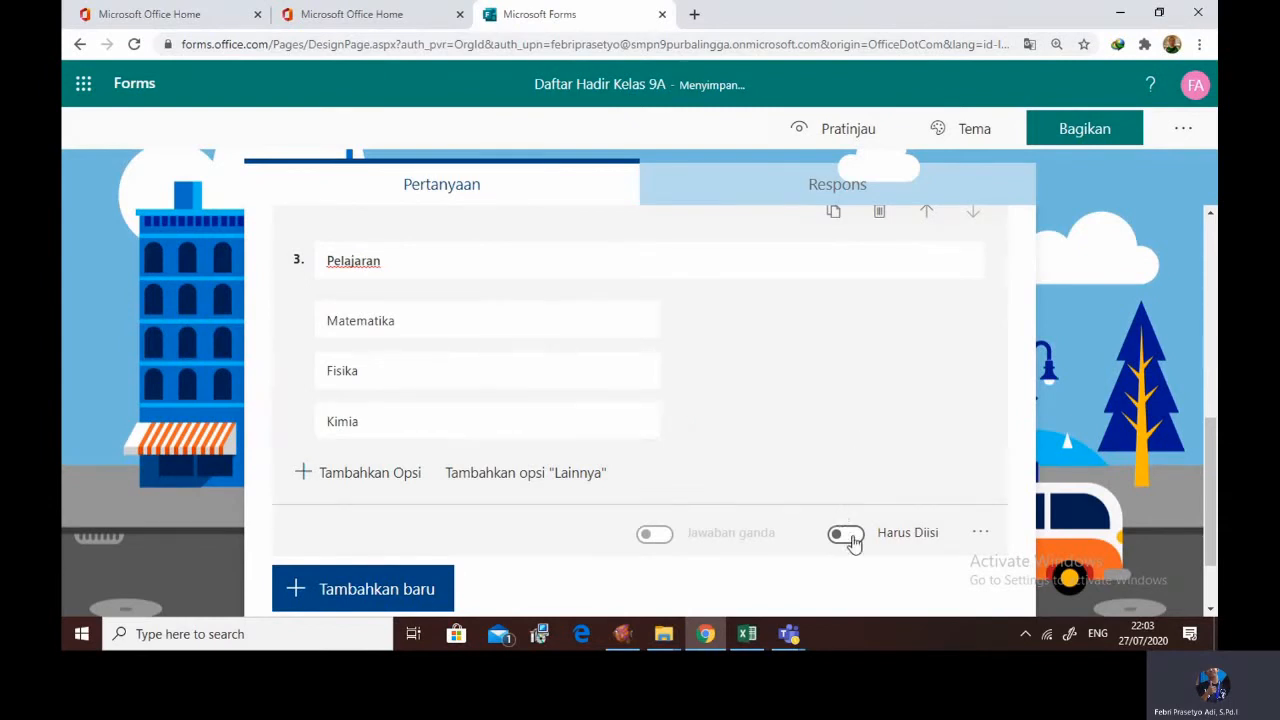
Add a rating (Penilaian) question below the Pelajaran question
scroll(908, 364, up, 3)
scroll(908, 364, down, 2)
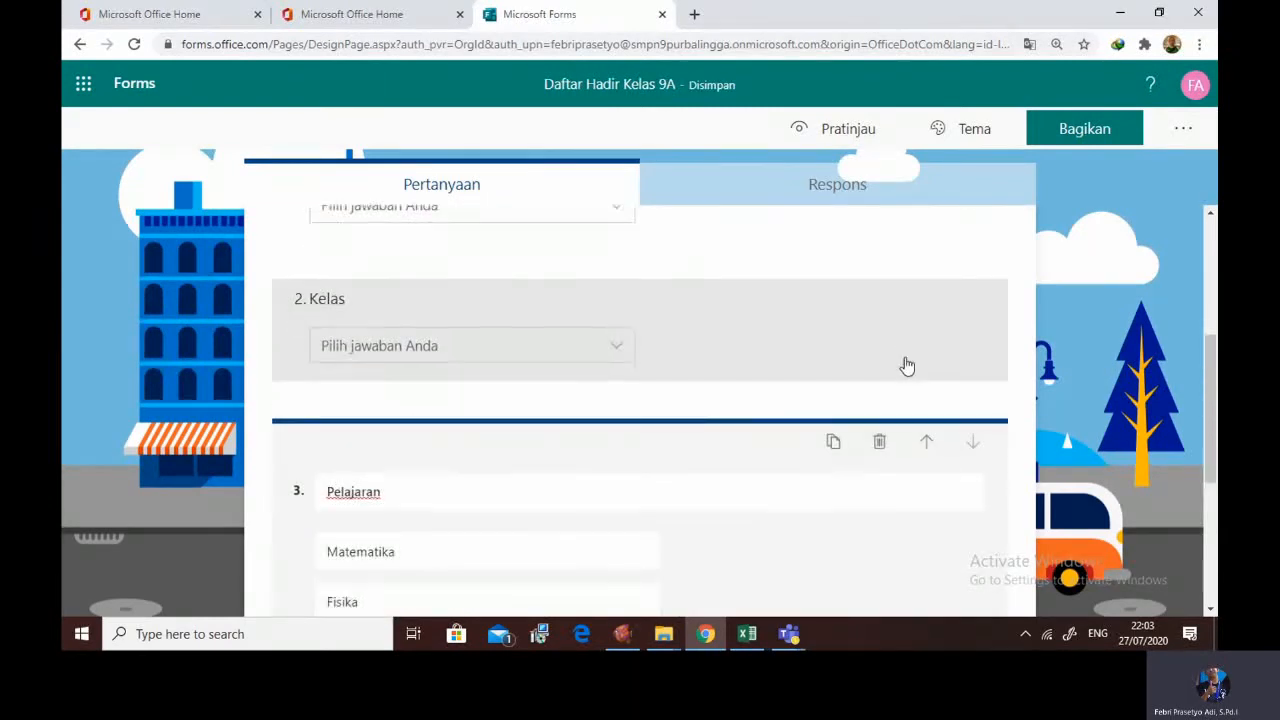
scroll(904, 358, down, 2)
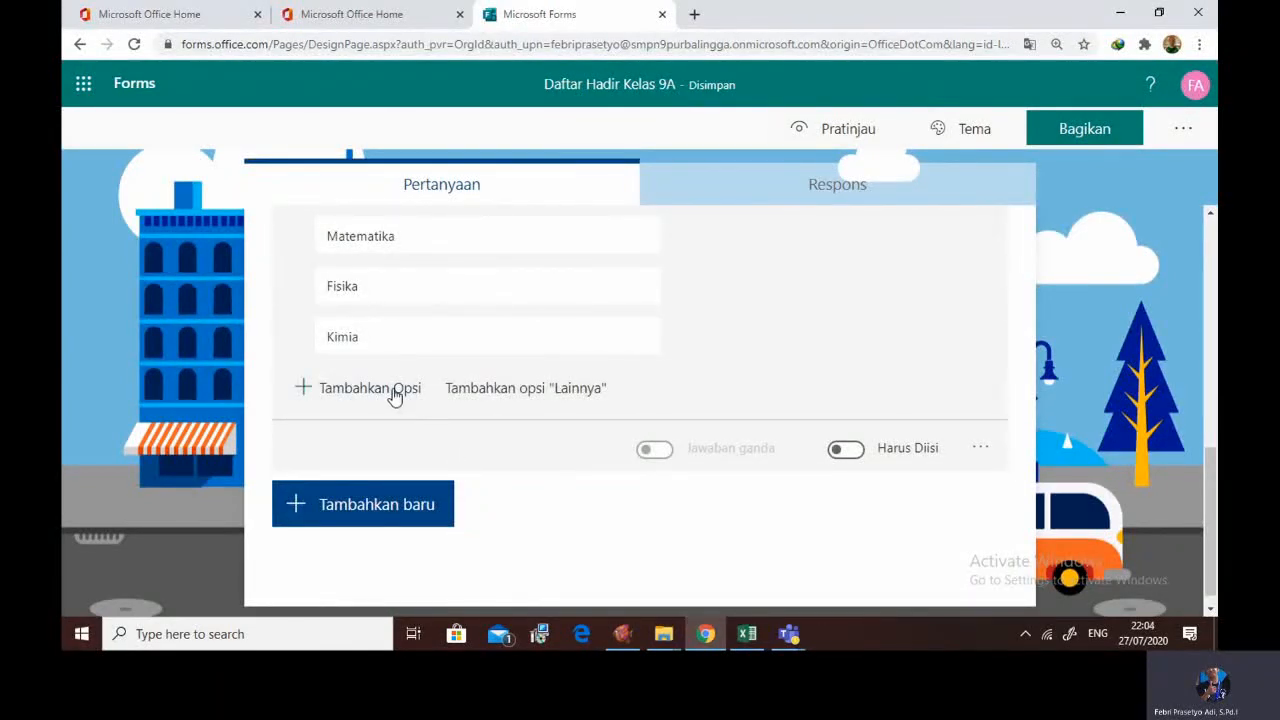
click(354, 505)
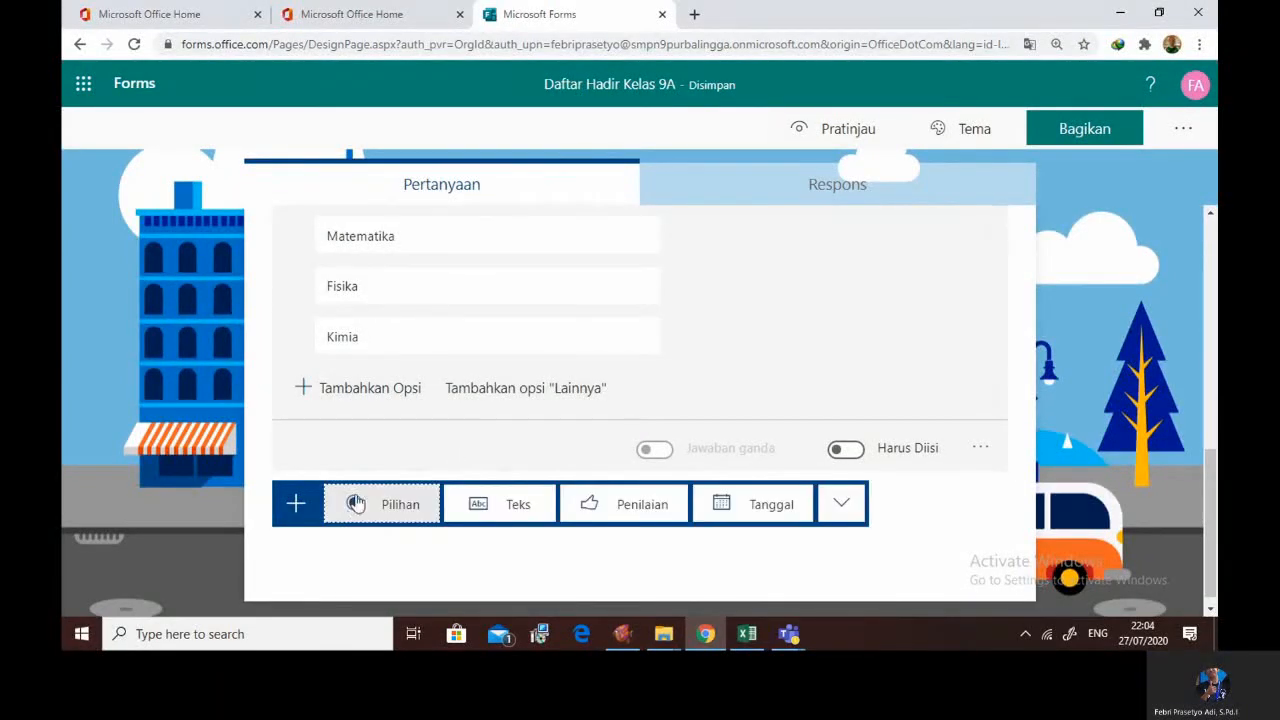
scroll(390, 460, up, 6)
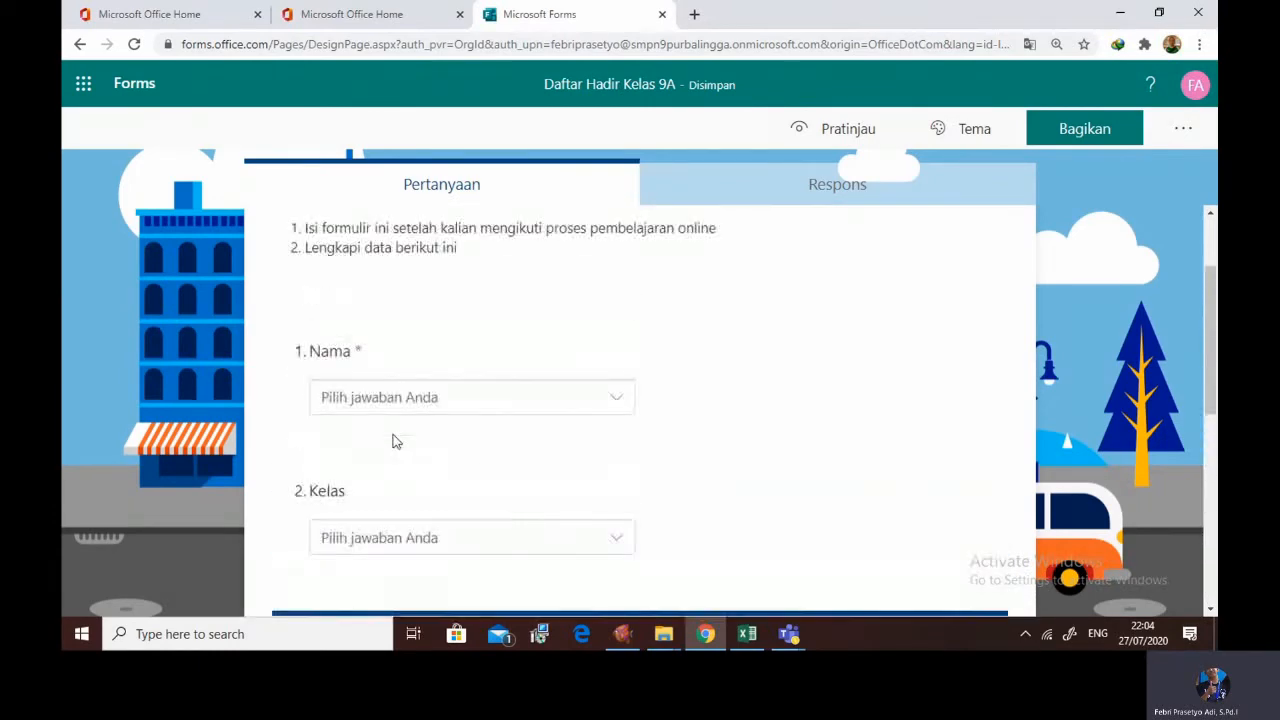
scroll(393, 441, down, 3)
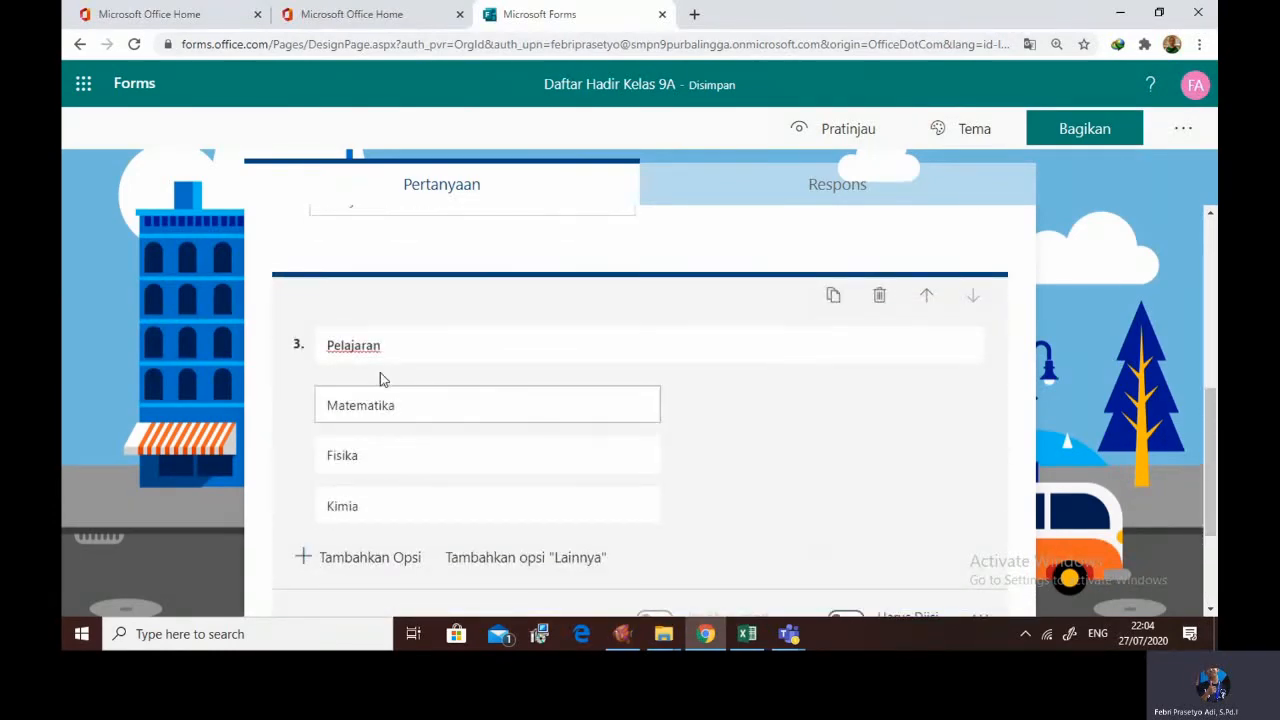
scroll(380, 372, down, 2)
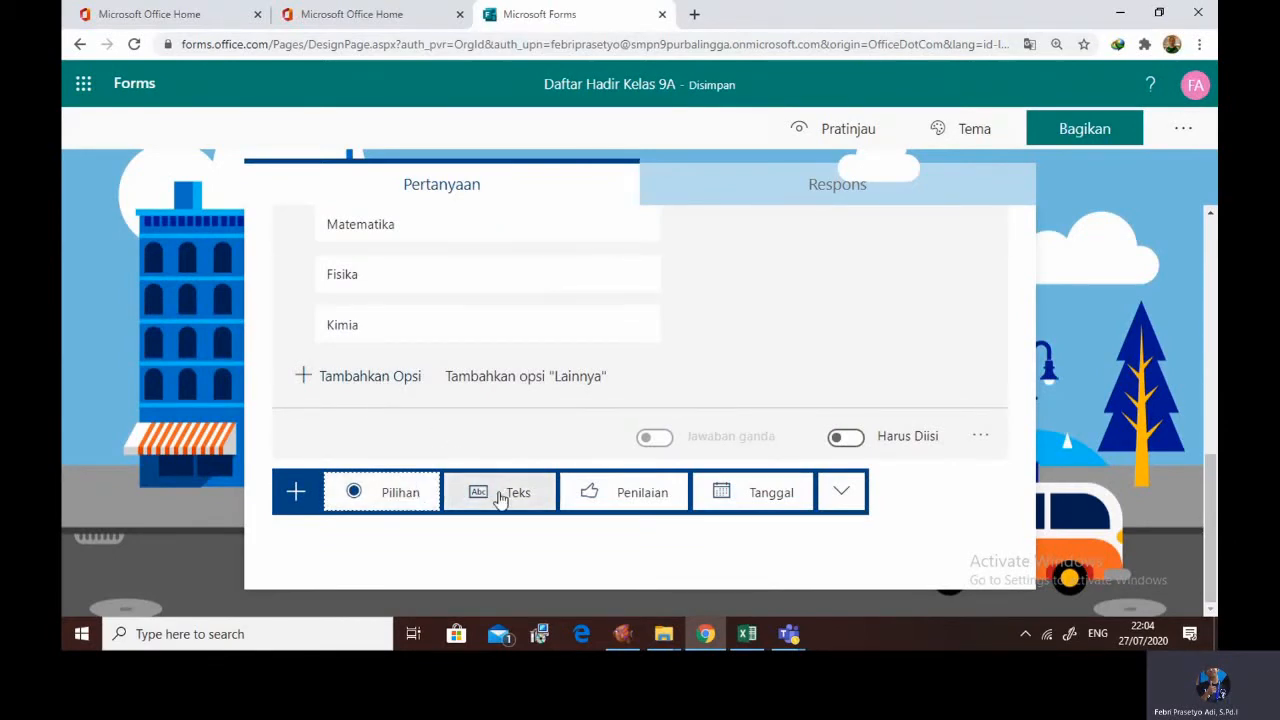
click(586, 494)
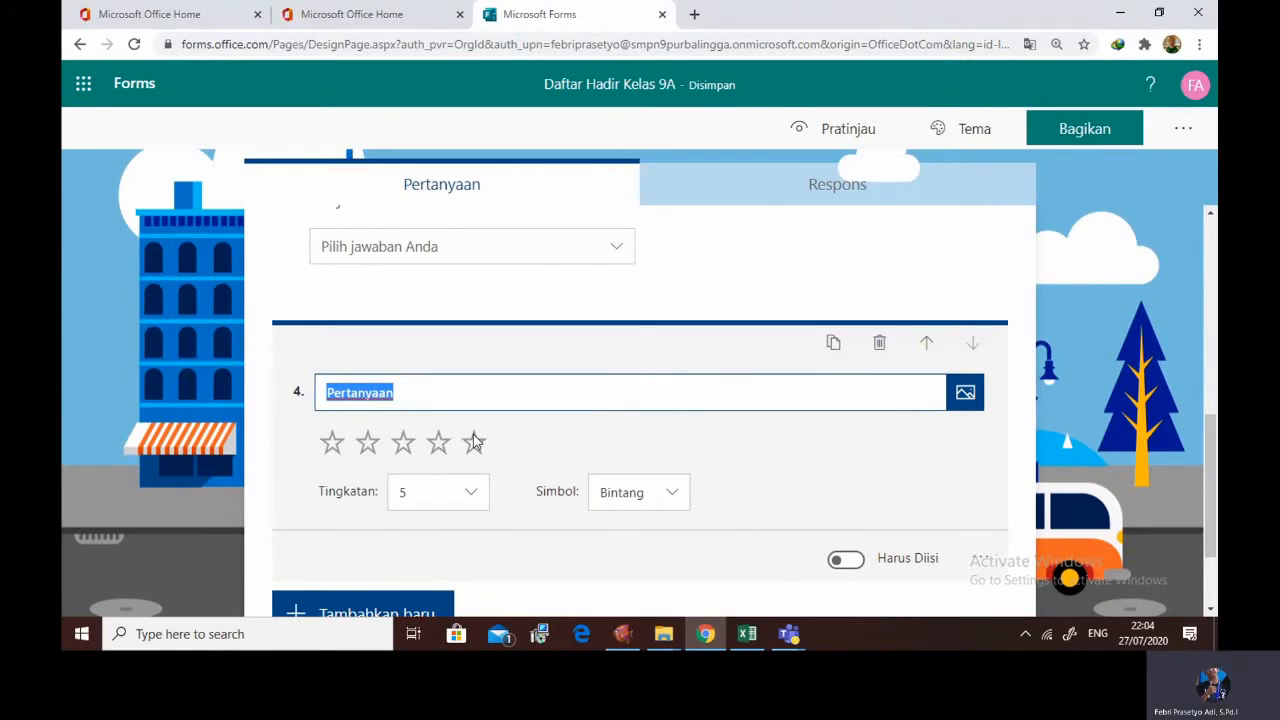
Try the number (Nomor) symbol on the new rating question and switch it back to stars (Bintang)
click(466, 498)
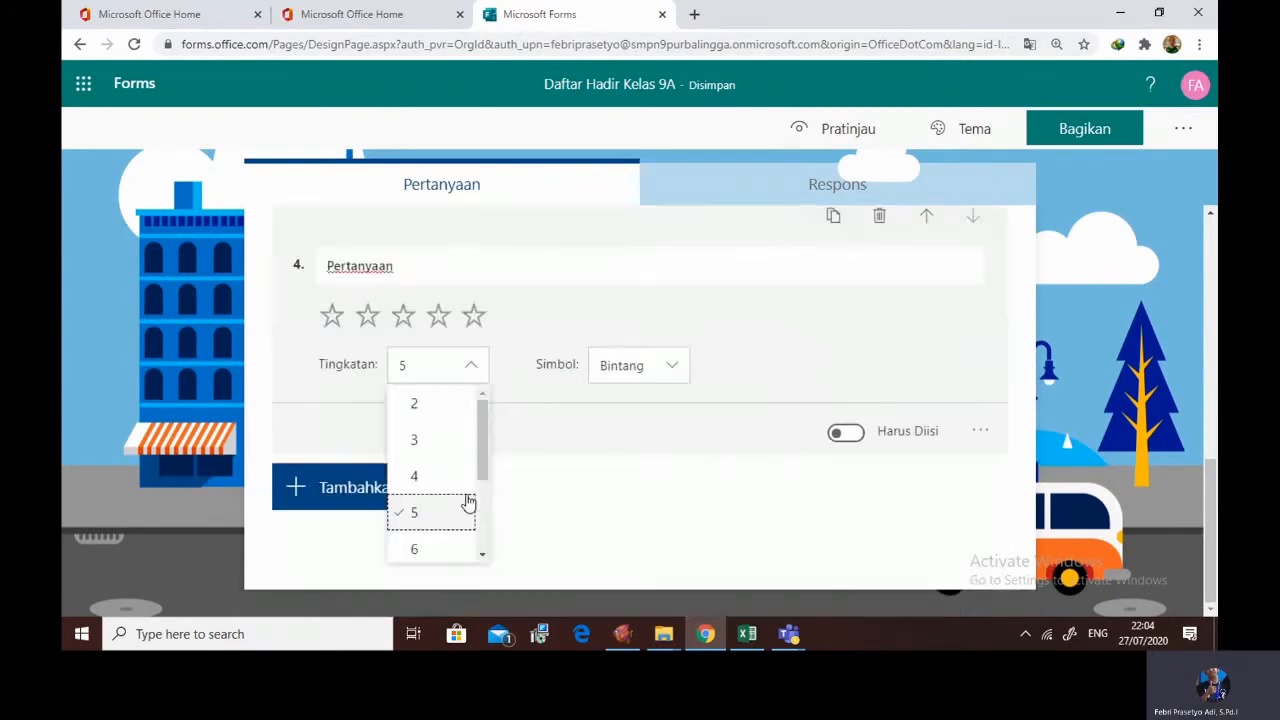
click(482, 422)
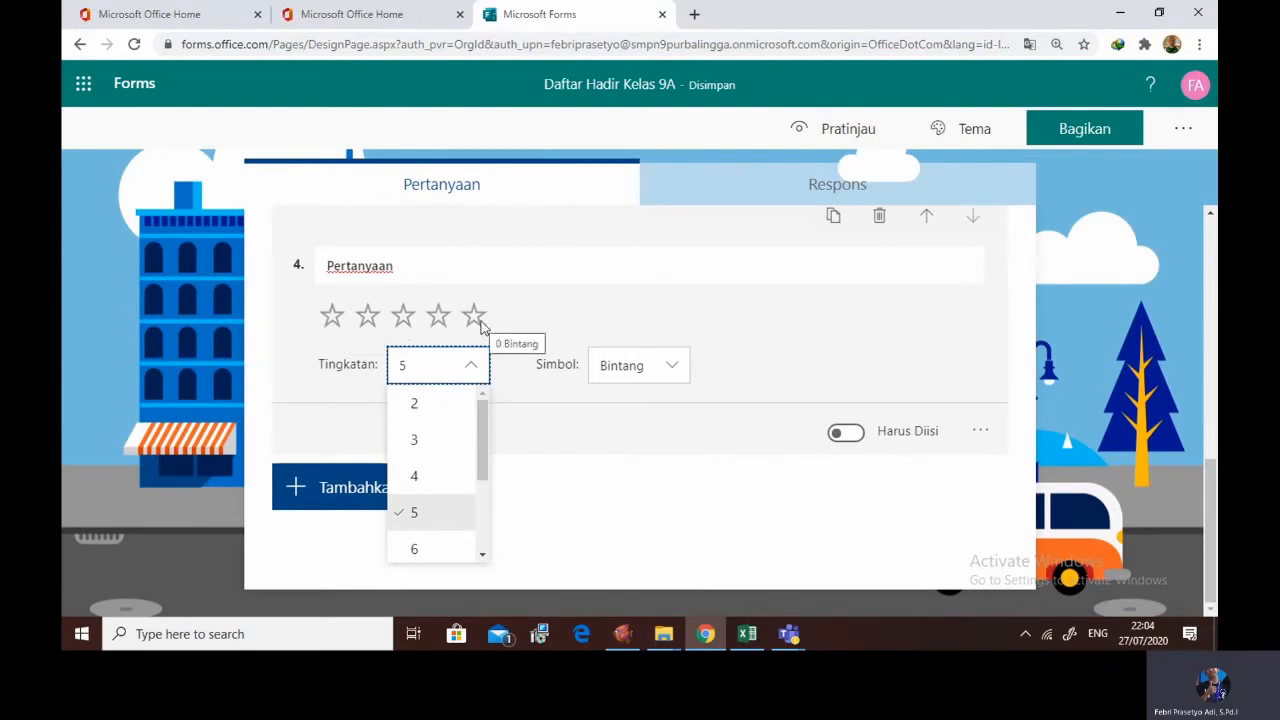
click(672, 371)
click(641, 405)
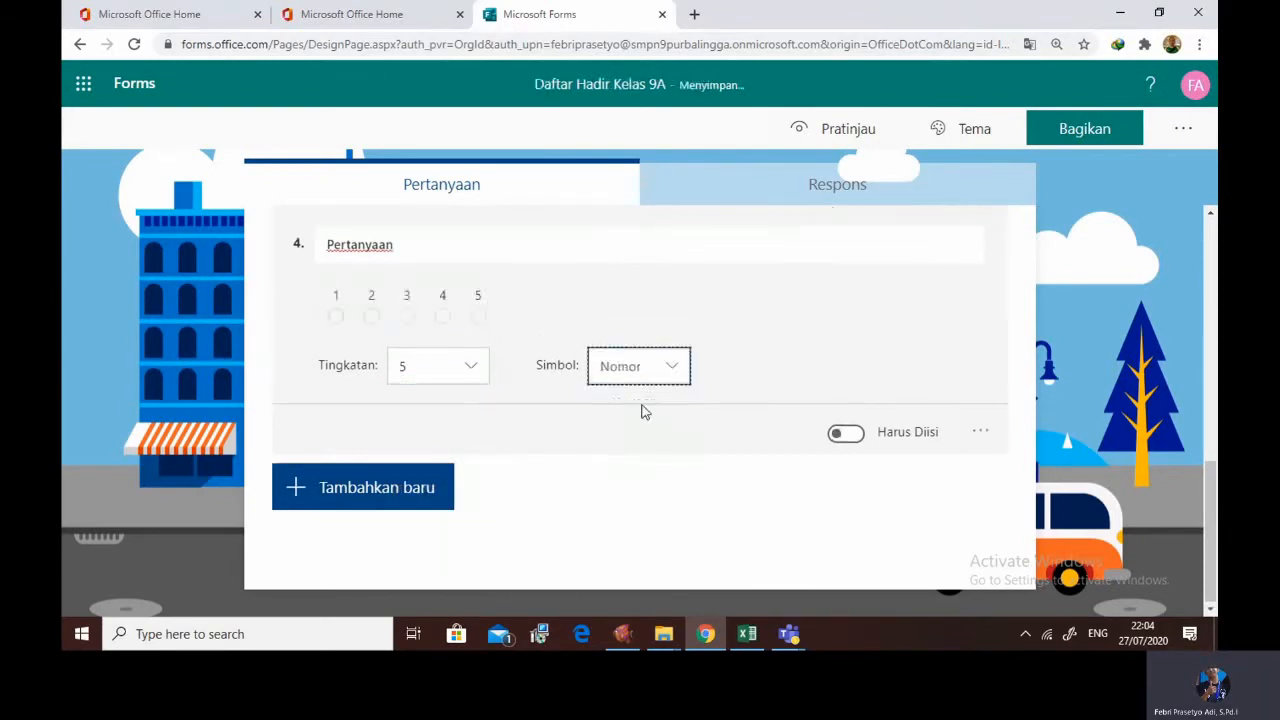
click(674, 372)
click(634, 441)
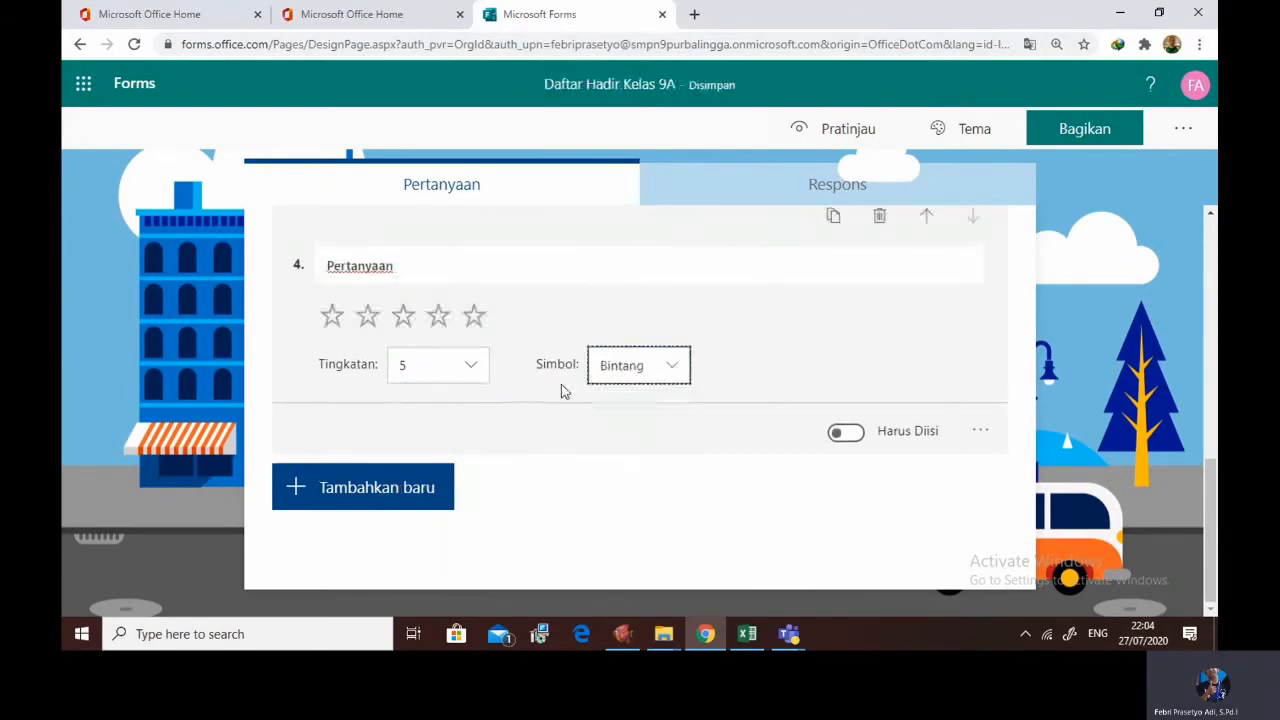
Replace the rating question's placeholder text with "Bagaimana kesan kalian setelah pembelajaran tadi"
click(417, 270)
double_click(414, 266)
click(414, 266)
drag(414, 266, 320, 265)
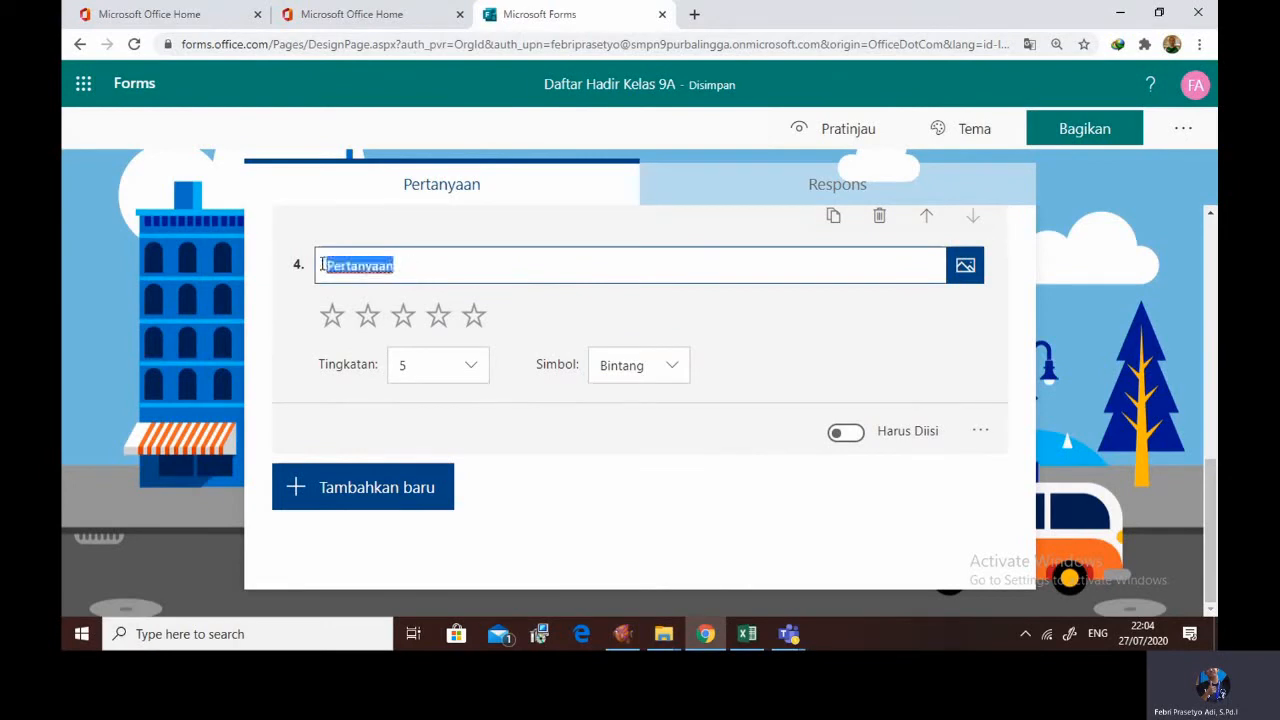
text(ba)
key(BackSpace)
key(BackSpace)
text(Baga)
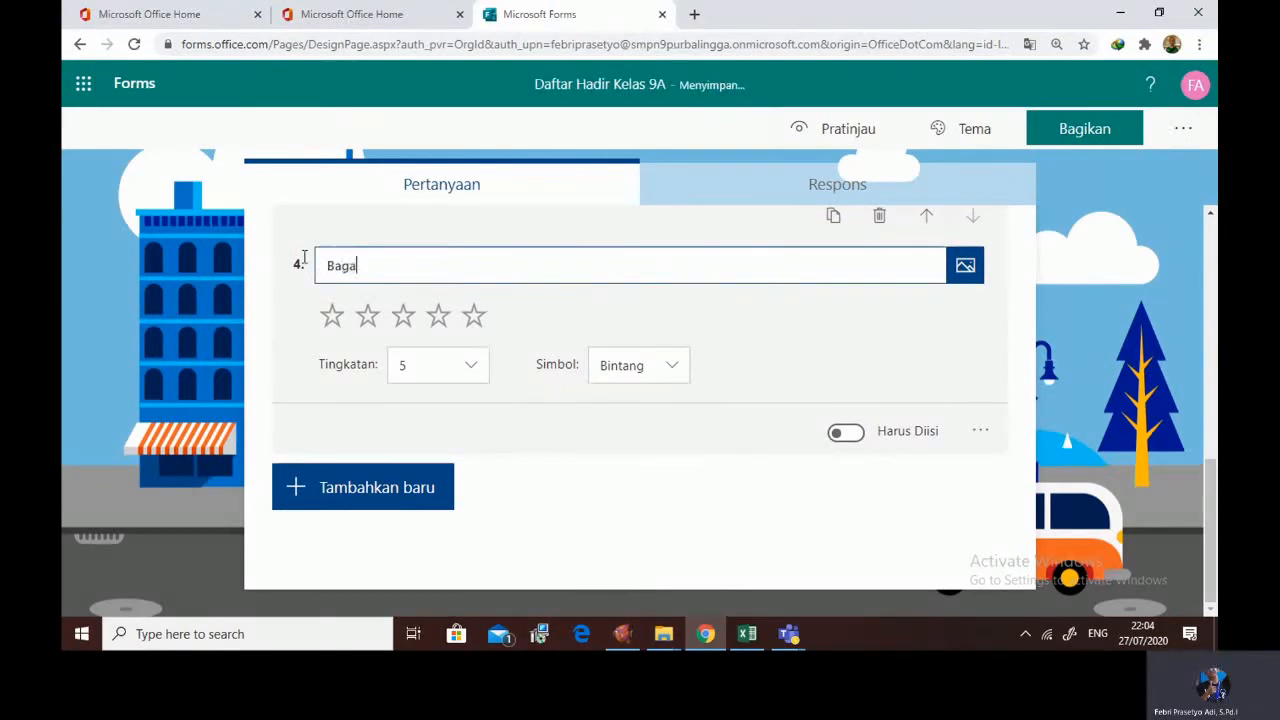
text(imana kesan kal)
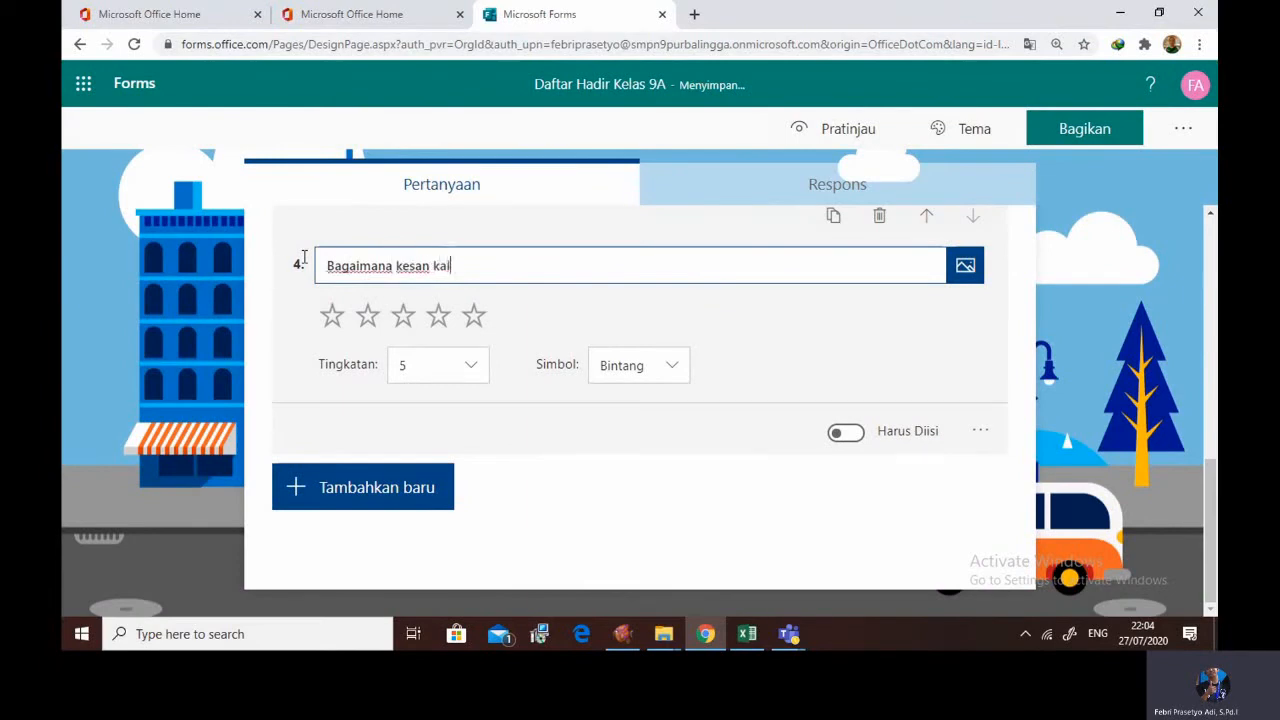
text(ian setelah pembelajaran tadi)
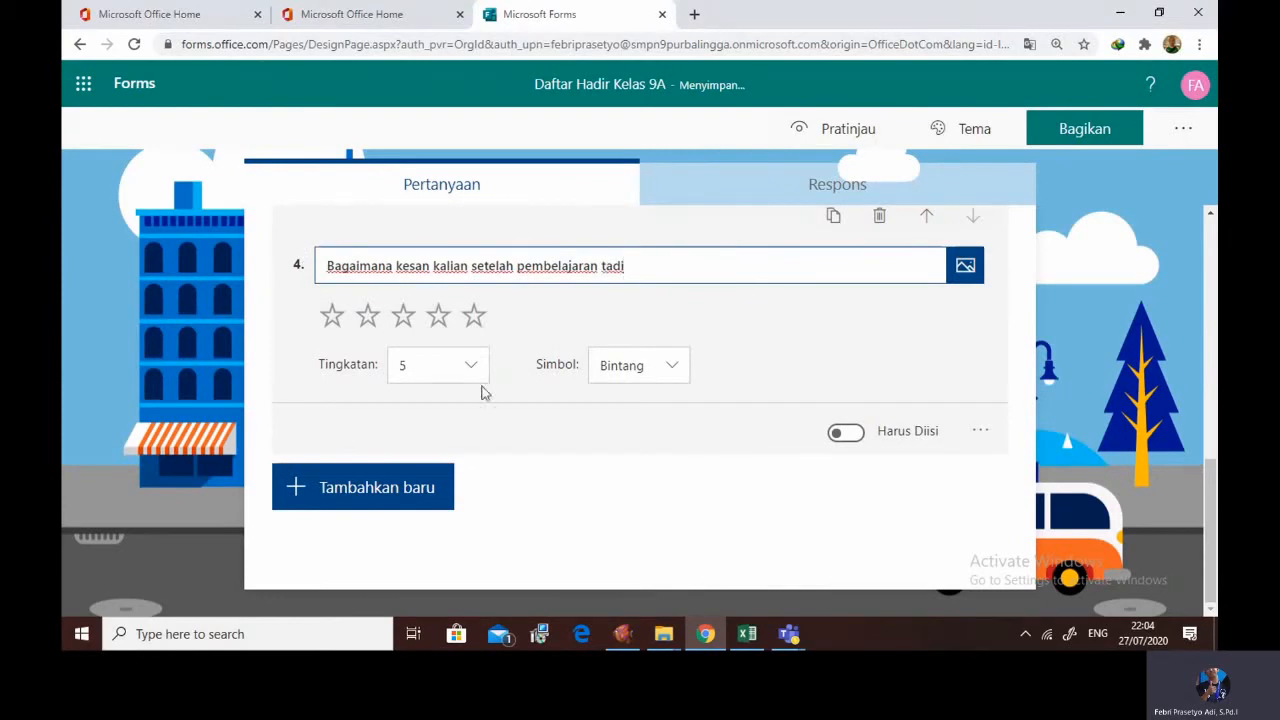
click(955, 381)
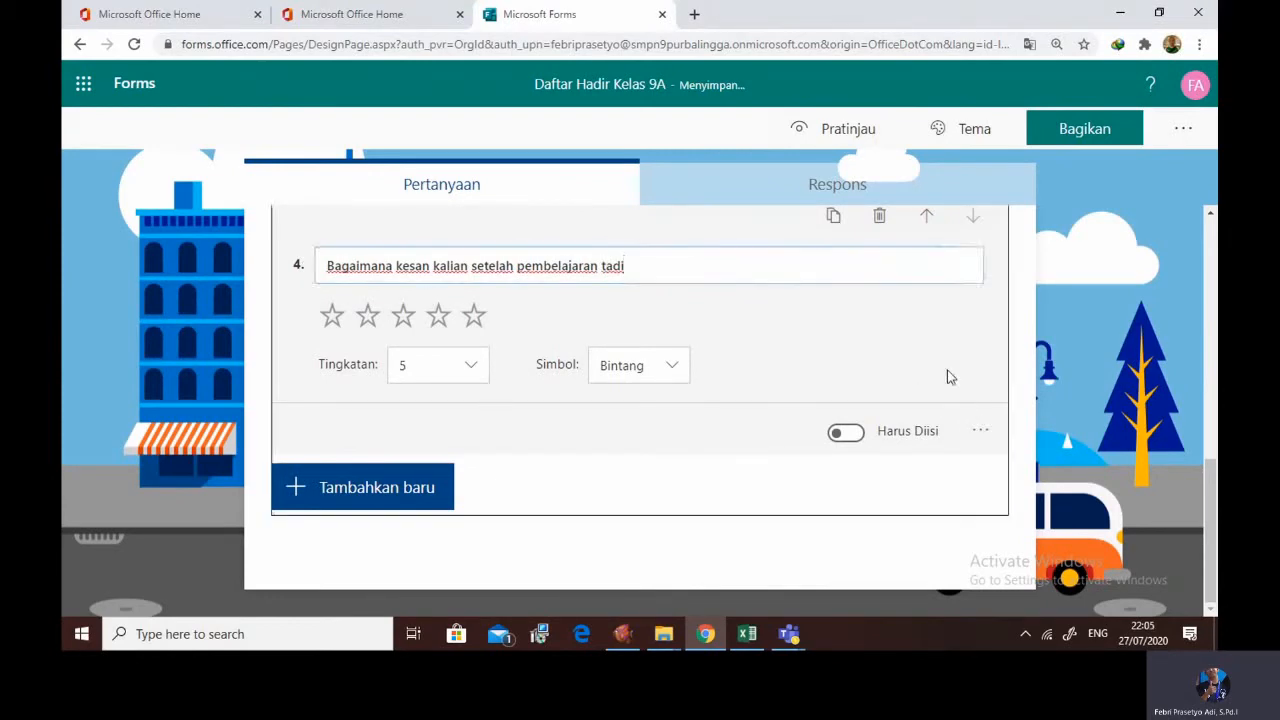
Preview the form down to the star rating question, and return to editing
click(838, 128)
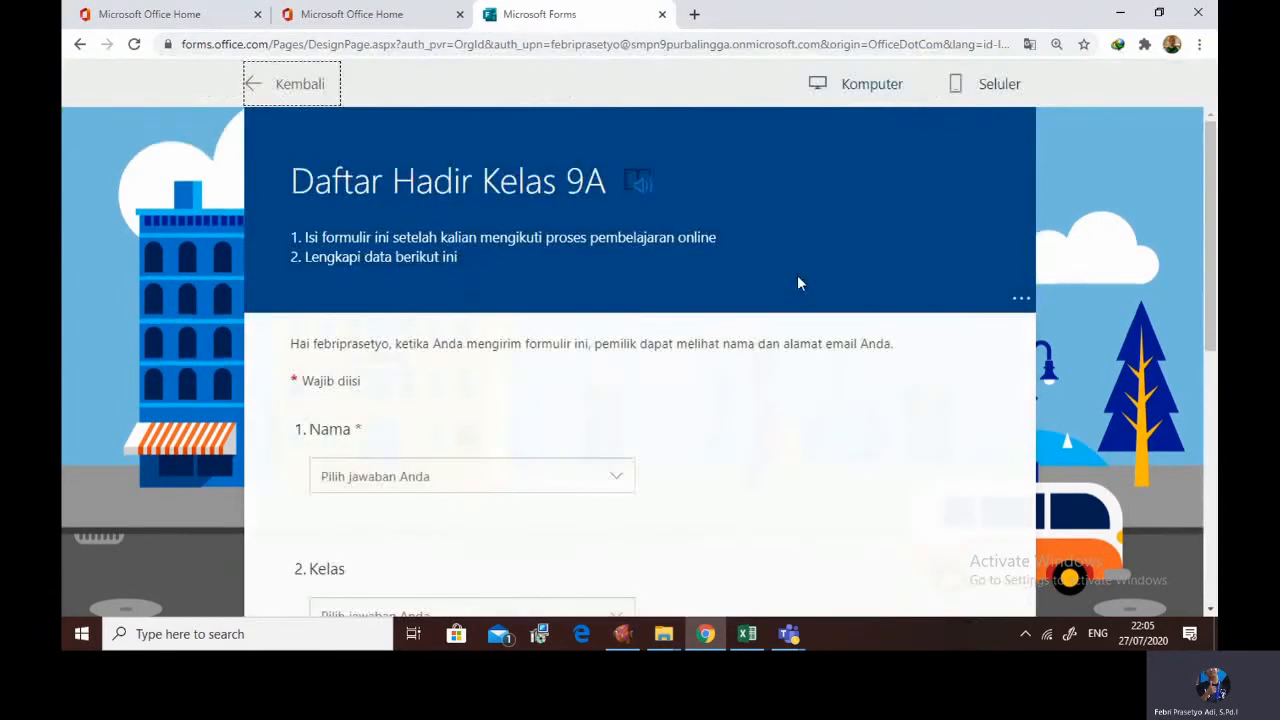
scroll(798, 284, down, 4)
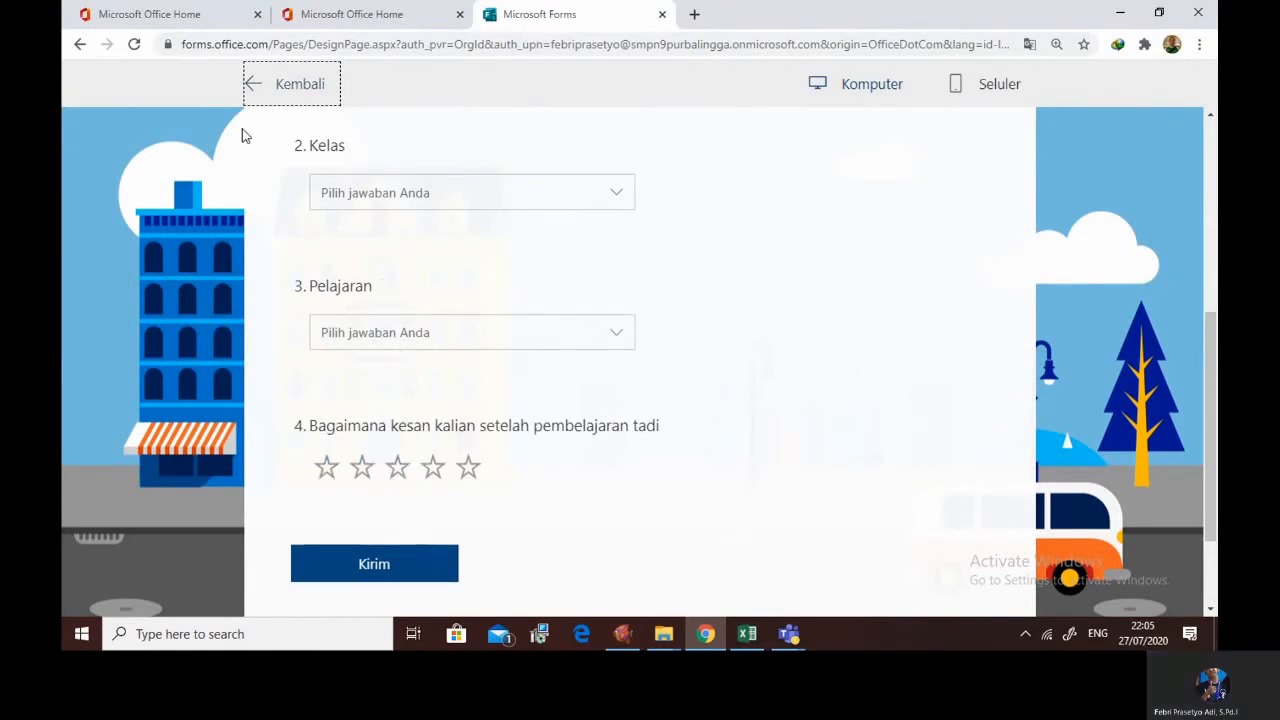
click(282, 86)
Add a choice (Pilihan) question below the rating question with the question text "Pertemuan ke-"
scroll(457, 400, down, 5)
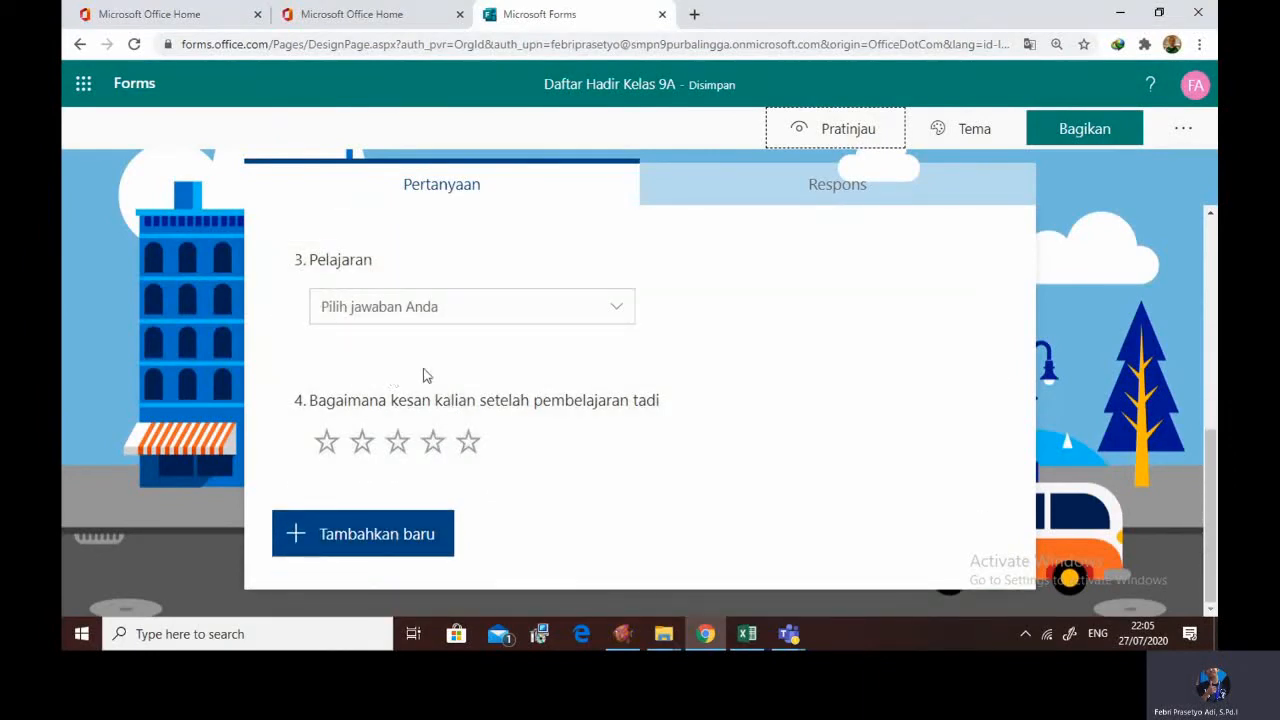
click(336, 531)
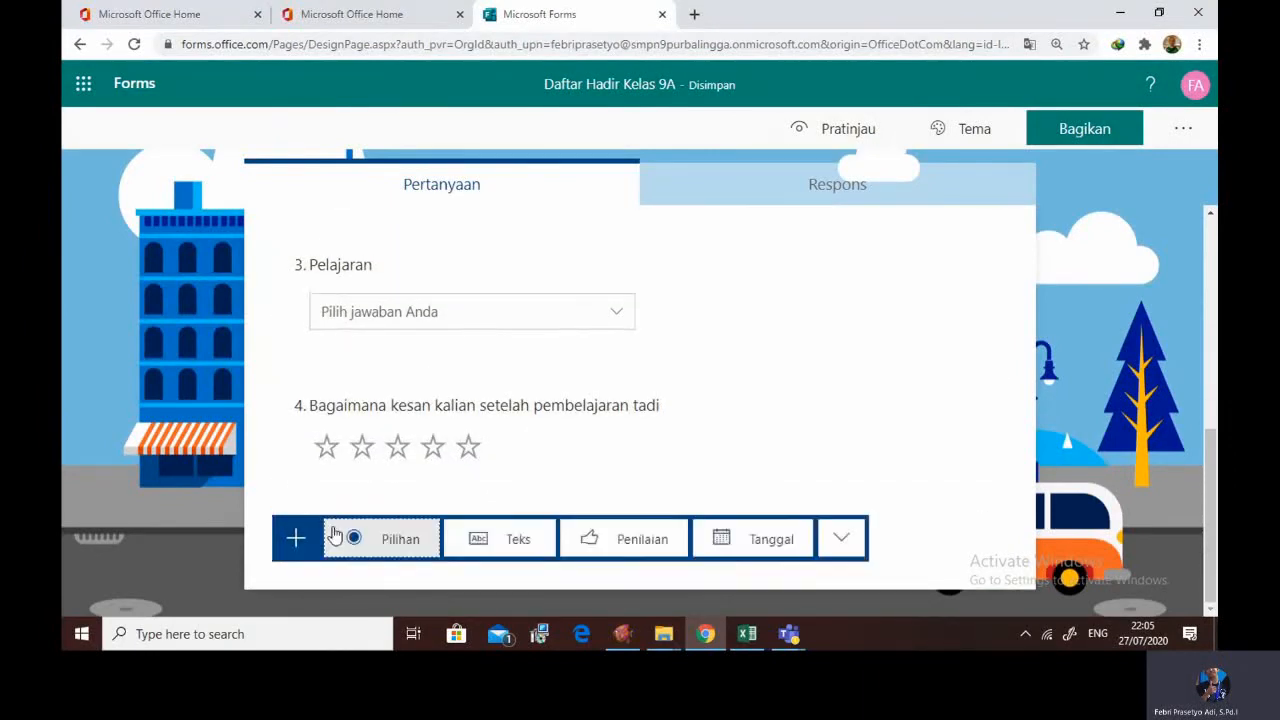
click(410, 548)
text(Pe)
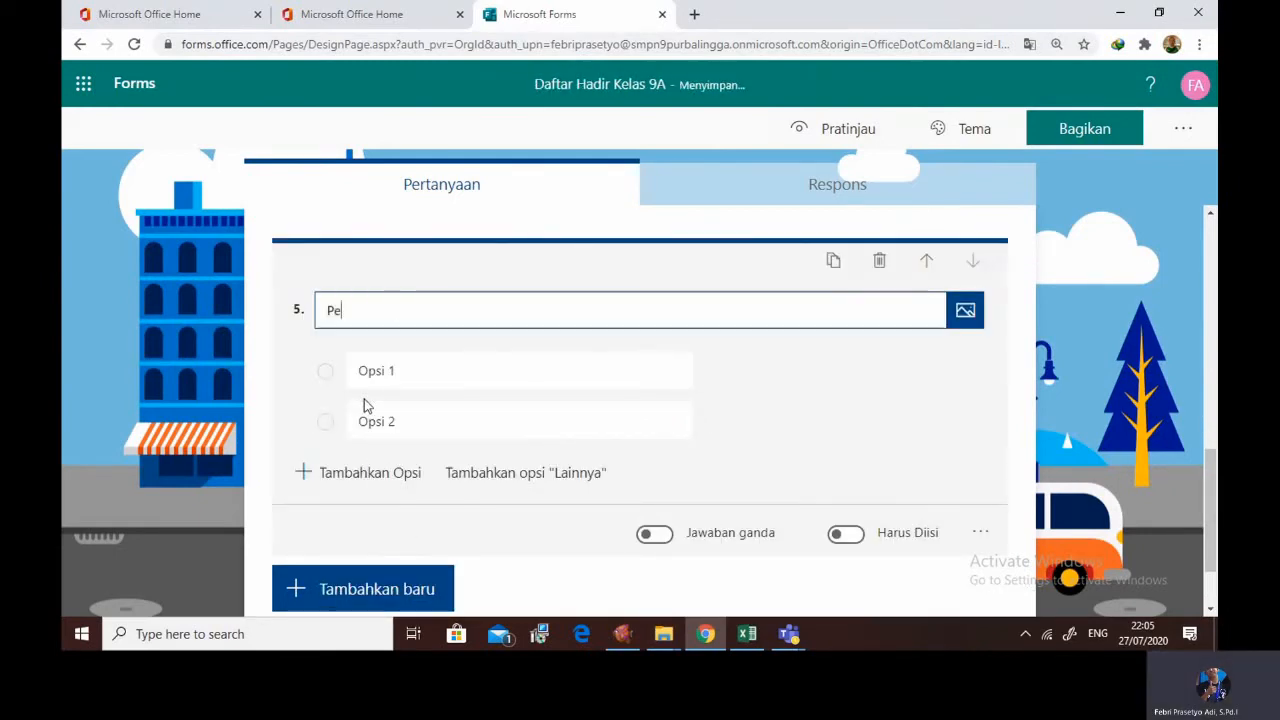
text(rtemuan ke-)
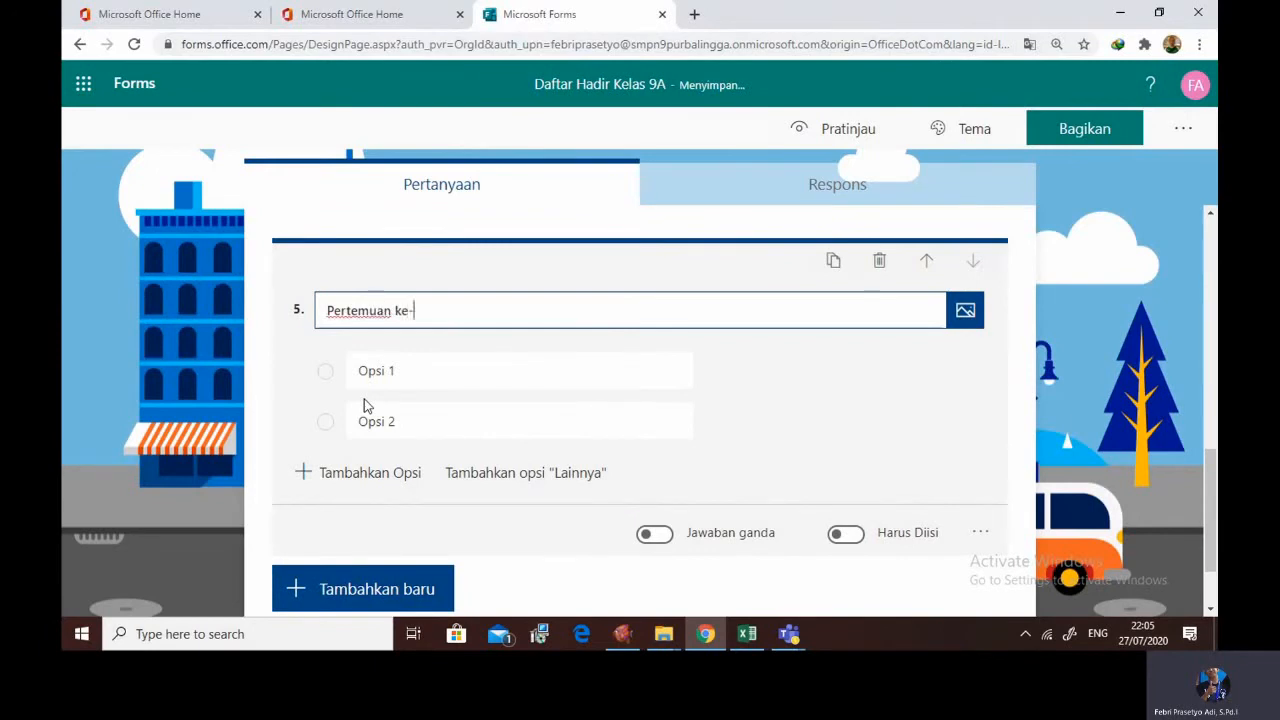
Give the Pertemuan ke- question the options "1. Senin, 5 Agustus 2020" and "2. Senin, 12 Agustus 2020", shown as a drop-down list
click(356, 371)
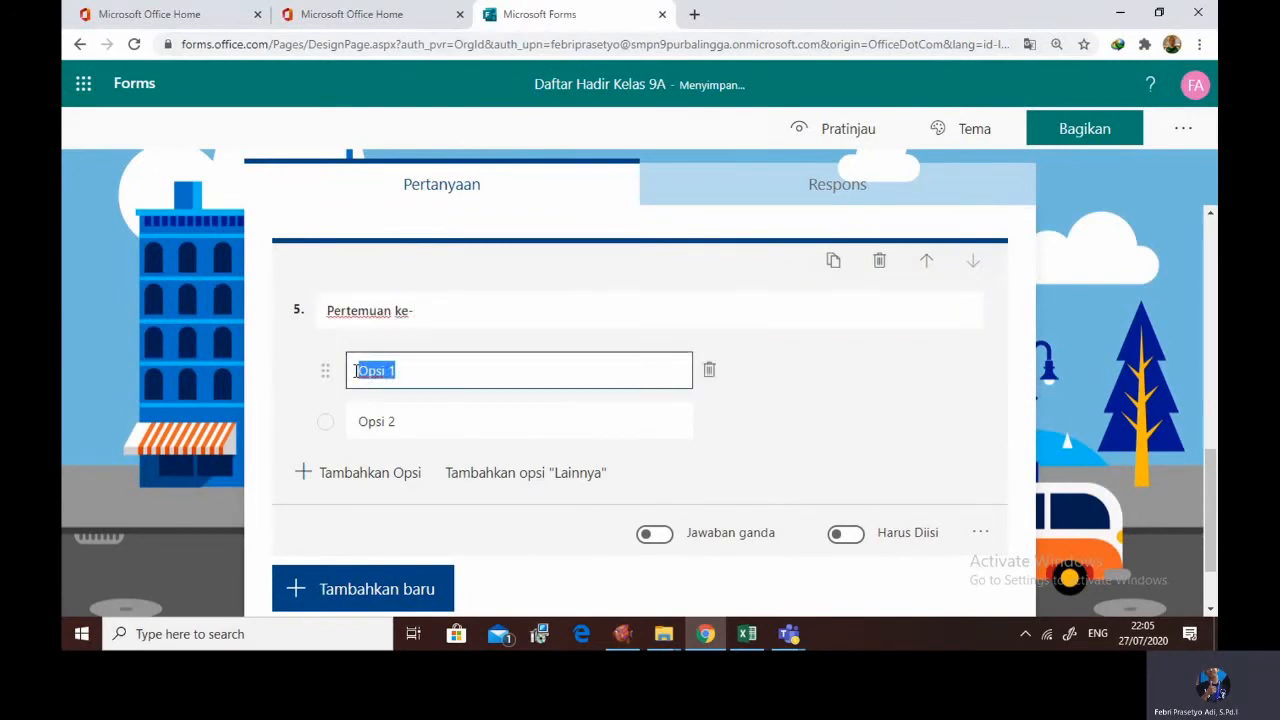
text(1. Senin, 5 A)
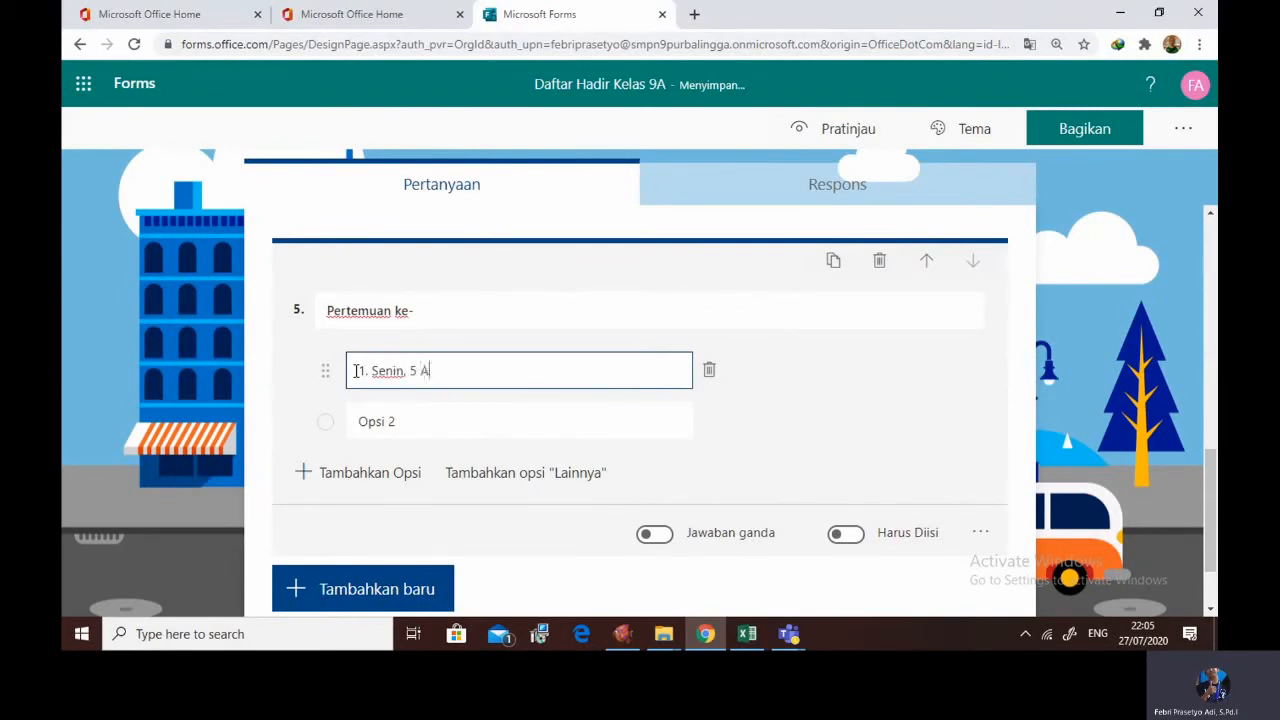
text(gustus 2020)
click(372, 421)
text(2. Senin)
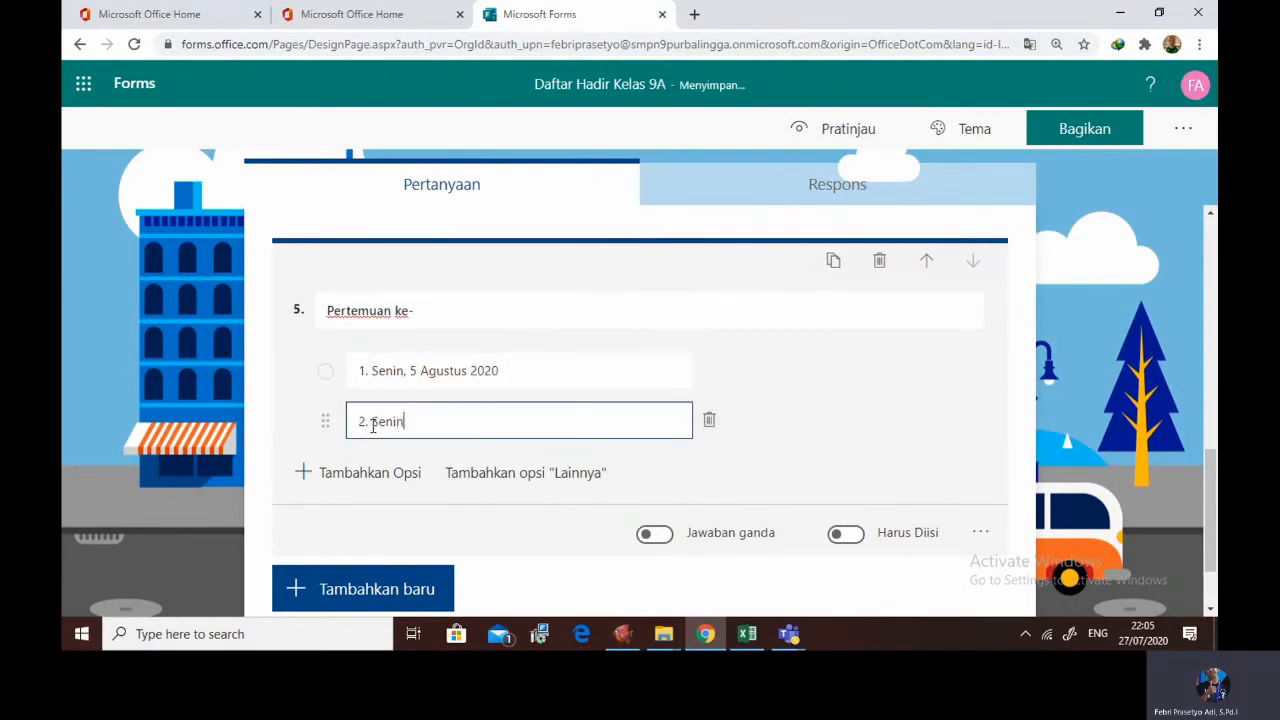
text(, 12 Agustus 20)
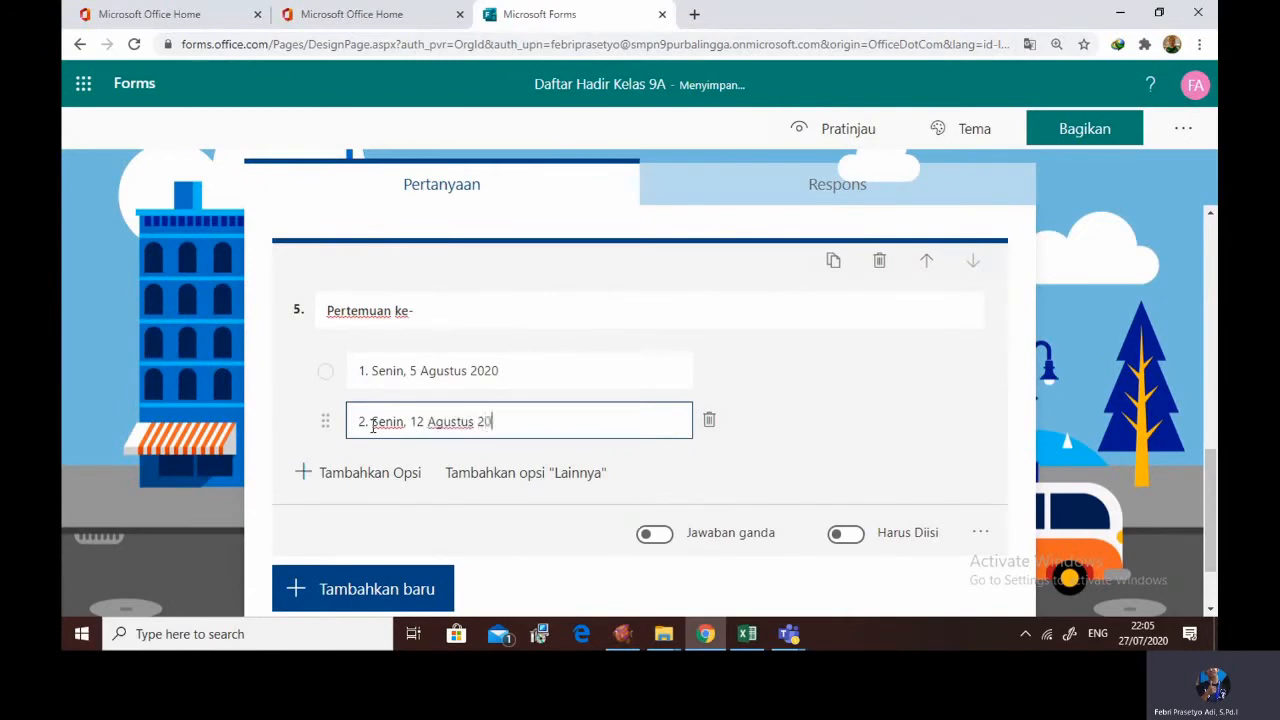
text(20)
click(370, 494)
click(983, 547)
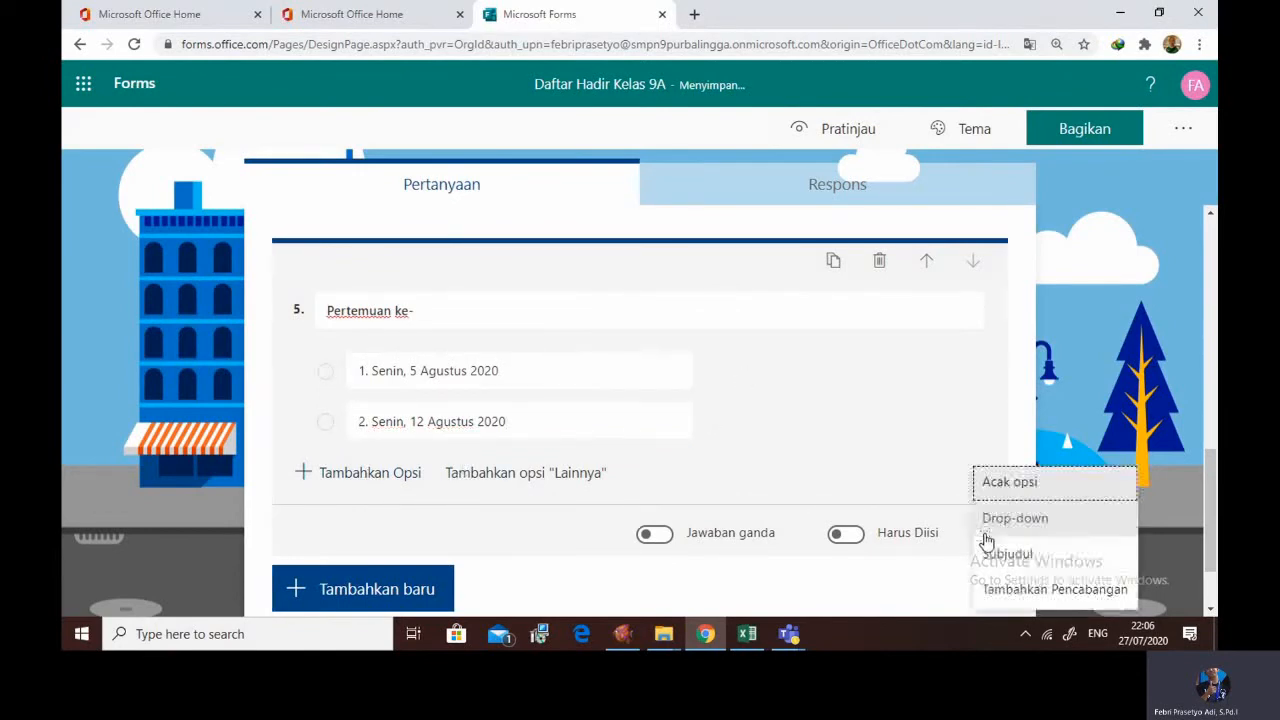
click(1003, 528)
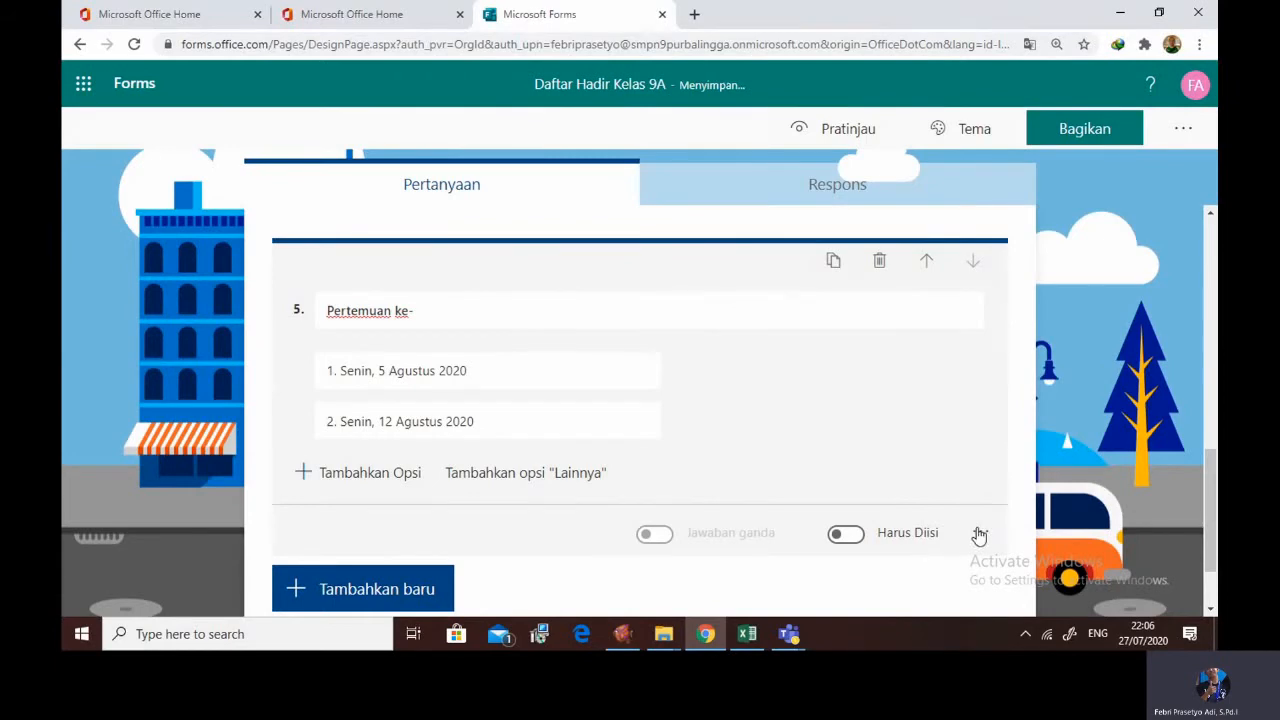
Add the subtitle "Absen pertemuan berikutnya telah dihapus setelah waktu absensi berakhir." to the Pertemuan ke- question
click(475, 320)
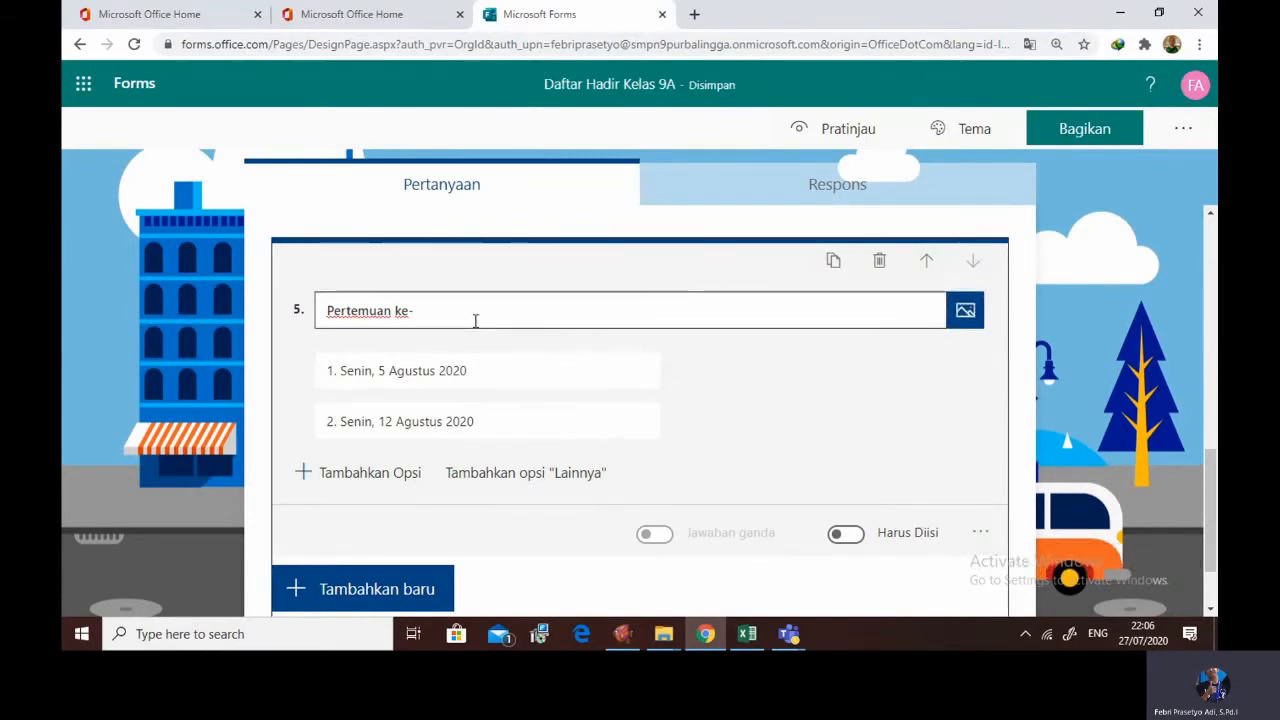
click(978, 534)
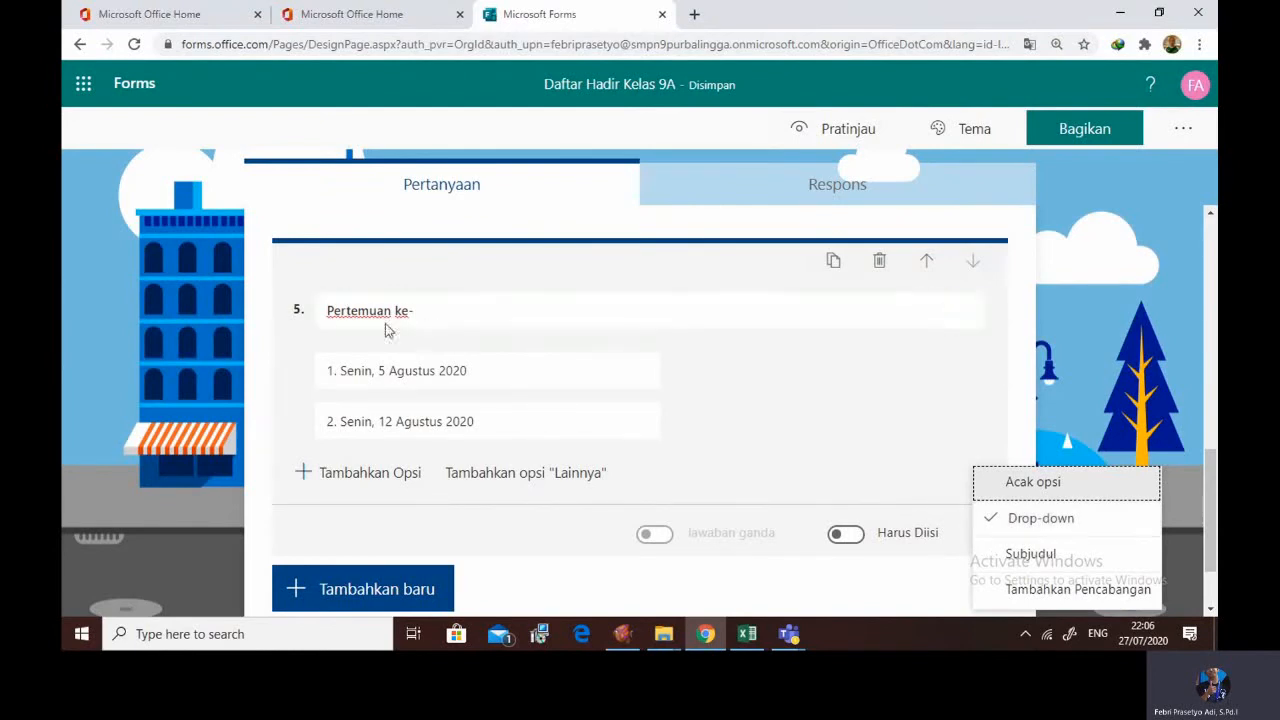
click(1000, 558)
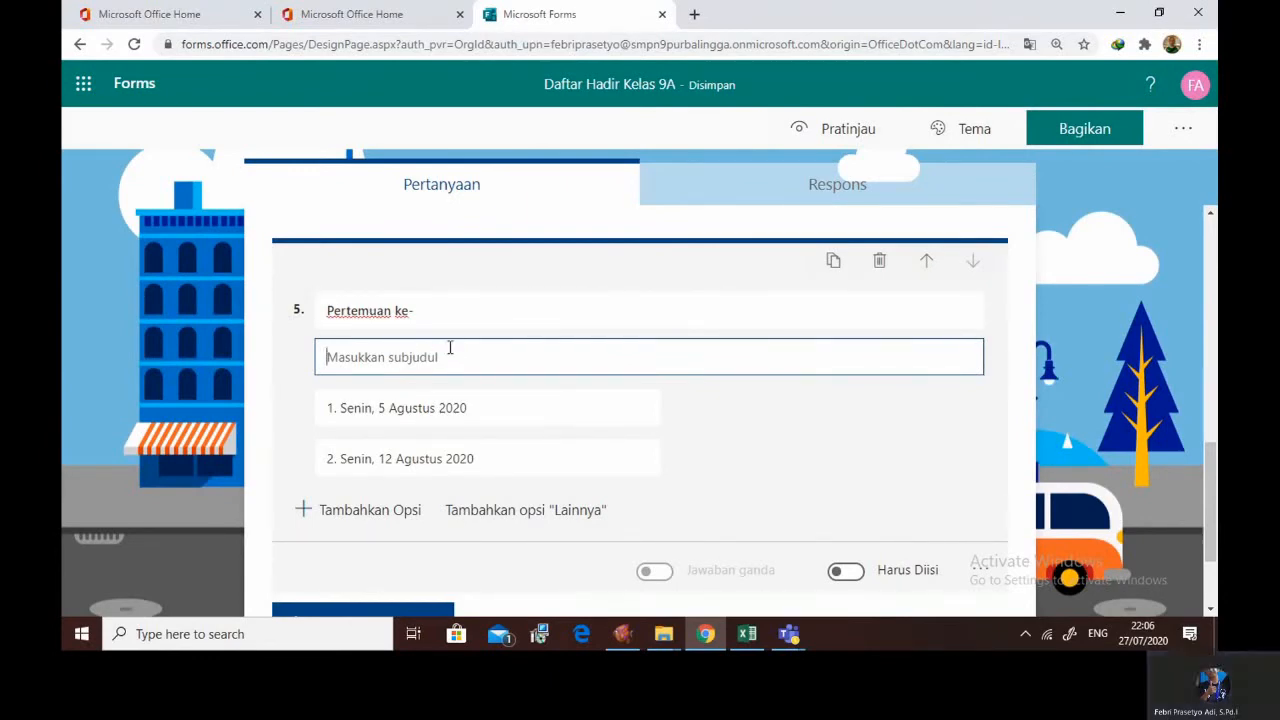
text(Abse)
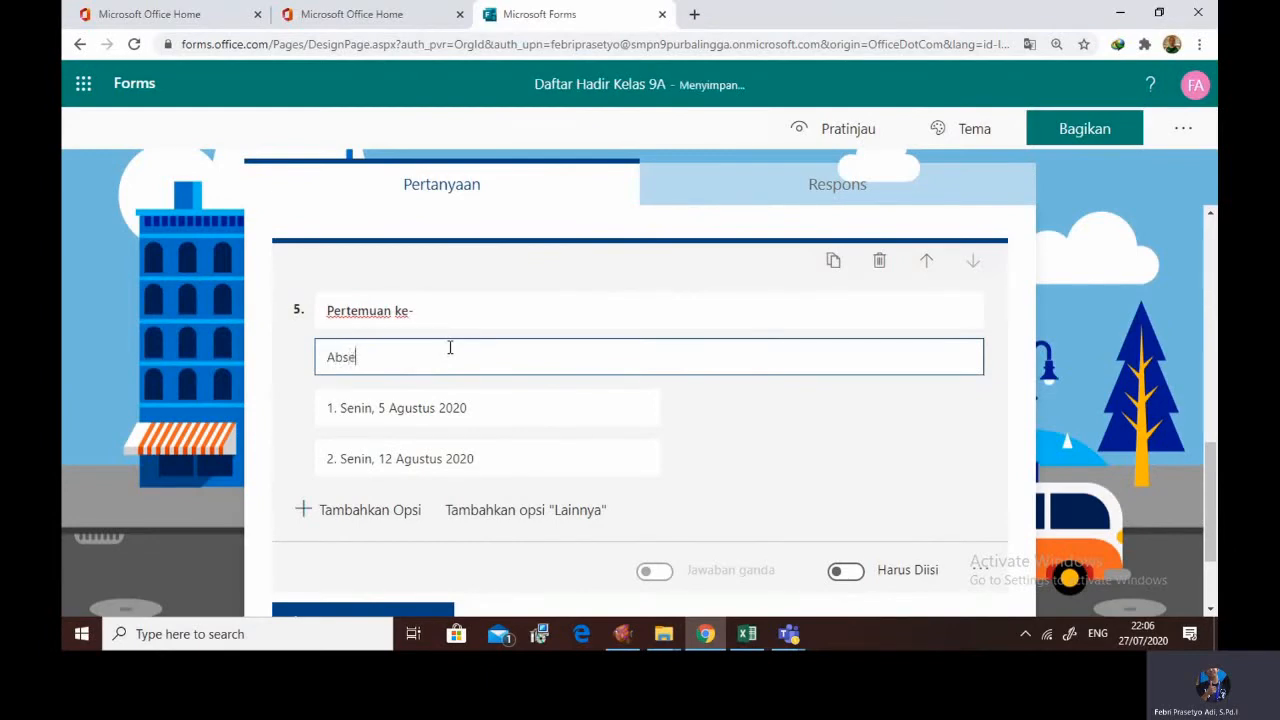
text(n pertemuan )
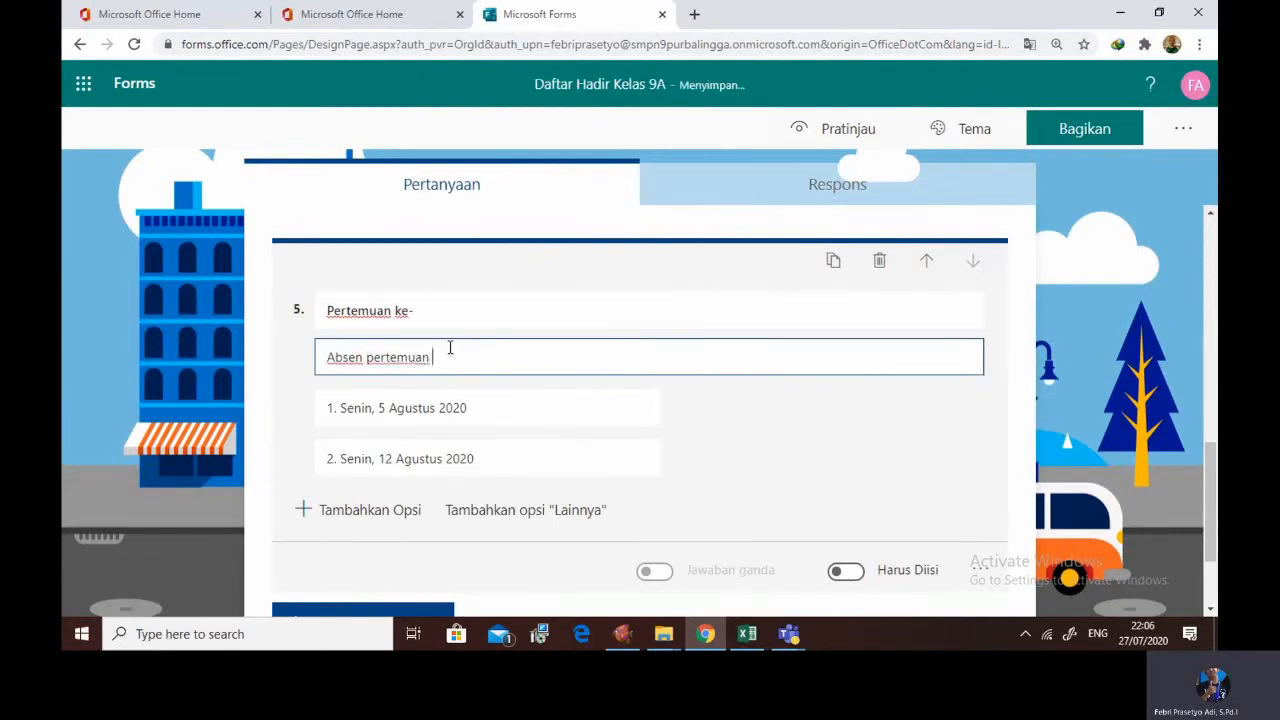
text(berikutnya telah dihapus untuk)
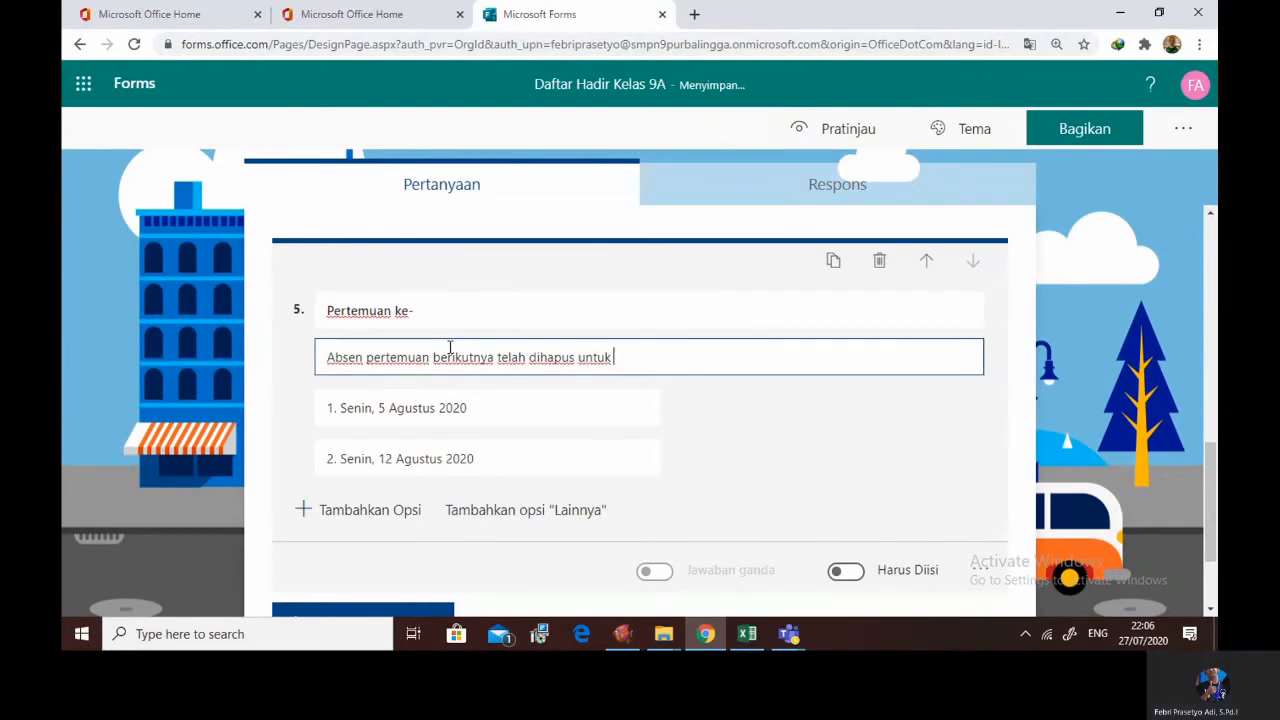
key(ctrl+BackSpace)
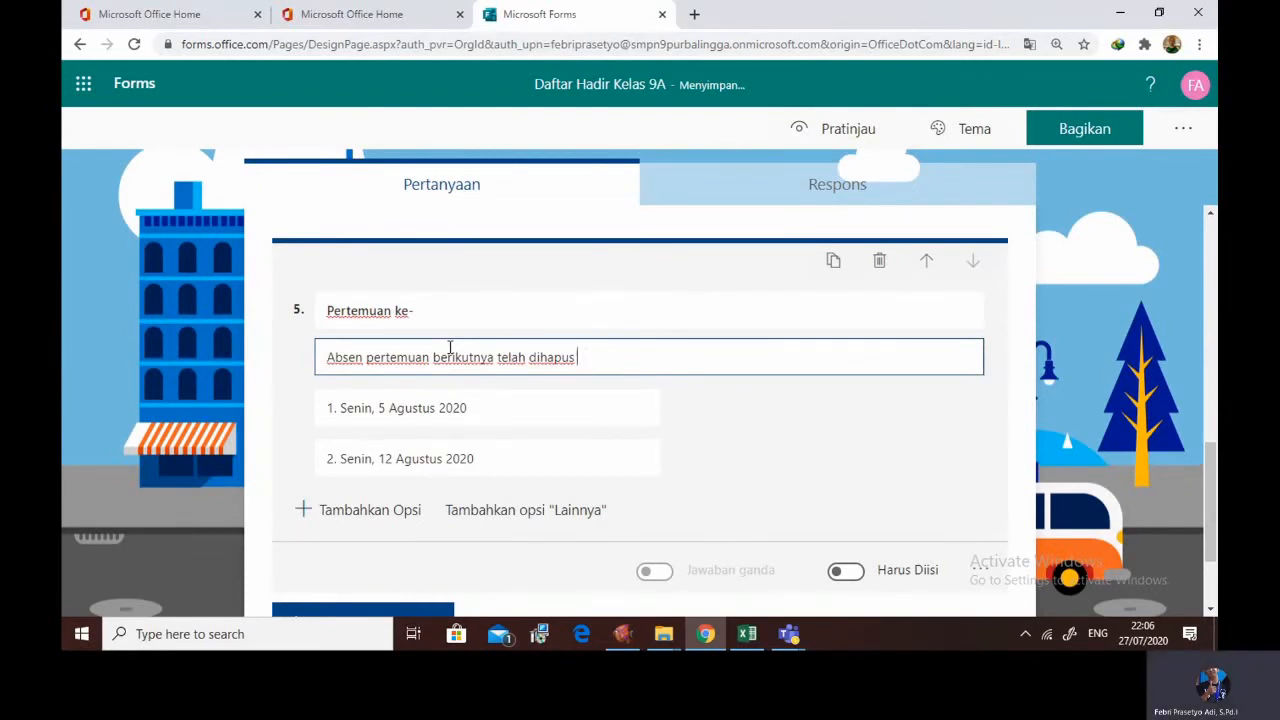
text(setelah absensi )
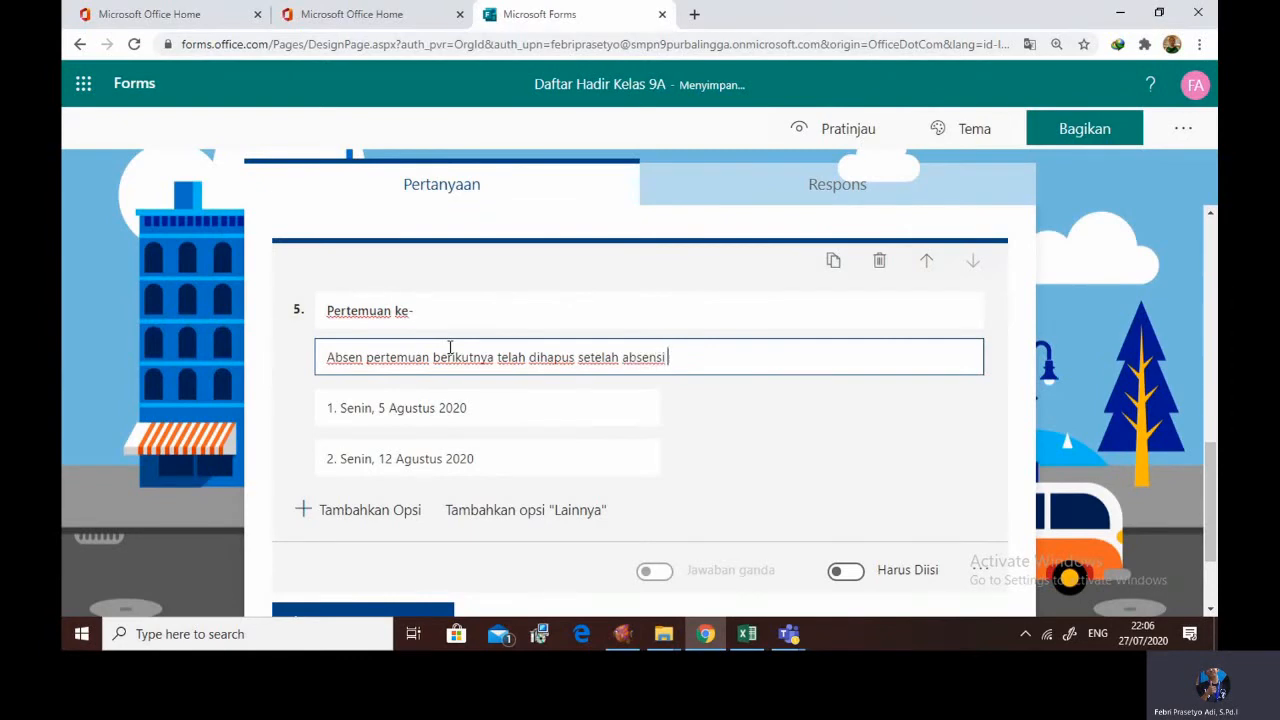
text(serakhir.)
click(621, 356)
text(waktu)
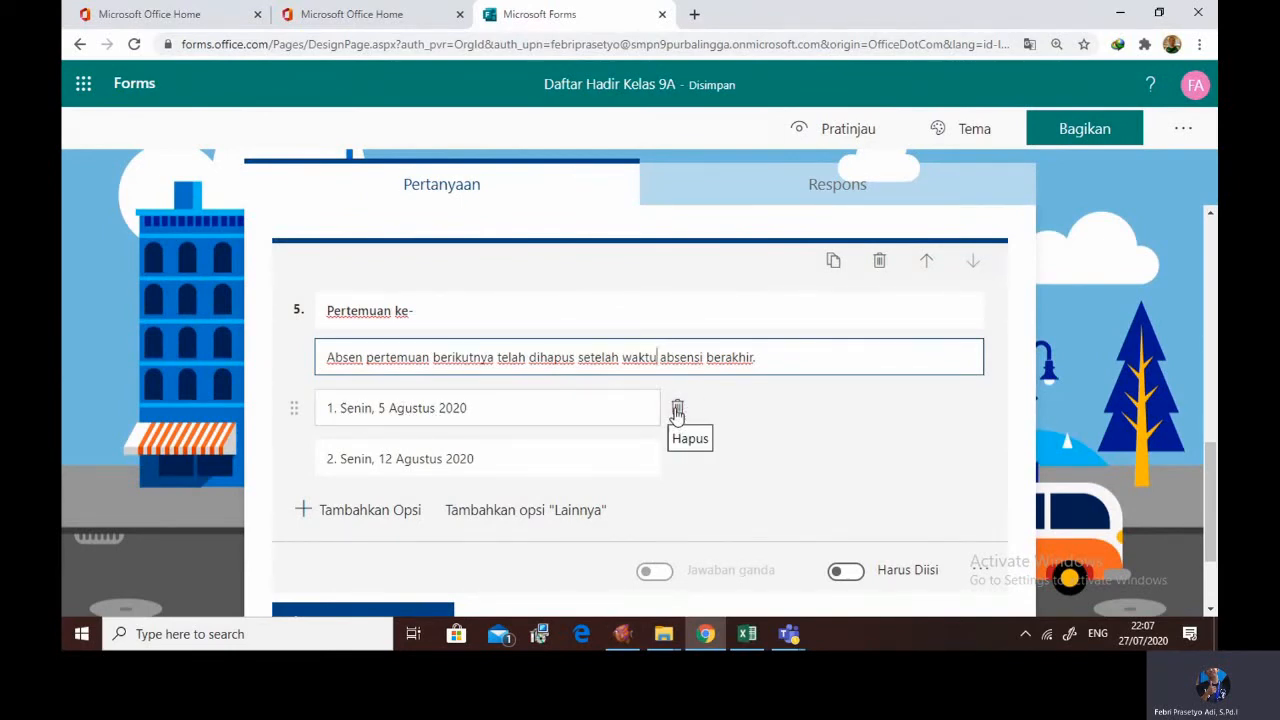
Preview the form, check the Pertemuan ke- question's drop-down choices, and return to editing
click(806, 128)
scroll(656, 422, down, 6)
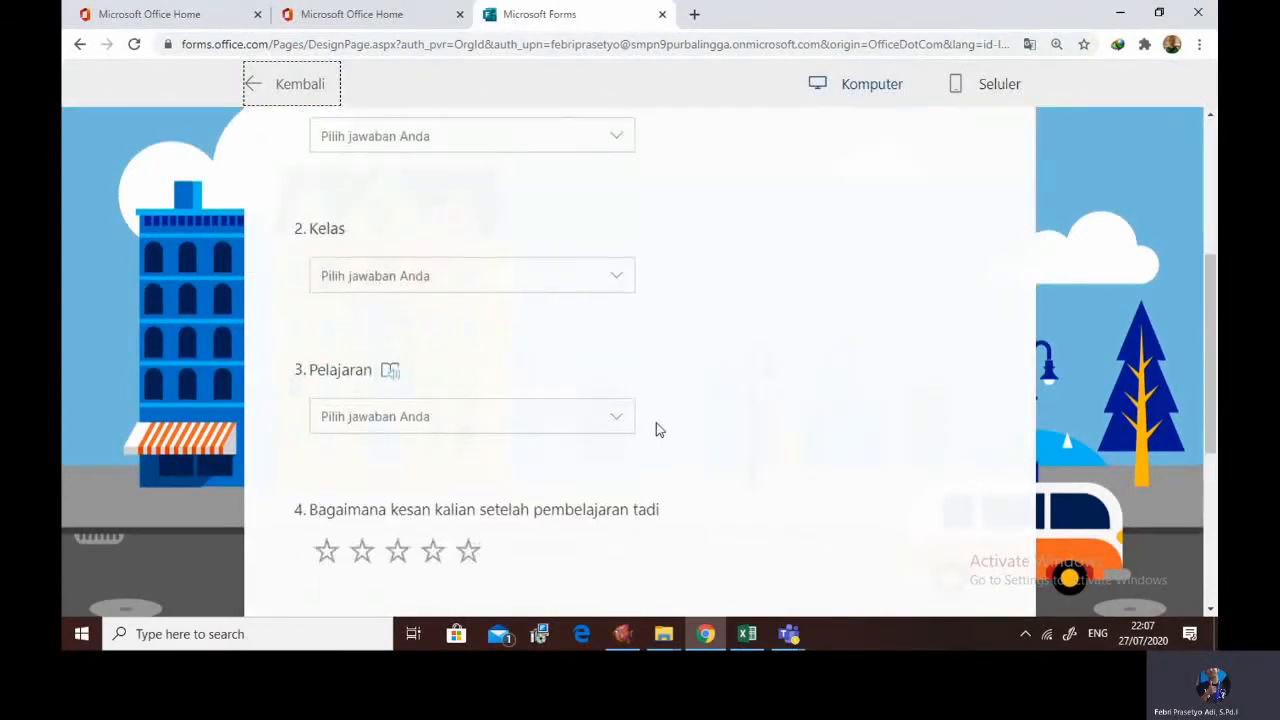
click(619, 466)
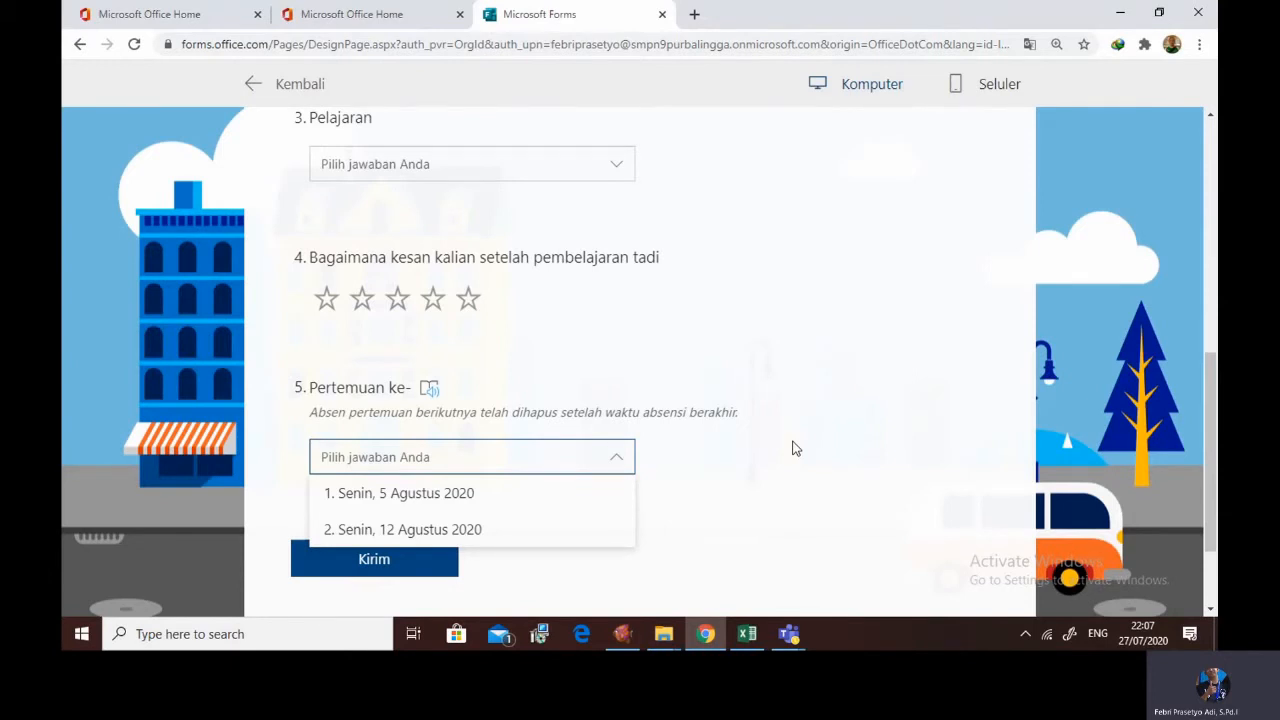
click(272, 83)
Add a text (Teks) question below Pertemuan ke- with the question text "Materi singkat yang kalian pahami setelah pembelajaran"
scroll(648, 294, down, 6)
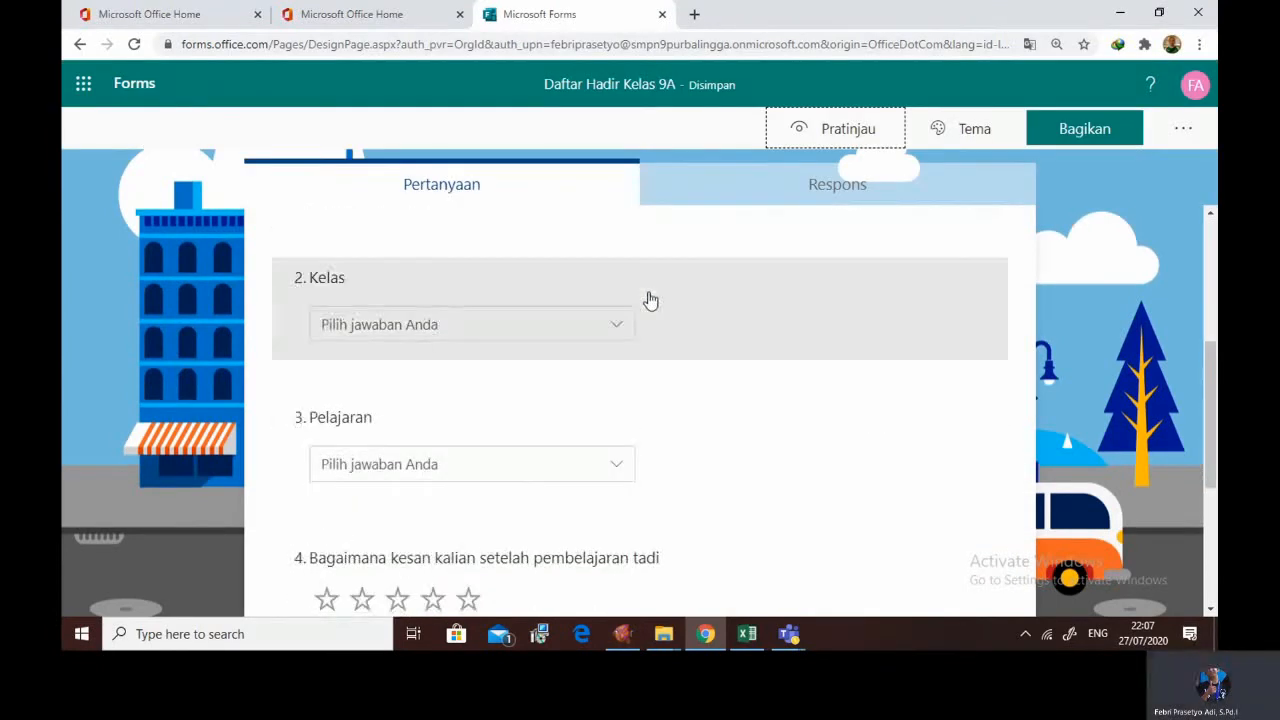
scroll(586, 397, down, 1)
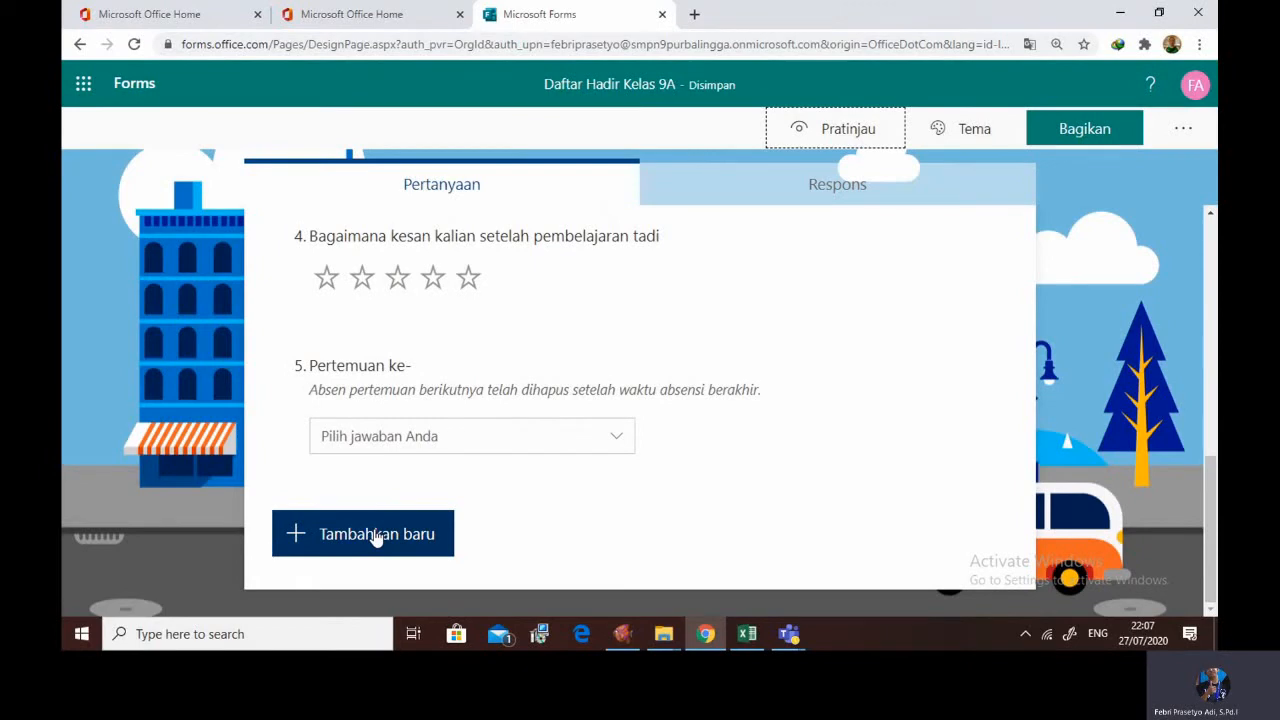
click(376, 536)
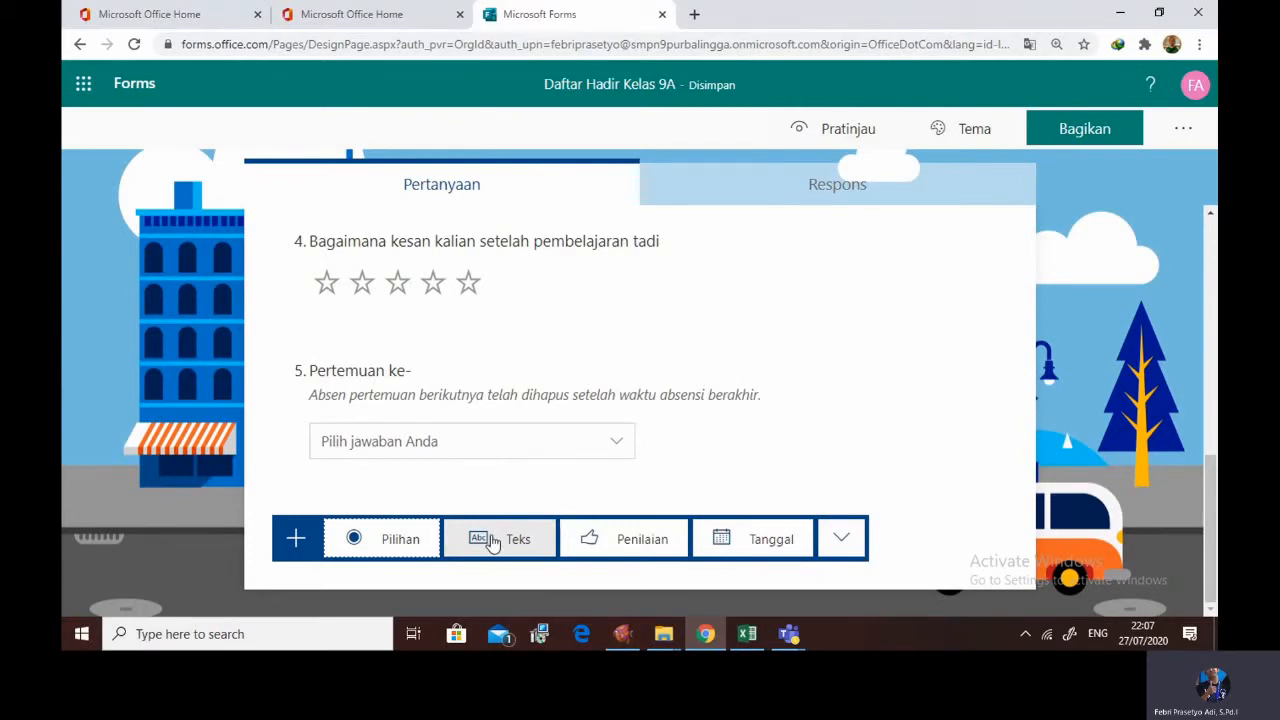
click(491, 540)
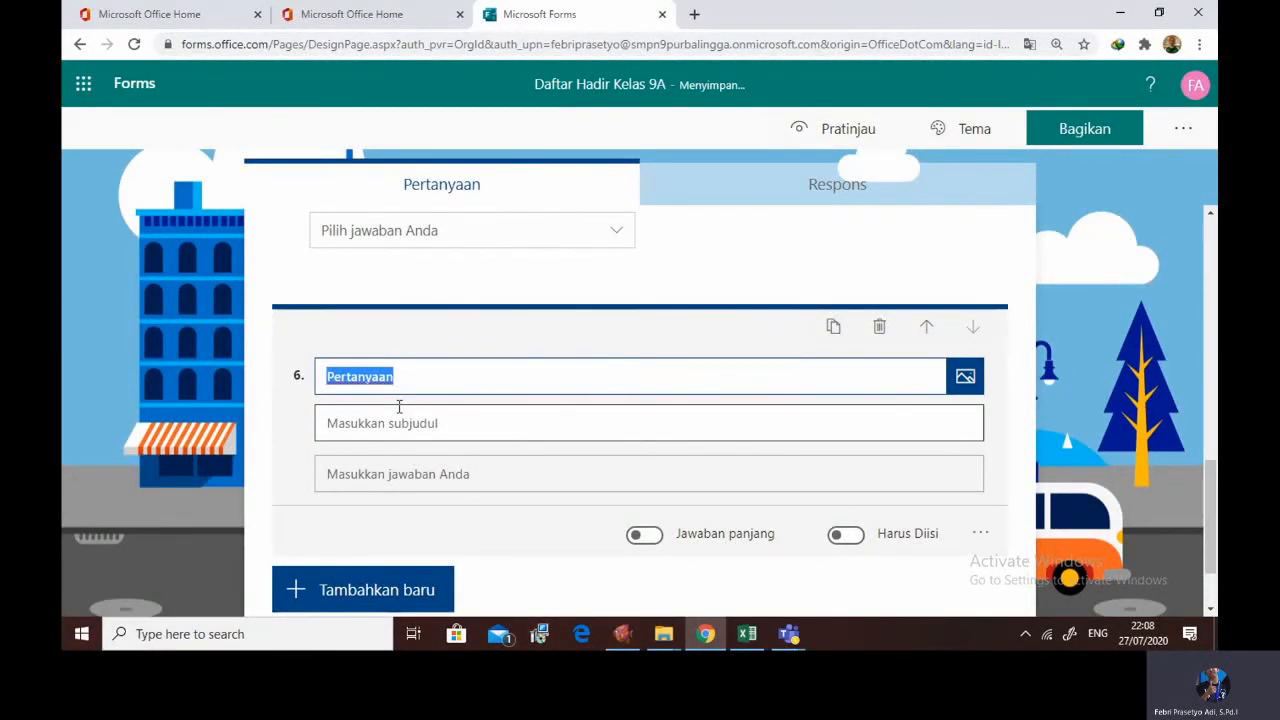
text(Materi si)
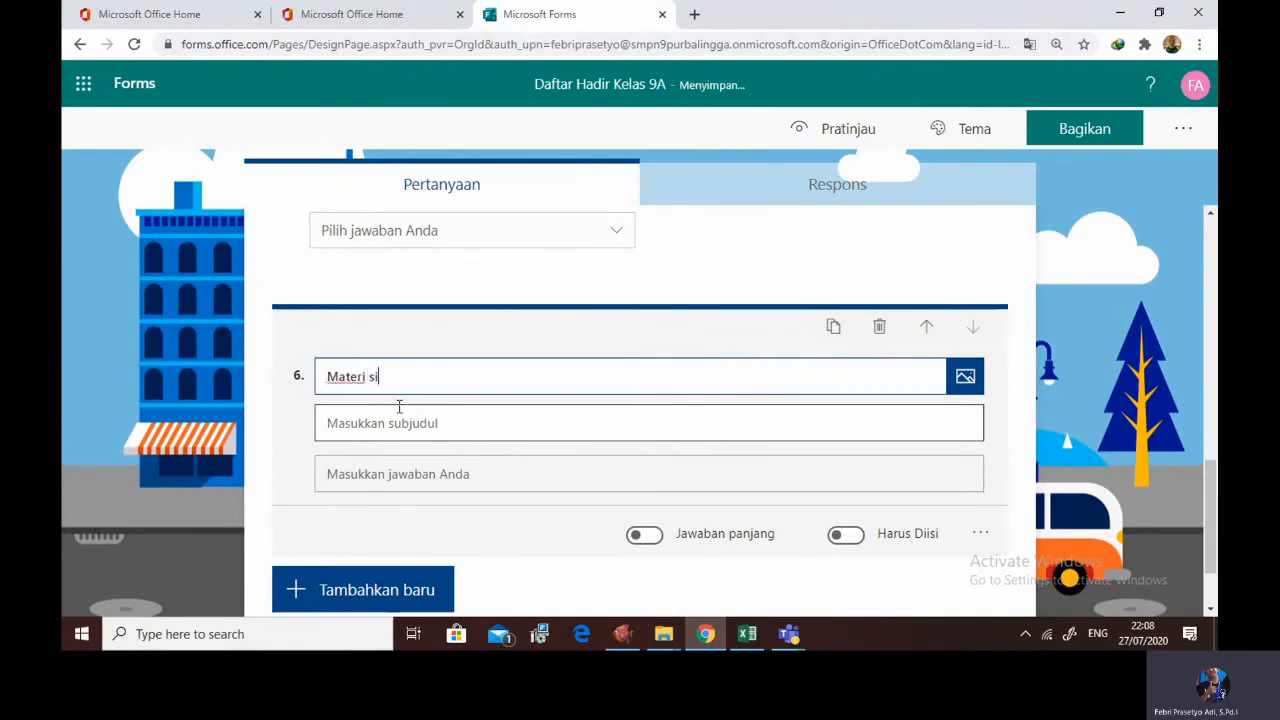
text(ngkat yang kalian pahami )
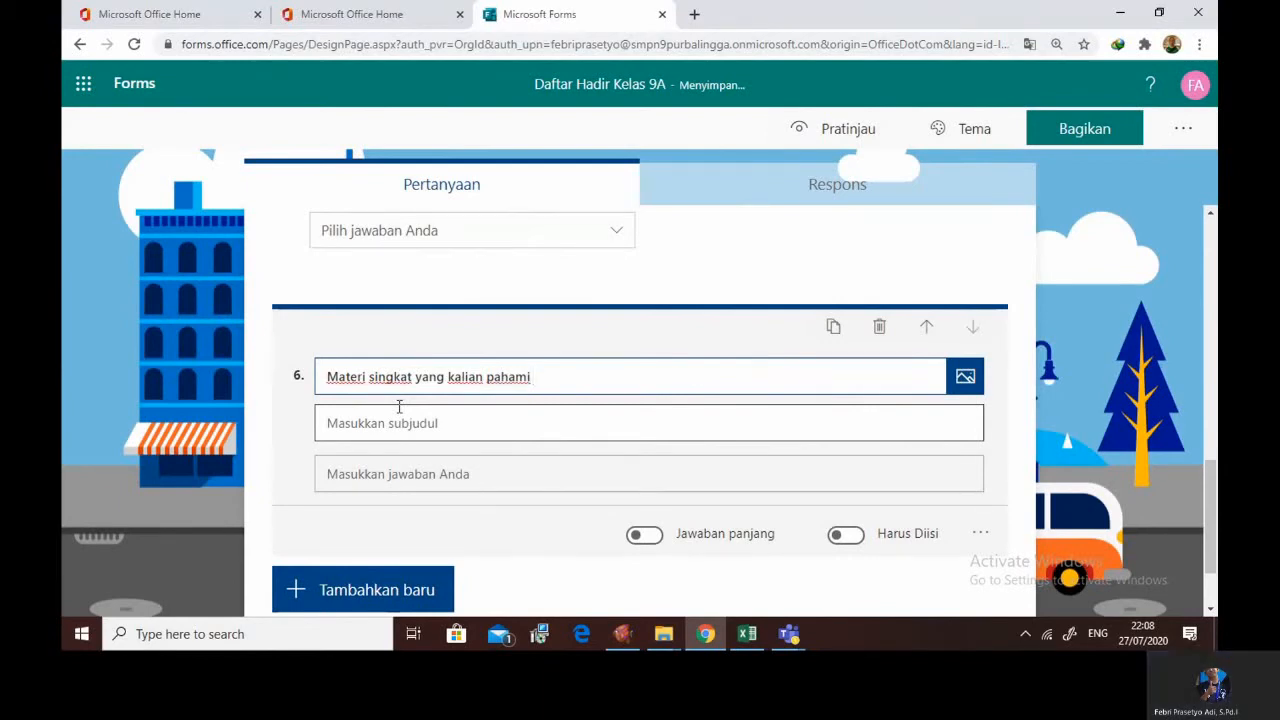
text(setelah )
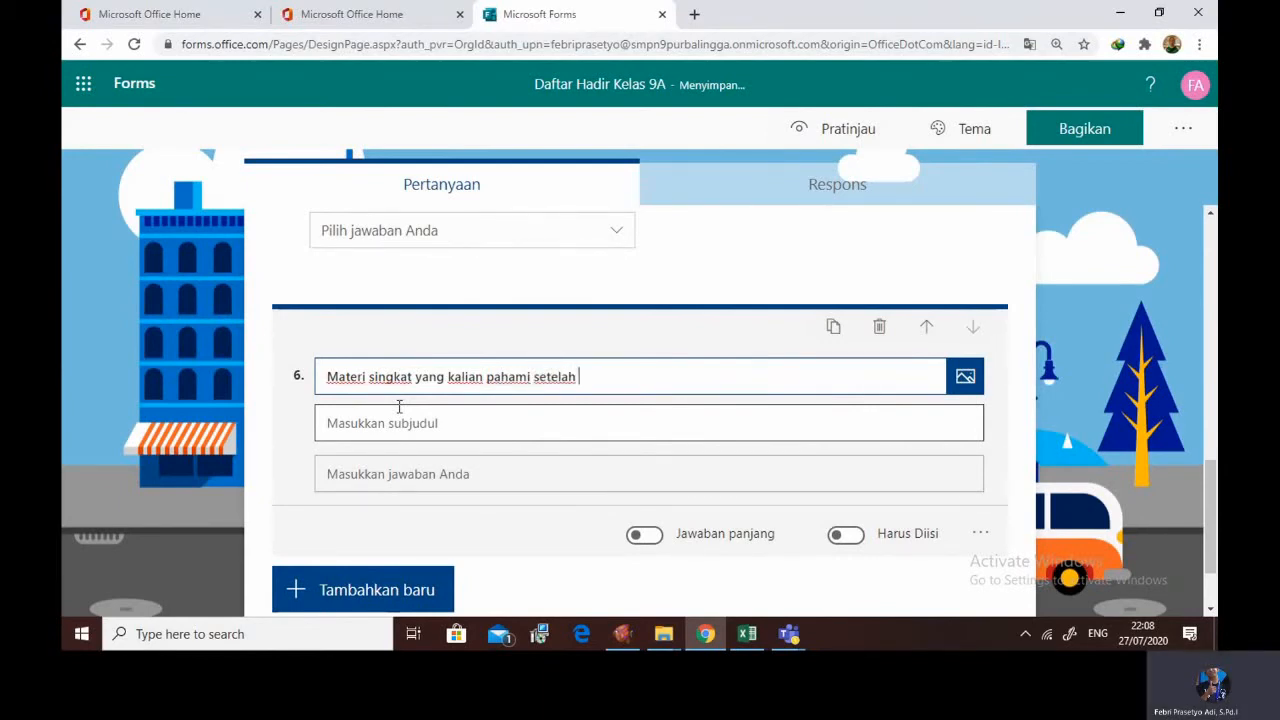
text(pembelajaran)
Give the Materi singkat question the subtitle "uraikan materi paling sedikit 2 paragraf" and enable long answers (Jawaban panjang)
click(488, 434)
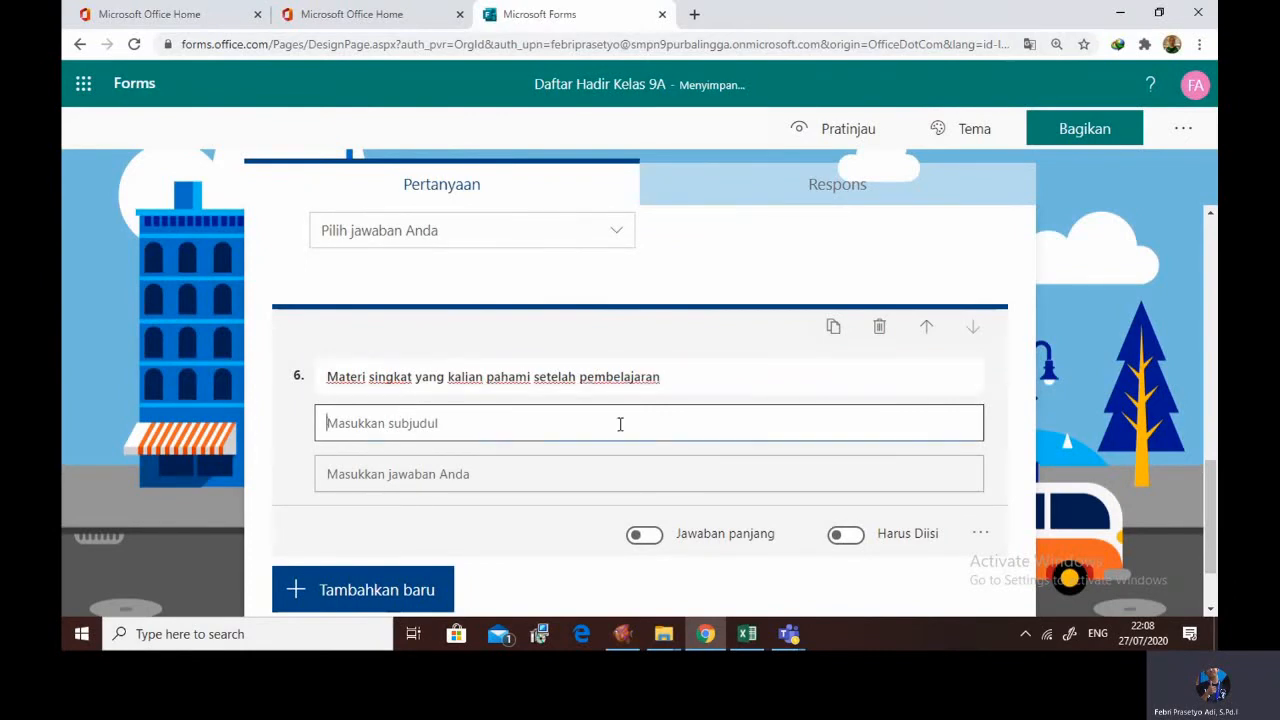
text(uraikan m)
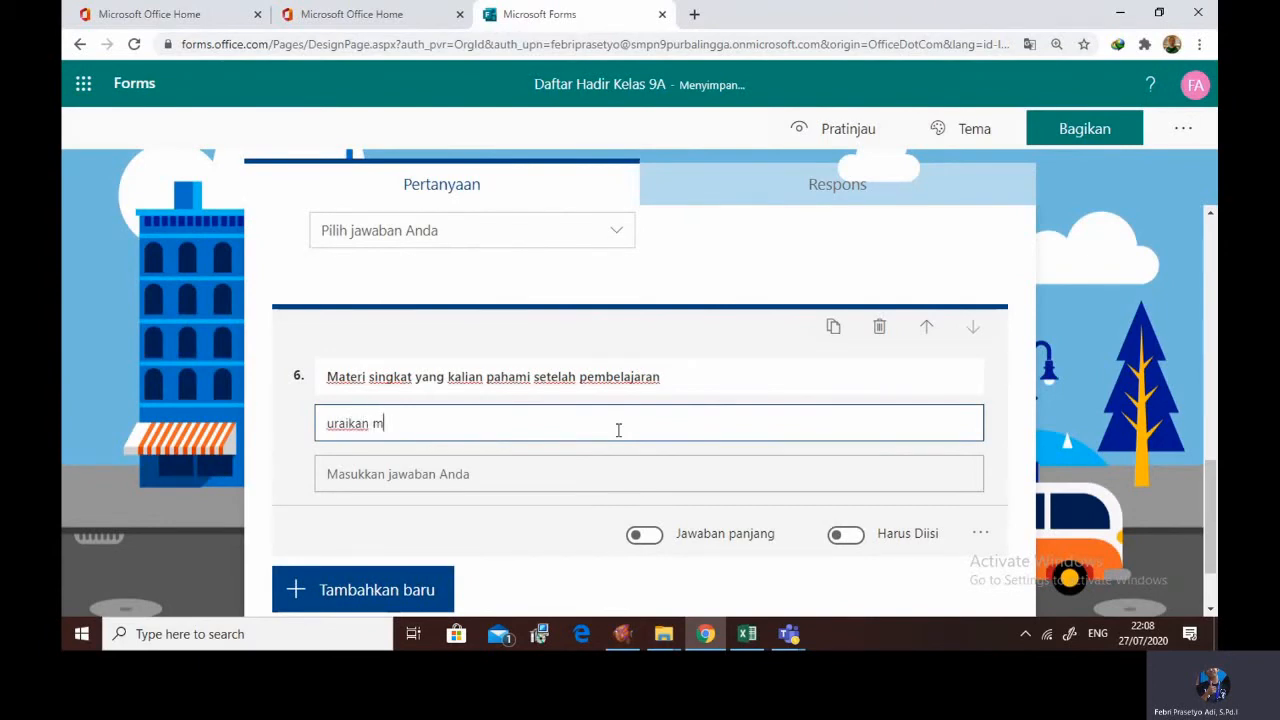
text(ateri paling sedikit 2 parafg)
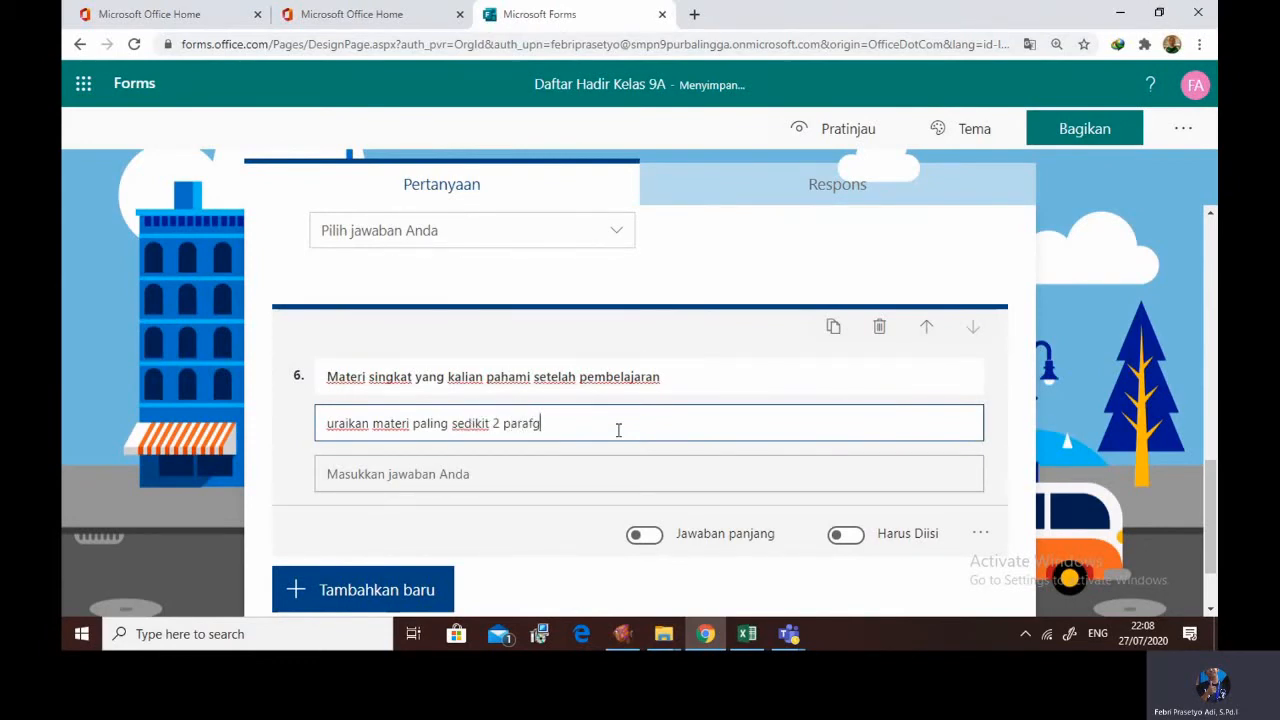
key(BackSpace)
key(BackSpace)
text(graf)
click(612, 472)
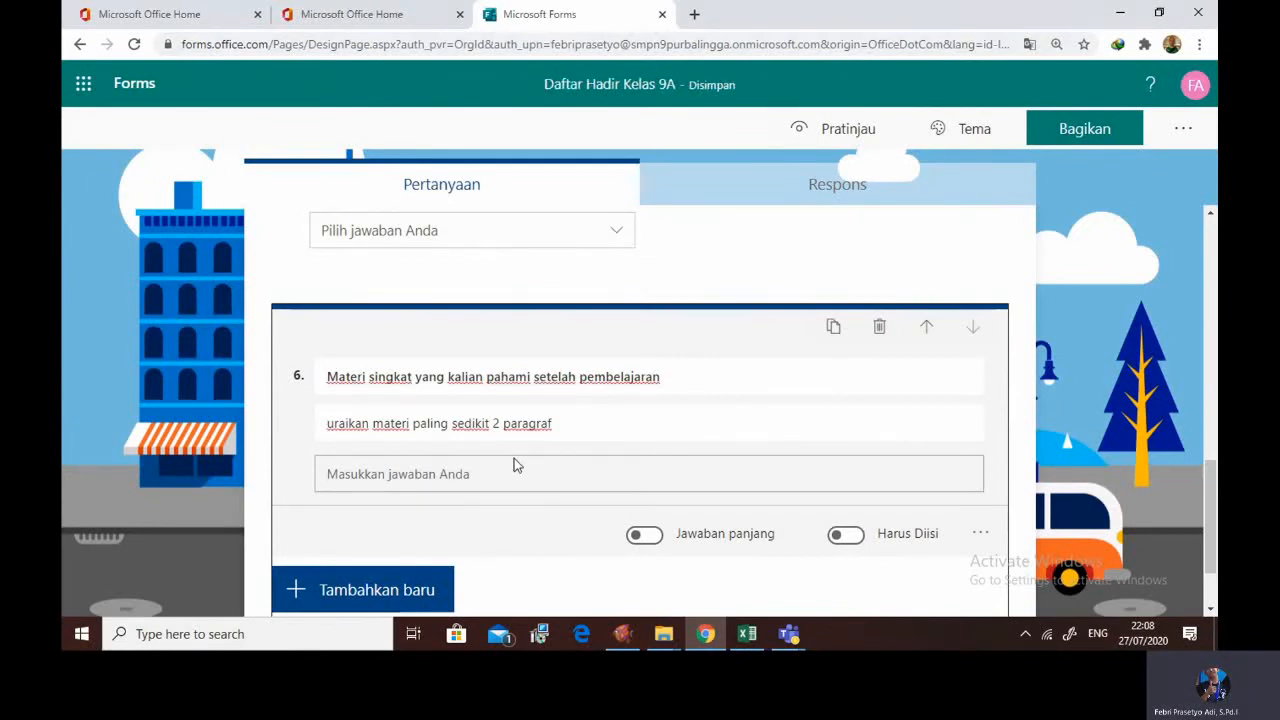
click(646, 536)
click(646, 536)
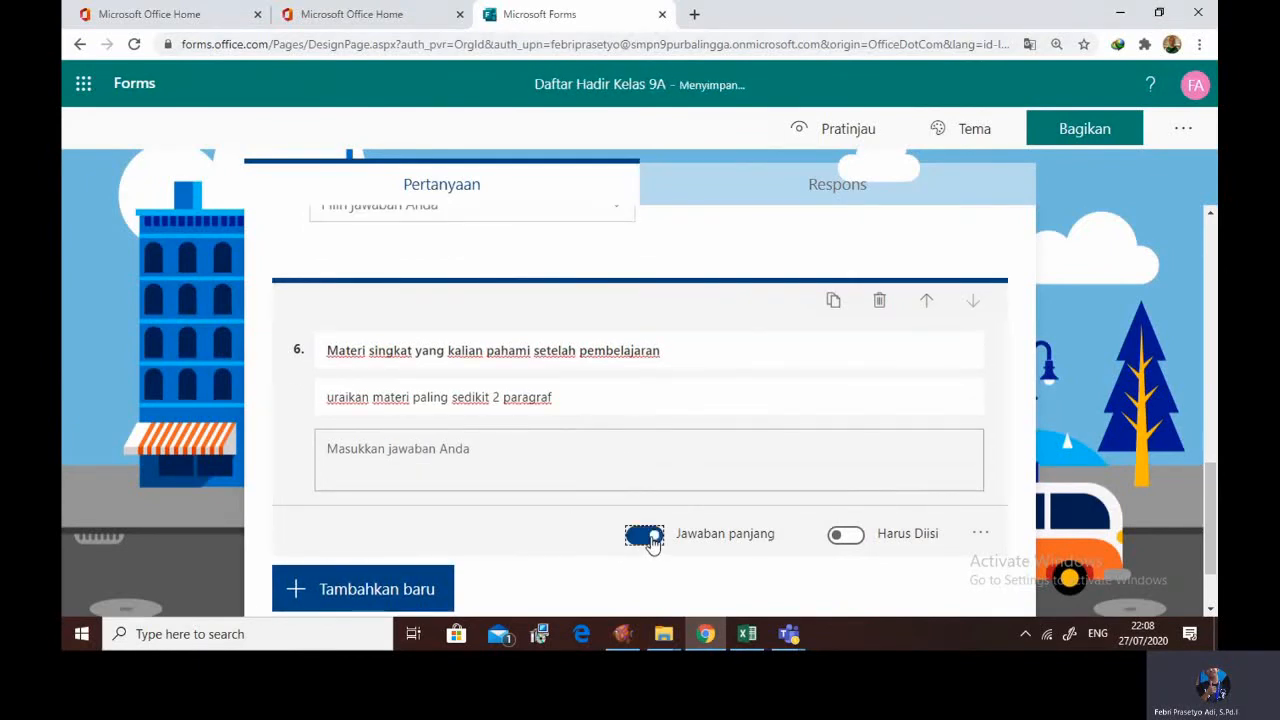
Preview the whole form down to the long-answer question, and return to editing
click(813, 128)
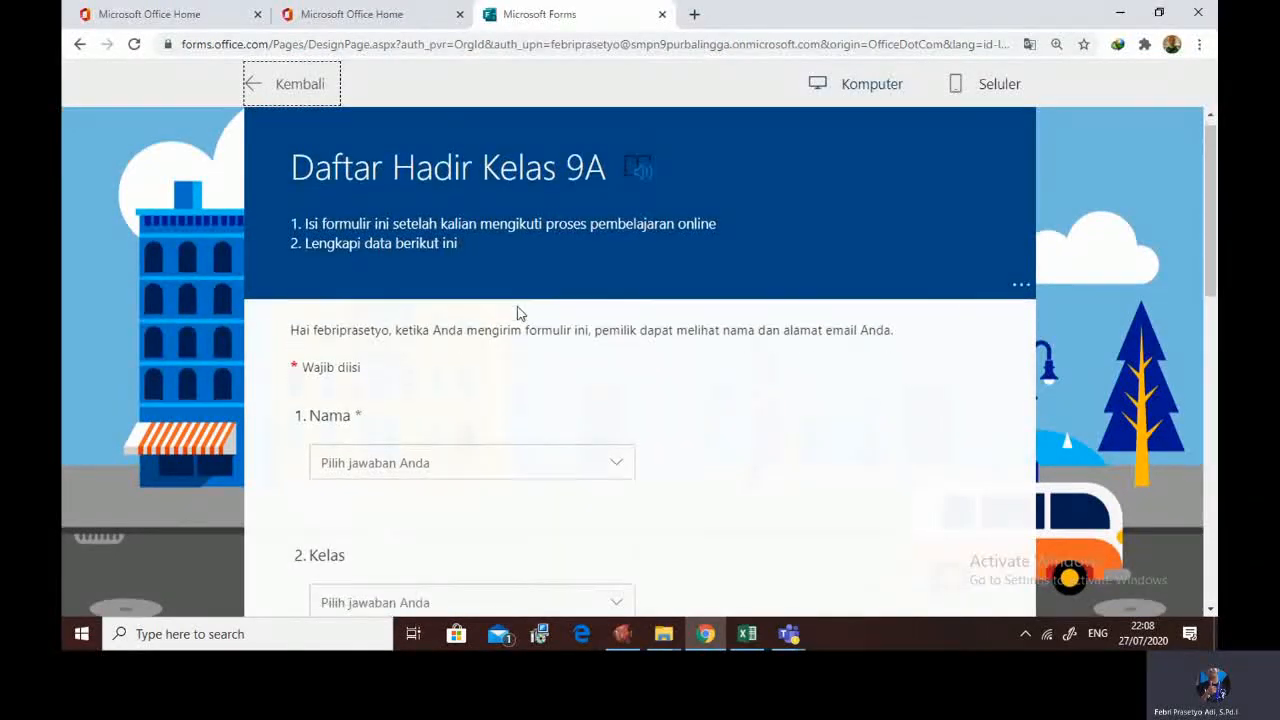
scroll(517, 313, down, 6)
scroll(517, 313, down, 2)
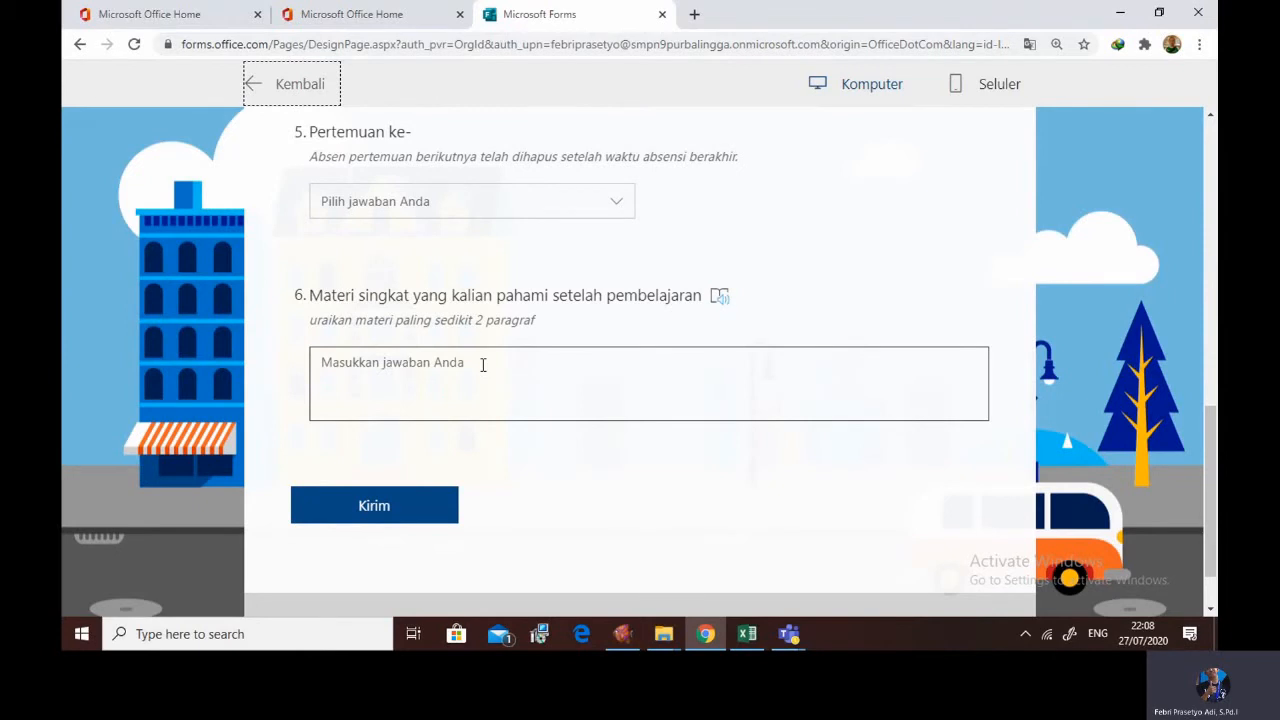
scroll(717, 305, up, 2)
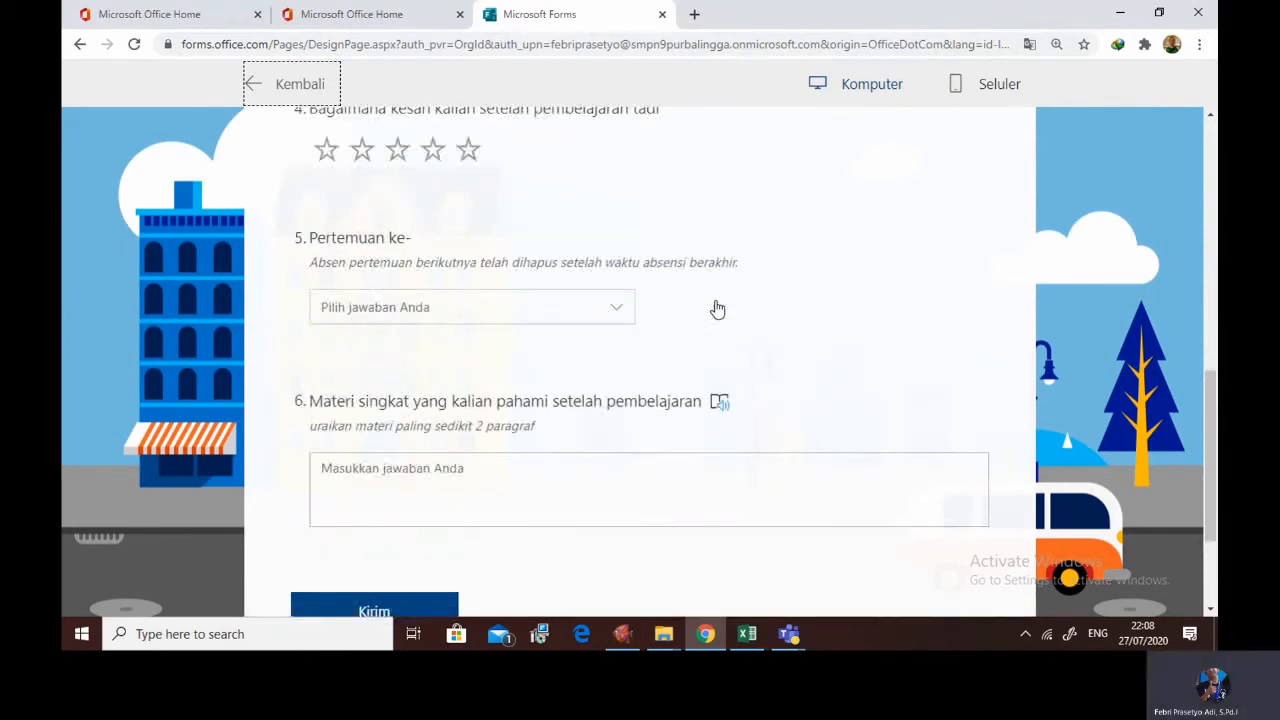
scroll(717, 305, up, 6)
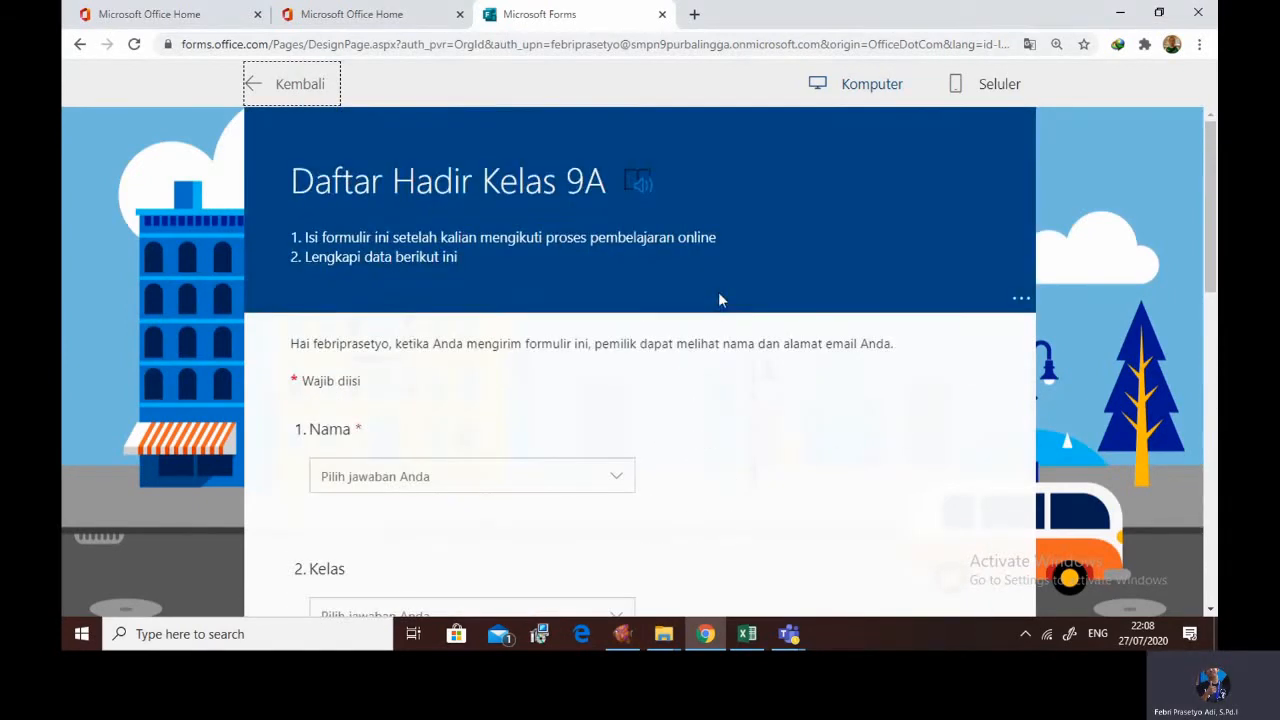
click(300, 84)
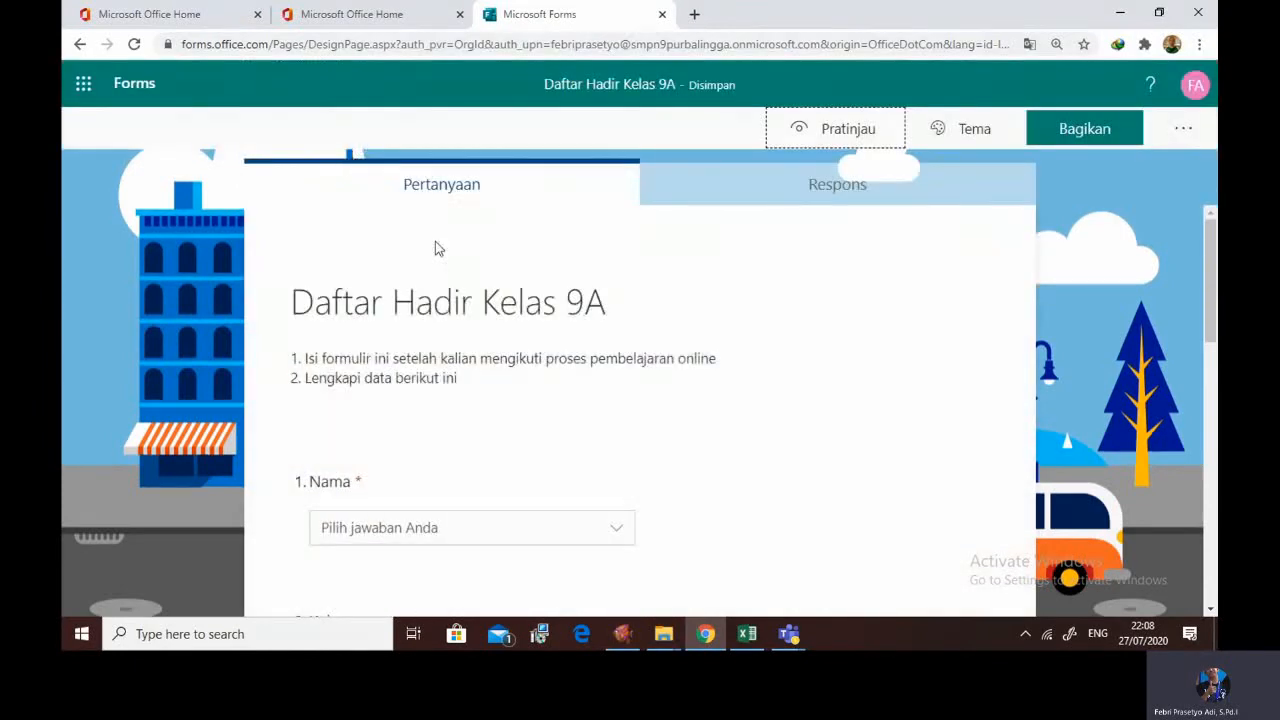
Review the questions in the editor down to the last one and view the available form themes
scroll(697, 360, down, 3)
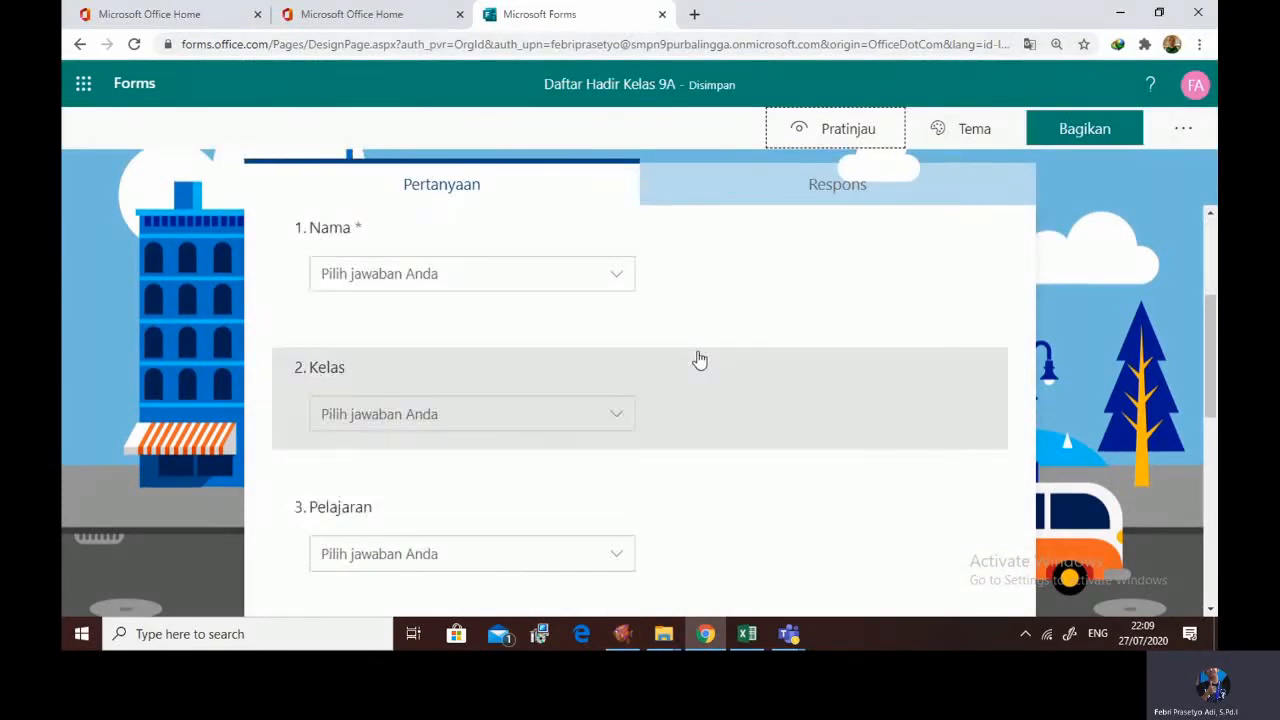
scroll(699, 360, down, 6)
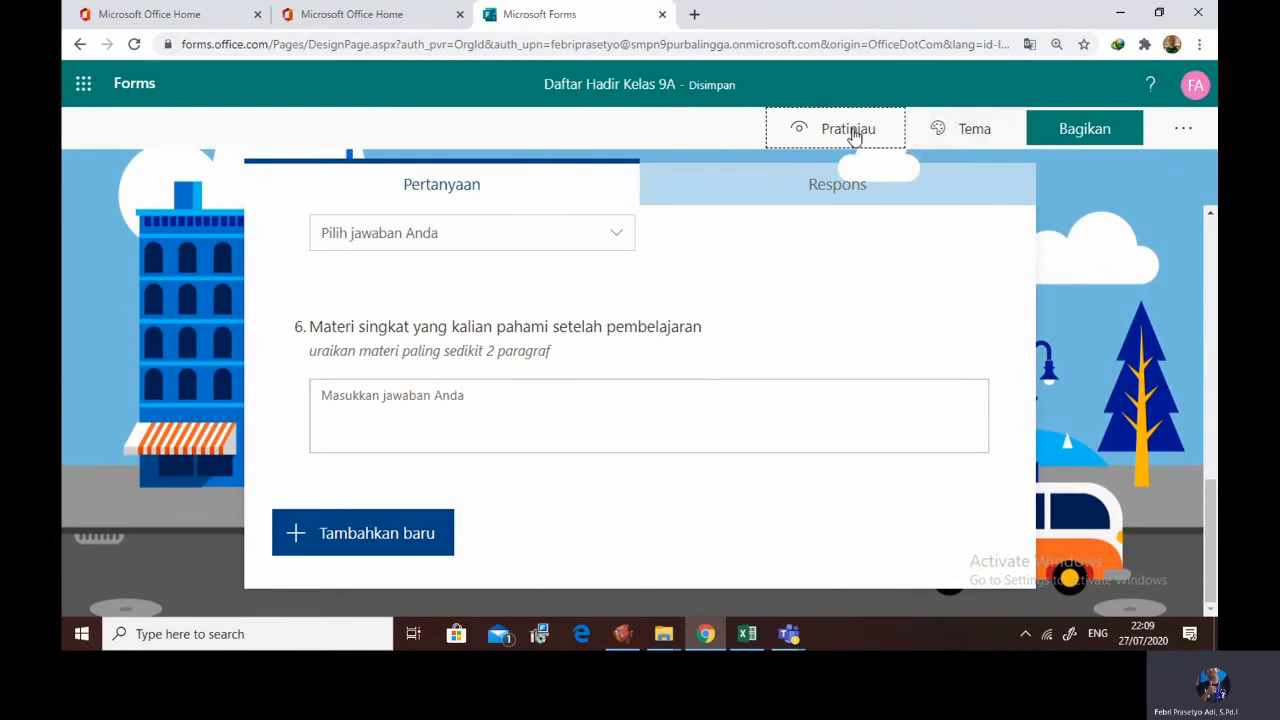
click(963, 132)
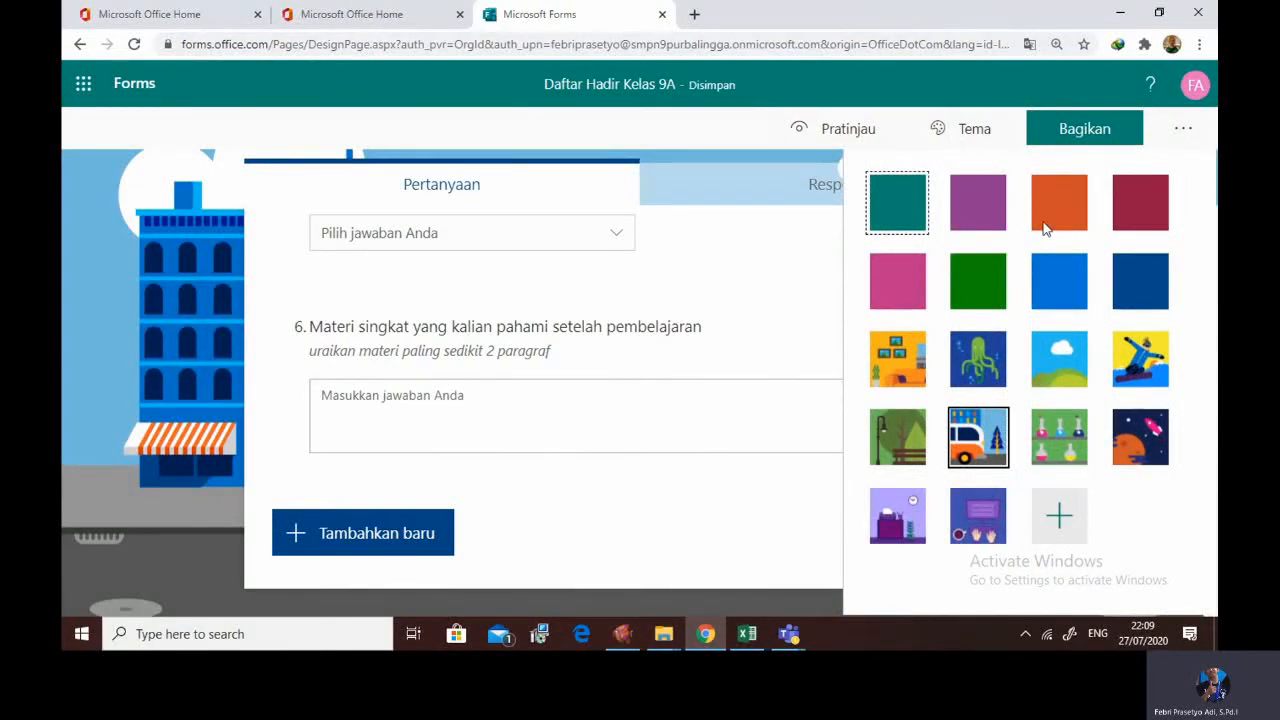
Open the form's sharing options for sending it and collecting responses
click(1037, 134)
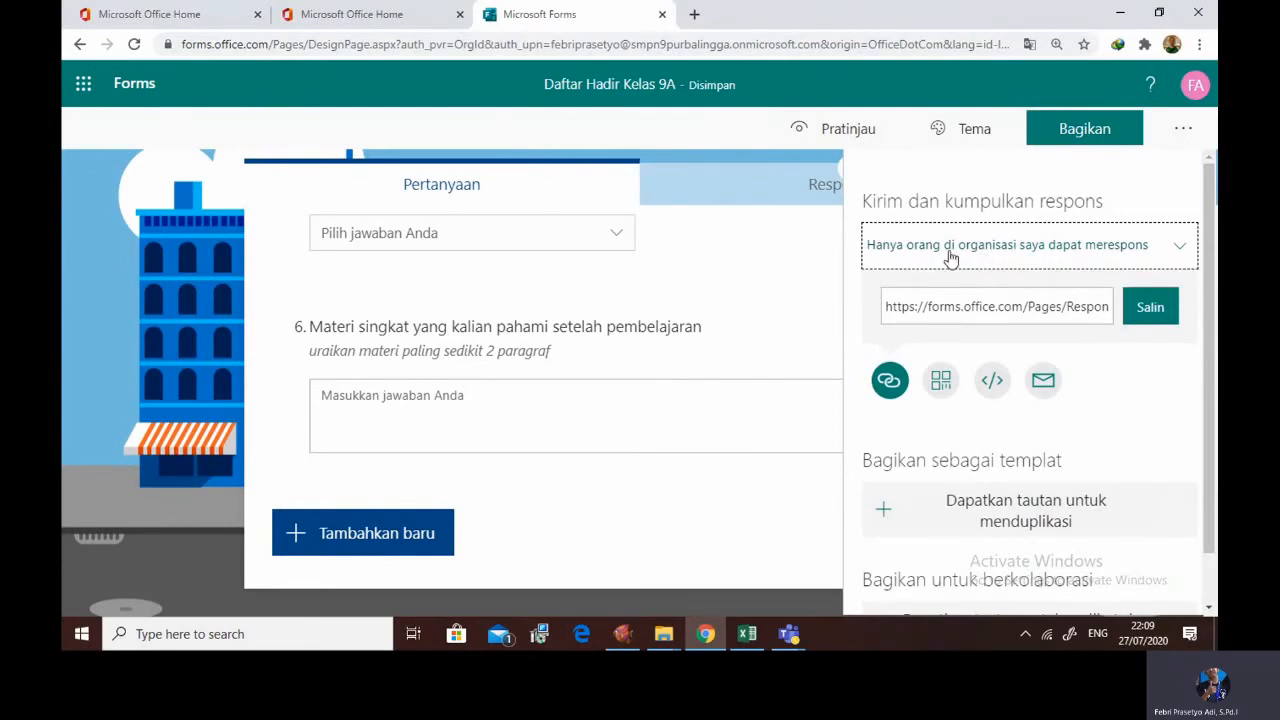
key(ctrl+plus)
key(ctrl+plus)
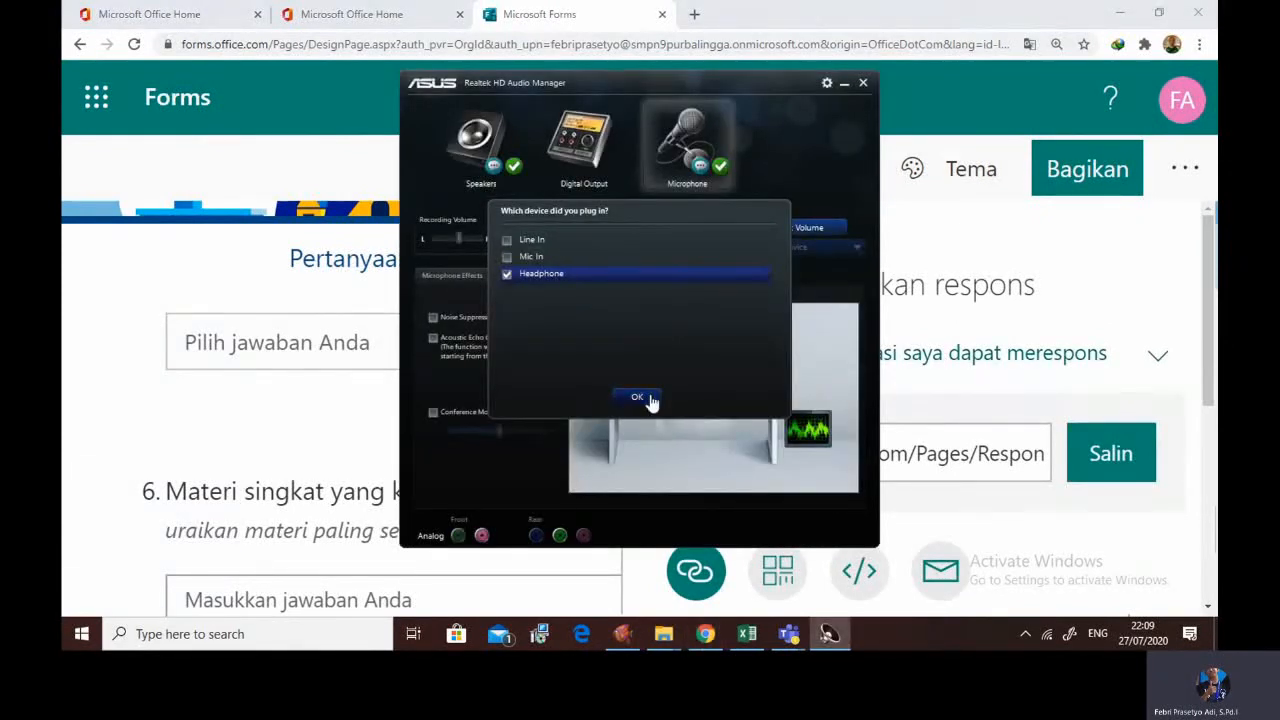
Confirm Headphone as the plugged-in device and close the Realtek HD Audio Manager
click(651, 400)
click(863, 83)
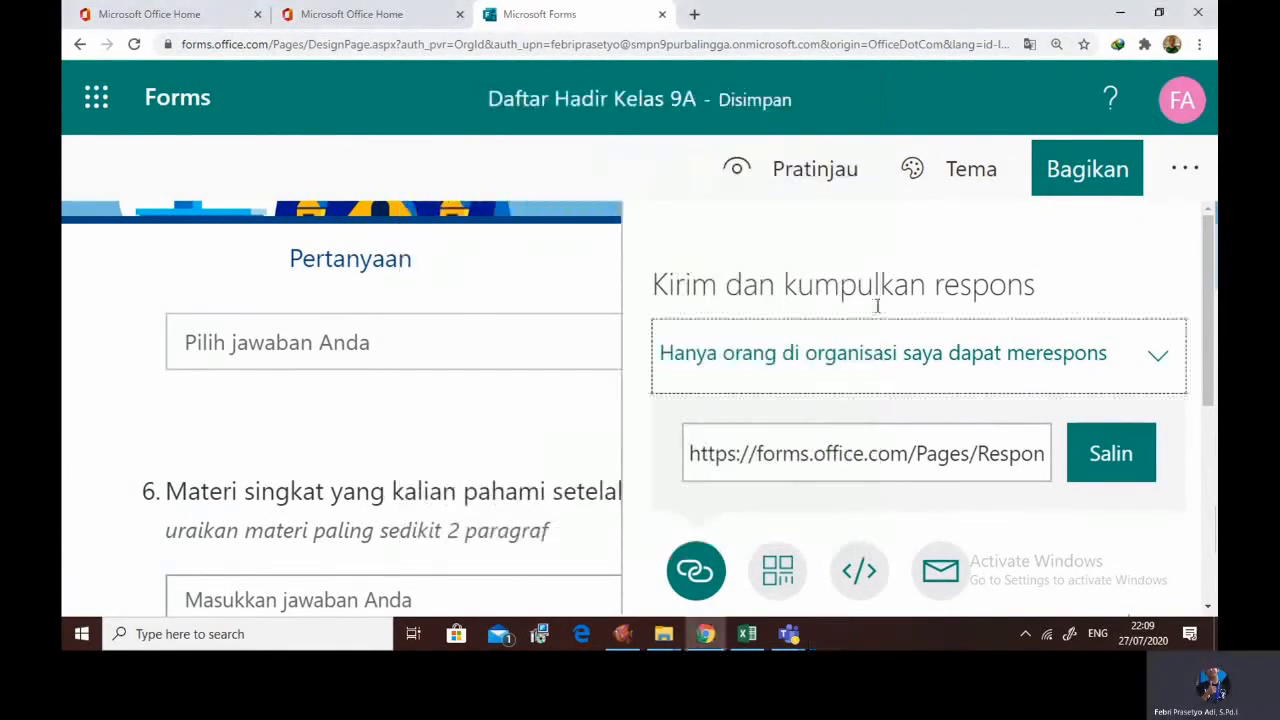
Set the form so that anyone with the link can respond ("Siapa pun yang memiliki tautan dapat merespons")
click(891, 368)
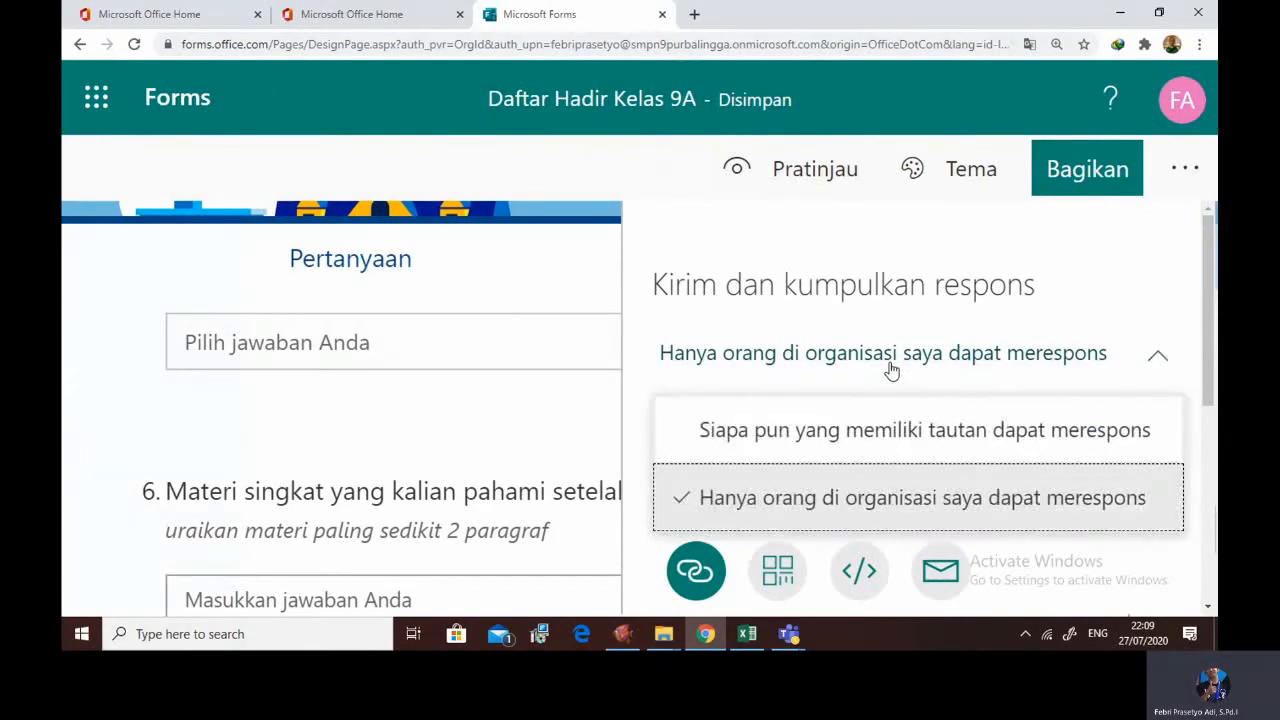
click(678, 441)
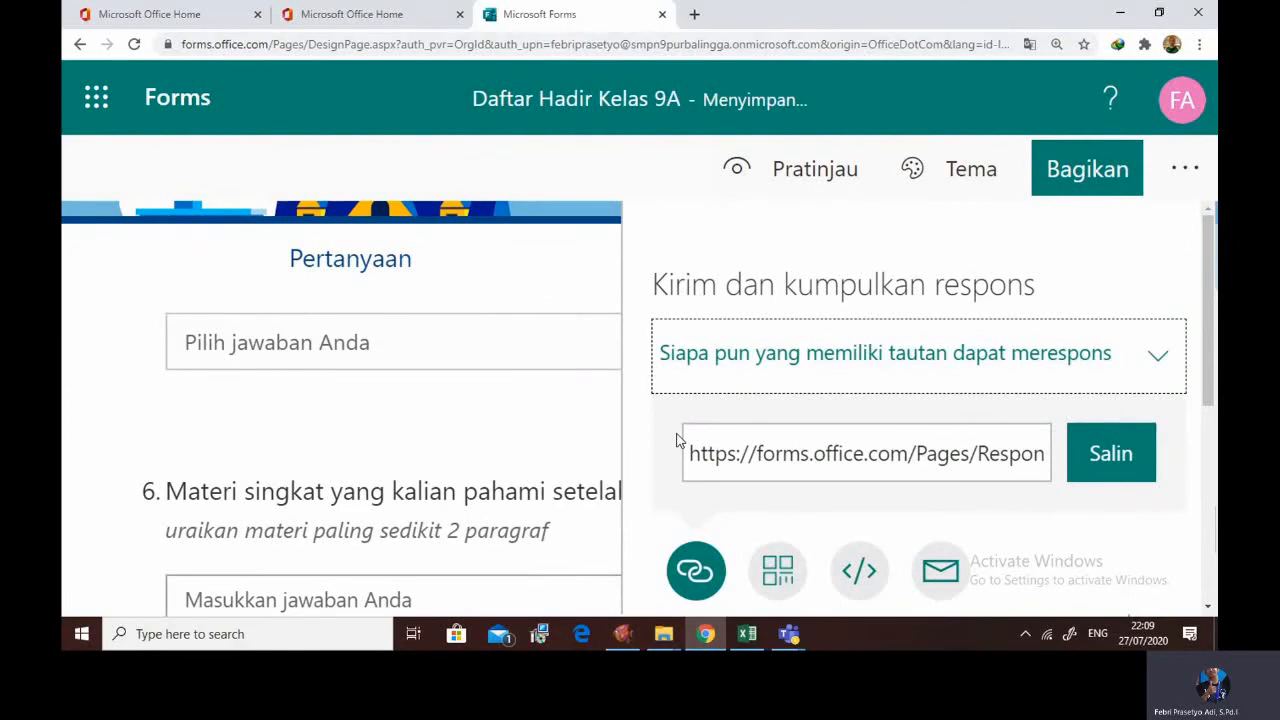
scroll(882, 421, down, 1)
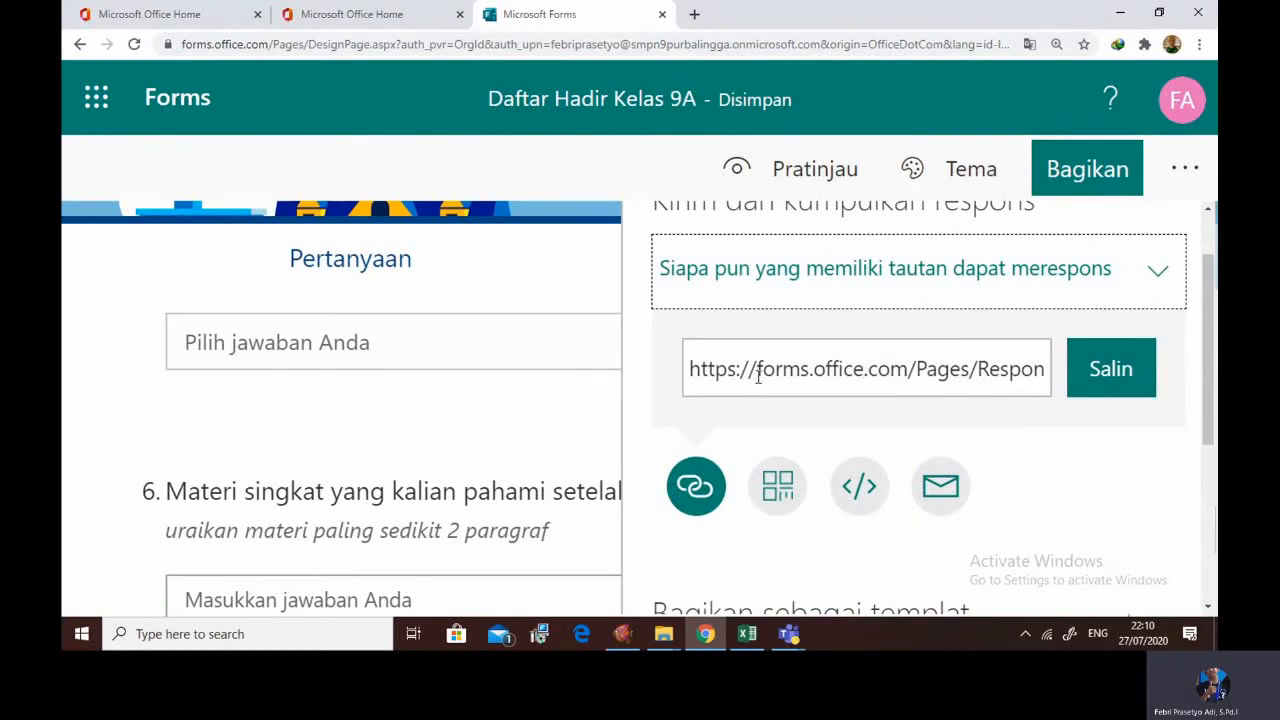
View the form's QR code and web embed code sharing options, and return to link sharing
click(777, 486)
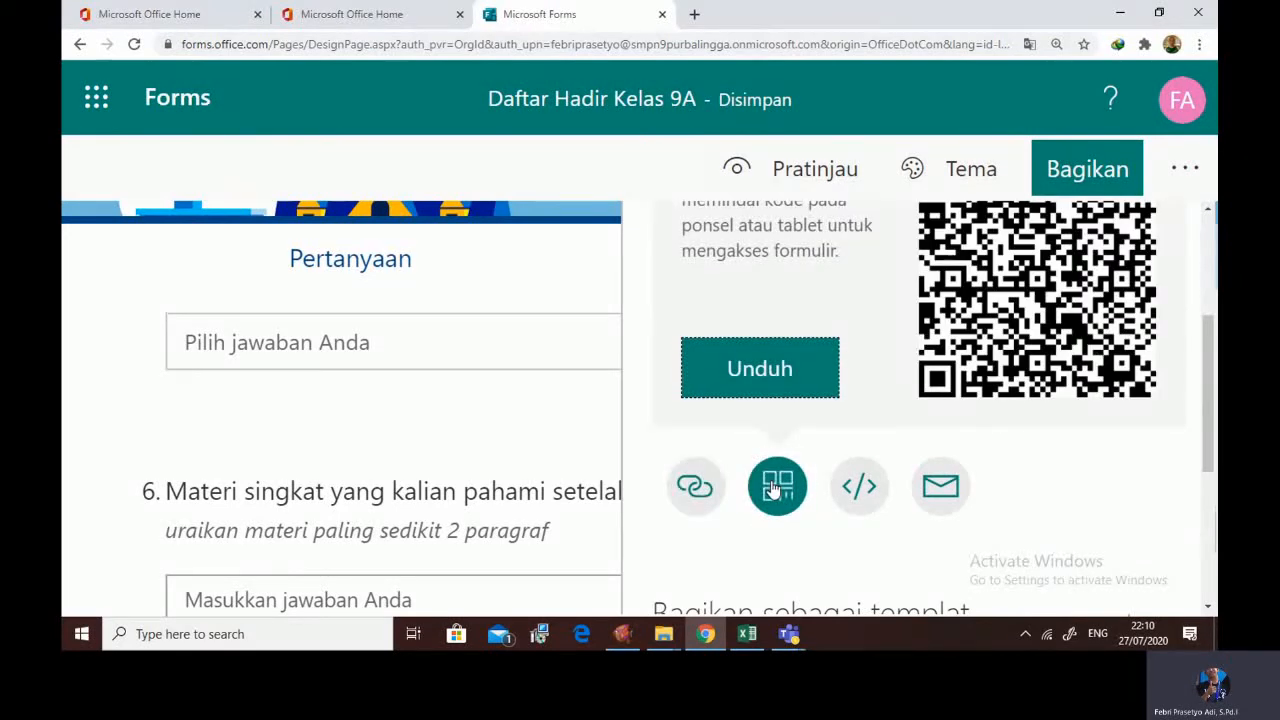
scroll(940, 313, up, 1)
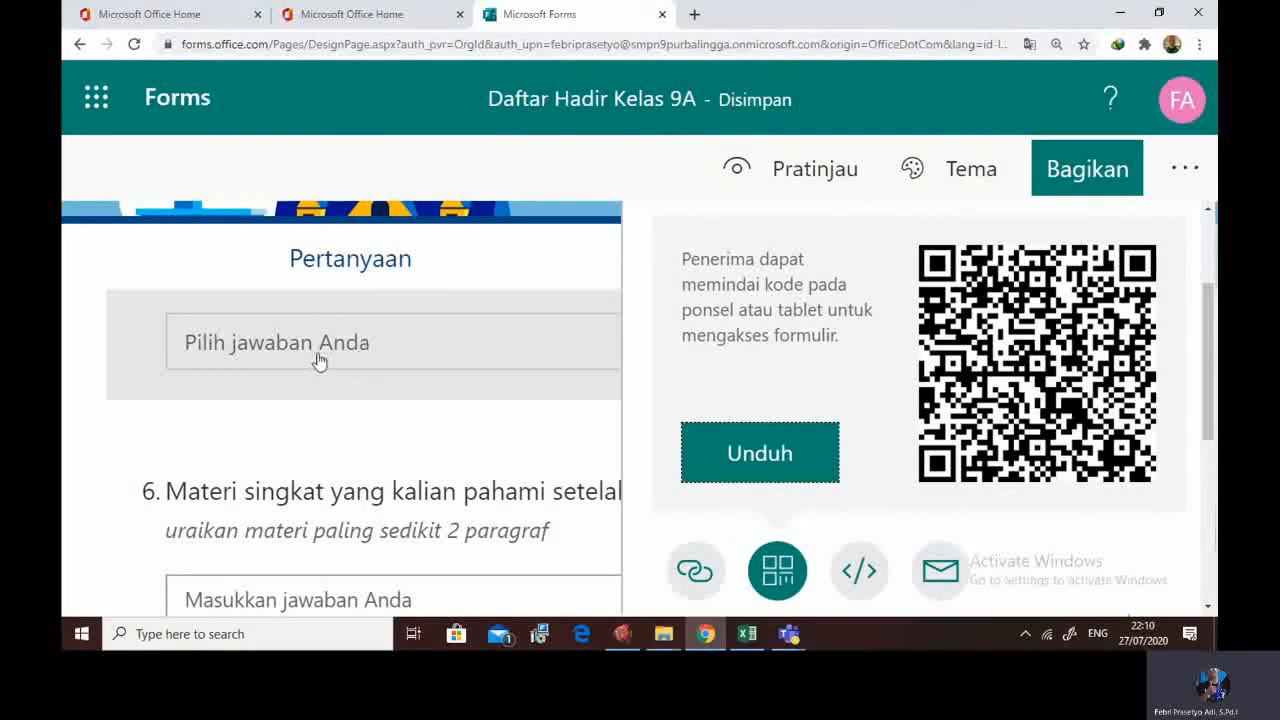
scroll(734, 449, down, 1)
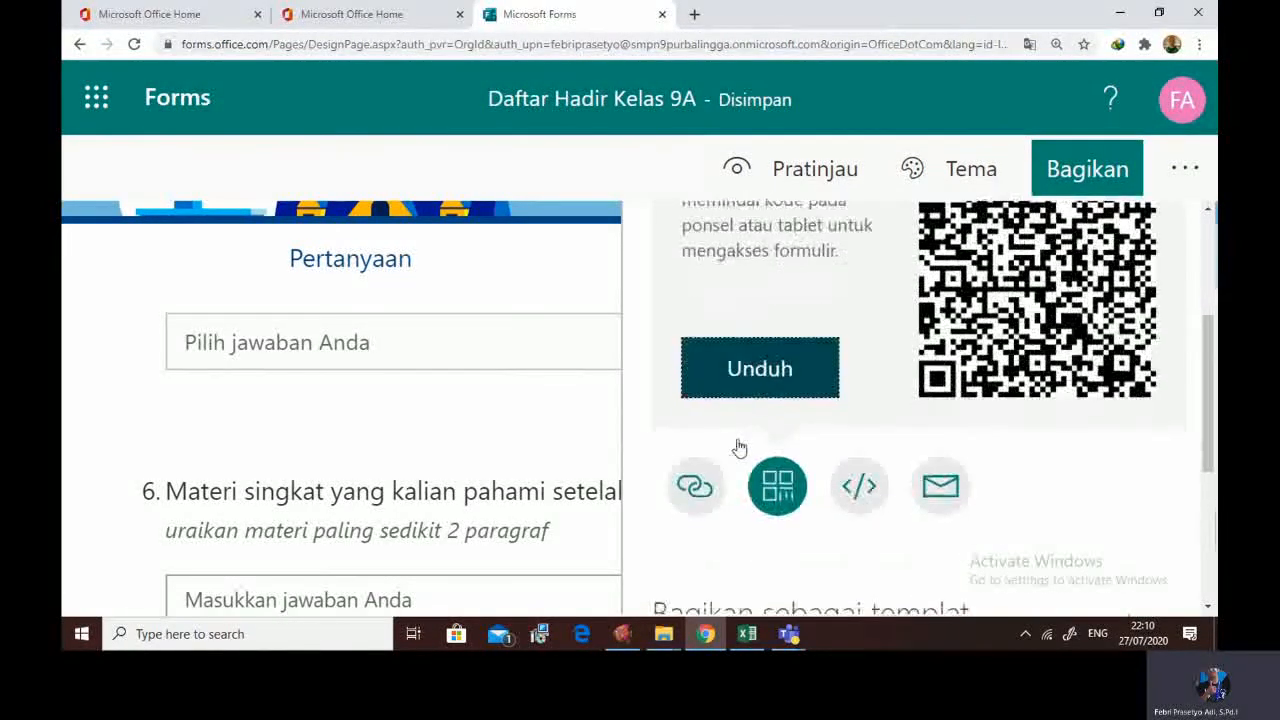
click(857, 486)
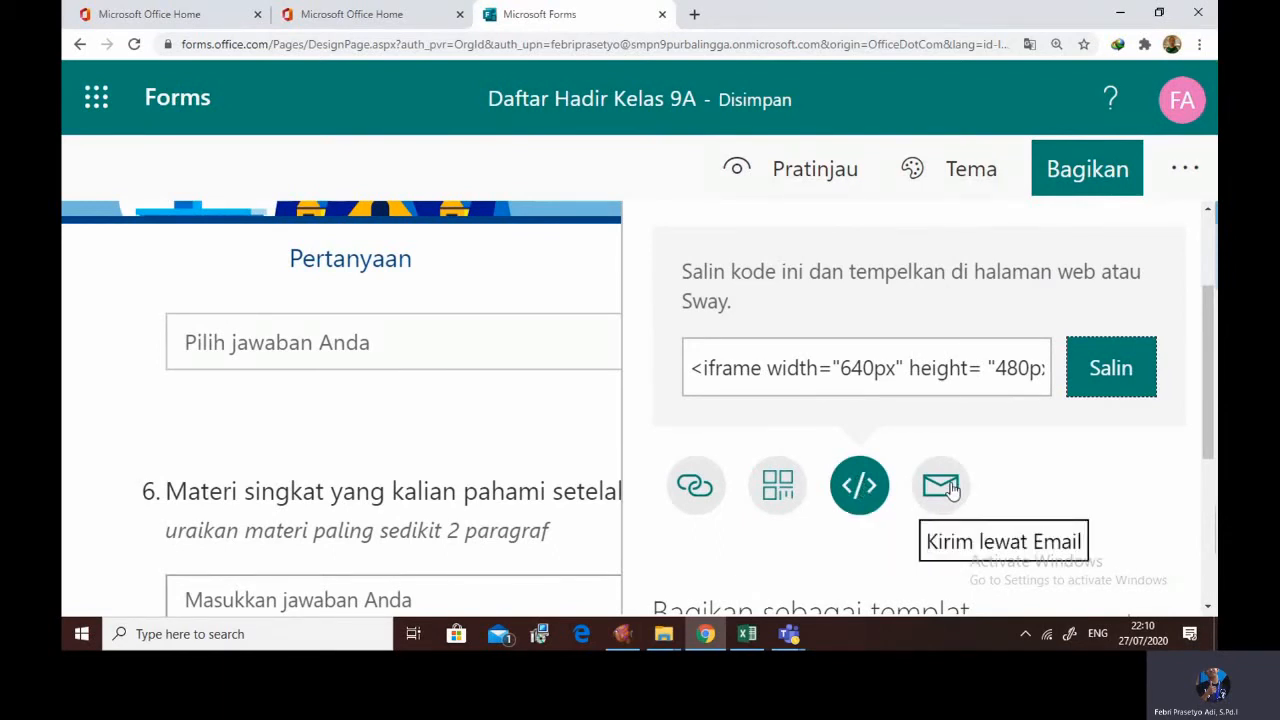
click(695, 488)
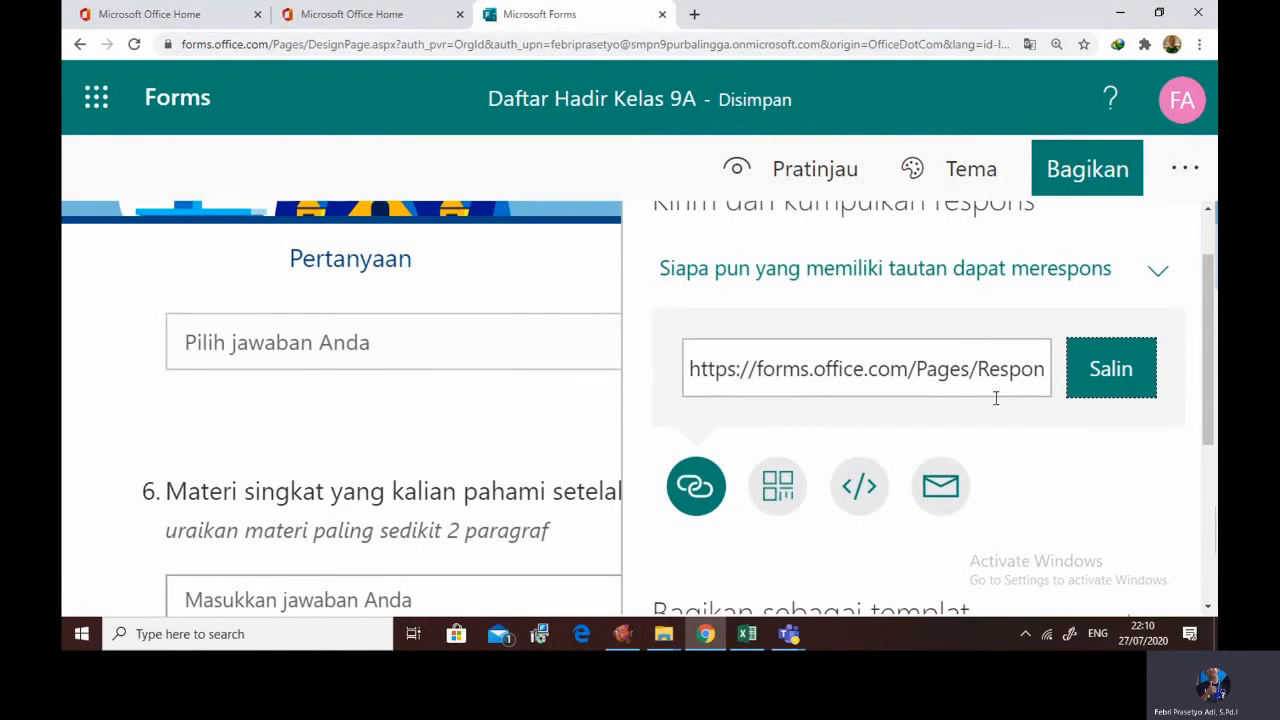
Generate a link for duplicating the form as a template and copy it
scroll(997, 400, down, 3)
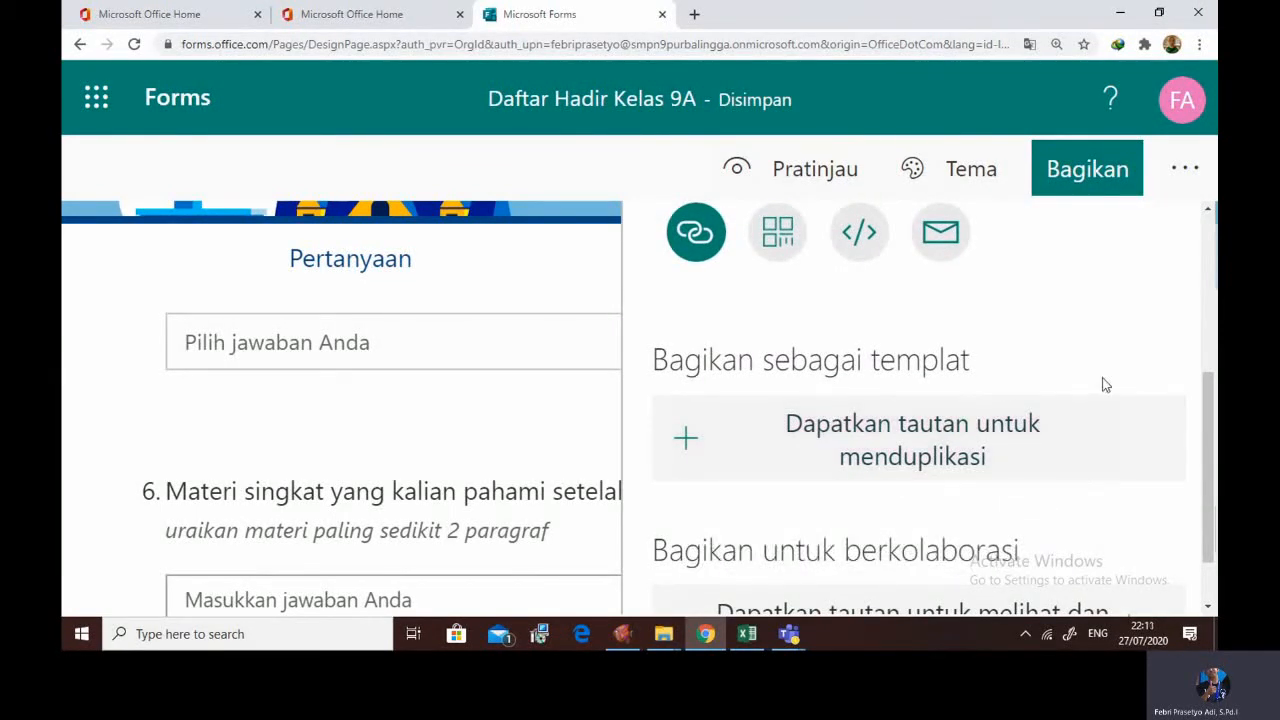
scroll(1100, 380, down, 1)
click(686, 357)
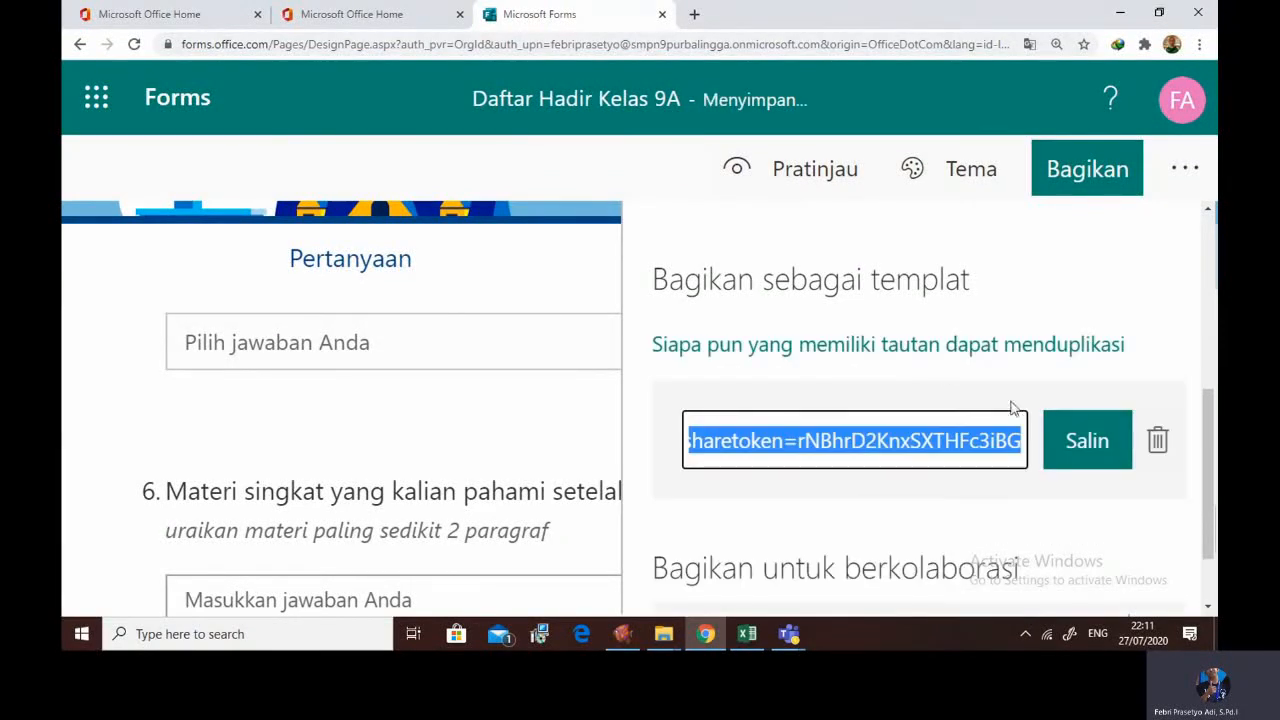
click(1075, 440)
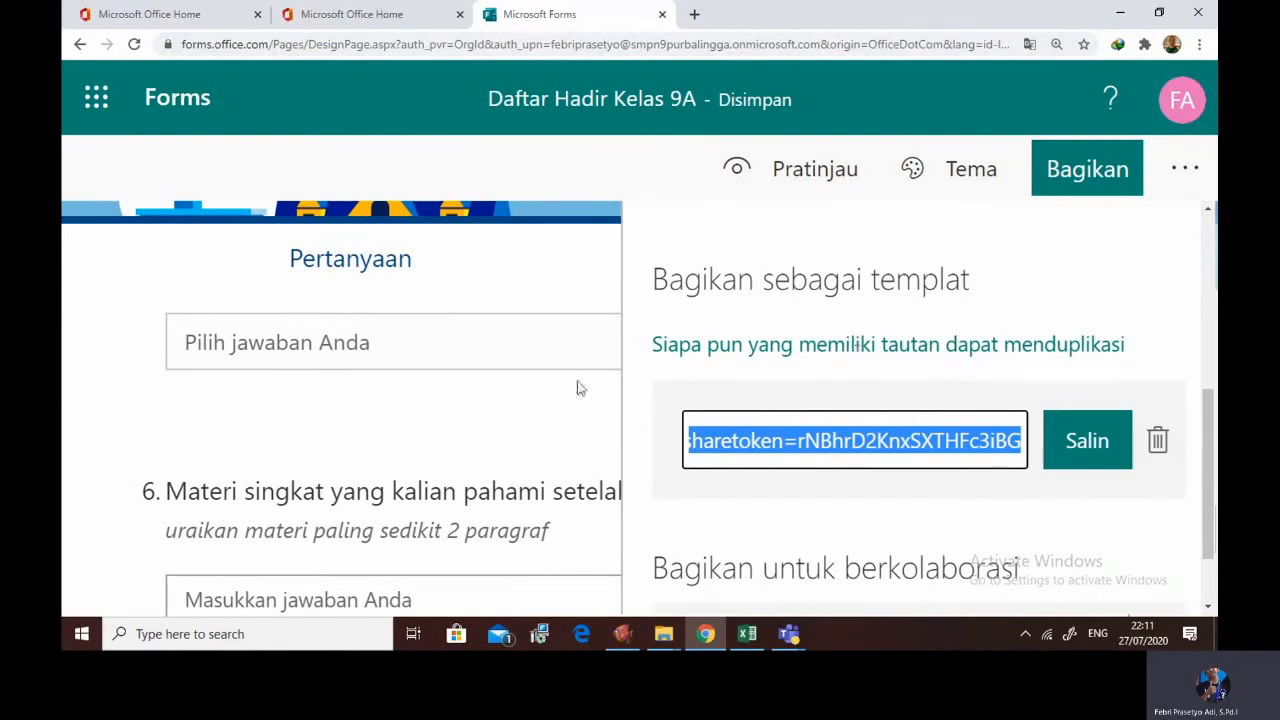
click(1003, 391)
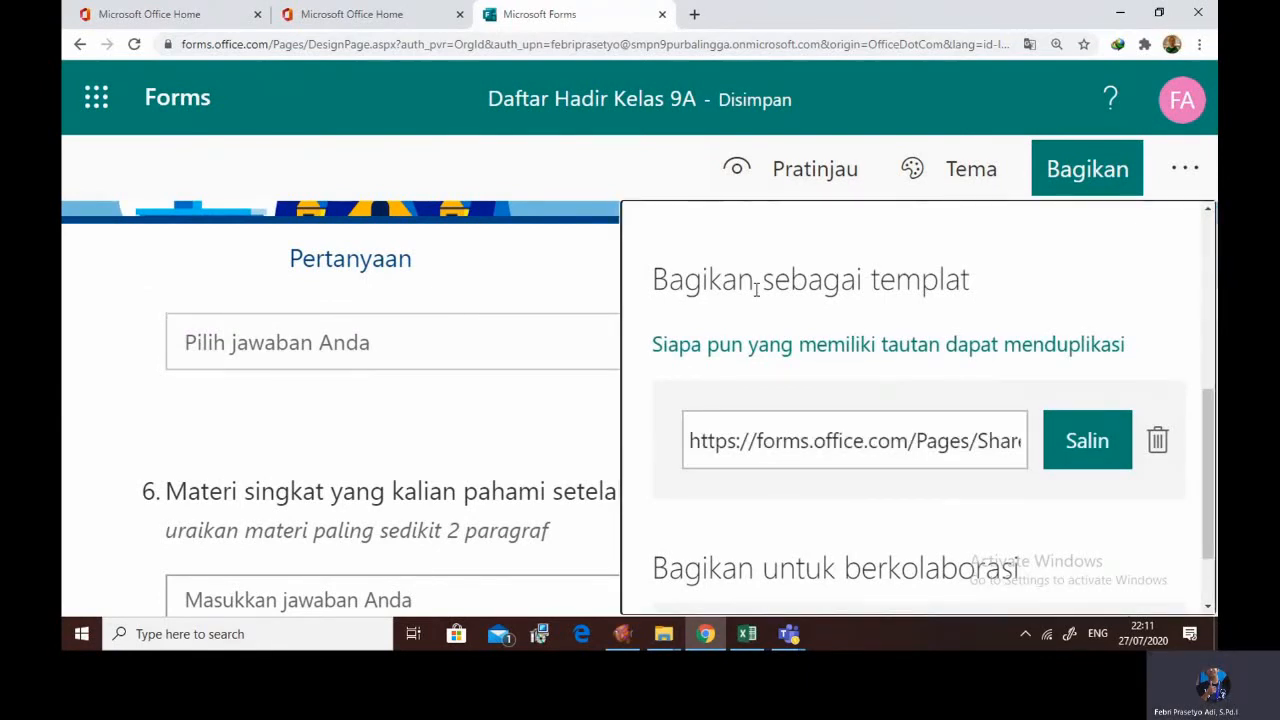
Accept Headphone as the plugged-in device and close the Realtek HD Audio Manager
scroll(757, 412, down, 1)
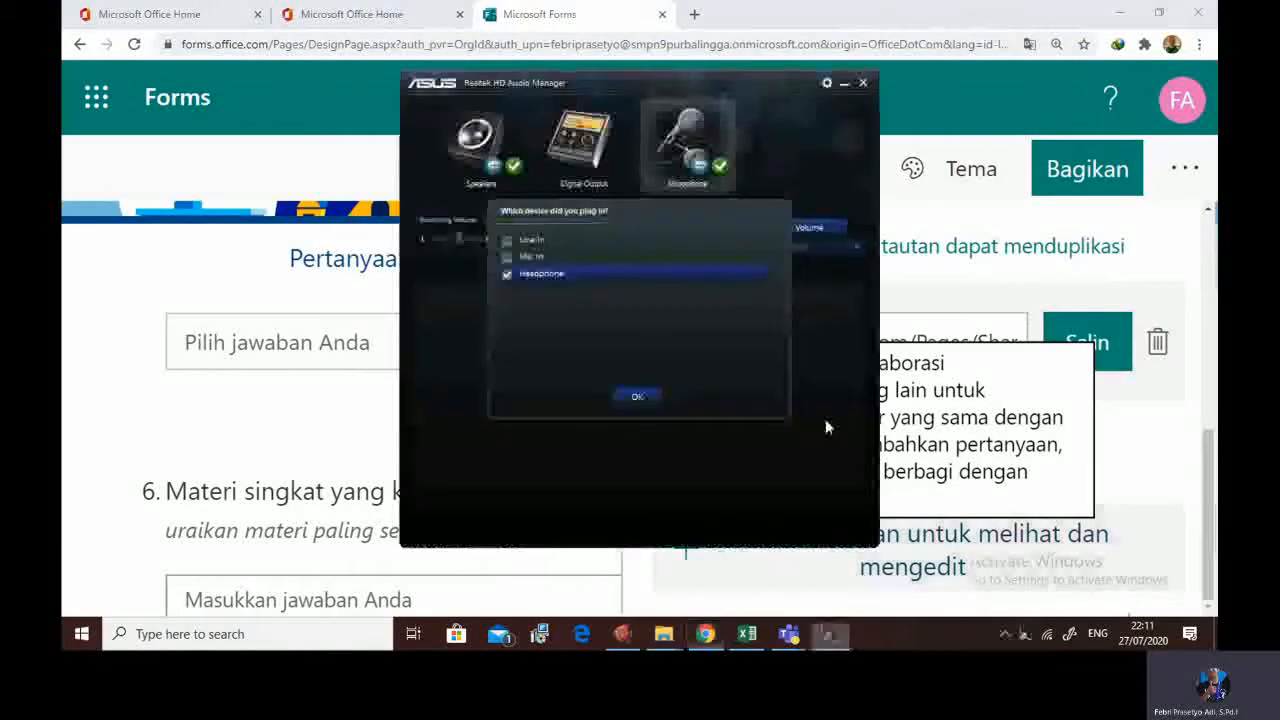
click(634, 394)
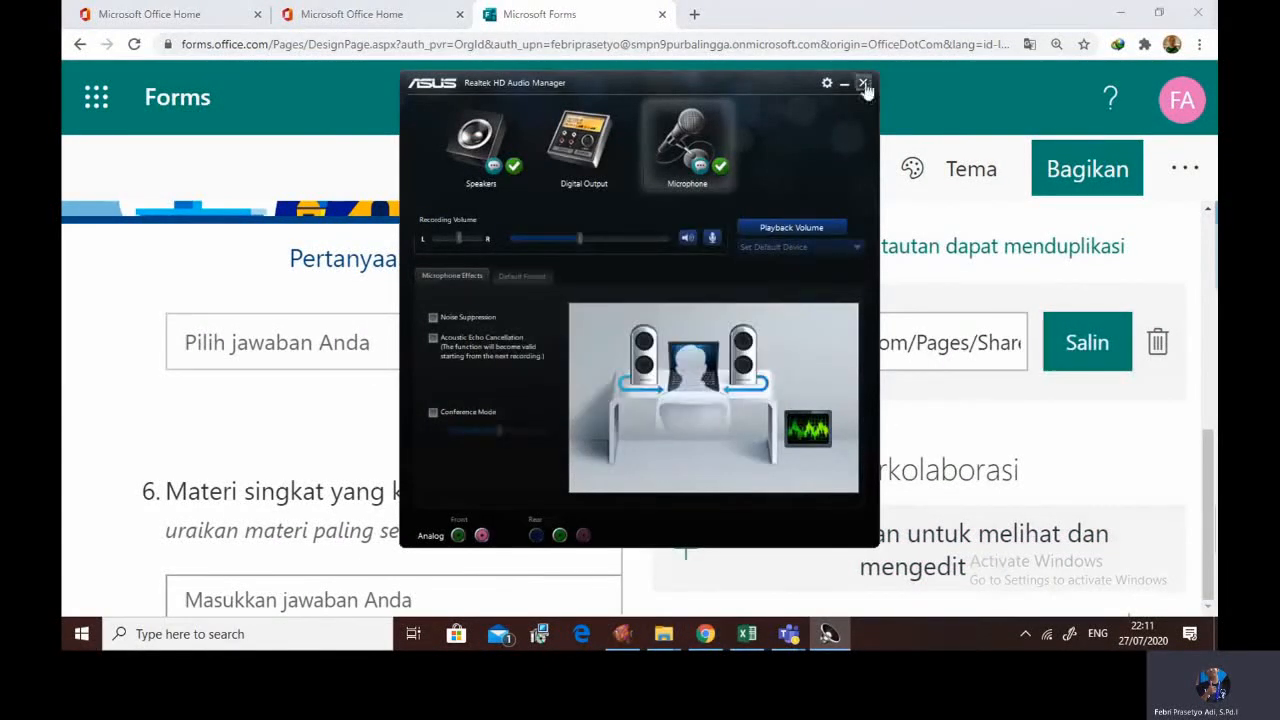
click(863, 84)
Create a collaboration link to view and edit the form for users with an Office 365 work or school account
click(823, 534)
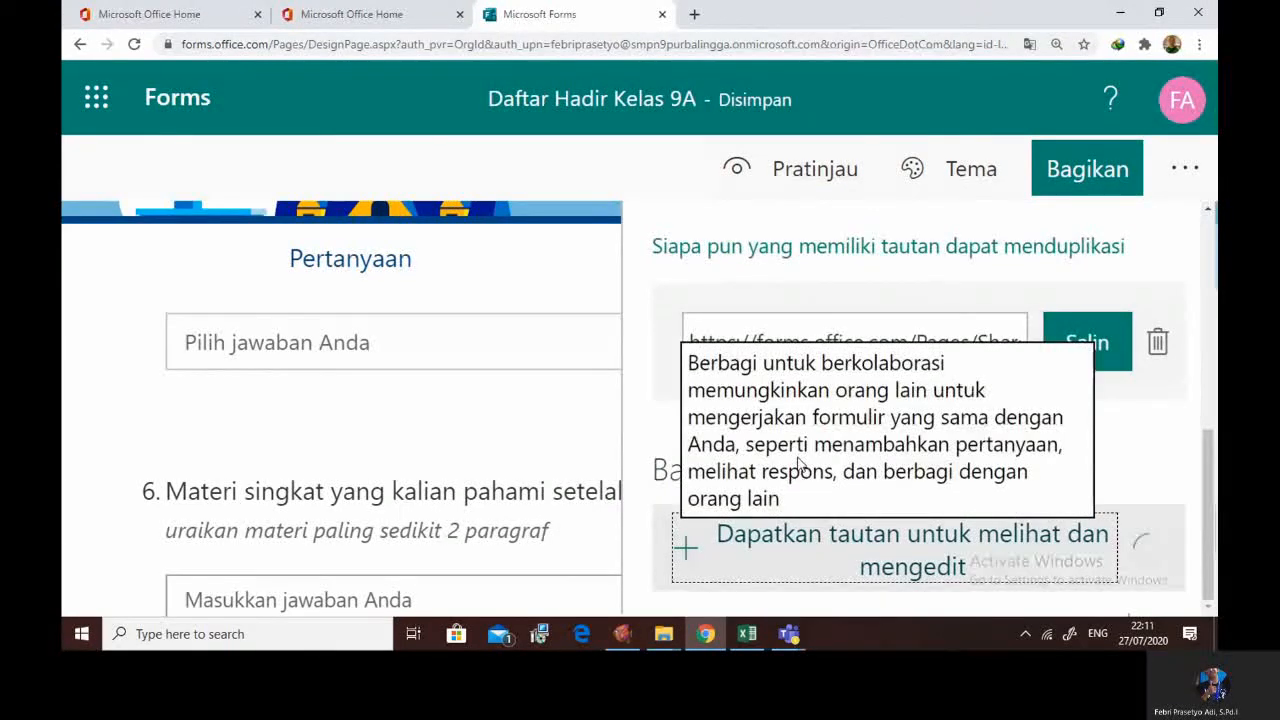
click(865, 535)
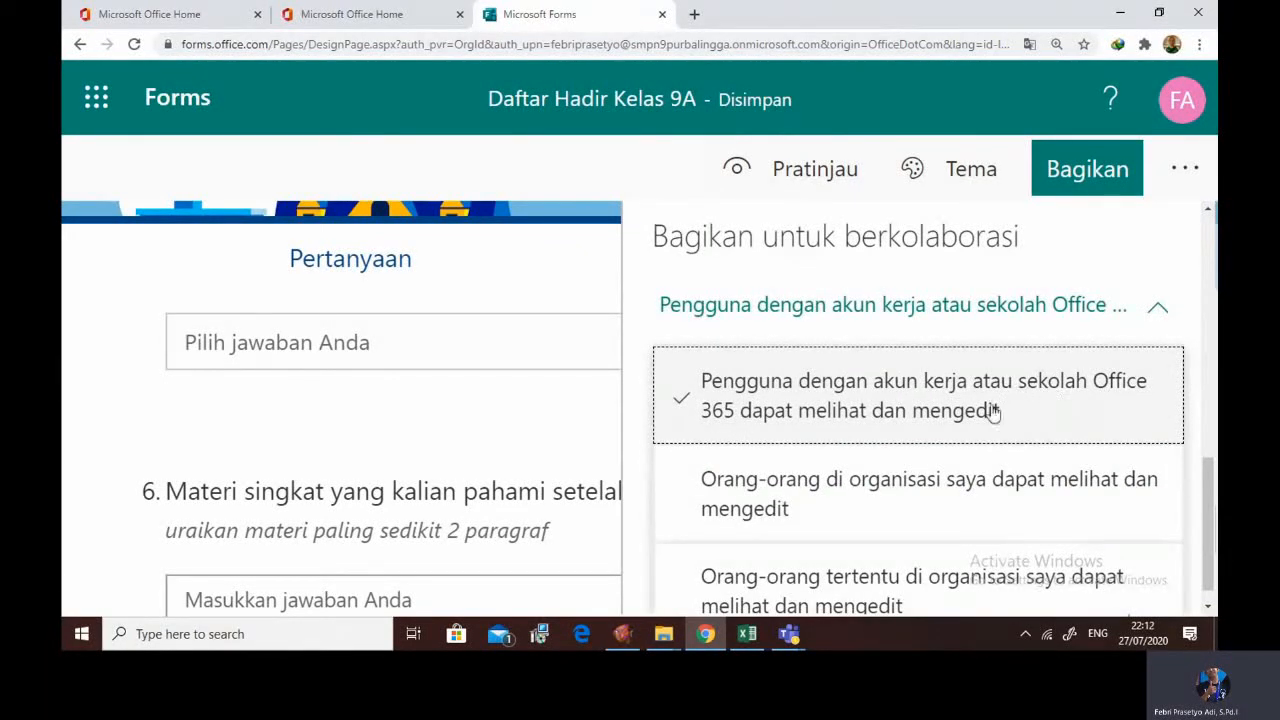
click(700, 410)
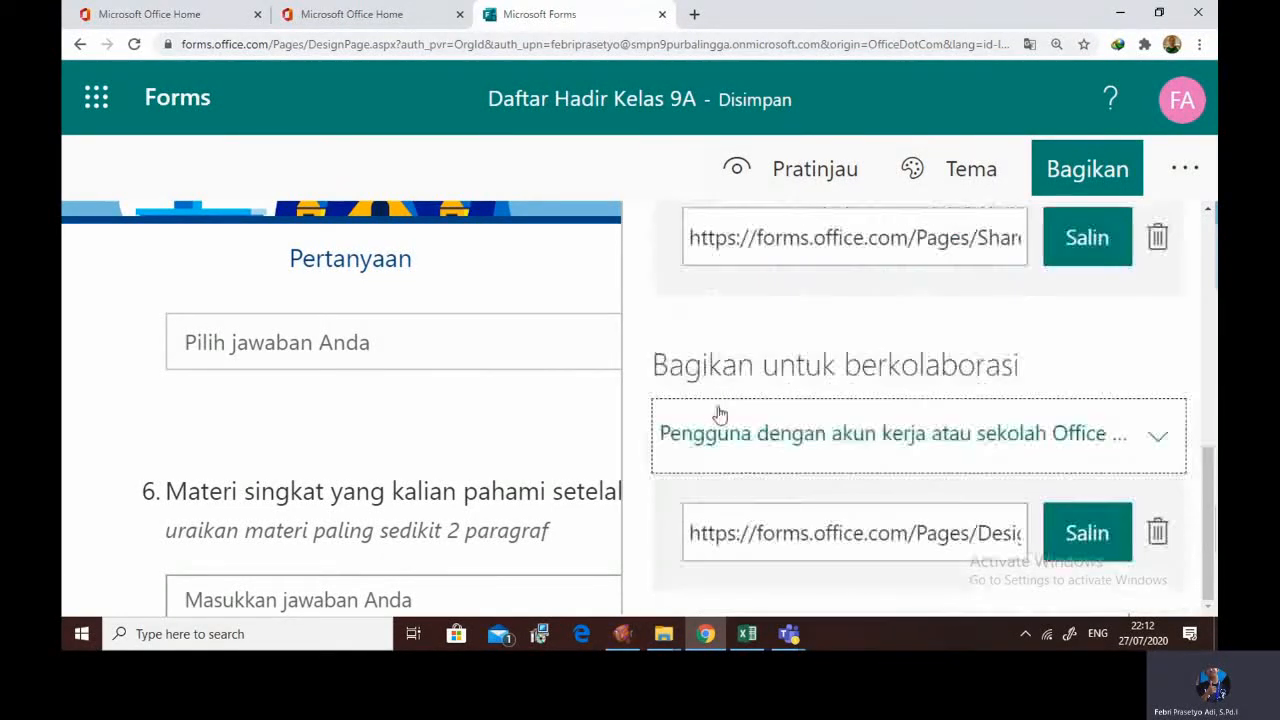
Close the sharing options and open the form's settings (Pengaturan)
scroll(950, 475, up, 5)
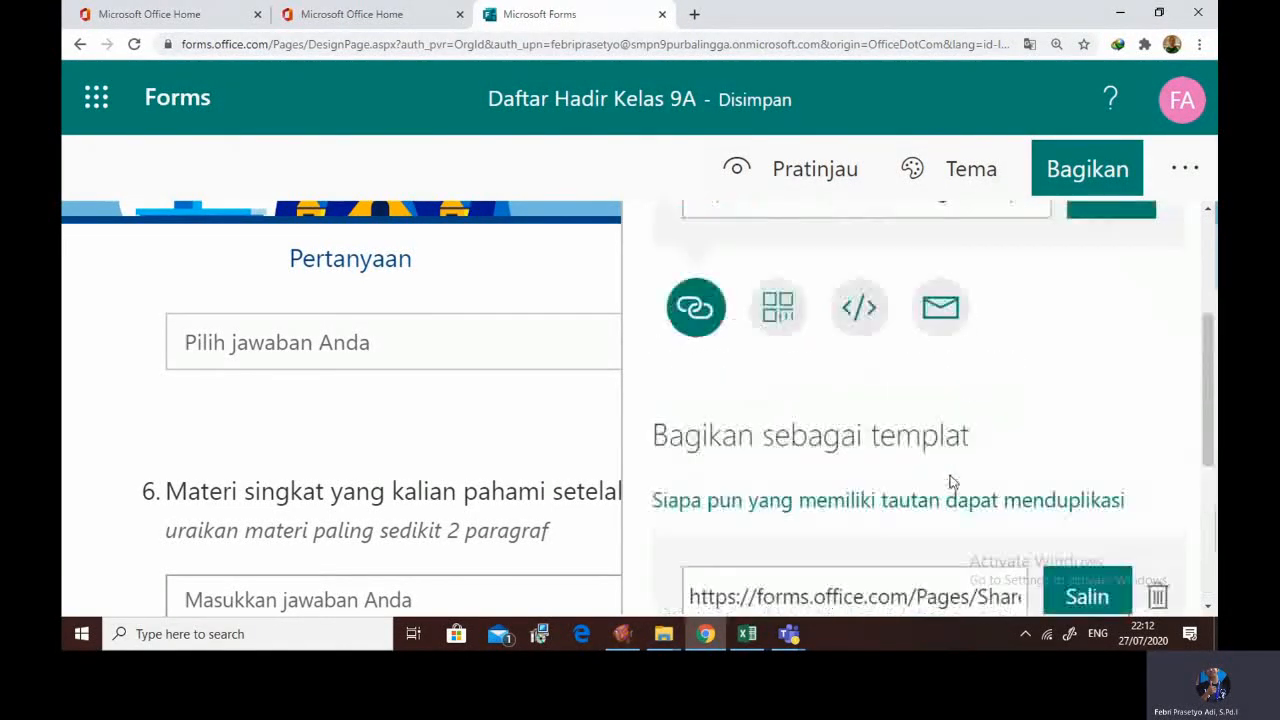
key(ctrl+minus)
key(ctrl+minus)
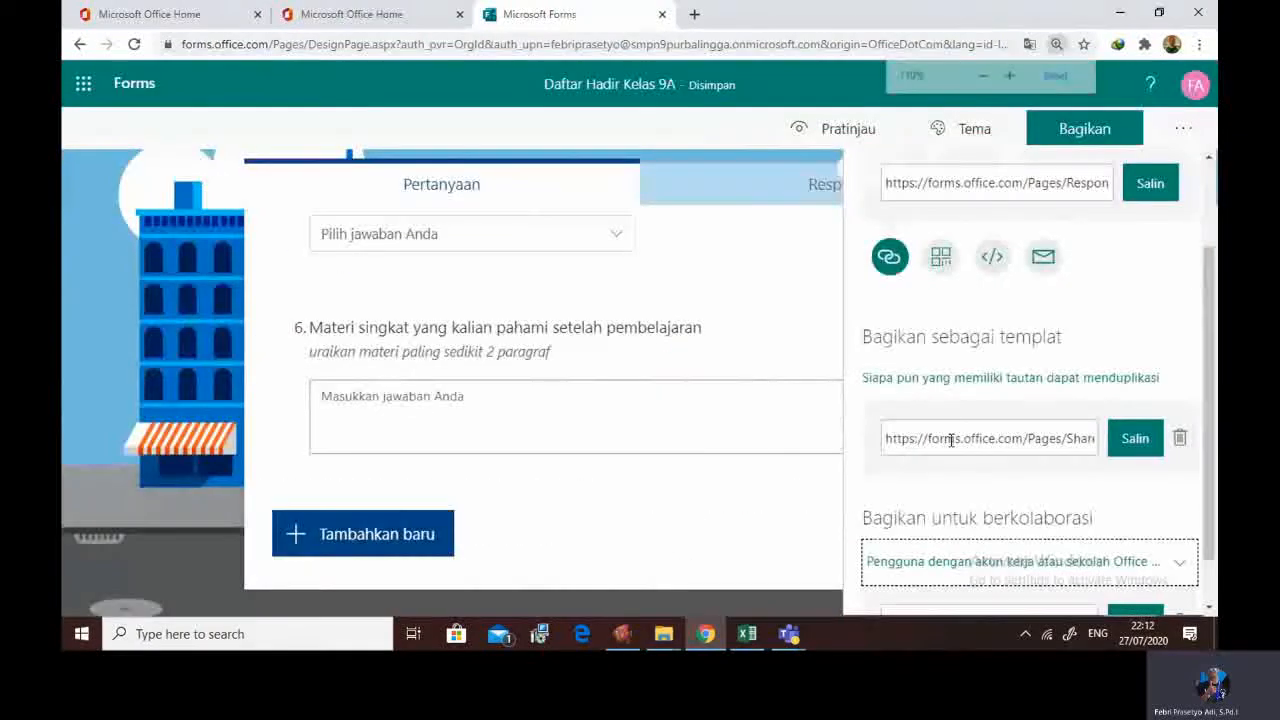
scroll(948, 440, up, 3)
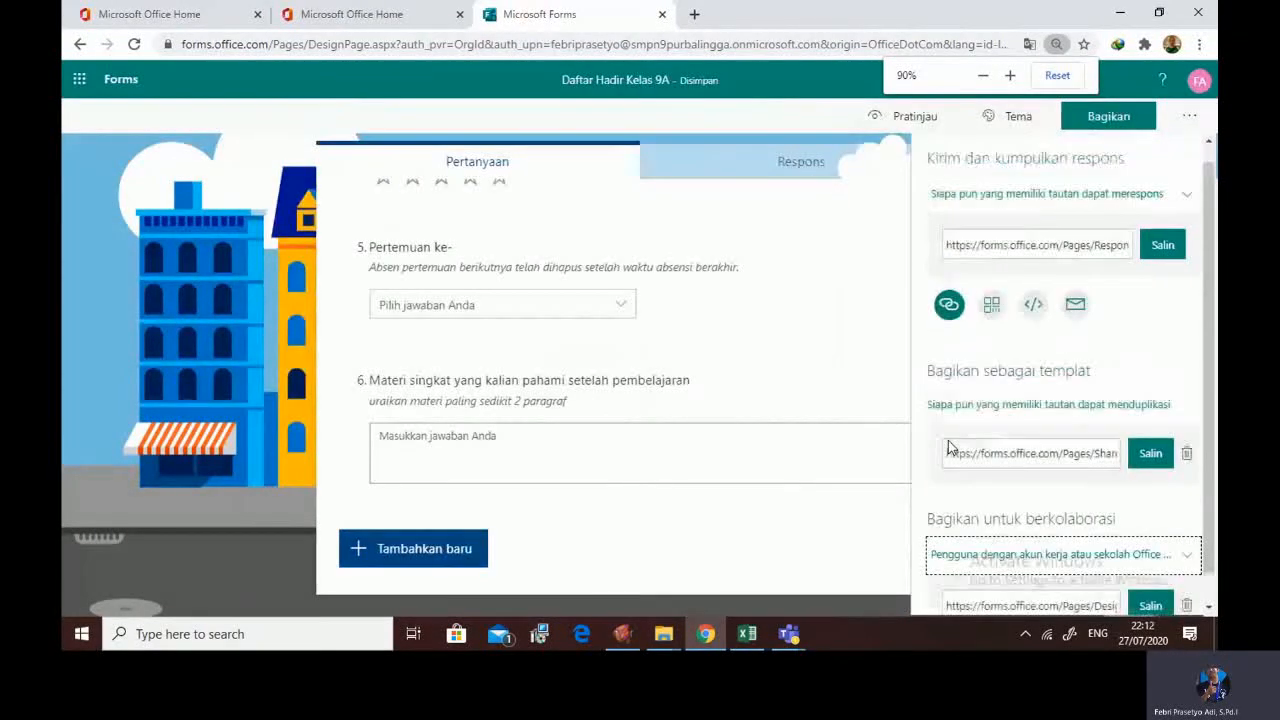
key(ctrl+plus)
key(ctrl+plus)
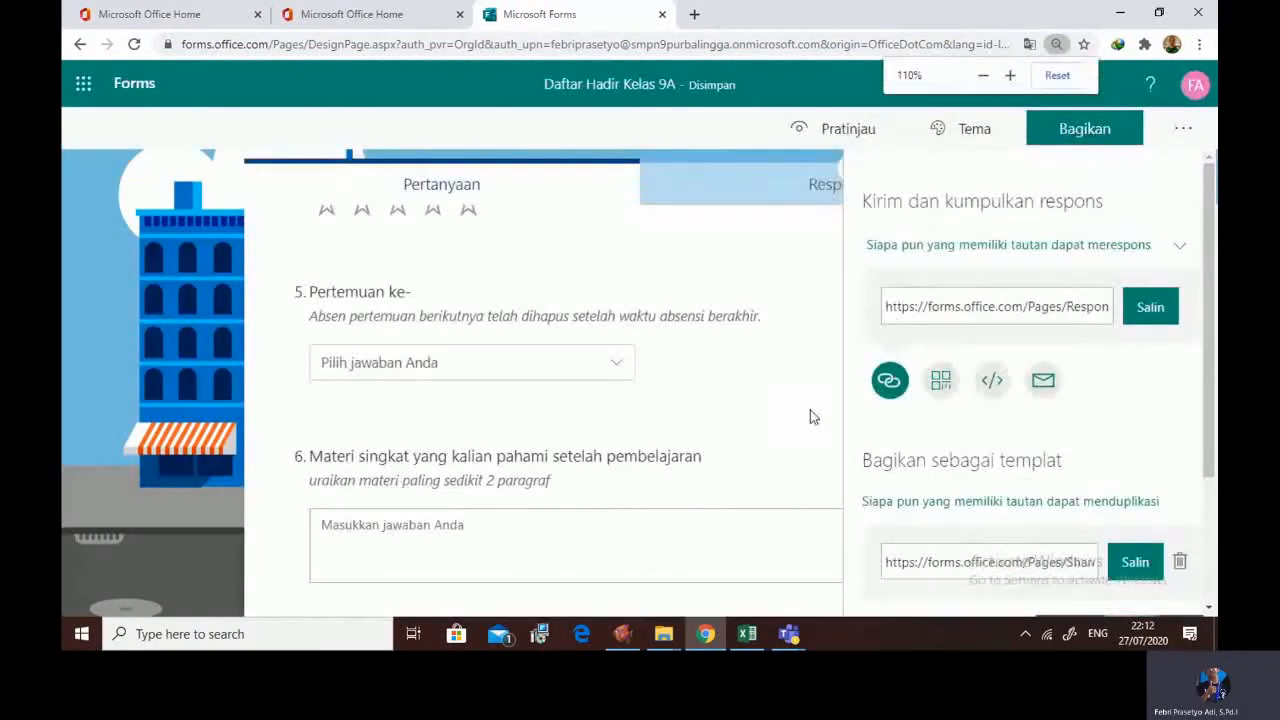
click(1164, 131)
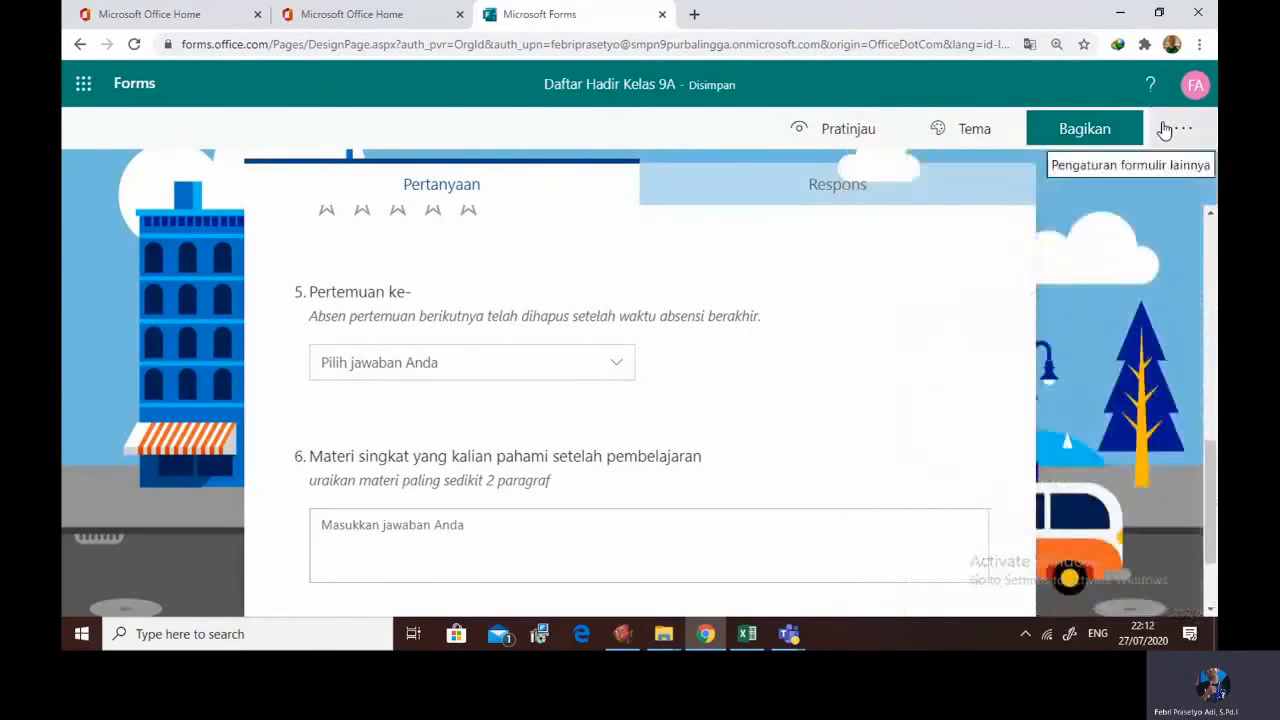
click(1166, 136)
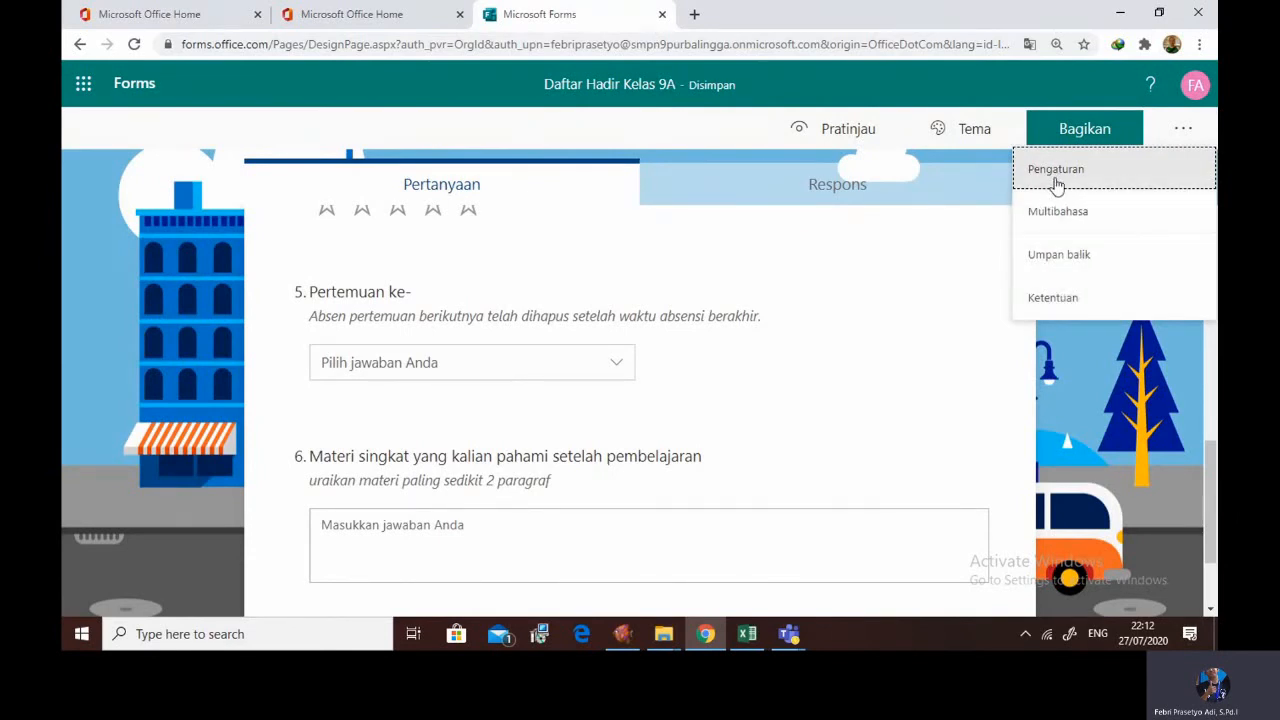
click(1058, 171)
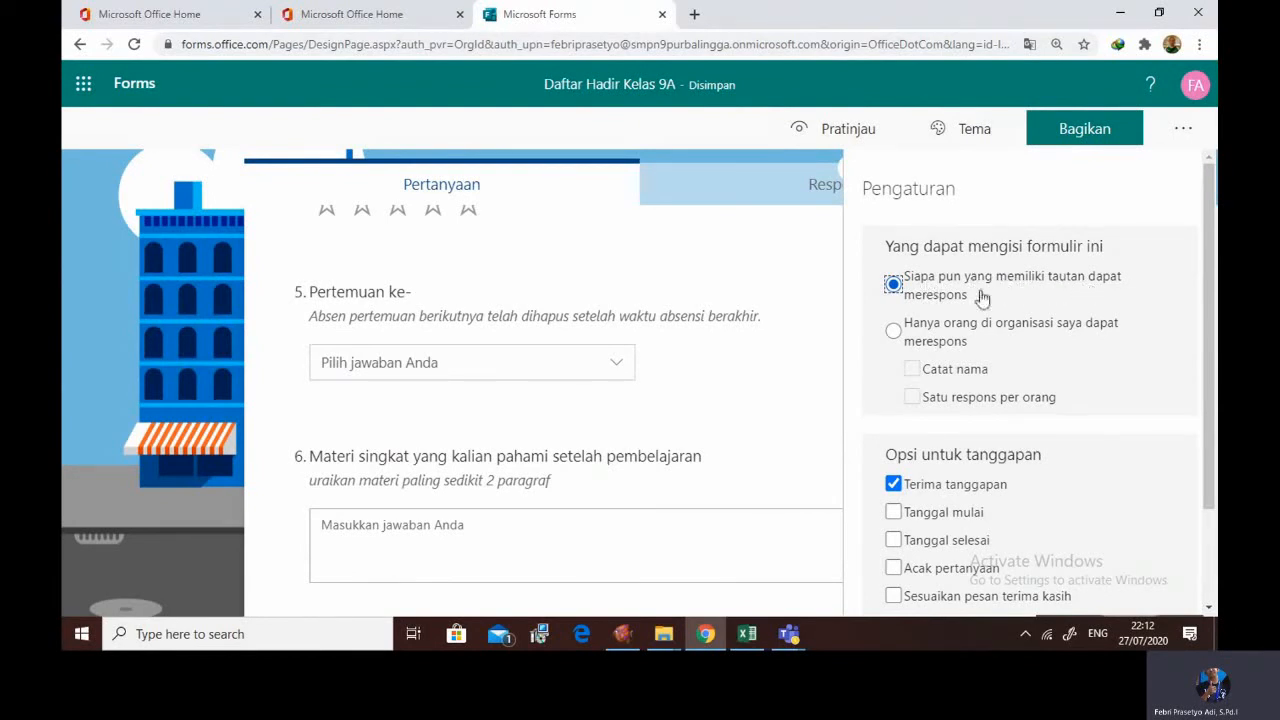
Try limiting responses to people in the organisation with one response per person, and restore access for anyone with the link
scroll(948, 296, down, 1)
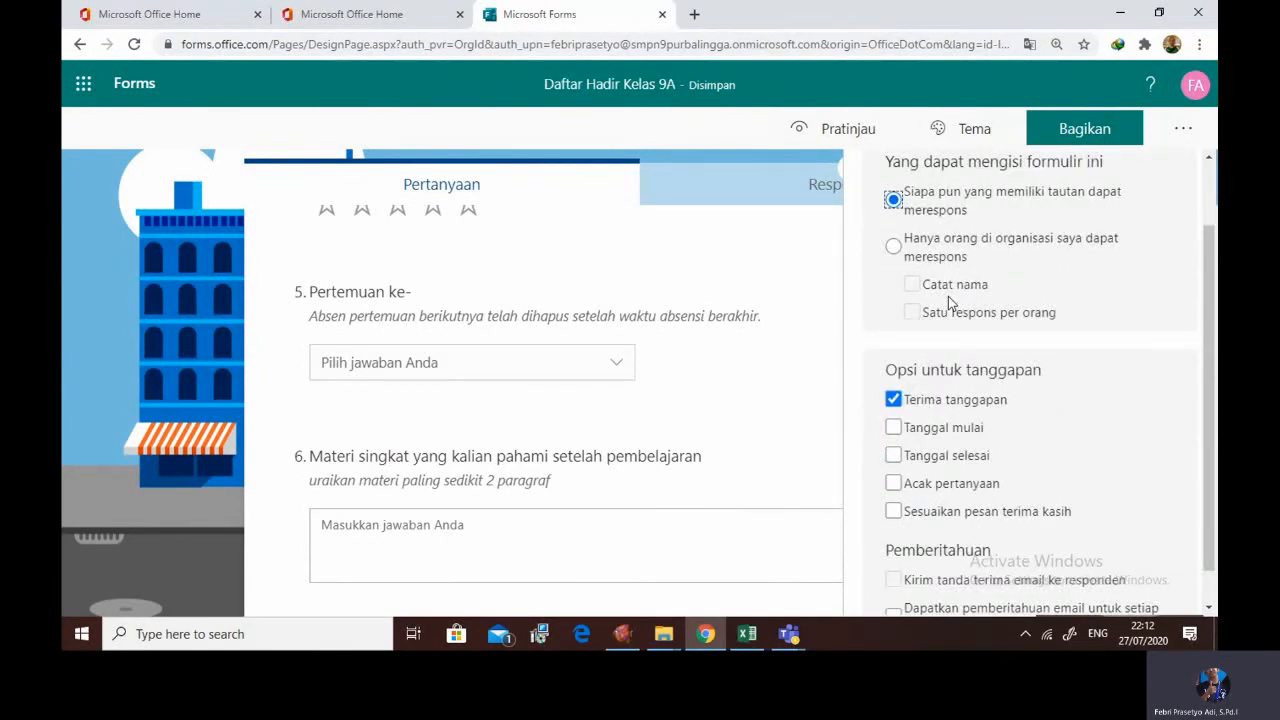
click(893, 248)
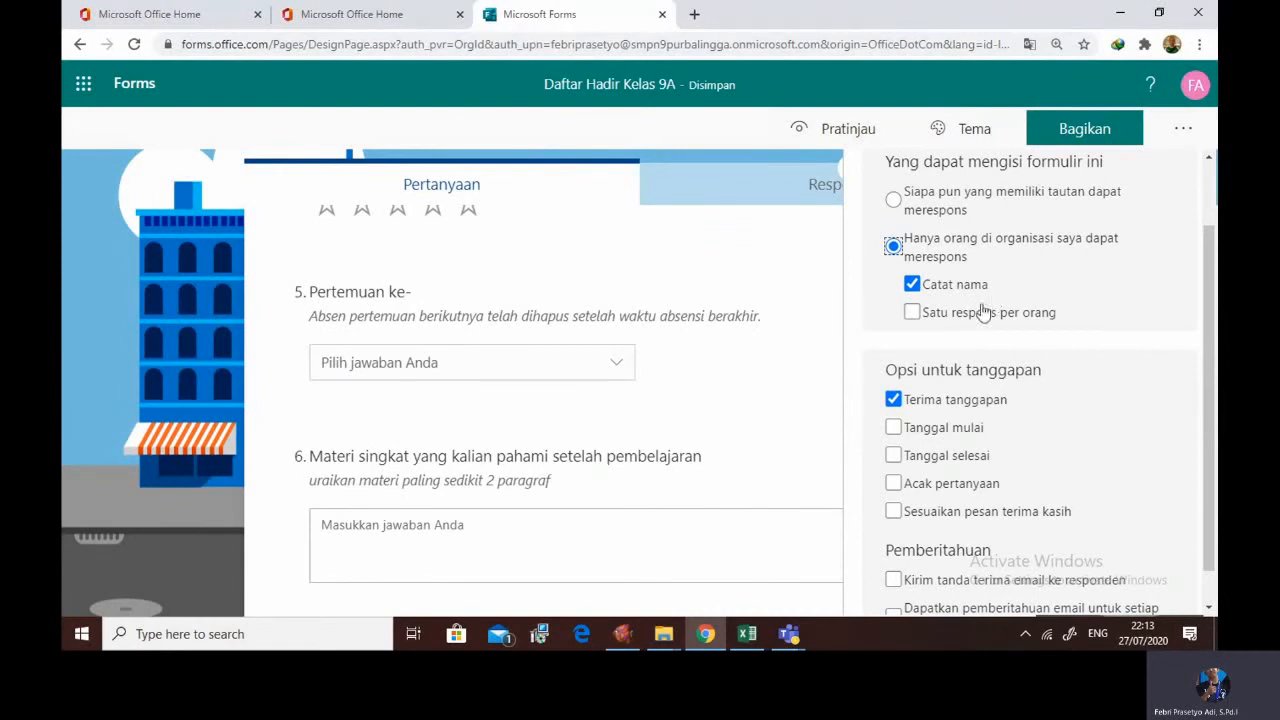
click(912, 313)
click(895, 201)
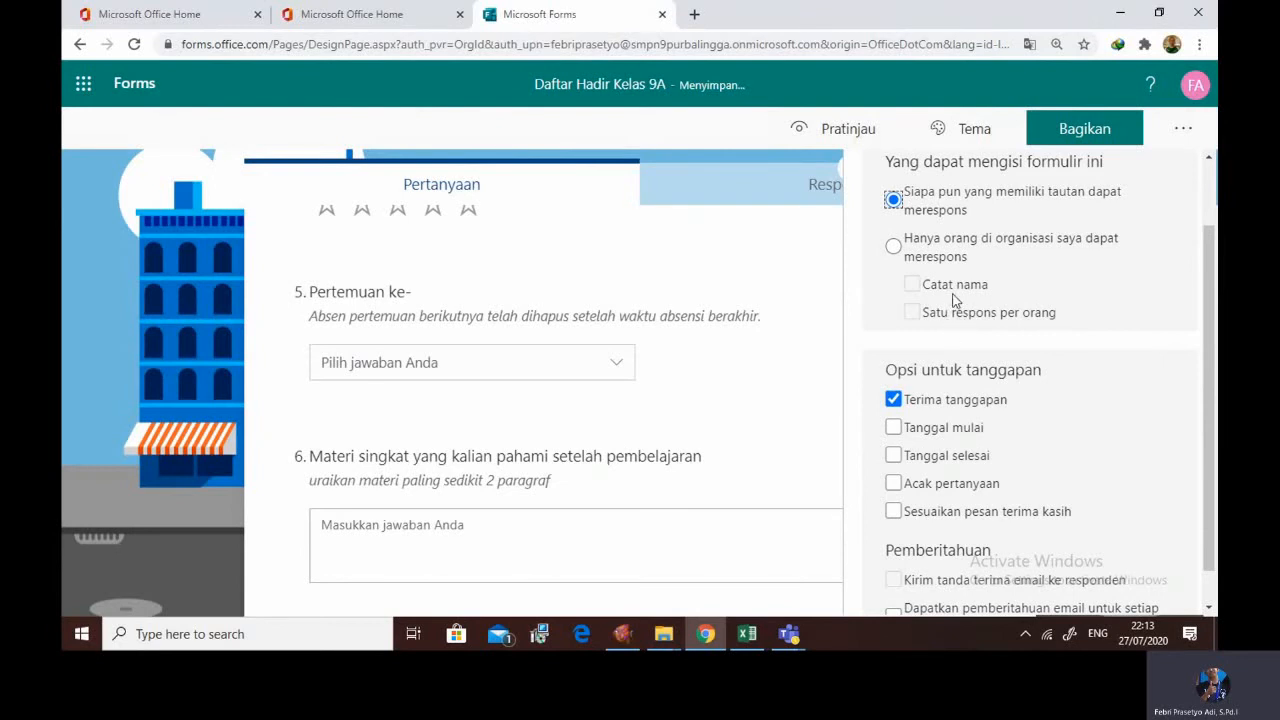
Try turning off "Terima tanggapan" to stop accepting responses, and turn it back on
scroll(955, 300, down, 1)
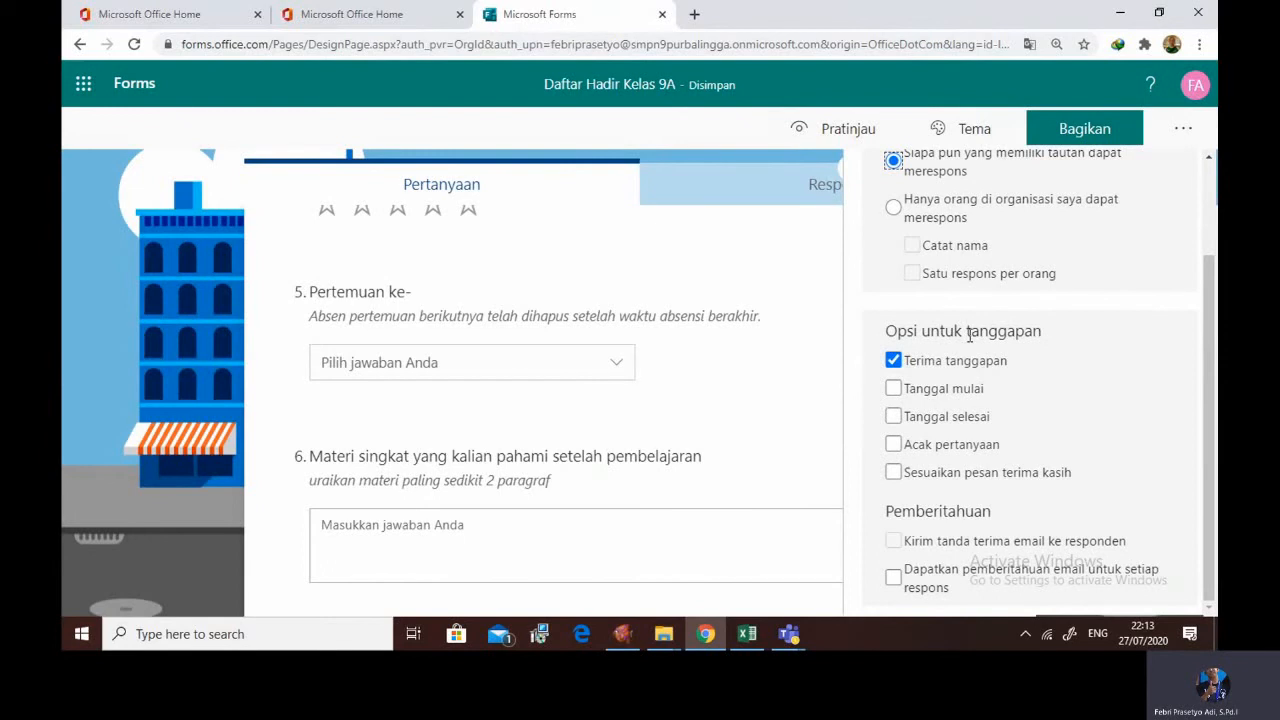
click(894, 362)
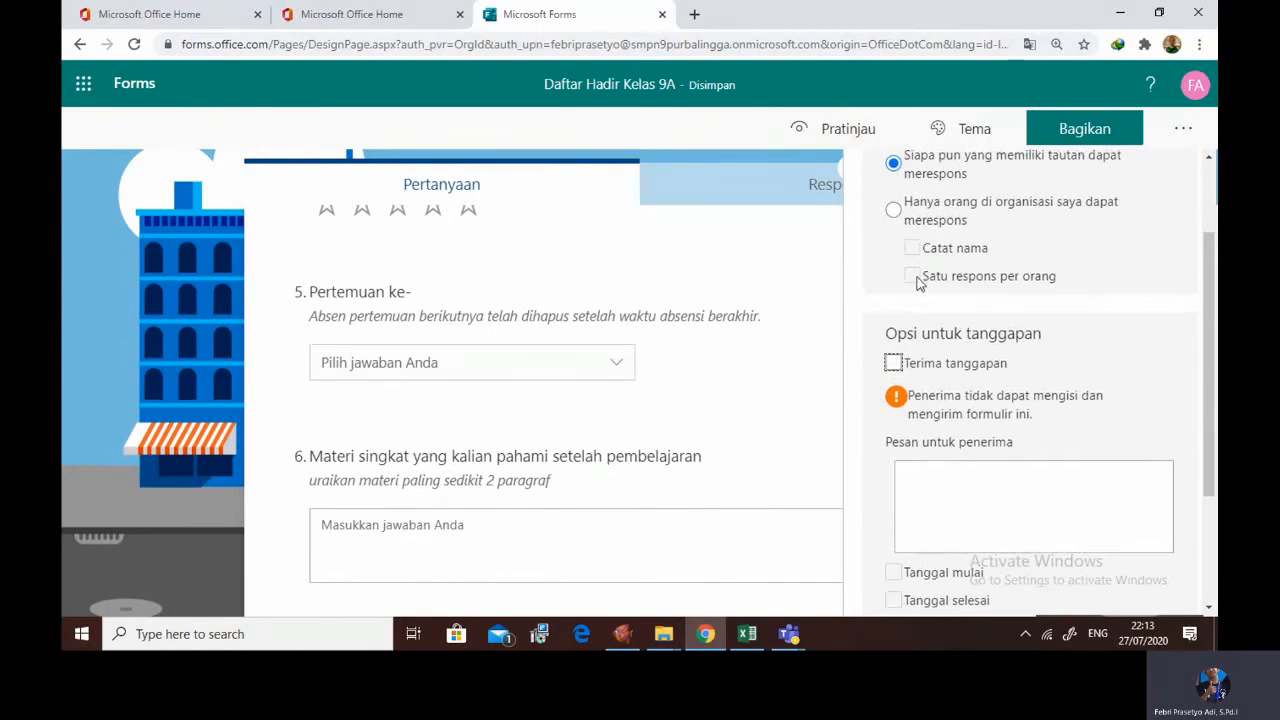
scroll(918, 285, up, 2)
scroll(984, 355, down, 3)
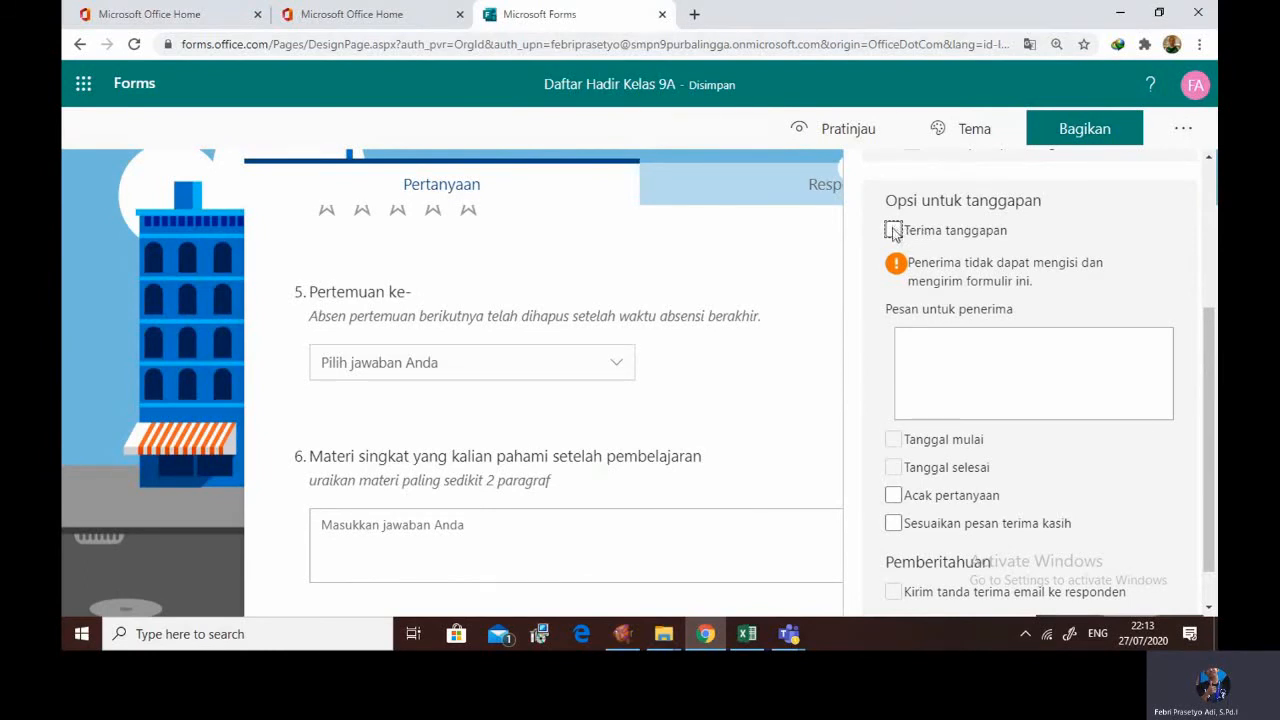
click(893, 231)
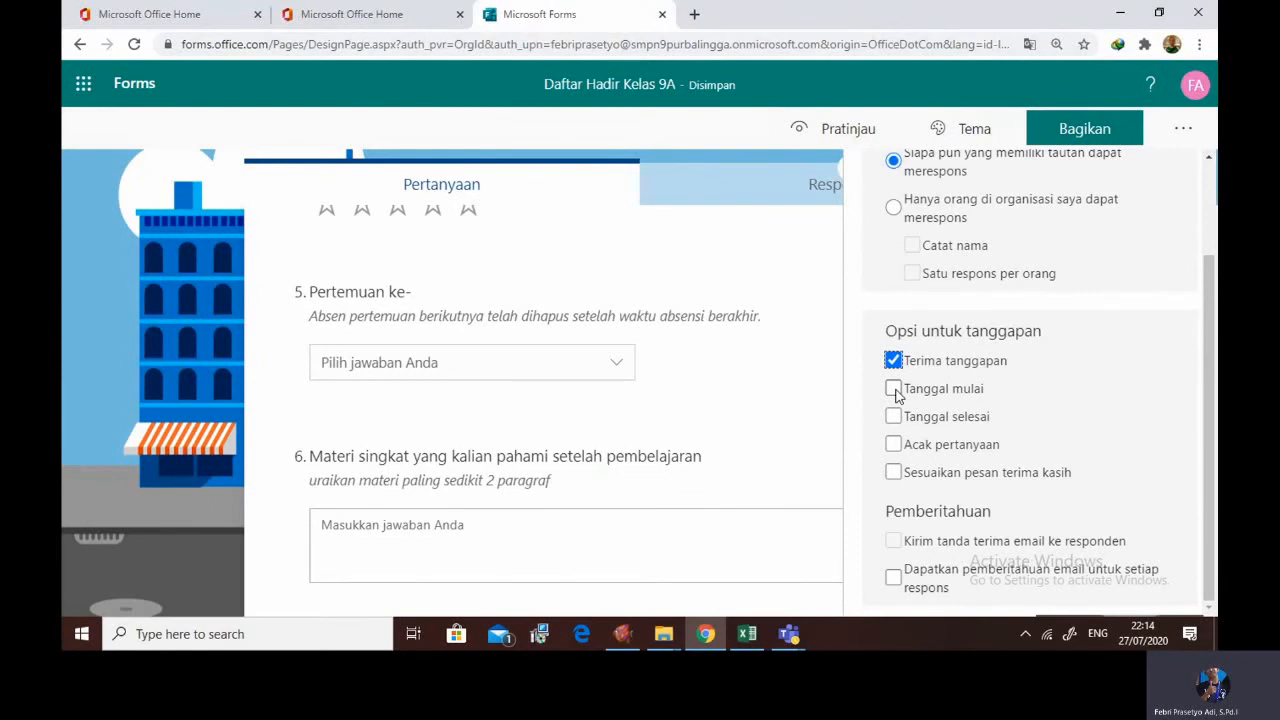
Enable the response start date (Tanggal mulai) on 27/07/2020 and set its time to 20.45
click(894, 390)
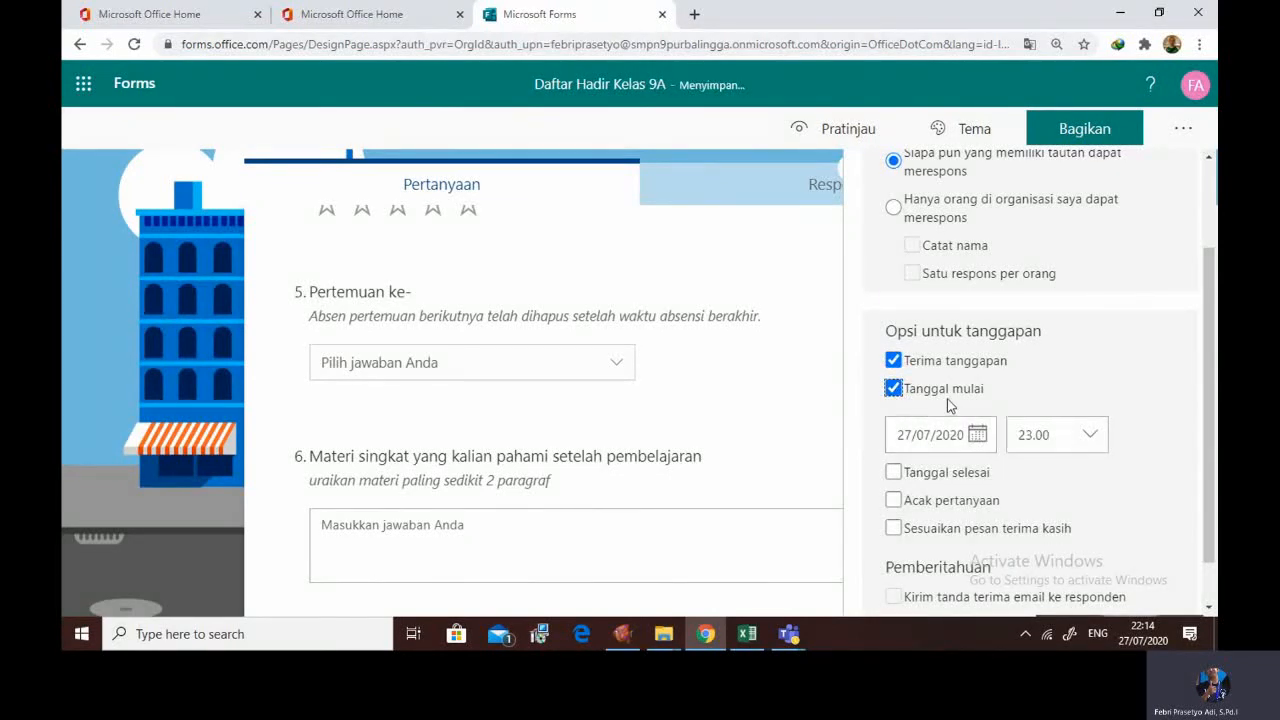
click(1090, 434)
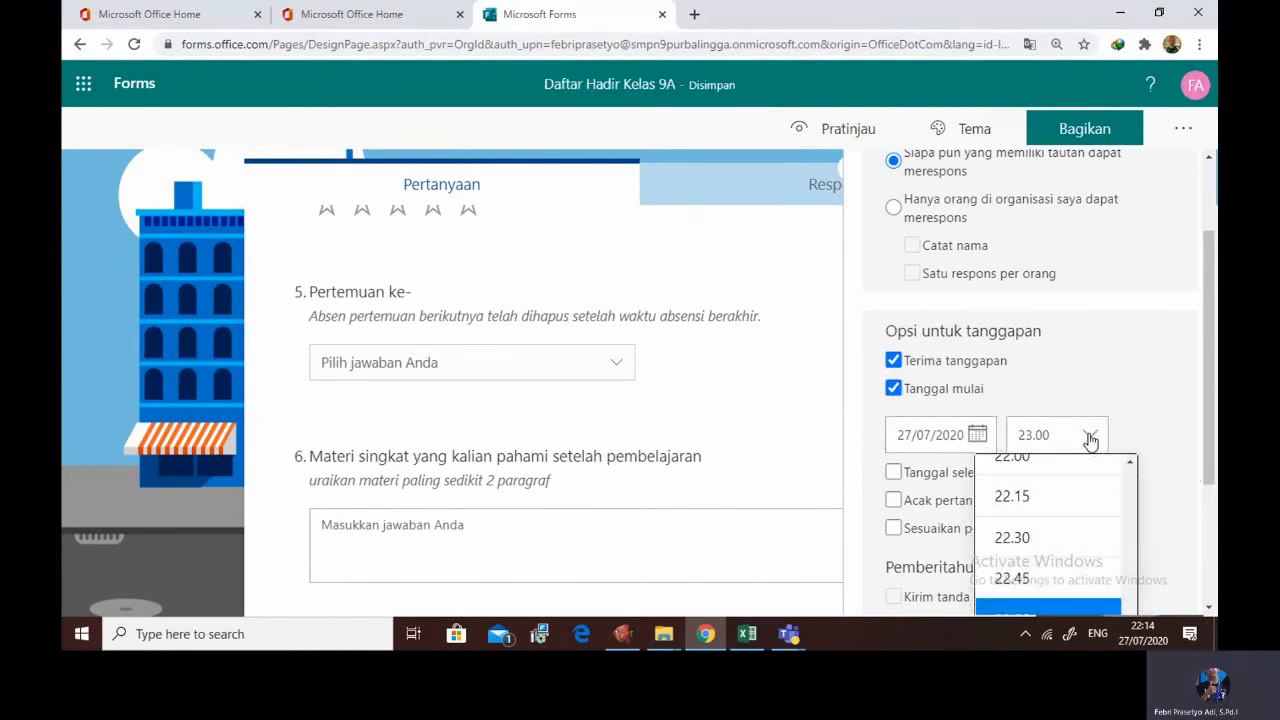
scroll(1055, 490, up, 3)
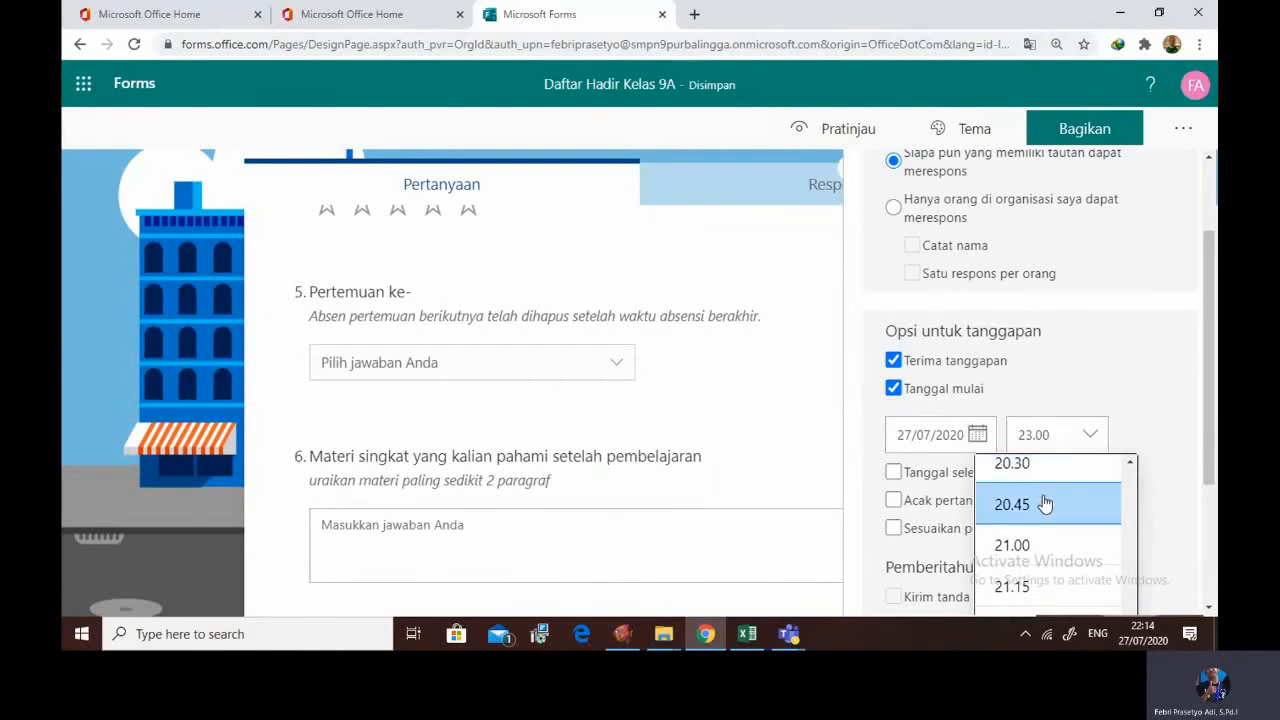
click(1043, 497)
Enable the response end date (Tanggal selesai) on 27/07/2020 and set its time to 21.45
click(893, 472)
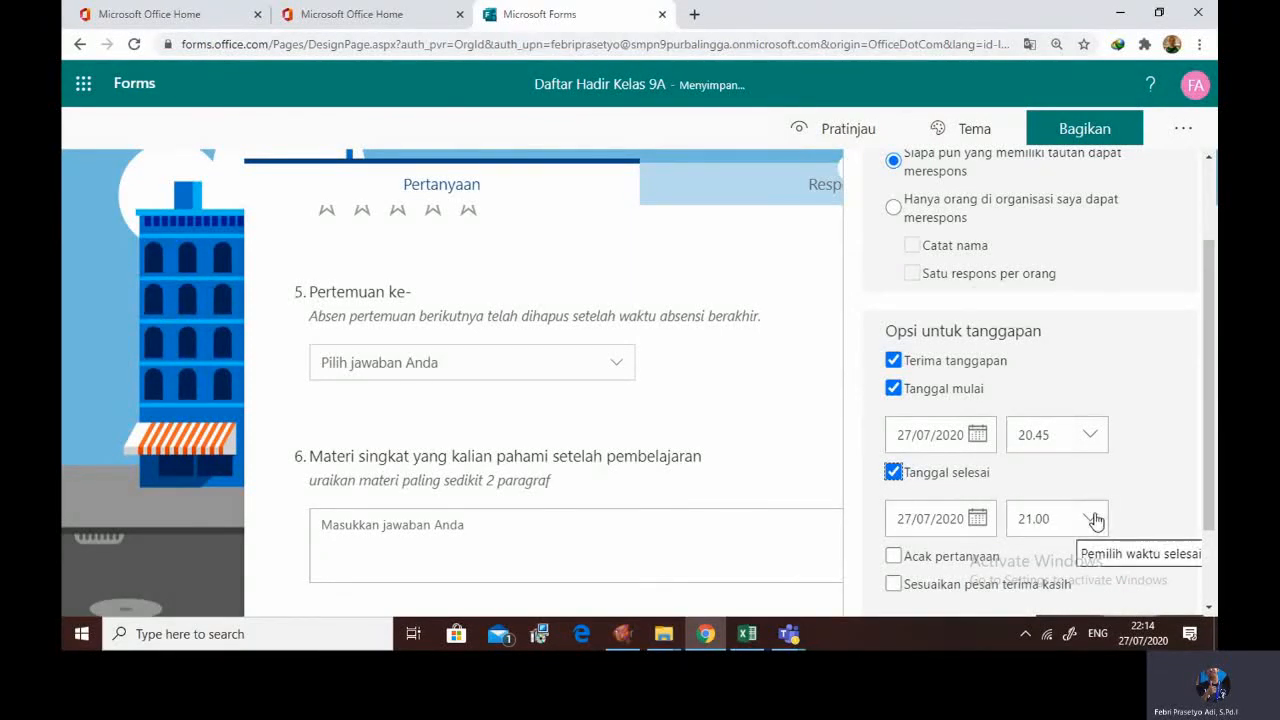
scroll(1096, 520, down, 1)
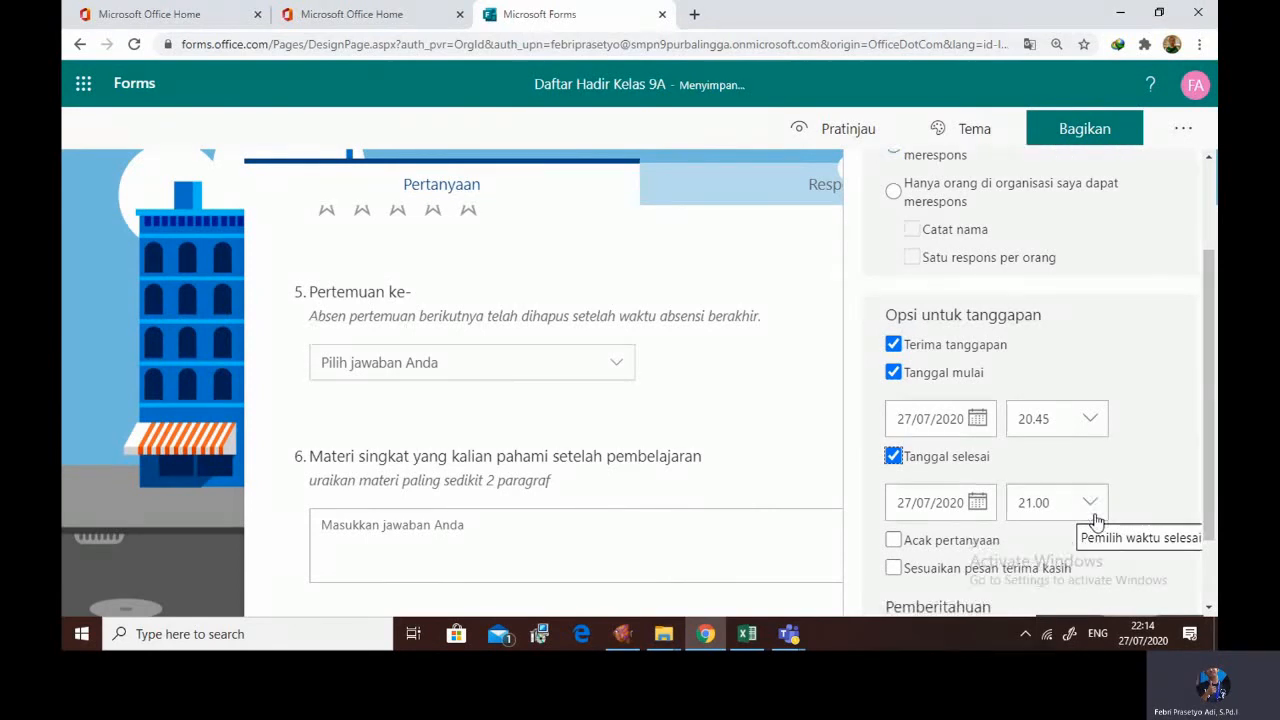
click(1088, 437)
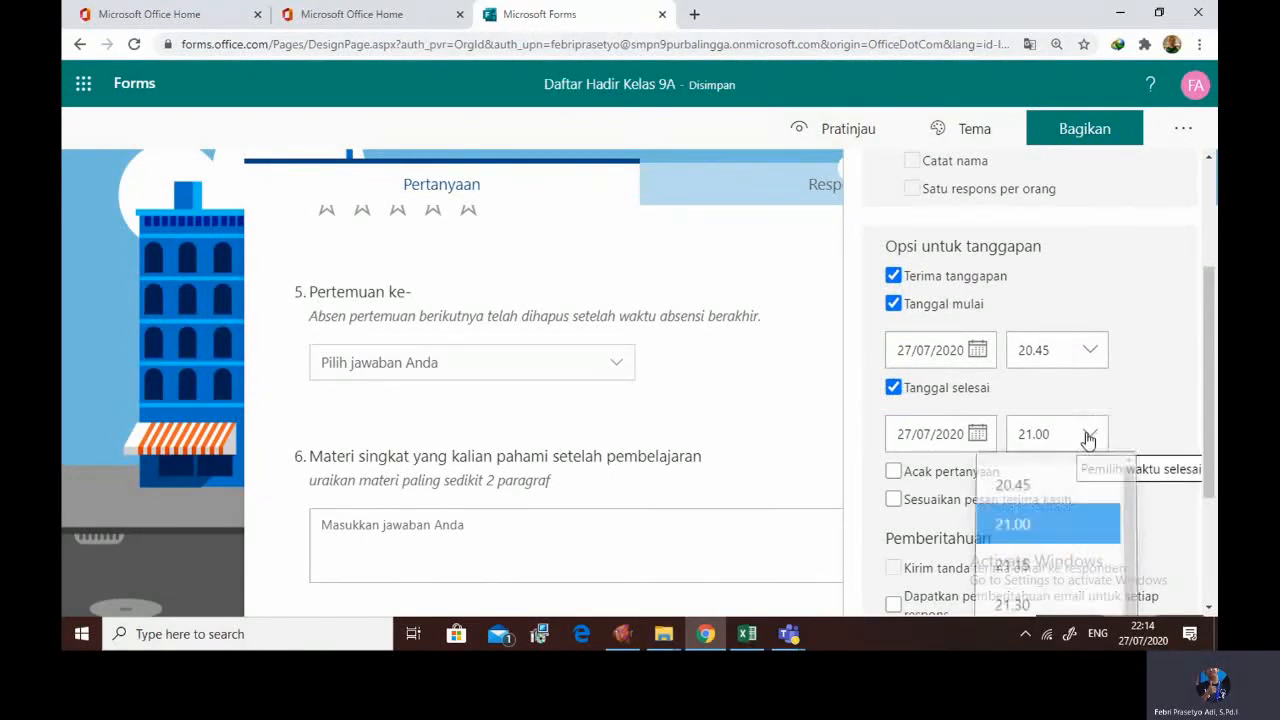
click(1009, 493)
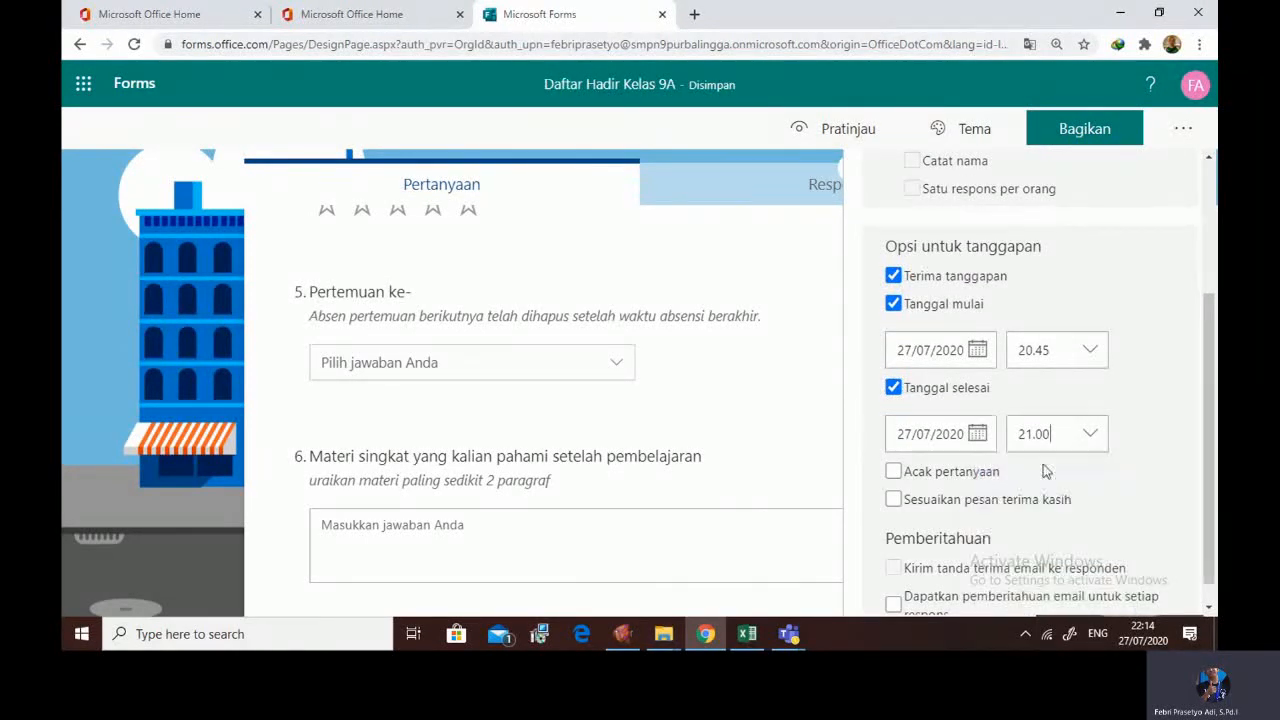
click(1093, 440)
click(1030, 600)
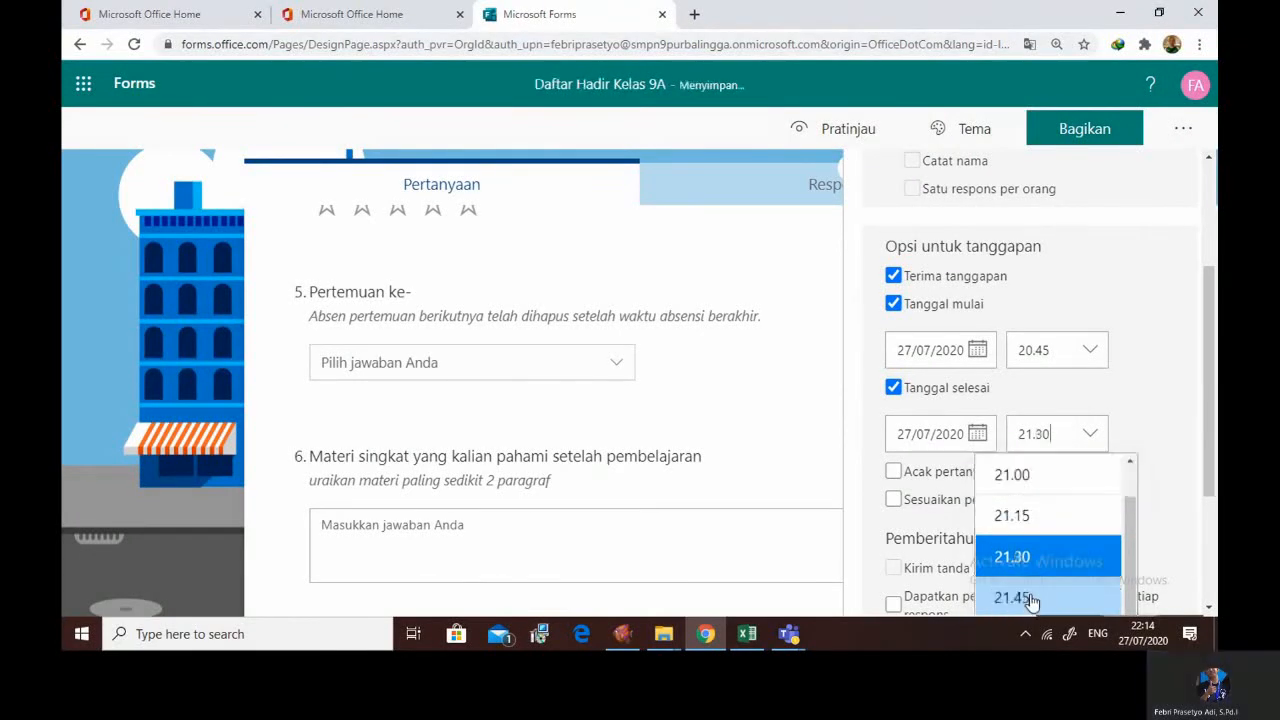
click(1088, 434)
scroll(1047, 510, down, 2)
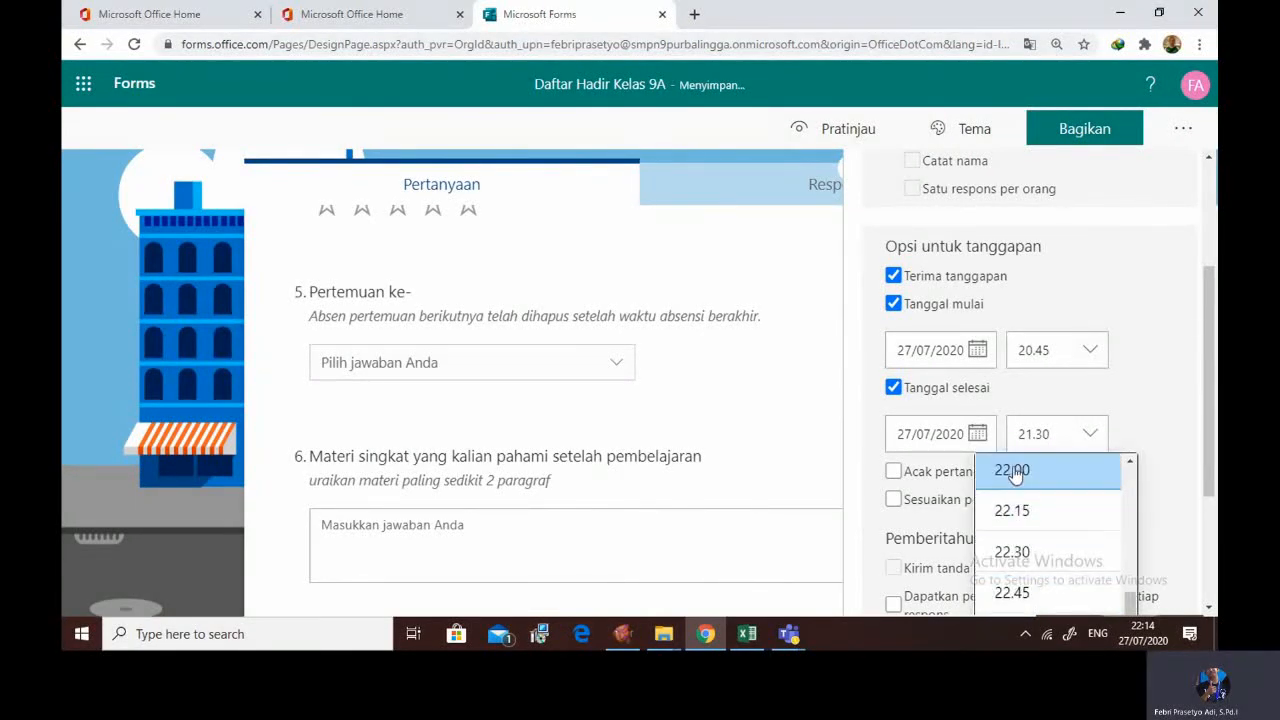
scroll(1048, 500, up, 1)
click(1040, 520)
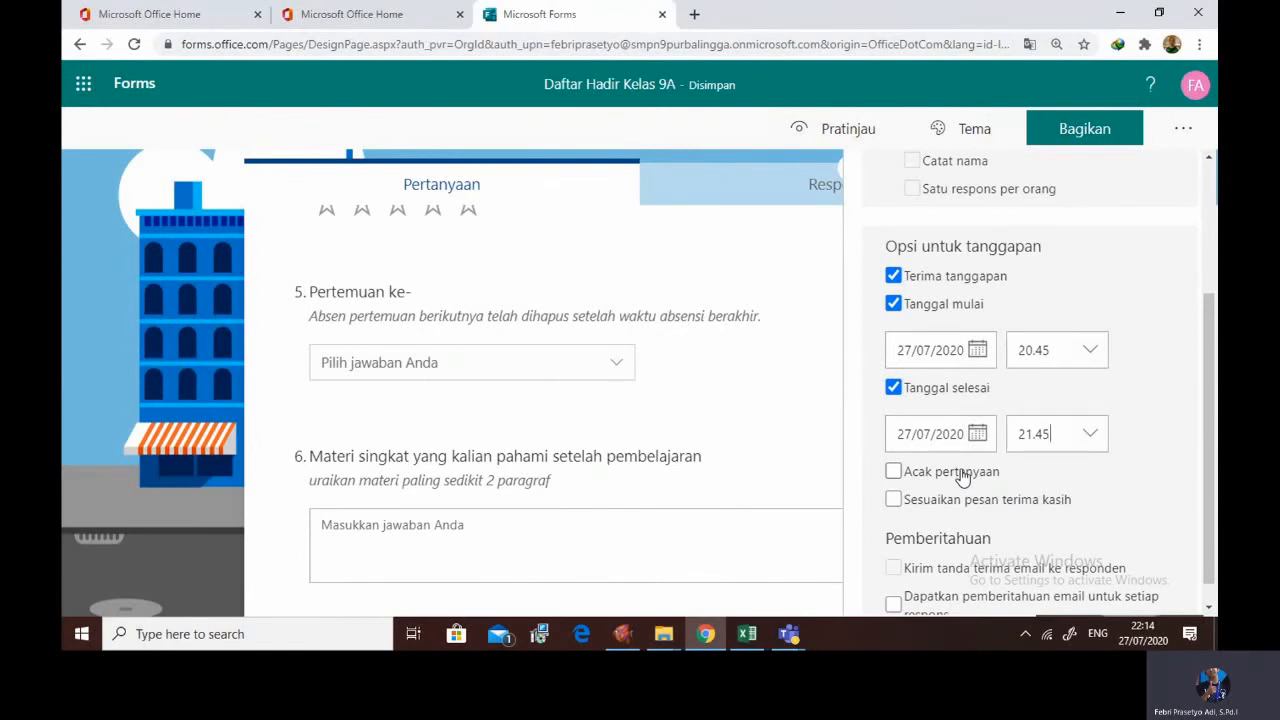
Enable the custom thank-you message (Sesuaikan pesan terima kasih) and replace its text with "Jangan lupa belajar lagi ya..."
scroll(962, 478, down, 1)
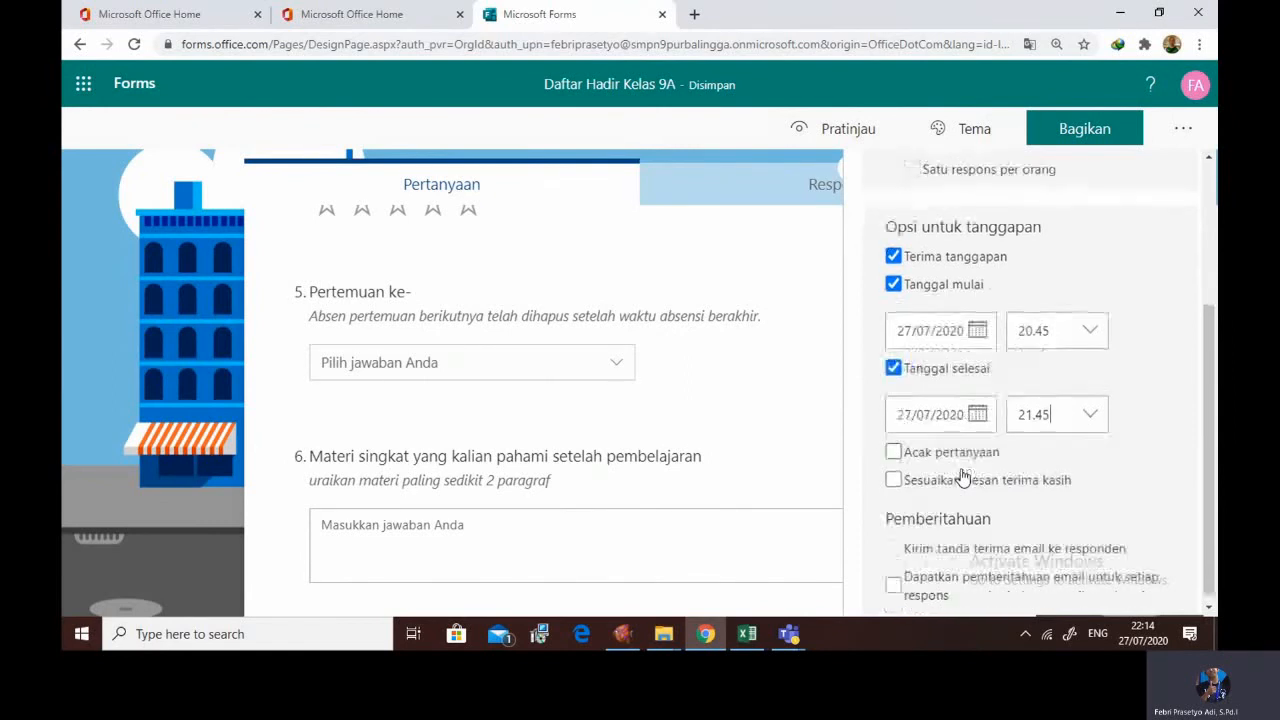
click(894, 474)
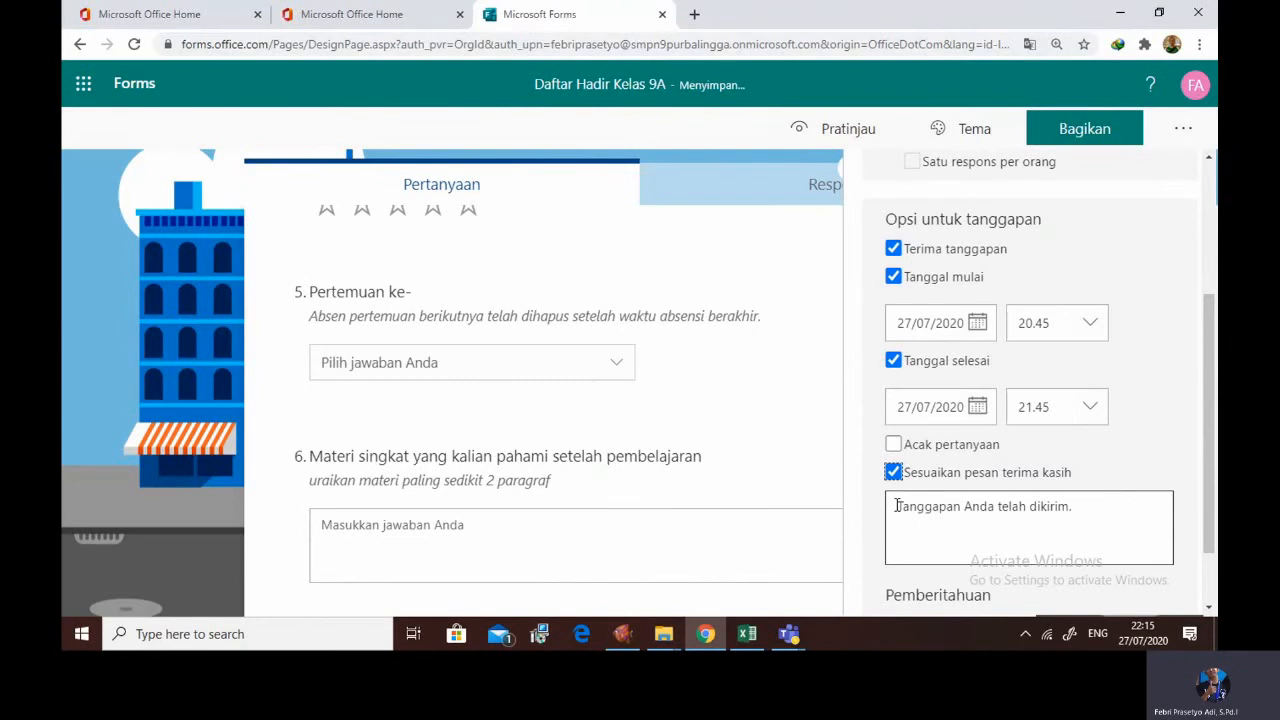
triple_click(897, 506)
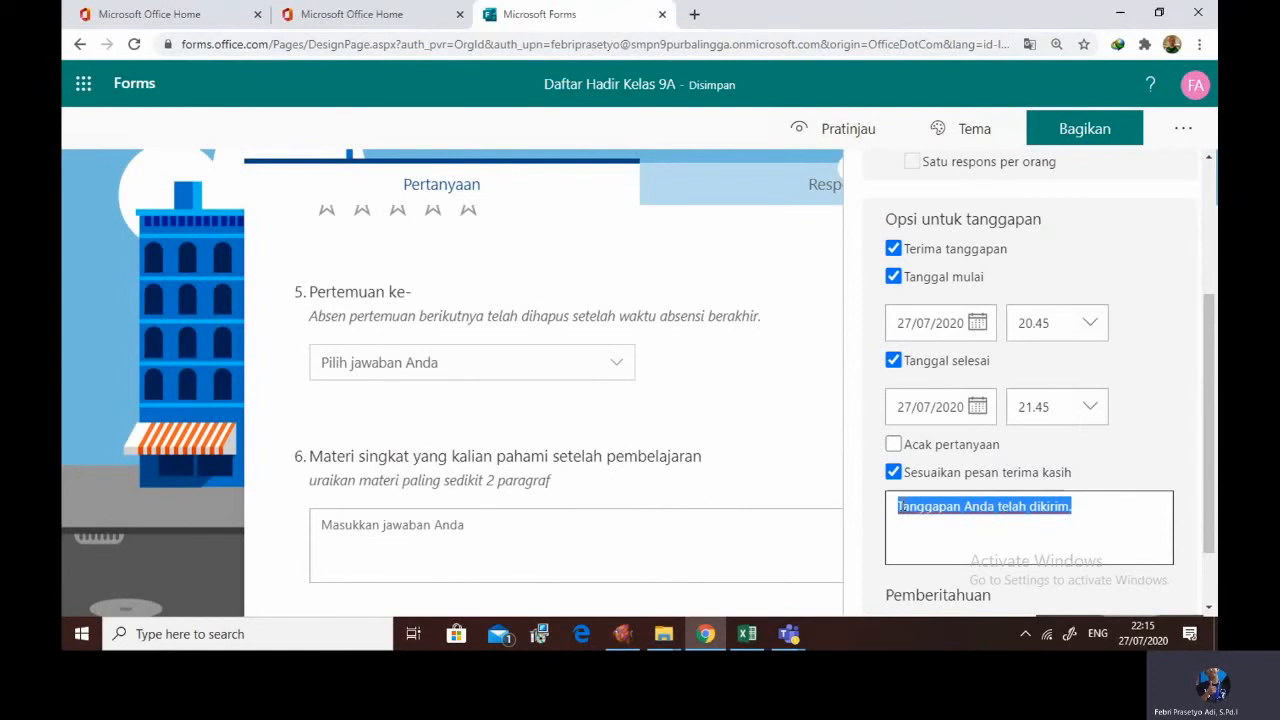
text(Jangan lupa belajar lagi ya..)
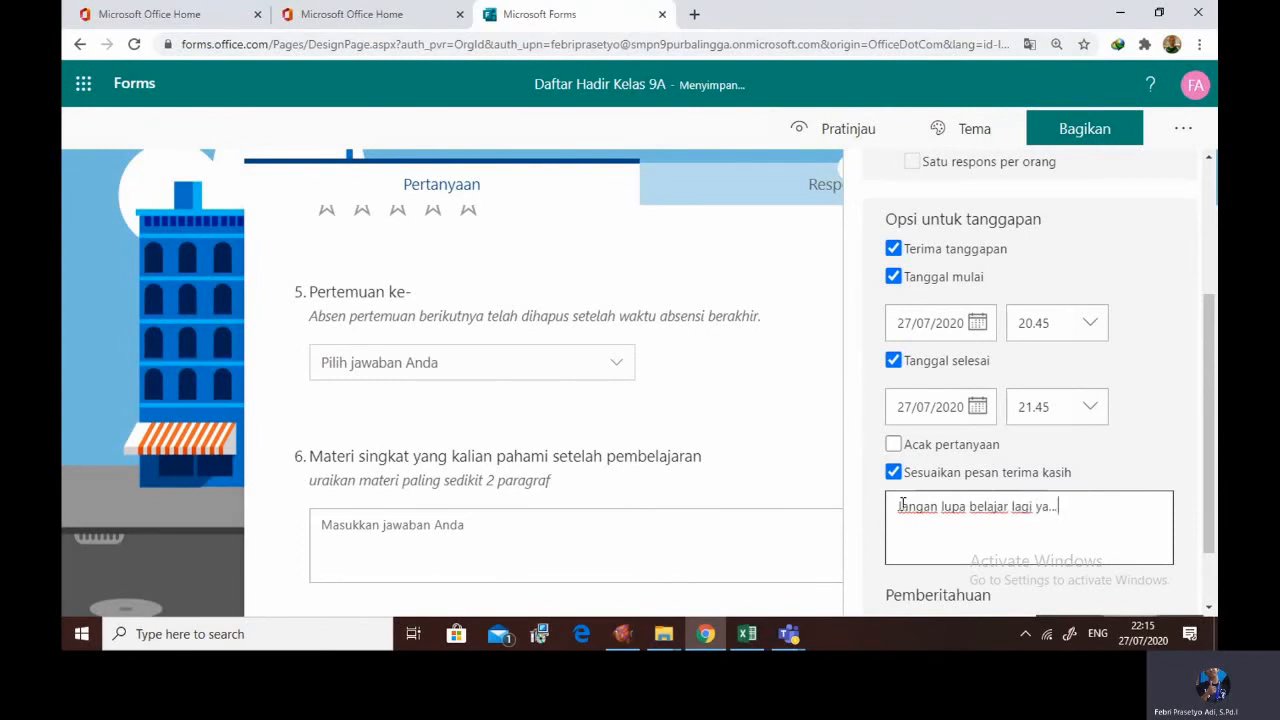
Enable e-mail notification for every response (Dapatkan pemberitahuan email untuk setiap respons)
scroll(903, 505, down, 2)
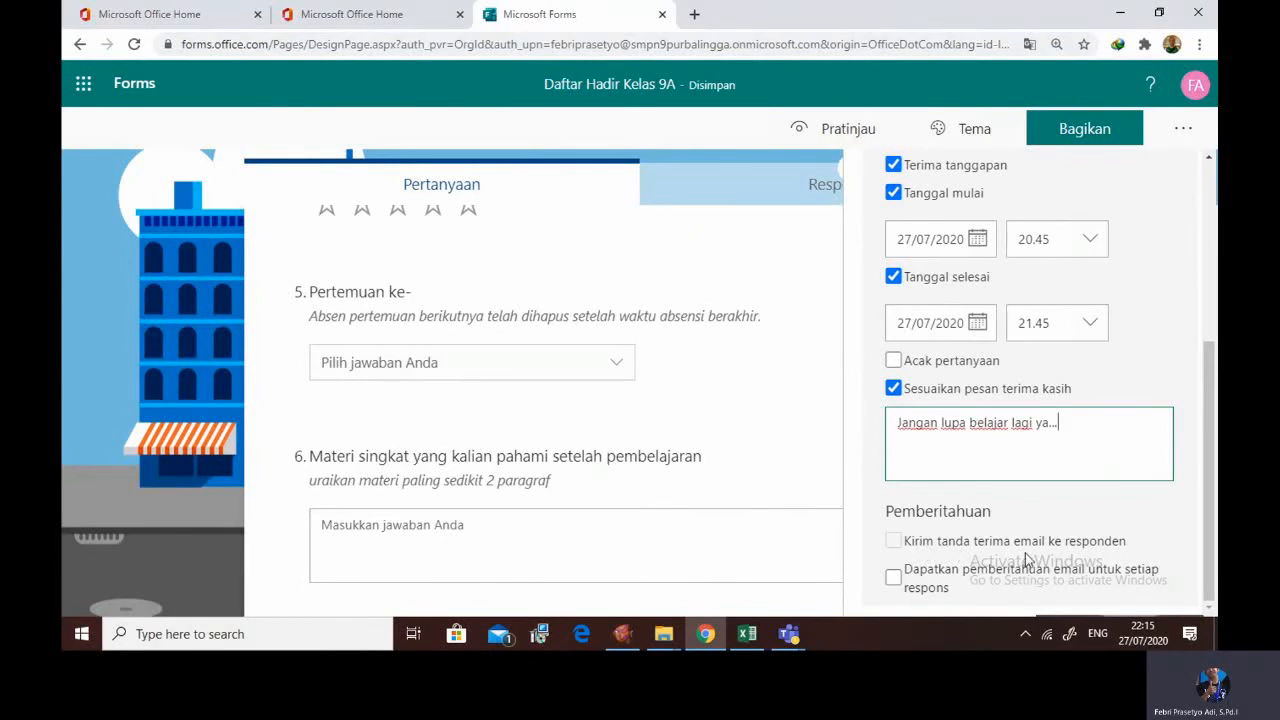
mouse_move(1103, 553)
click(894, 578)
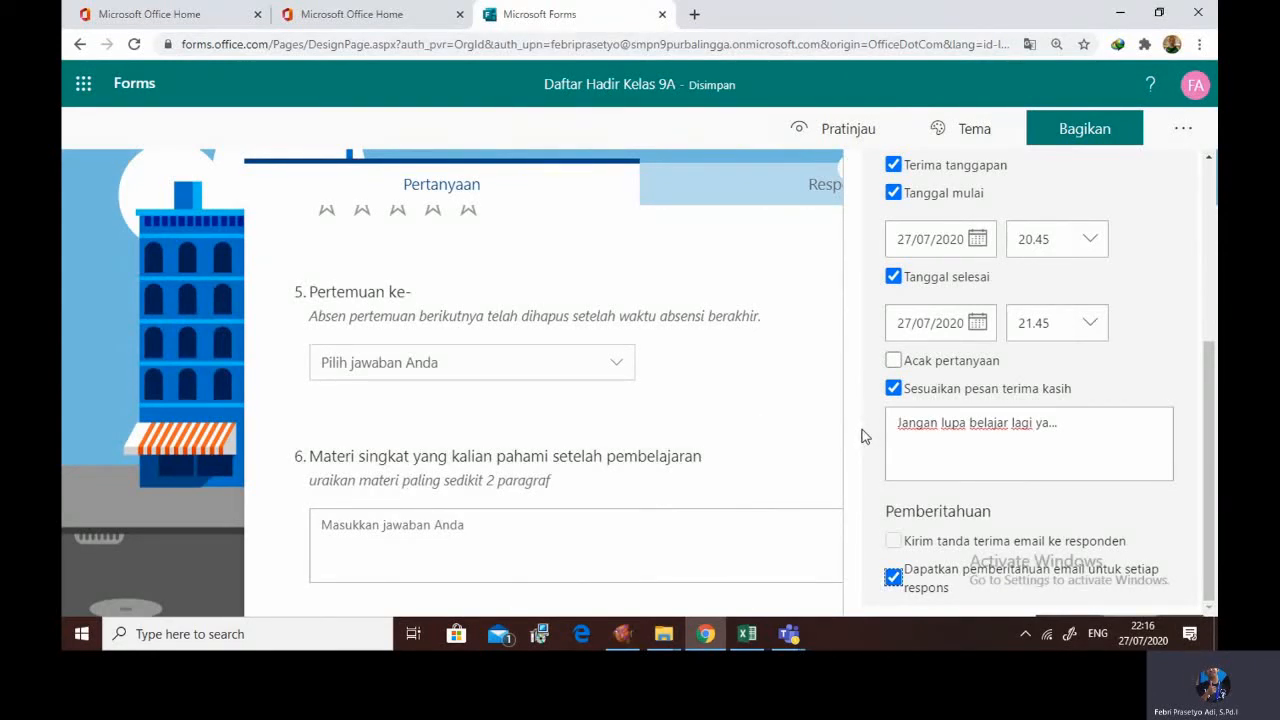
Preview the form in computer view and look through all its questions
scroll(865, 436, up, 3)
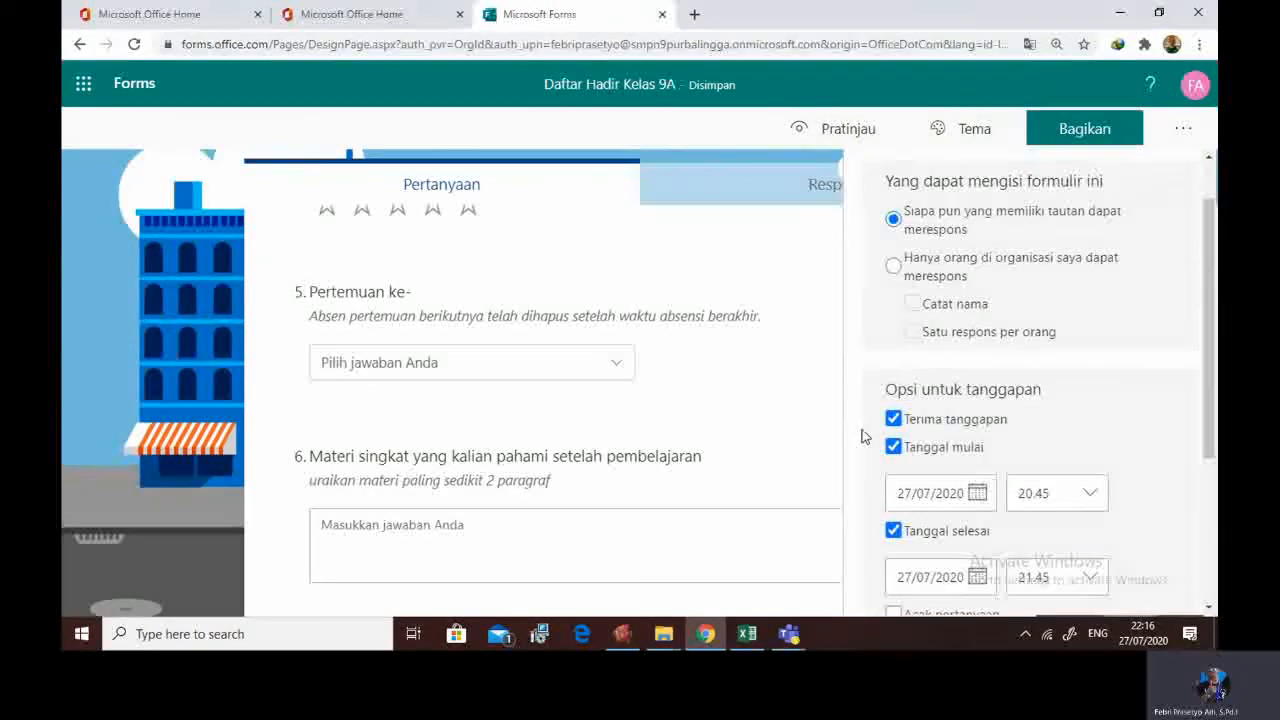
click(848, 131)
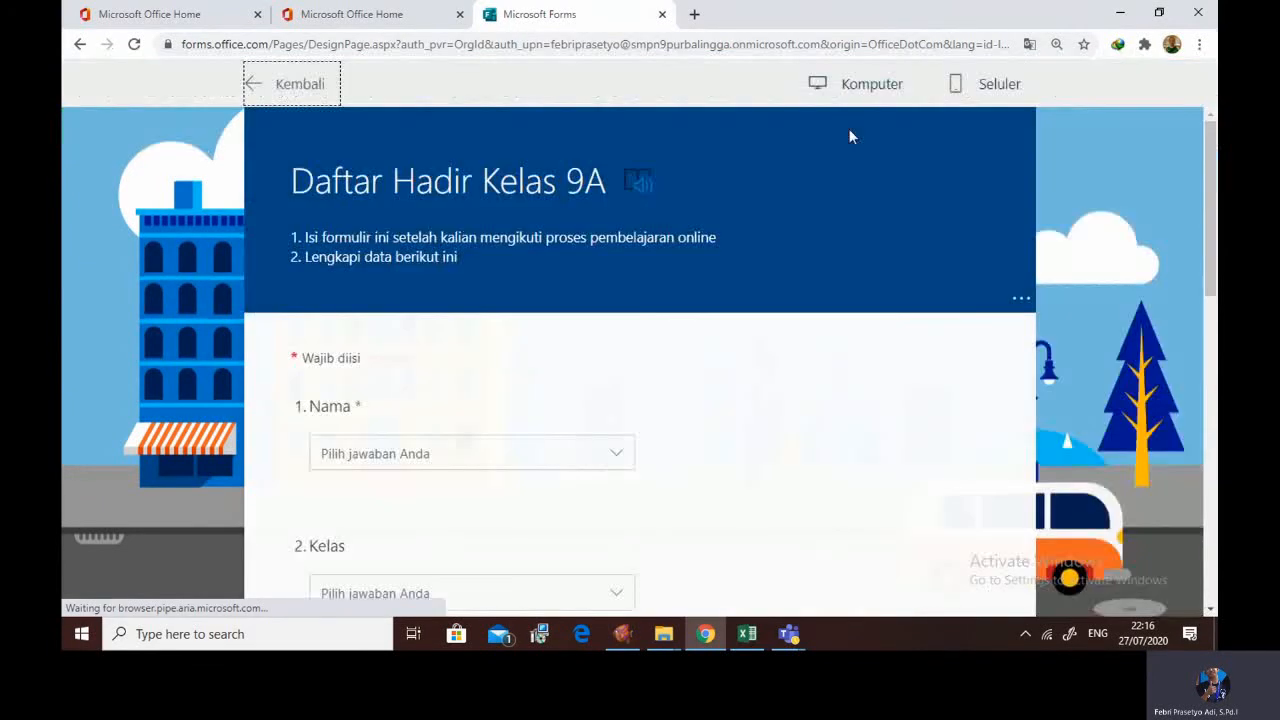
scroll(838, 327, down, 5)
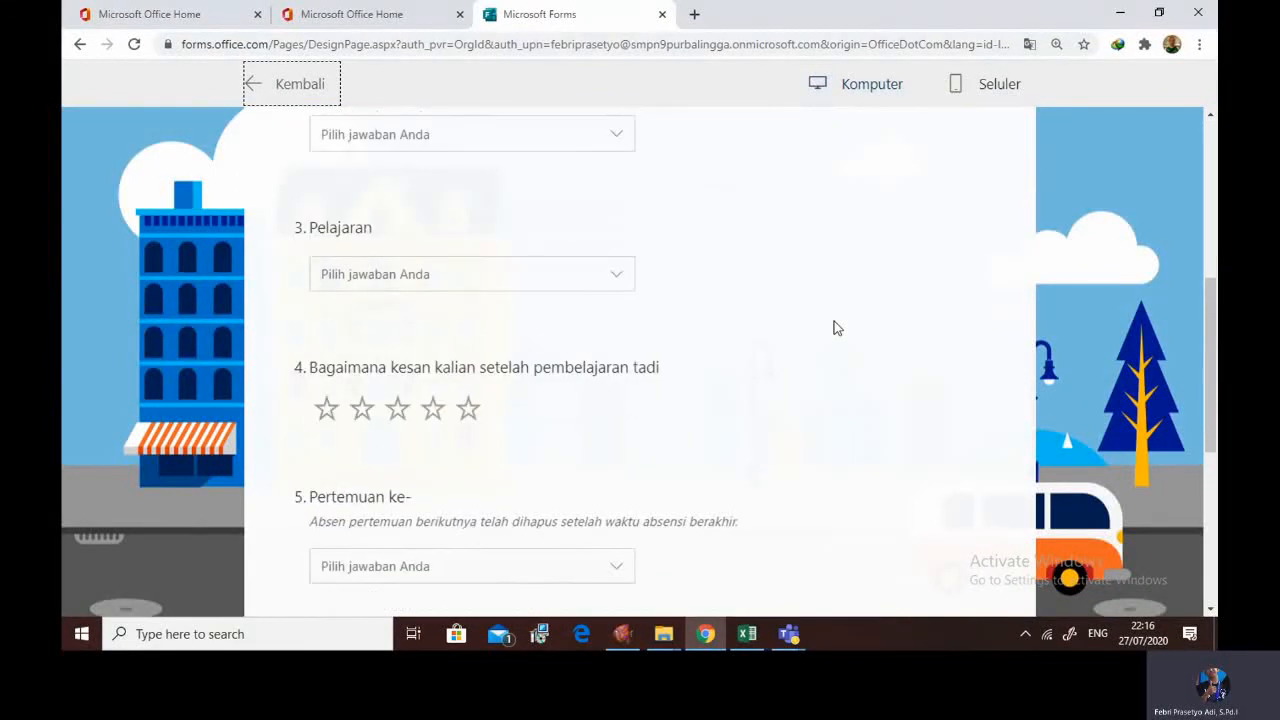
scroll(838, 327, down, 3)
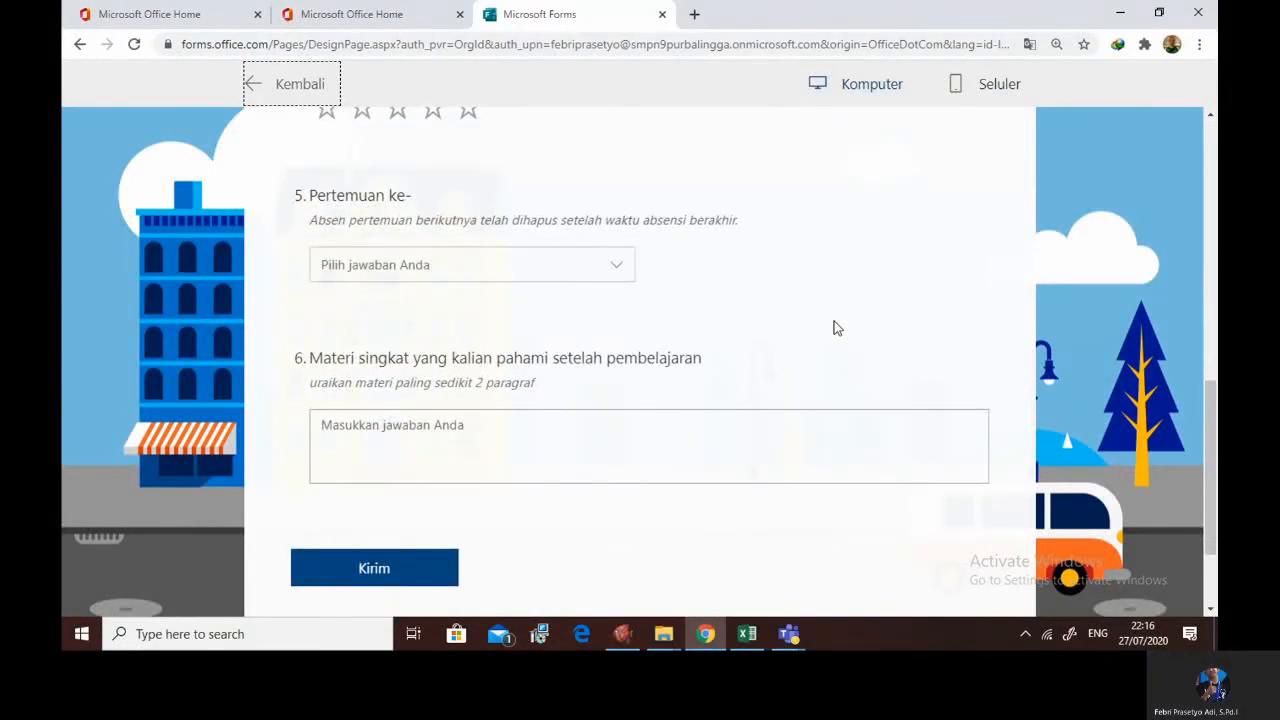
scroll(836, 326, up, 10)
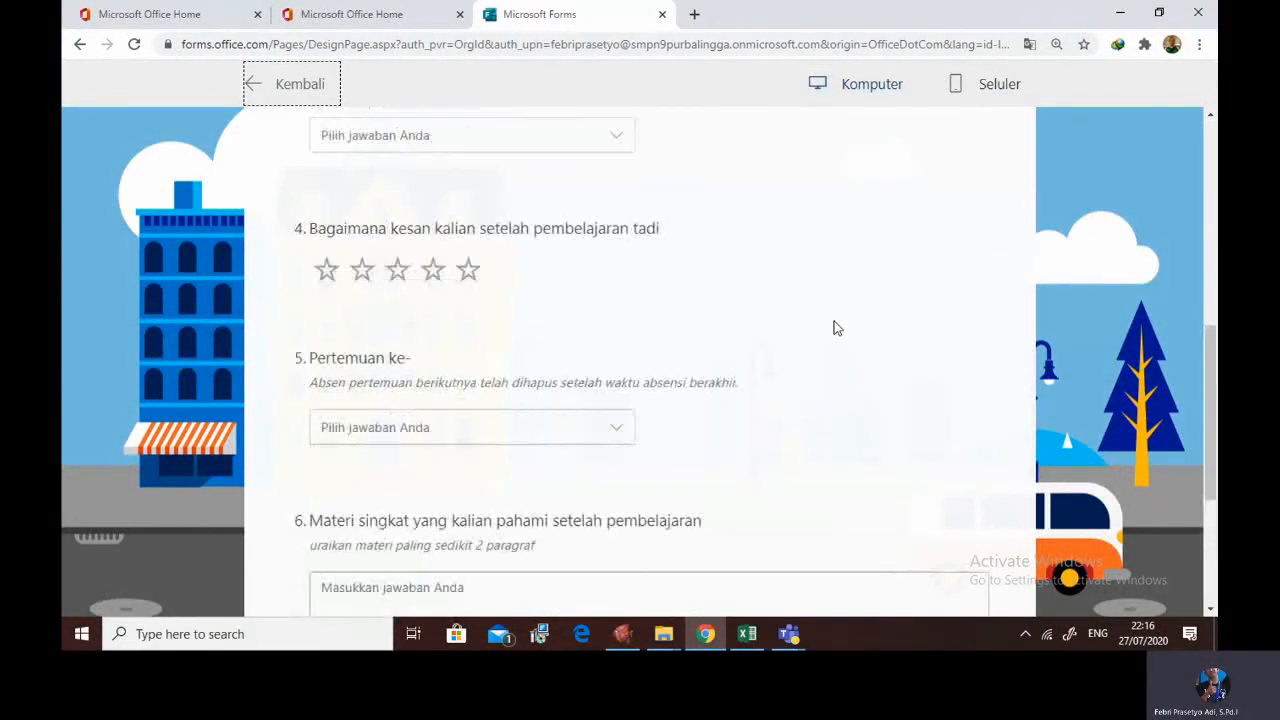
scroll(670, 345, down, 1)
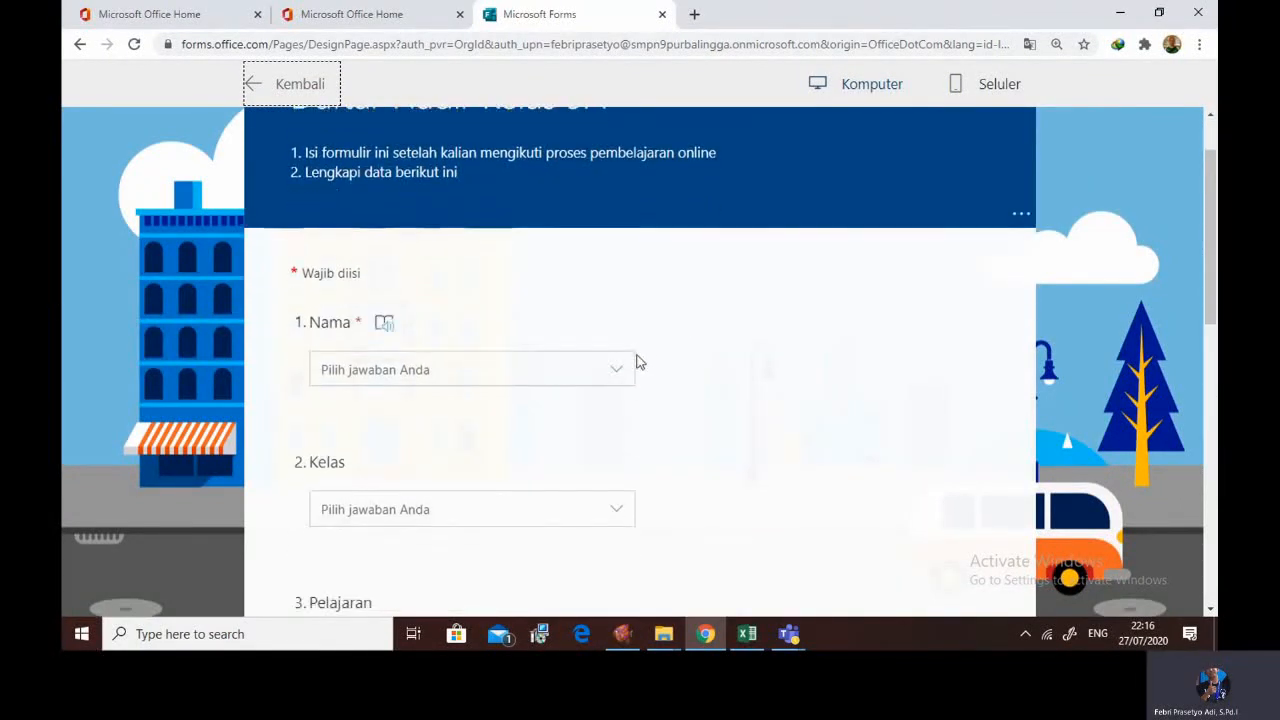
In the preview, answer with the first listed student's name, class 9 A, subject Matematika and a four-star rating
click(620, 369)
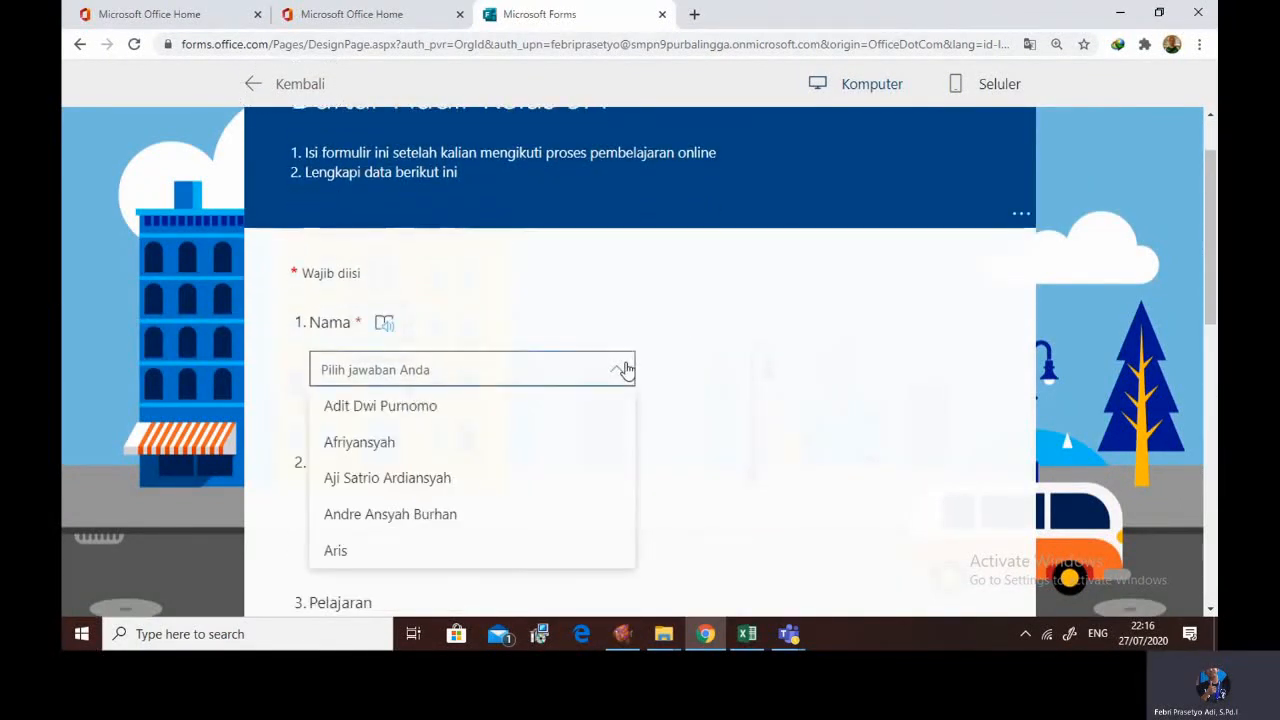
click(441, 407)
click(429, 518)
click(405, 543)
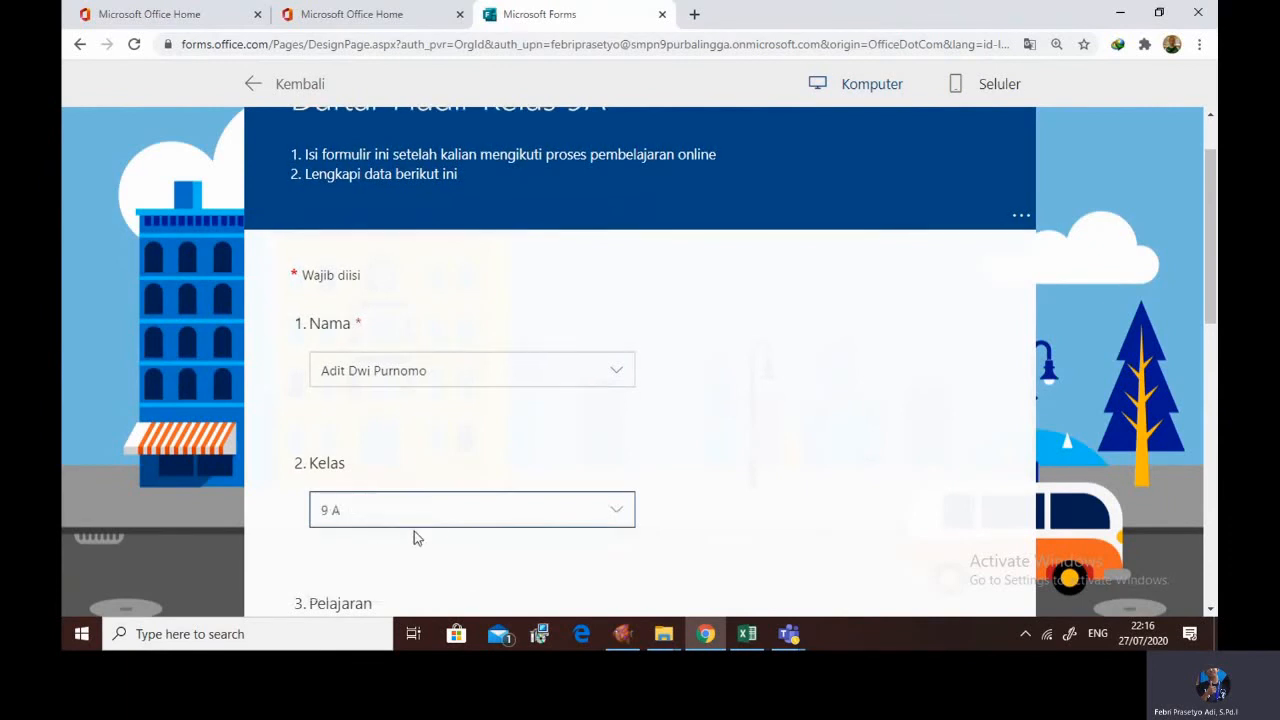
scroll(417, 538, down, 3)
click(414, 408)
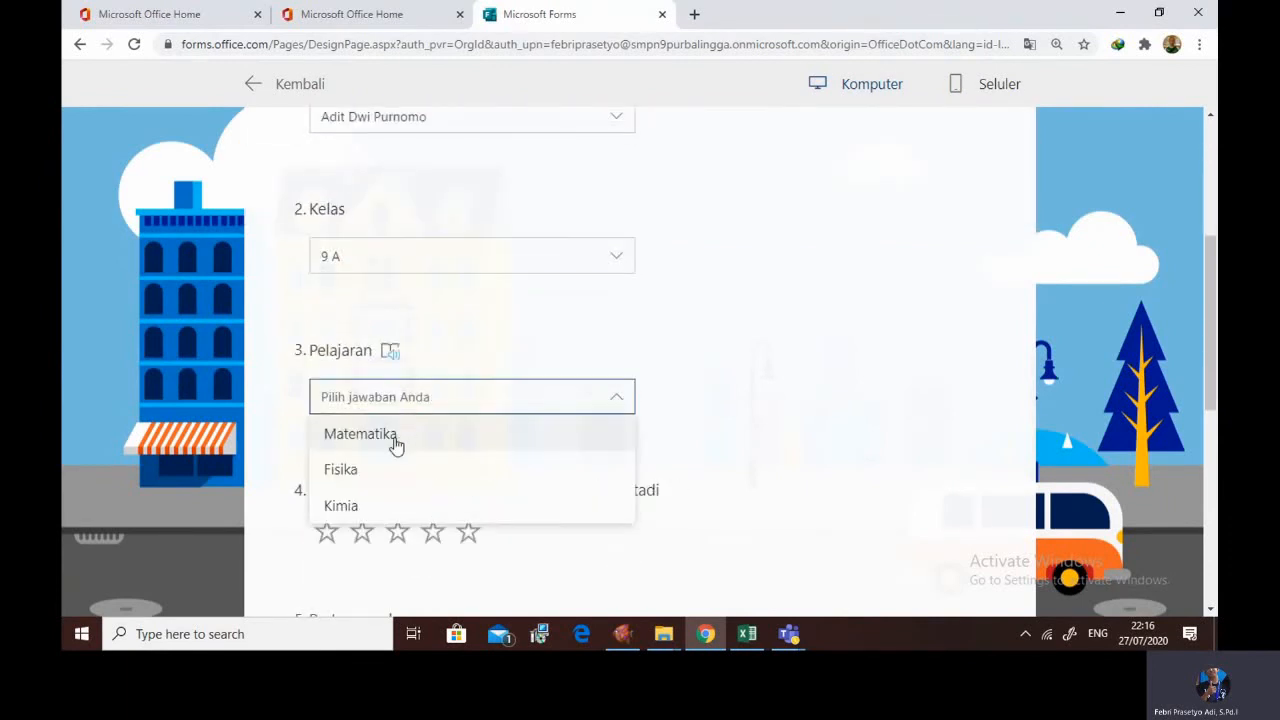
click(396, 446)
click(450, 526)
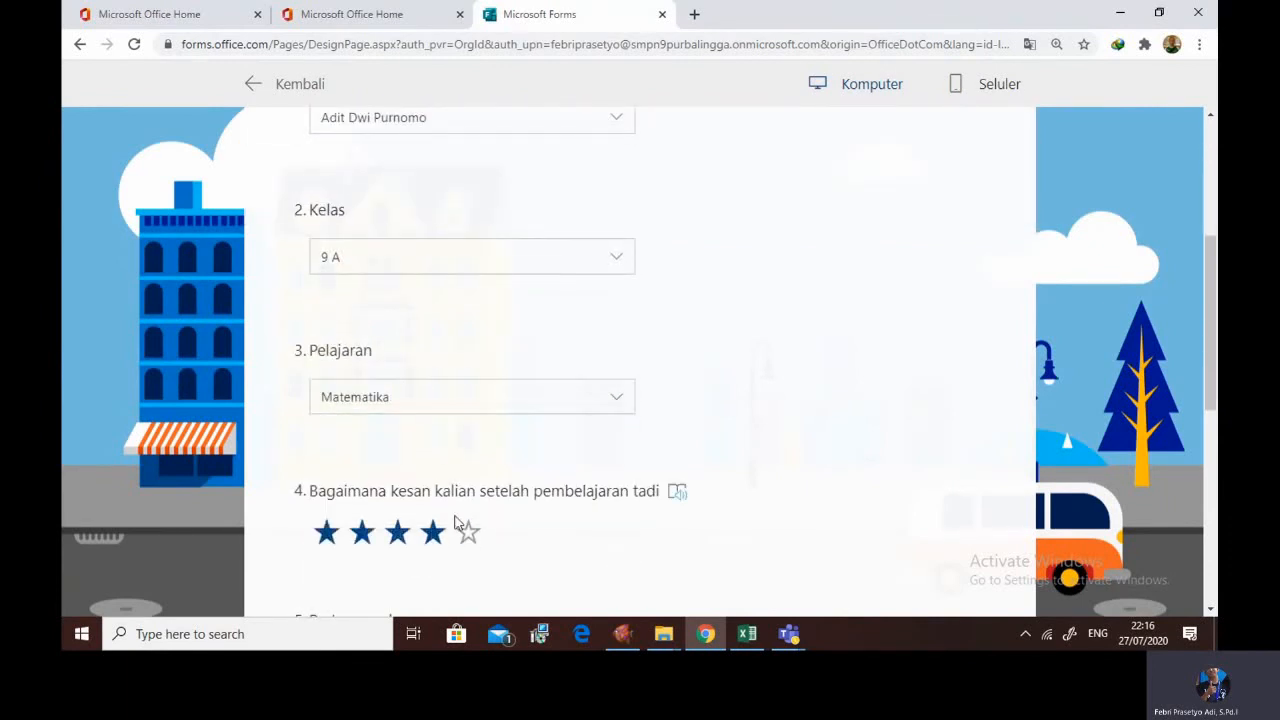
Choose the meeting "1. Senin, 5 Agustus 2020", answer the material question with "ok", and try to submit the test response
scroll(494, 514, down, 3)
click(455, 355)
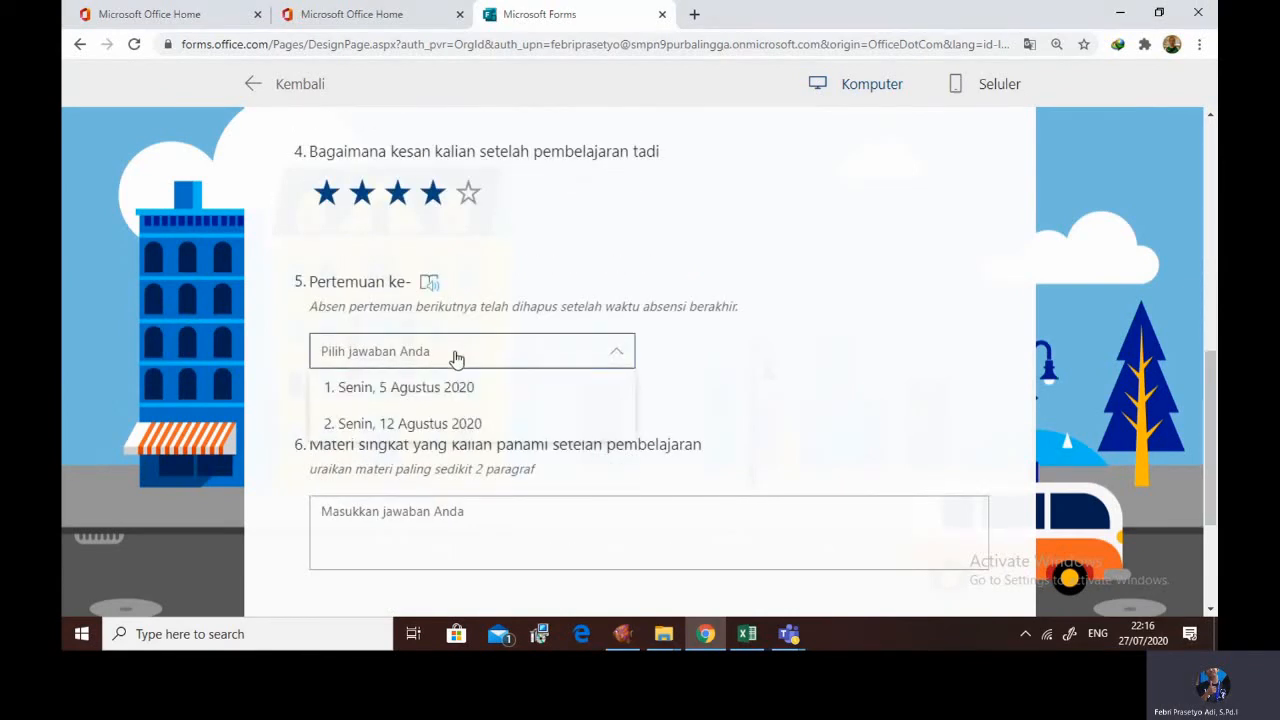
click(458, 389)
click(424, 526)
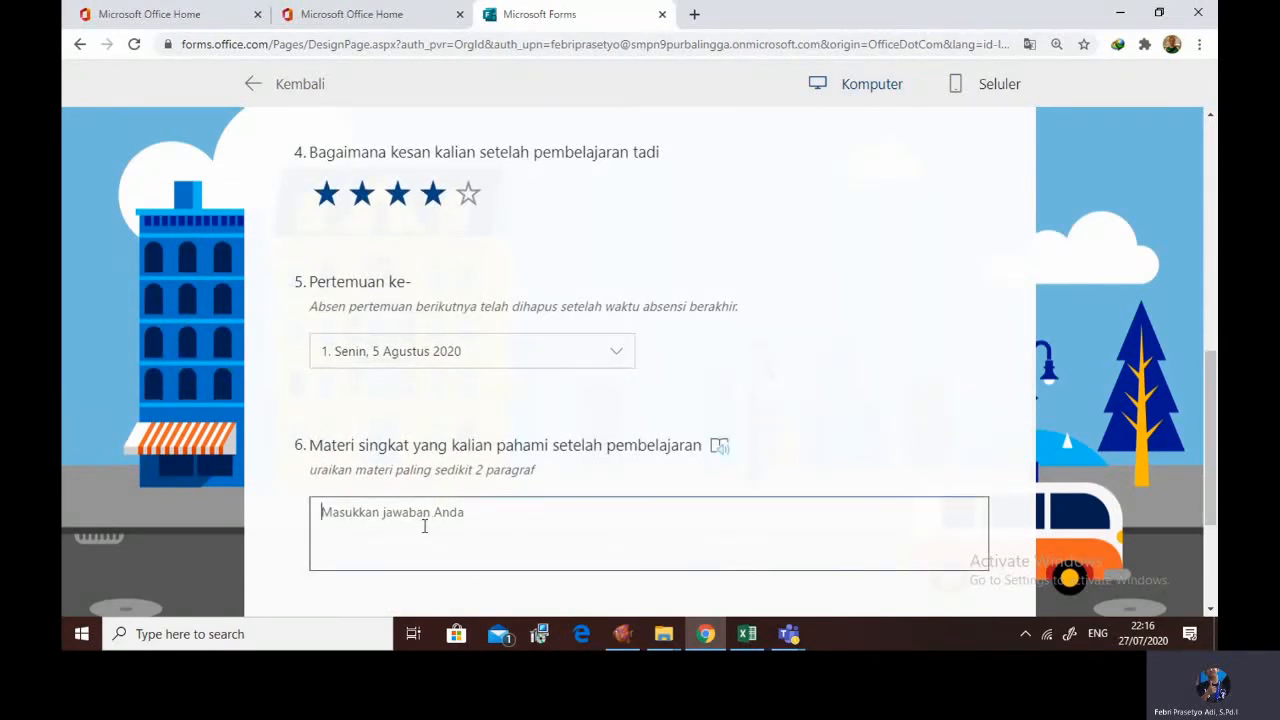
text(ok)
scroll(540, 523, down, 3)
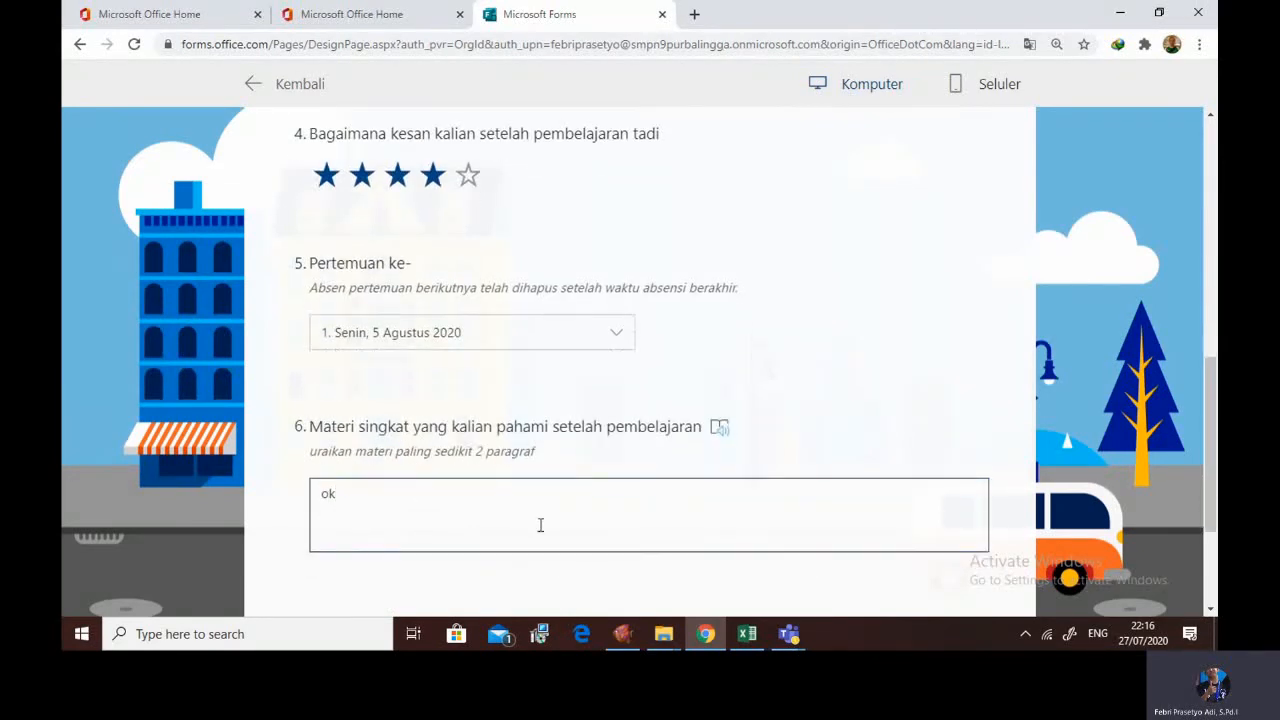
click(440, 446)
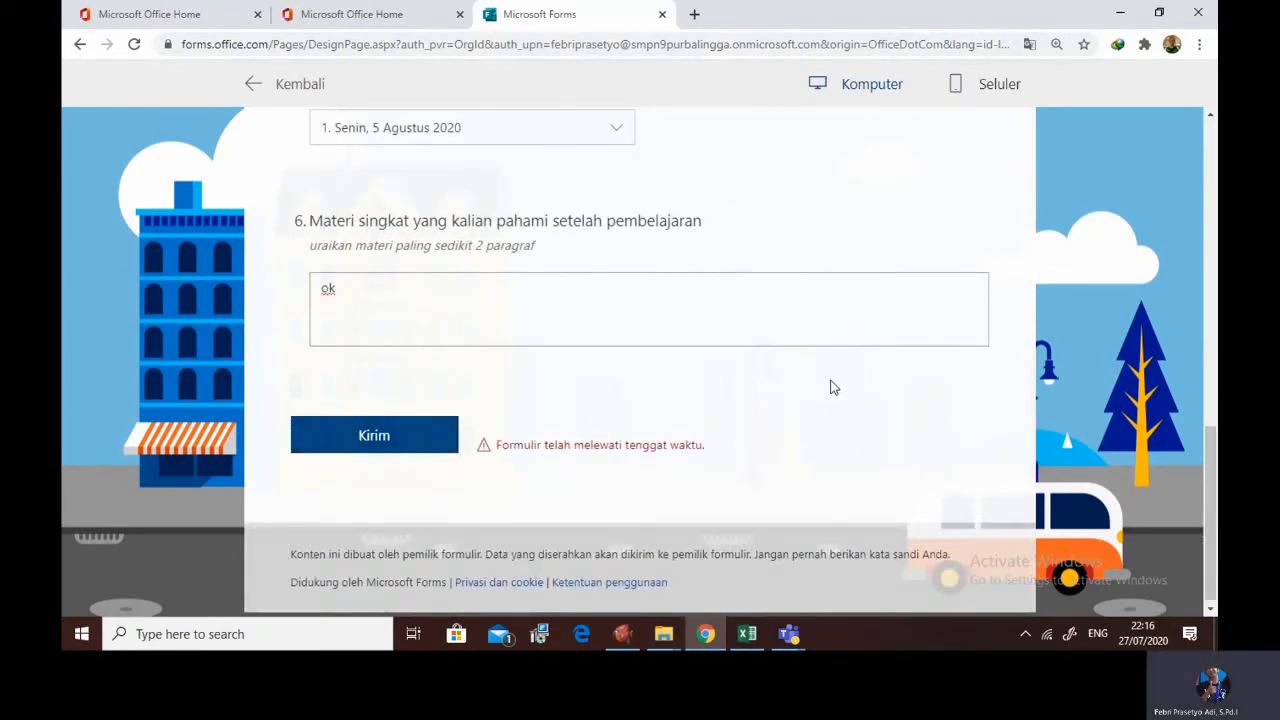
Leave the preview and set the response end time (Tanggal selesai) to 23.00 in the form's settings
scroll(914, 331, up, 5)
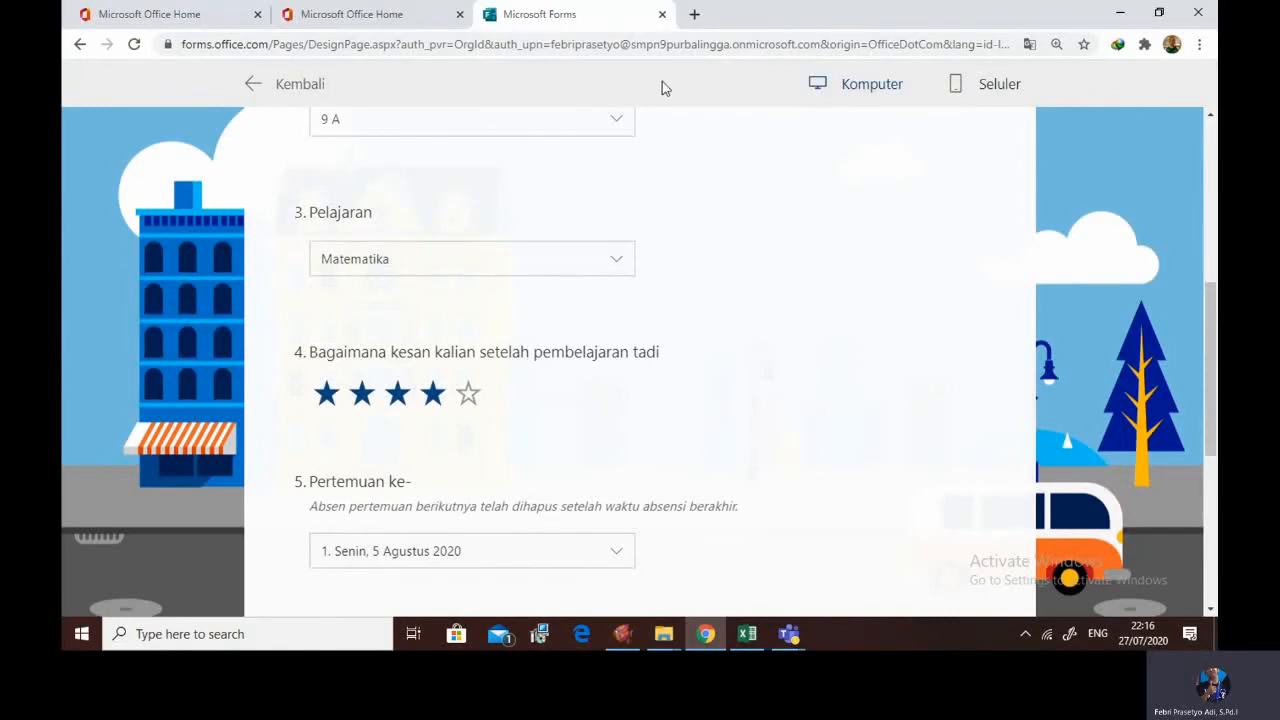
click(252, 85)
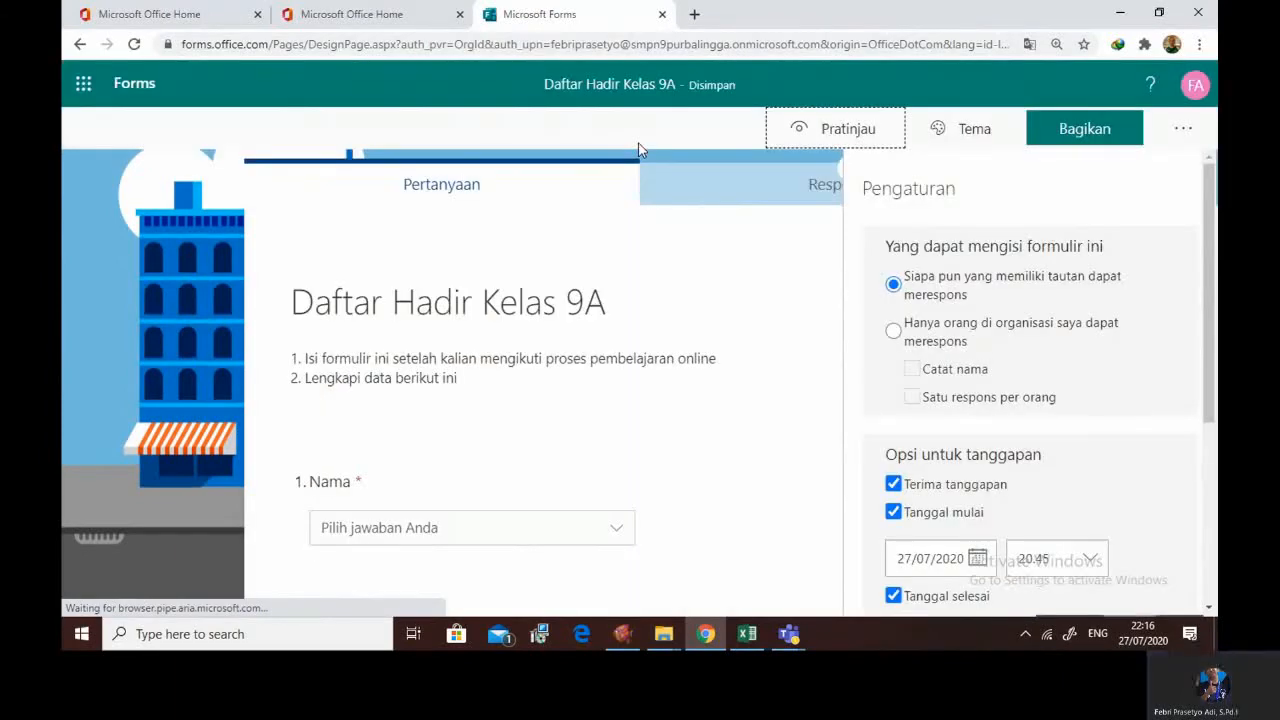
click(1182, 129)
click(1052, 176)
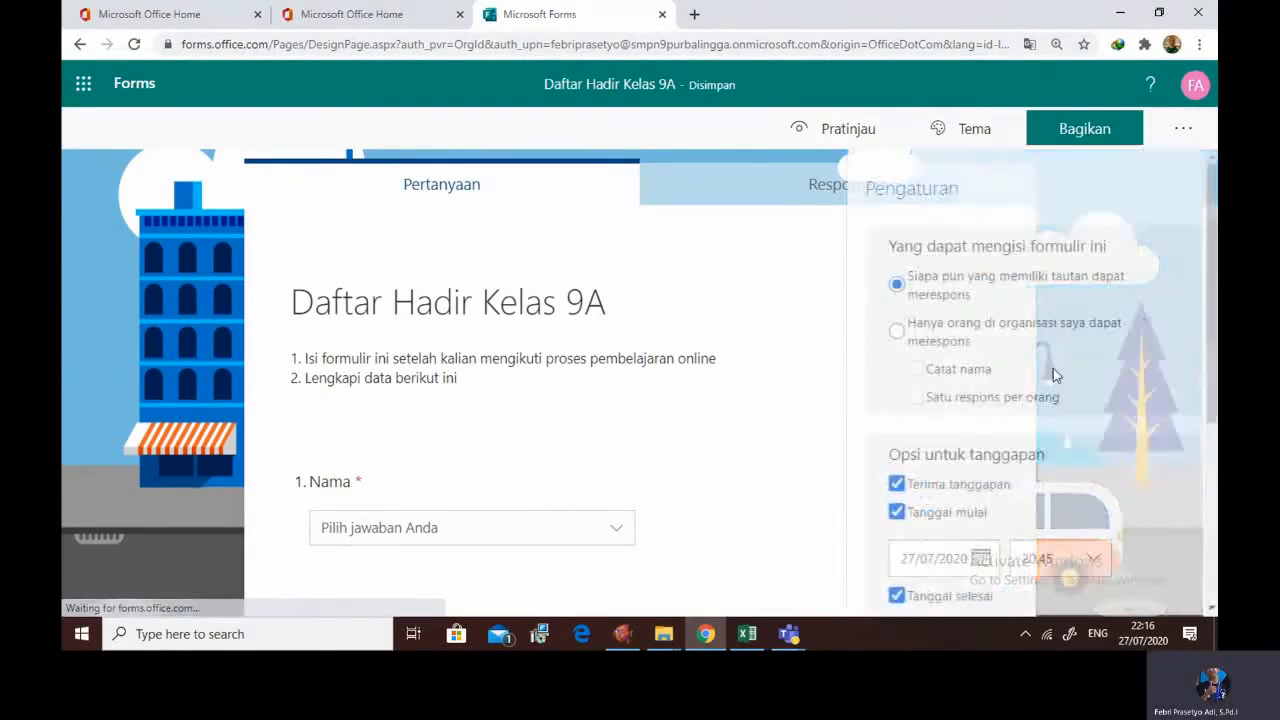
scroll(963, 486, down, 1)
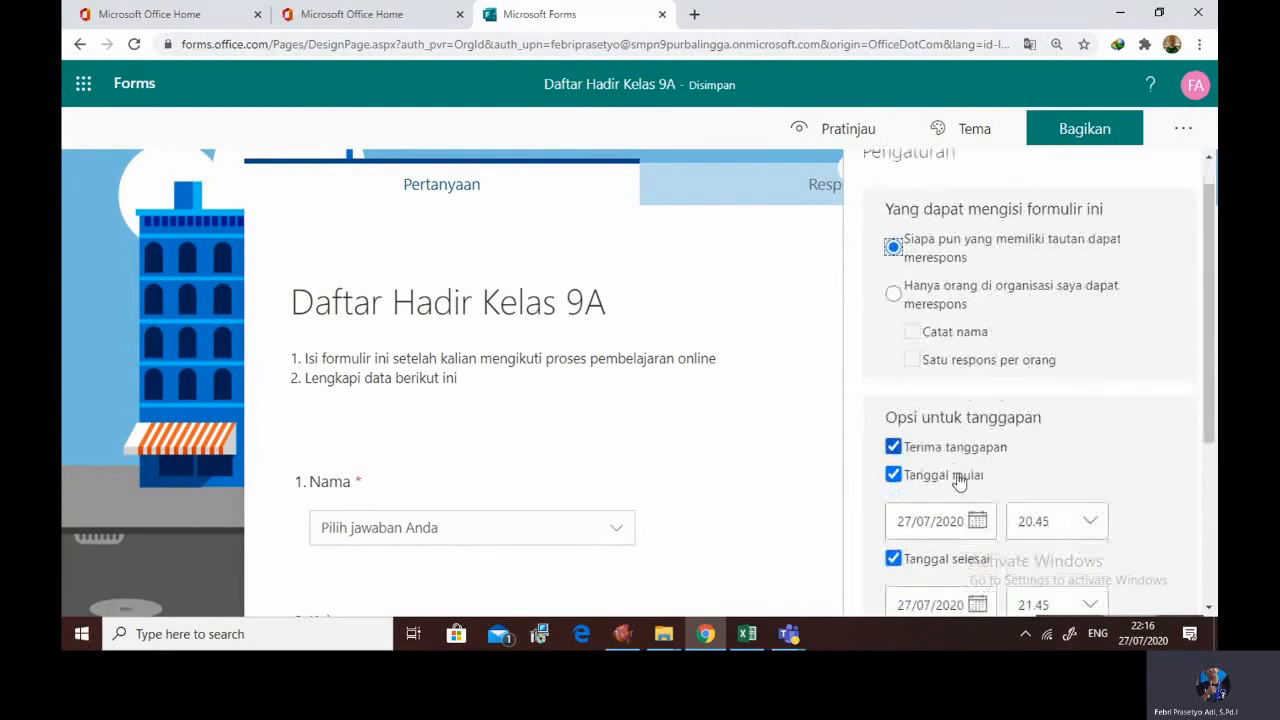
scroll(980, 527, down, 1)
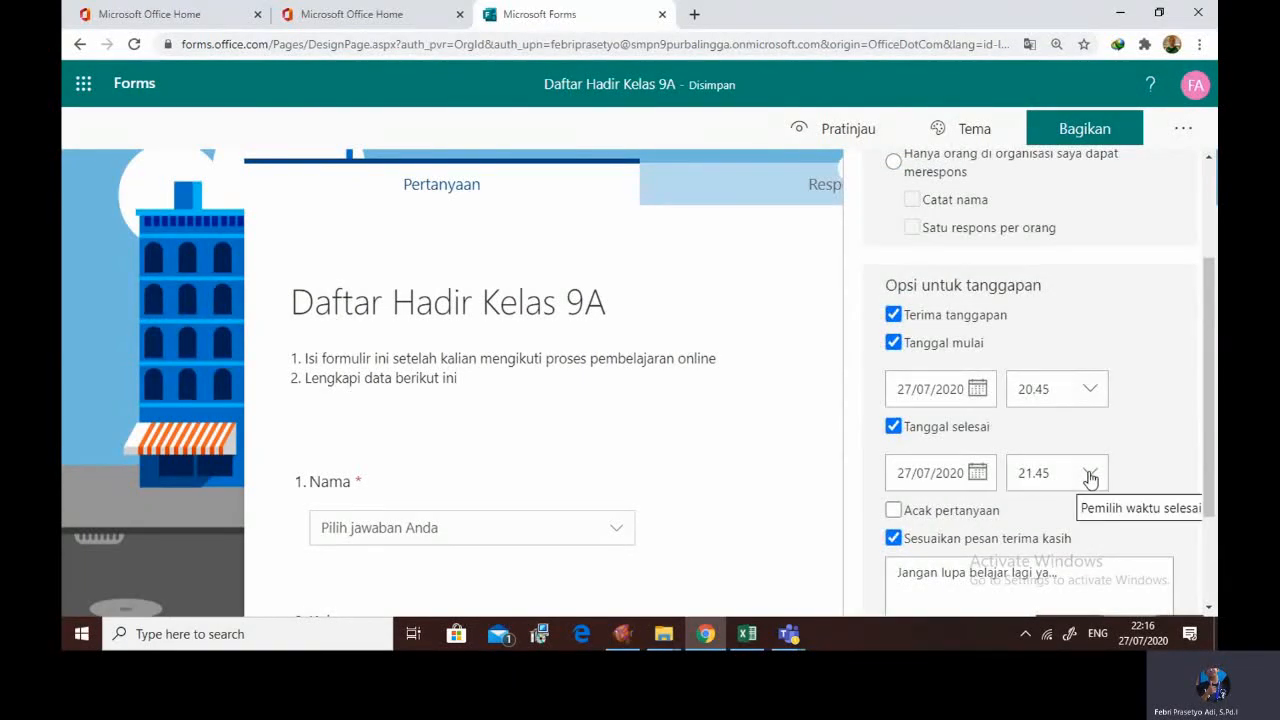
click(1090, 476)
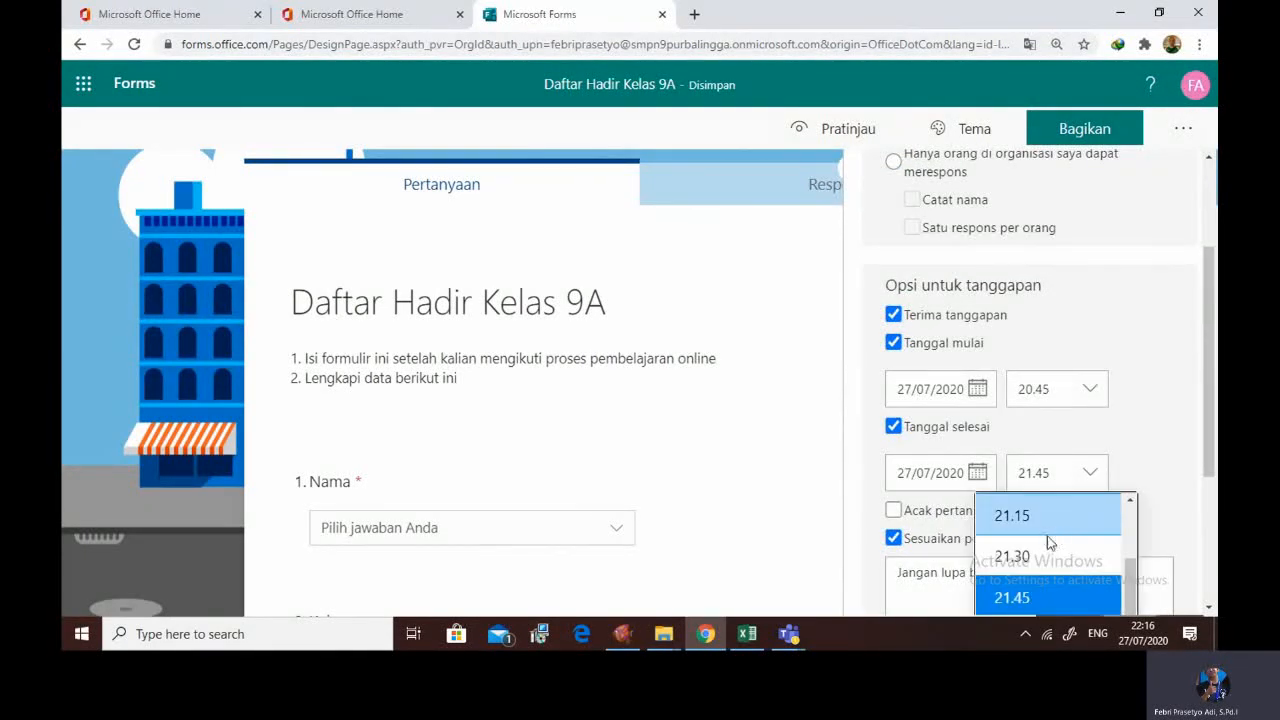
scroll(1046, 560, down, 5)
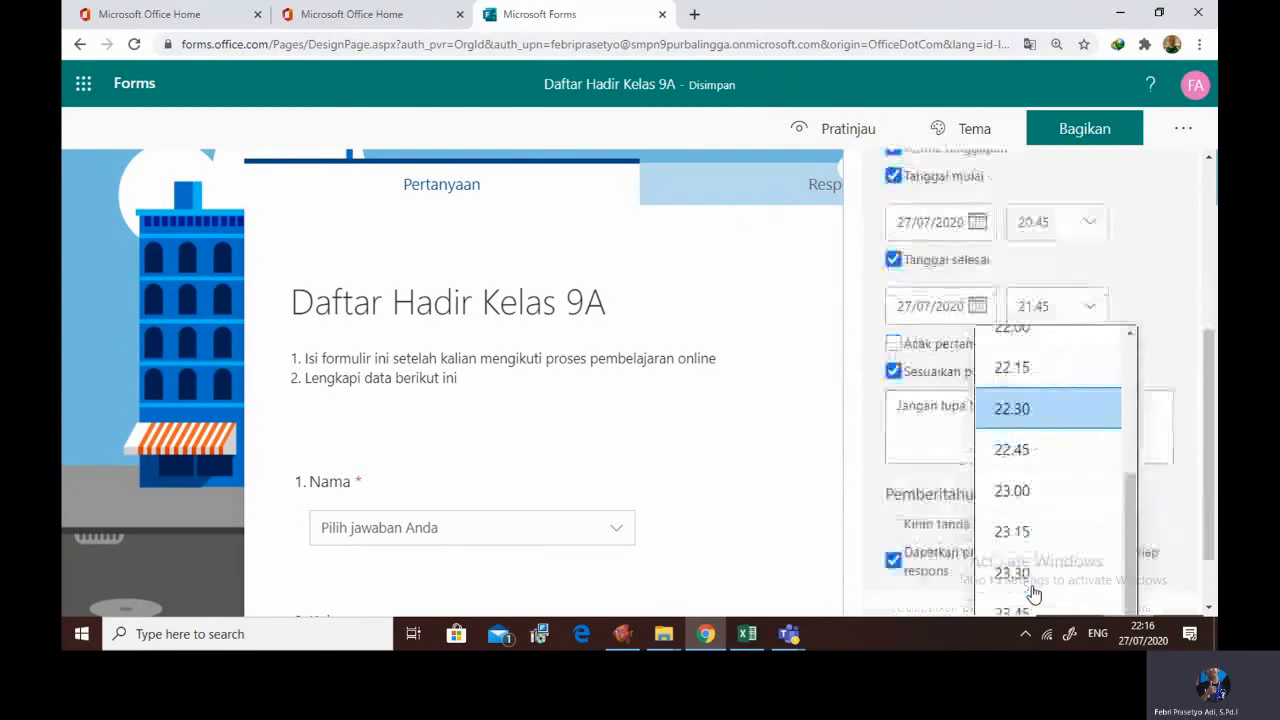
click(1012, 488)
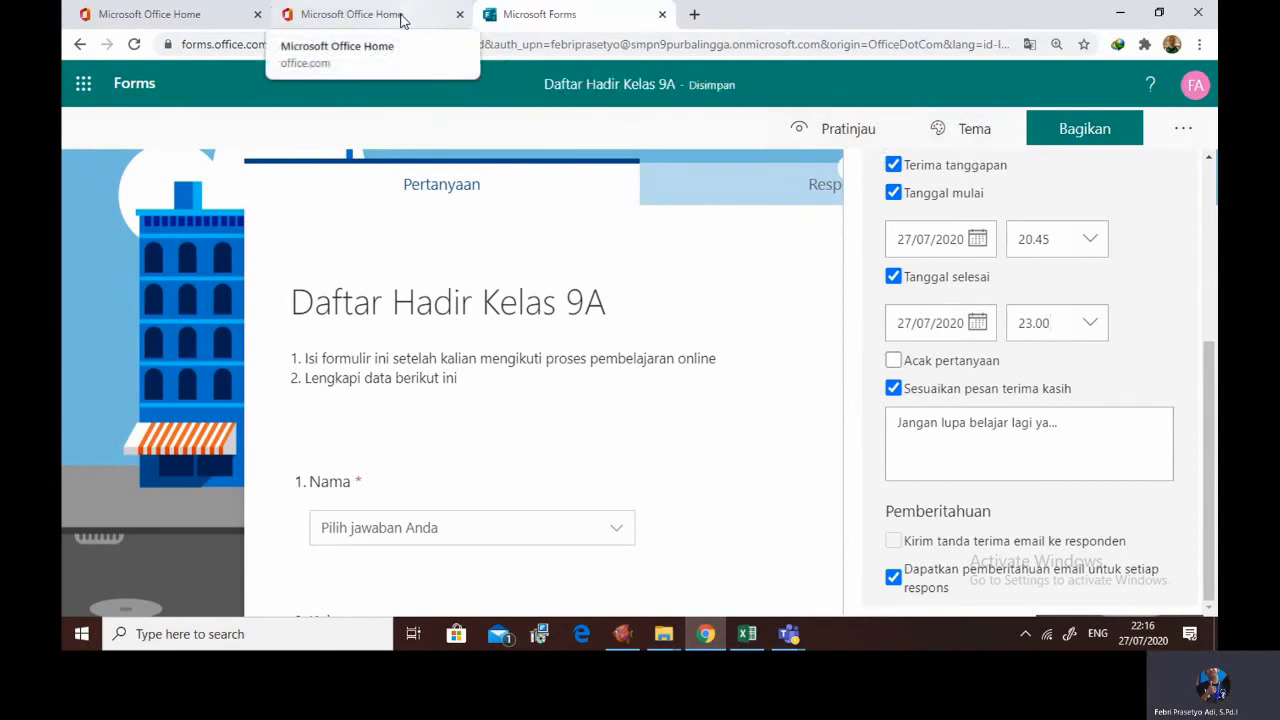
Preview the form again and answer with the first listed student's name, class 9 A, subject Matematika and a four-star rating
click(789, 122)
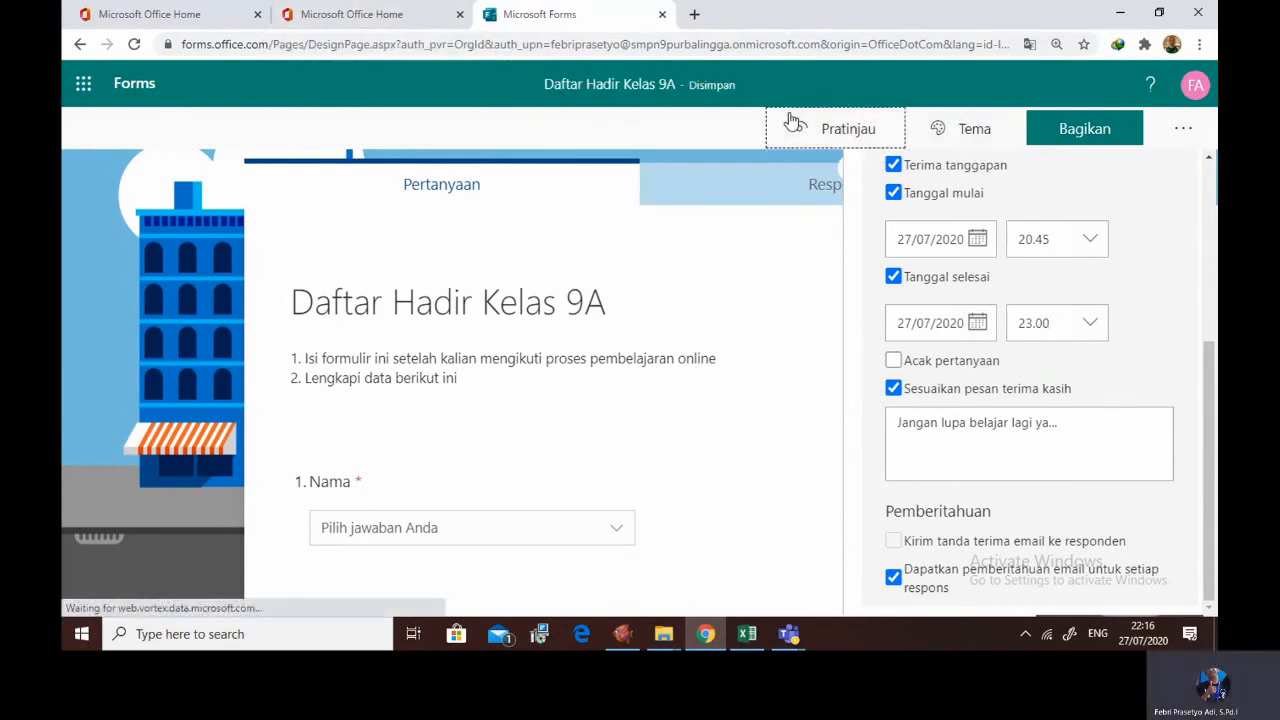
scroll(474, 437, down, 1)
click(409, 371)
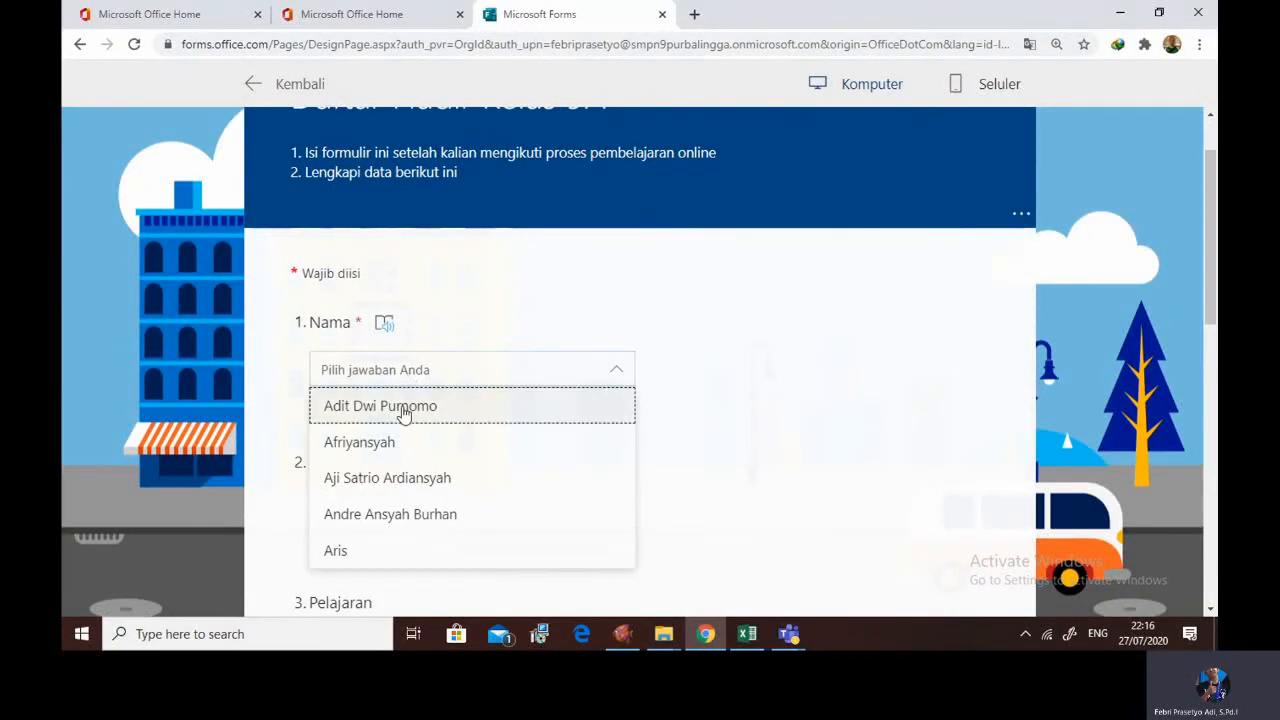
click(409, 406)
click(378, 510)
click(377, 540)
scroll(380, 520, down, 3)
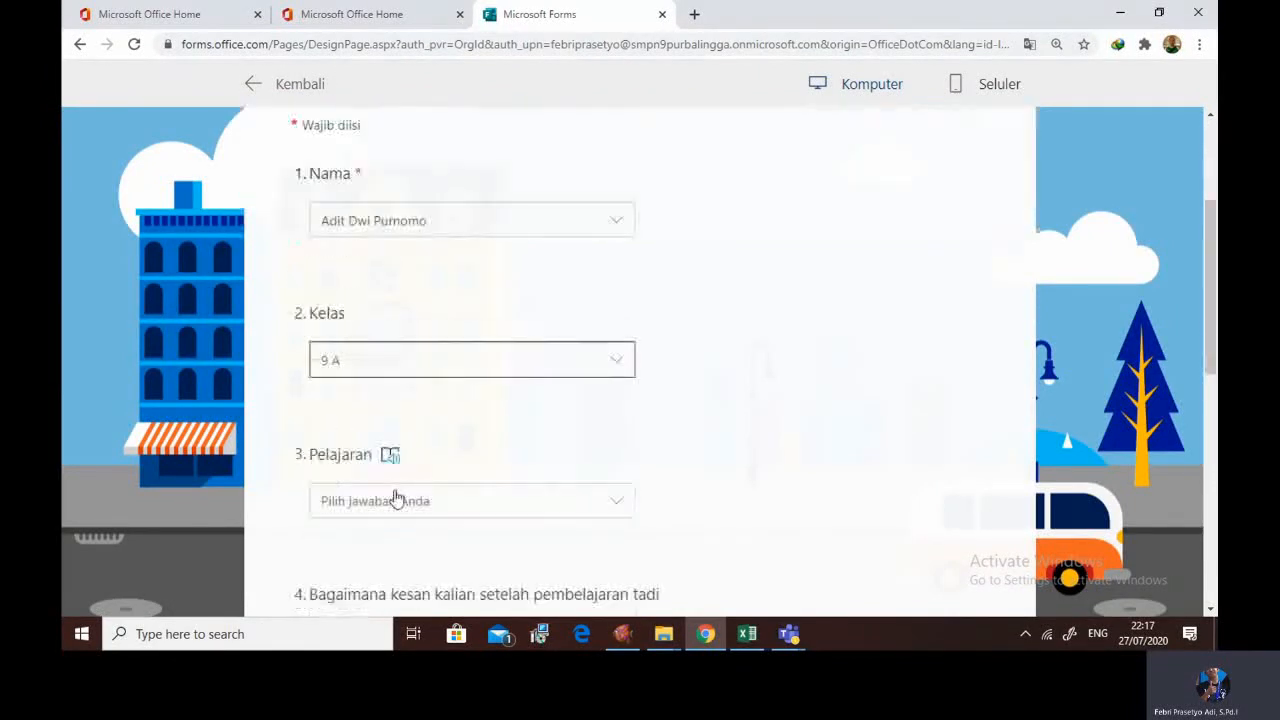
click(373, 316)
click(357, 346)
click(432, 447)
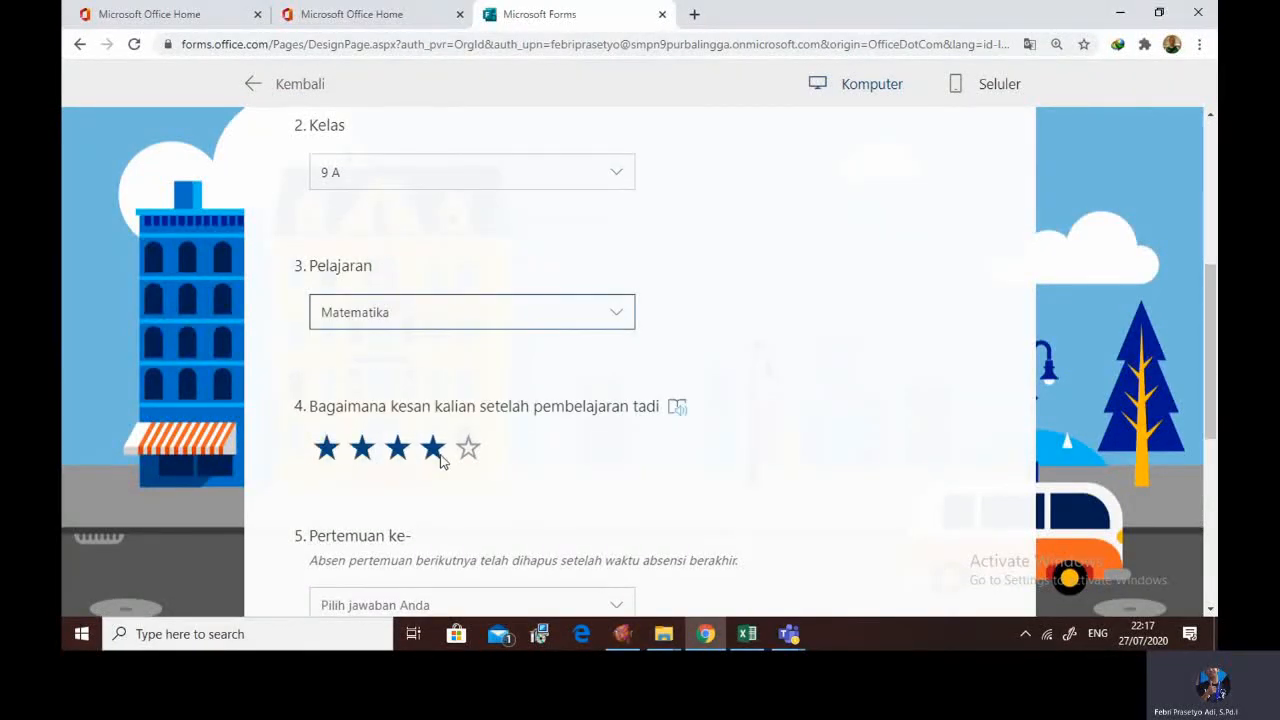
Choose the meeting "1. Senin, 5 Agustus 2020", answer the material question with "ok", and submit the test response
scroll(430, 490, down, 3)
click(405, 355)
click(406, 390)
click(391, 516)
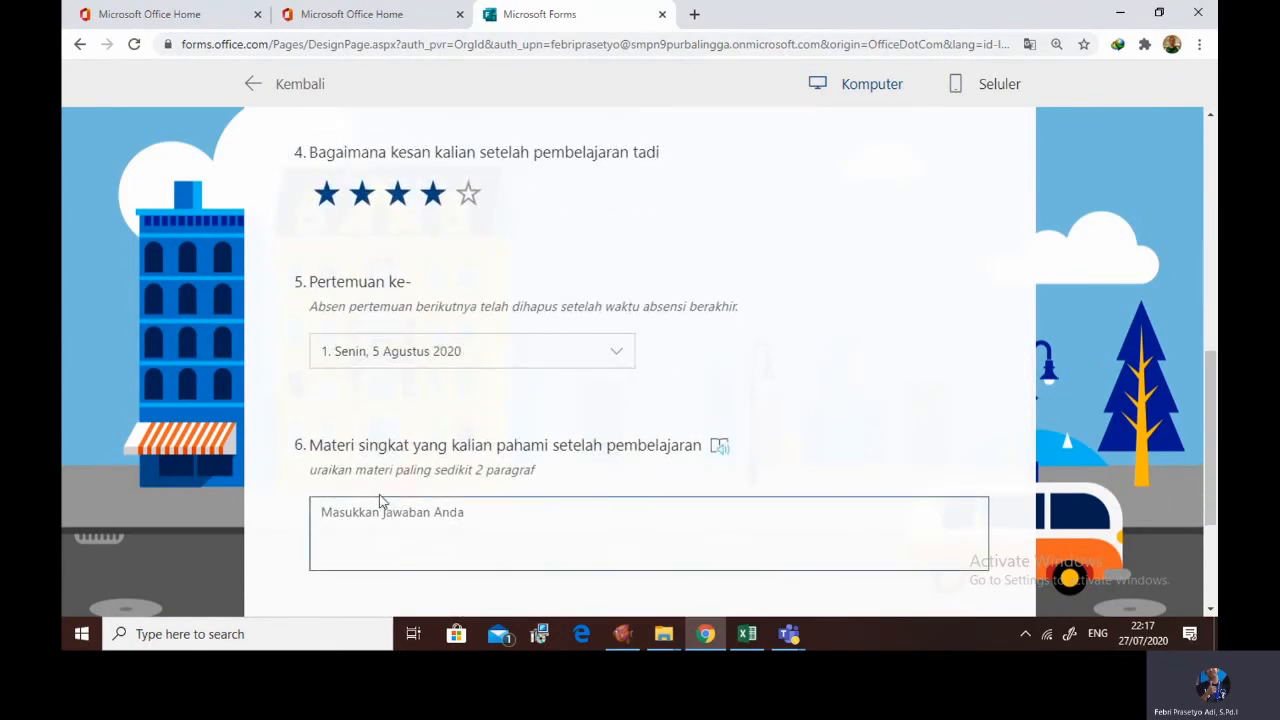
text(ok)
scroll(380, 502, down, 3)
click(420, 440)
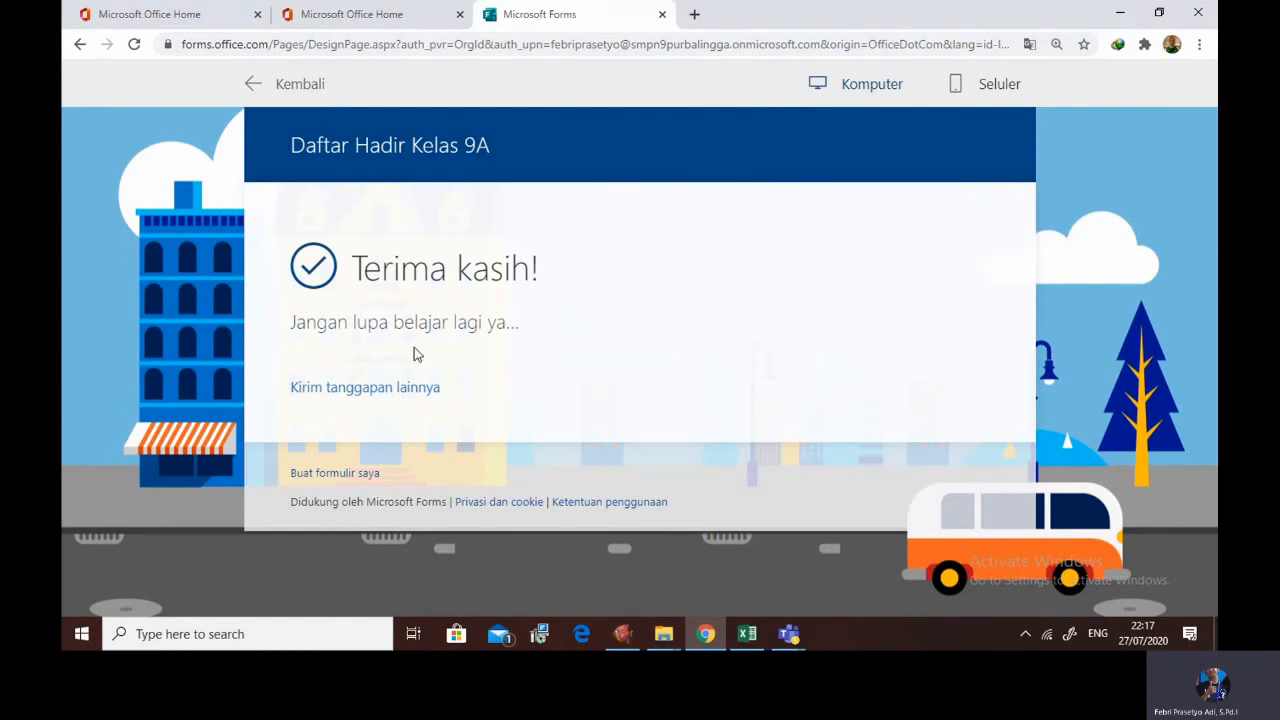
Start another response with the second listed student's name, class 9 A, subject Matematika and a three-star rating
click(365, 390)
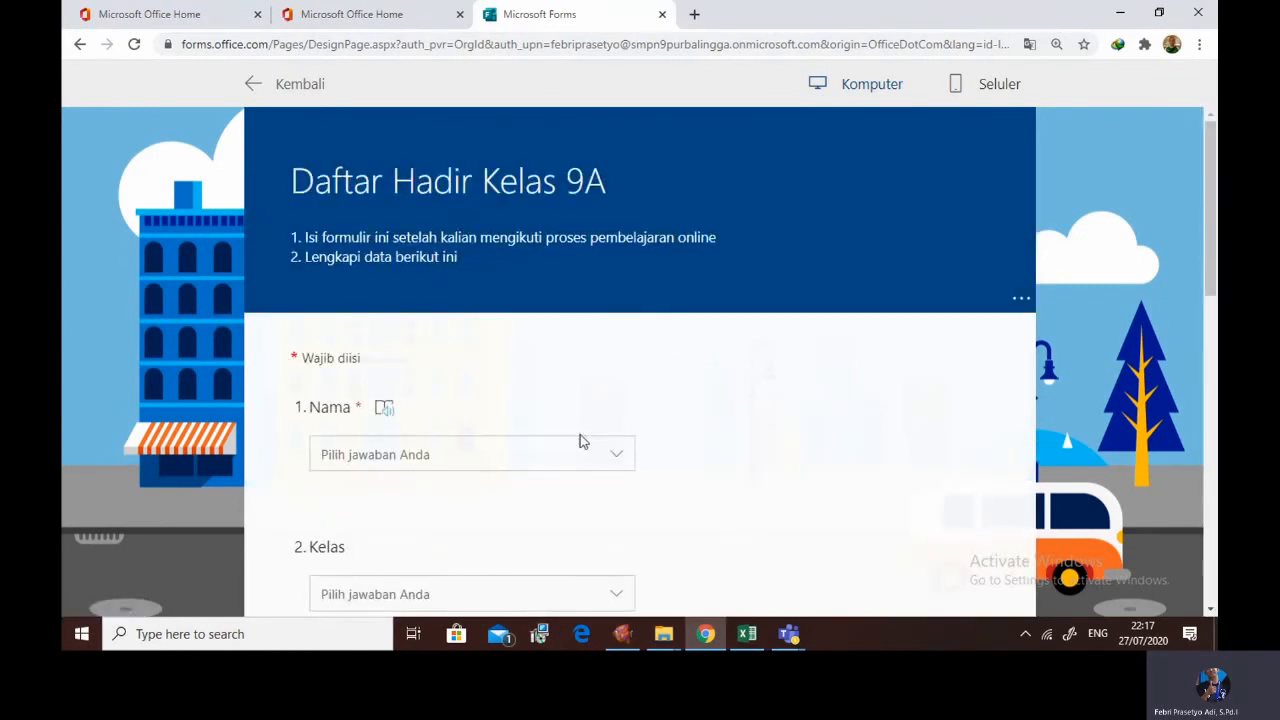
click(489, 454)
click(409, 527)
click(414, 591)
click(372, 470)
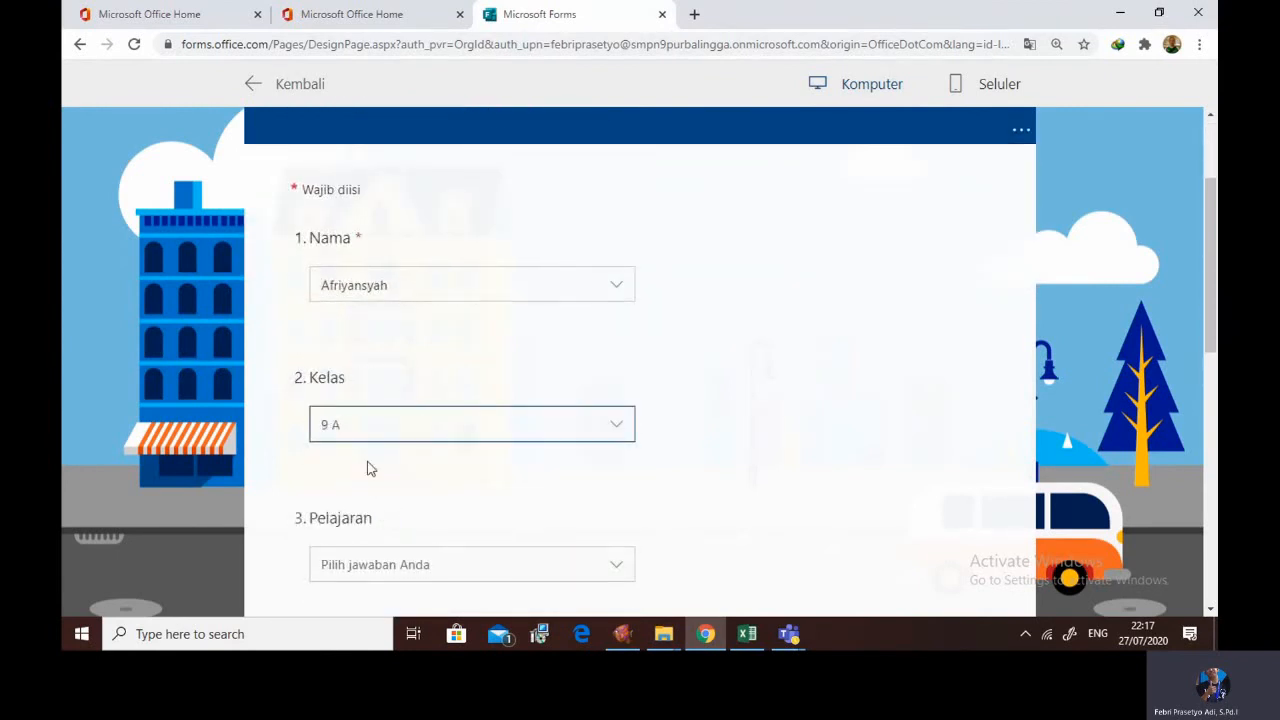
click(375, 565)
click(370, 432)
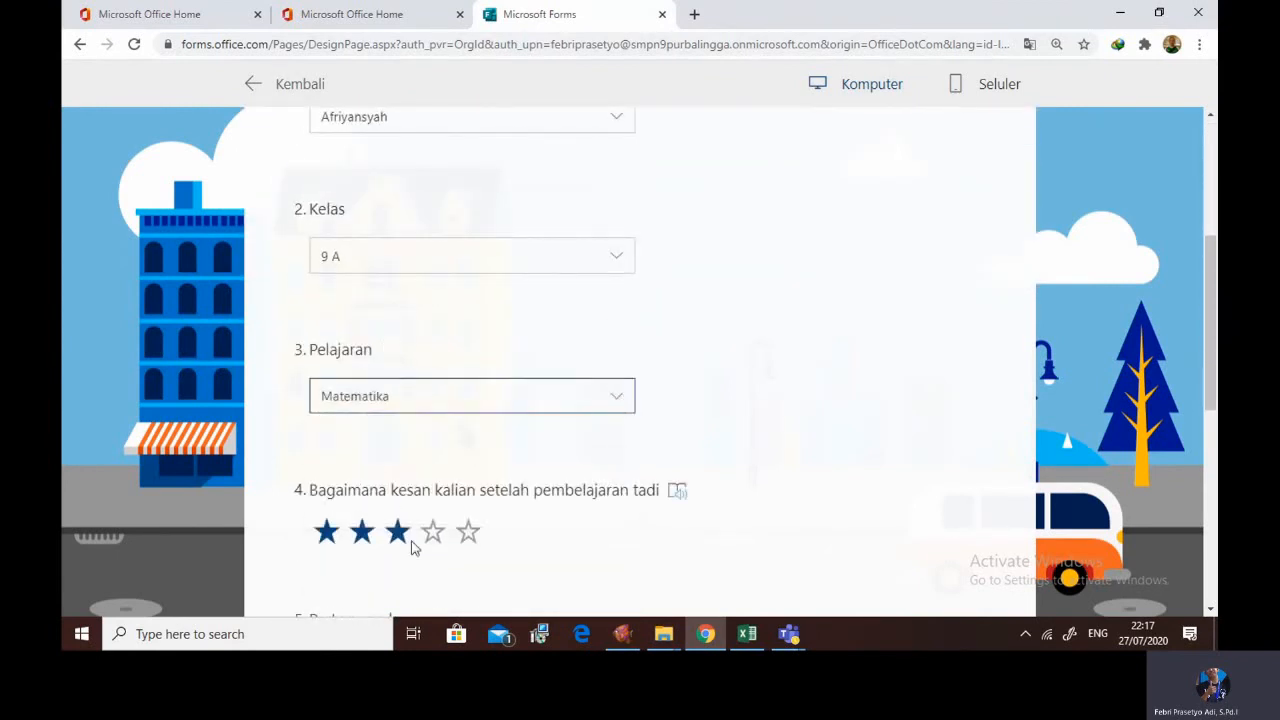
click(462, 532)
Choose the meeting "1. Senin, 5 Agustus 2020", answer the material question with "senang", and submit the second response
scroll(458, 541, down, 2)
click(414, 434)
click(409, 469)
click(408, 596)
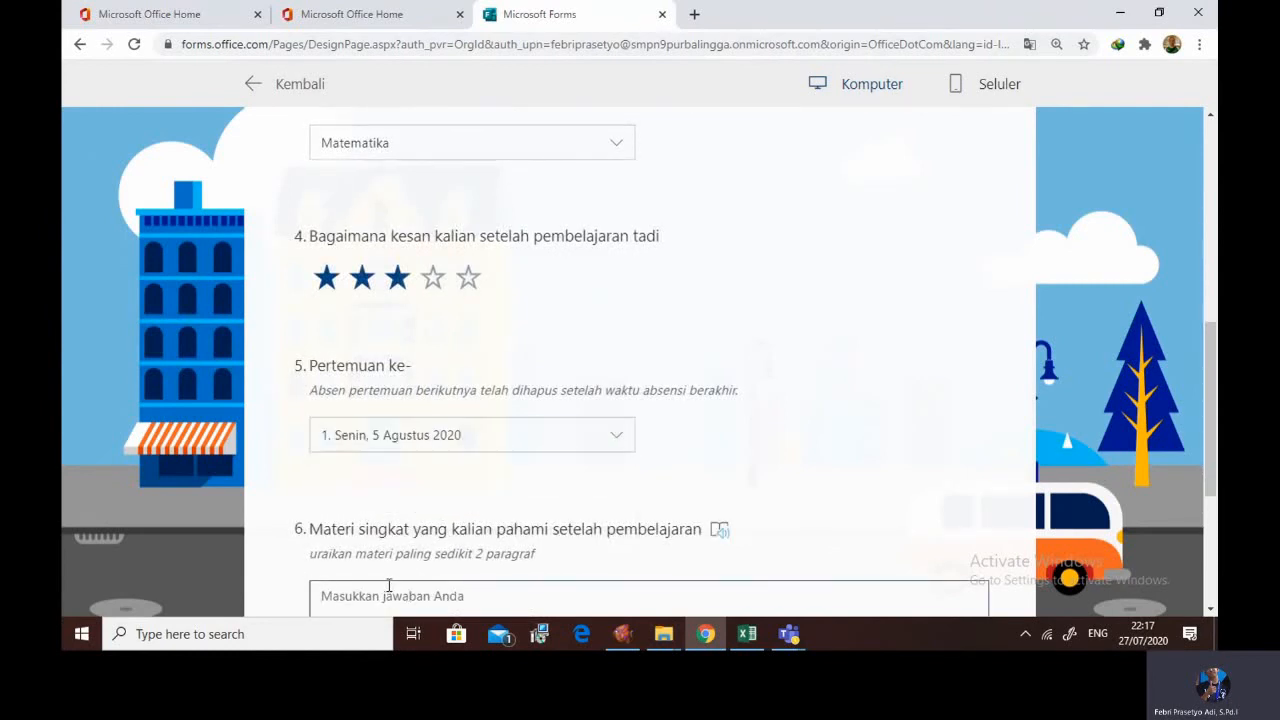
text(senang)
scroll(637, 460, down, 3)
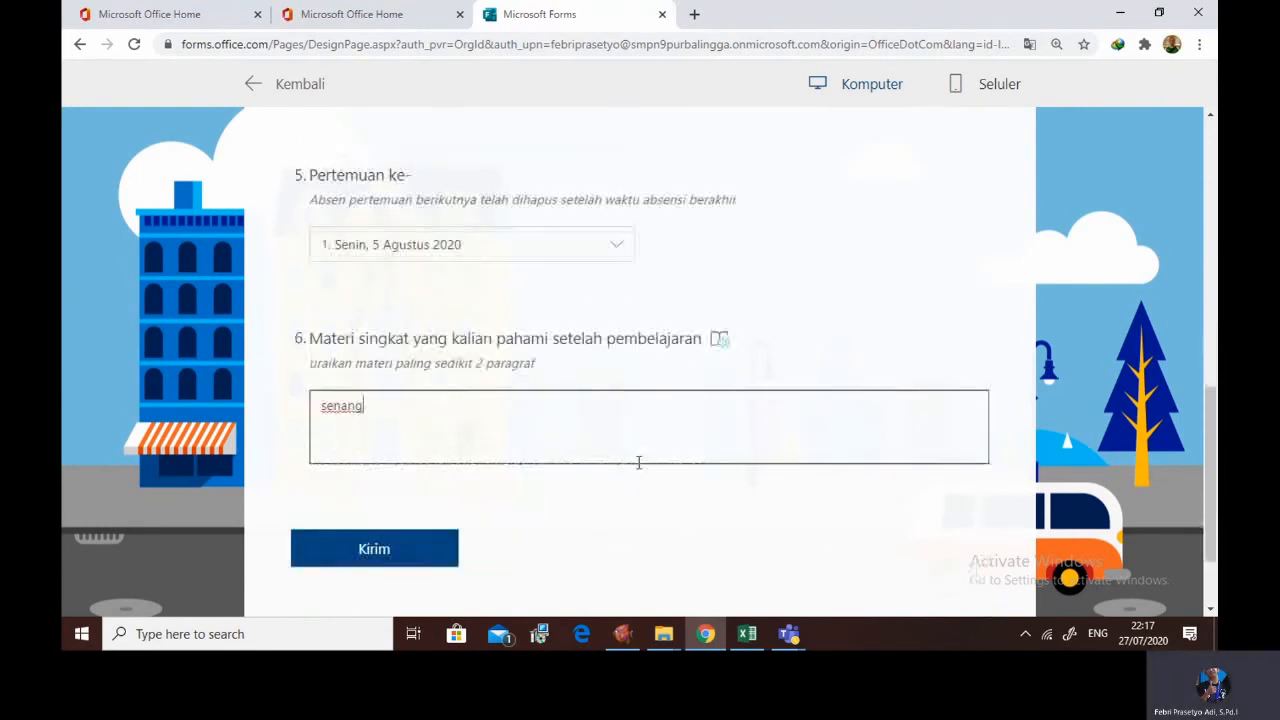
click(352, 429)
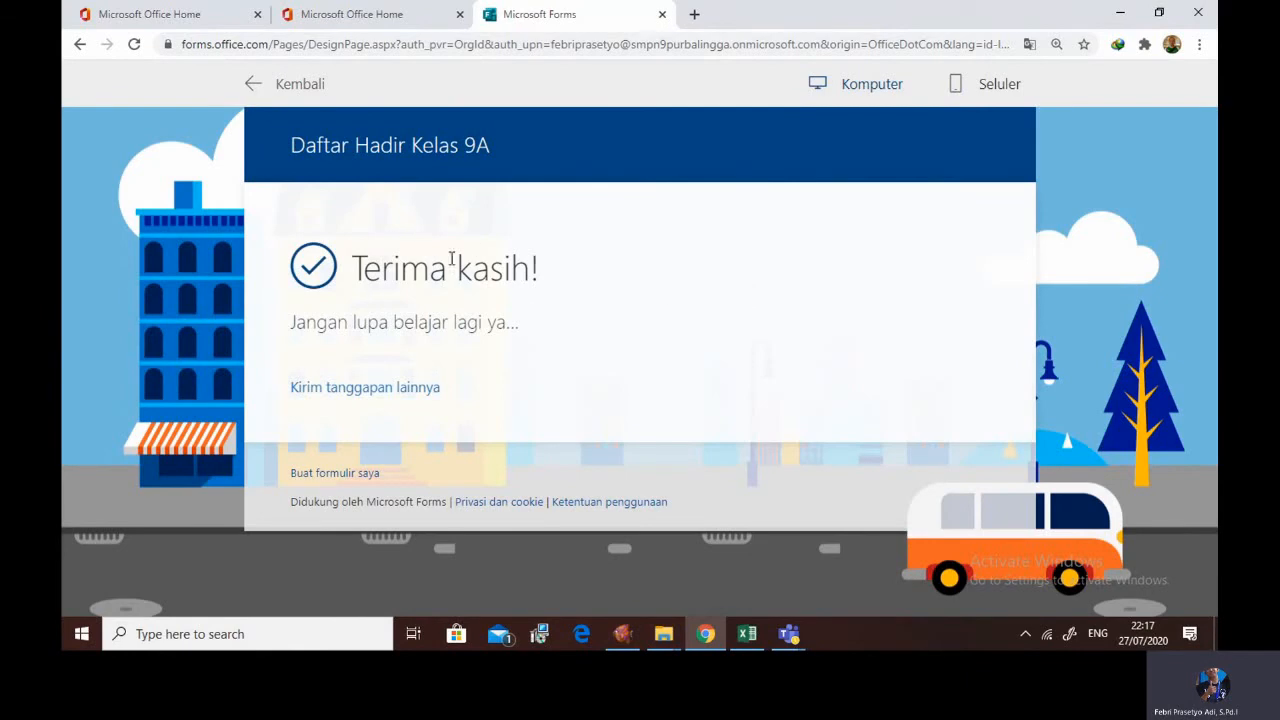
Leave the preview and examine the form's response summary, from the overall figures through the name, class, subject and rating results
click(292, 92)
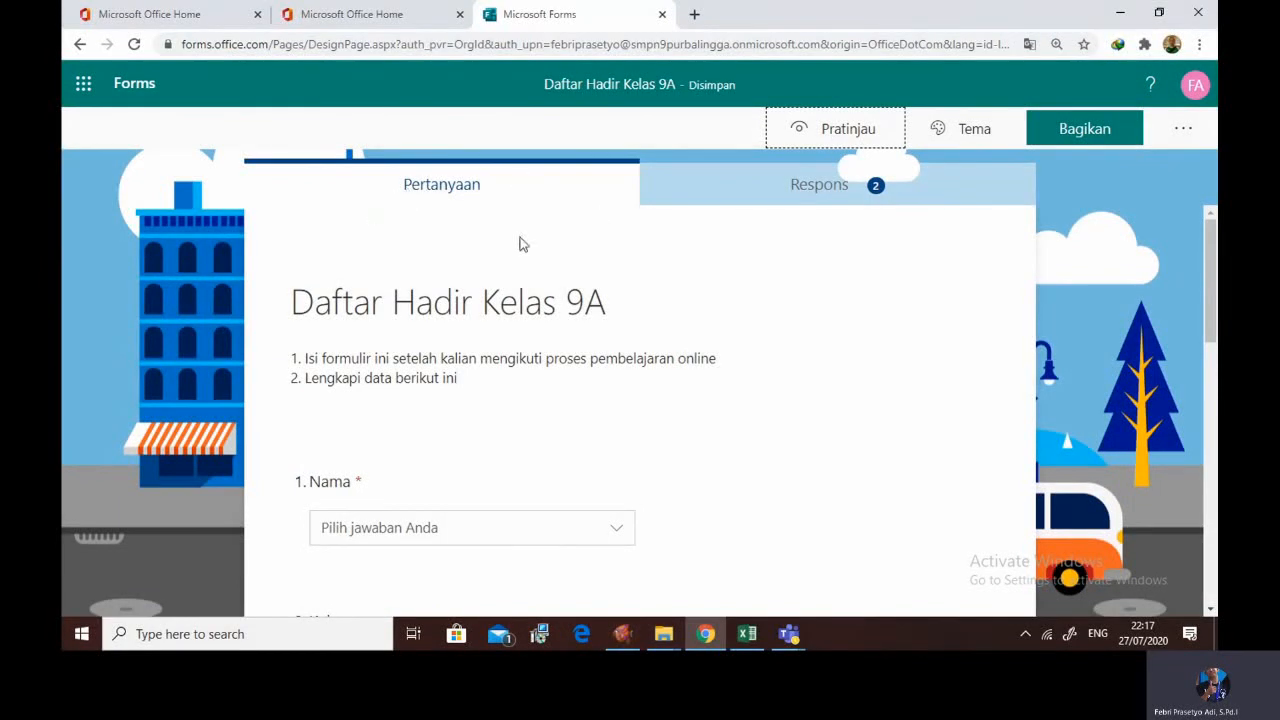
scroll(440, 370, down, 5)
scroll(603, 429, down, 4)
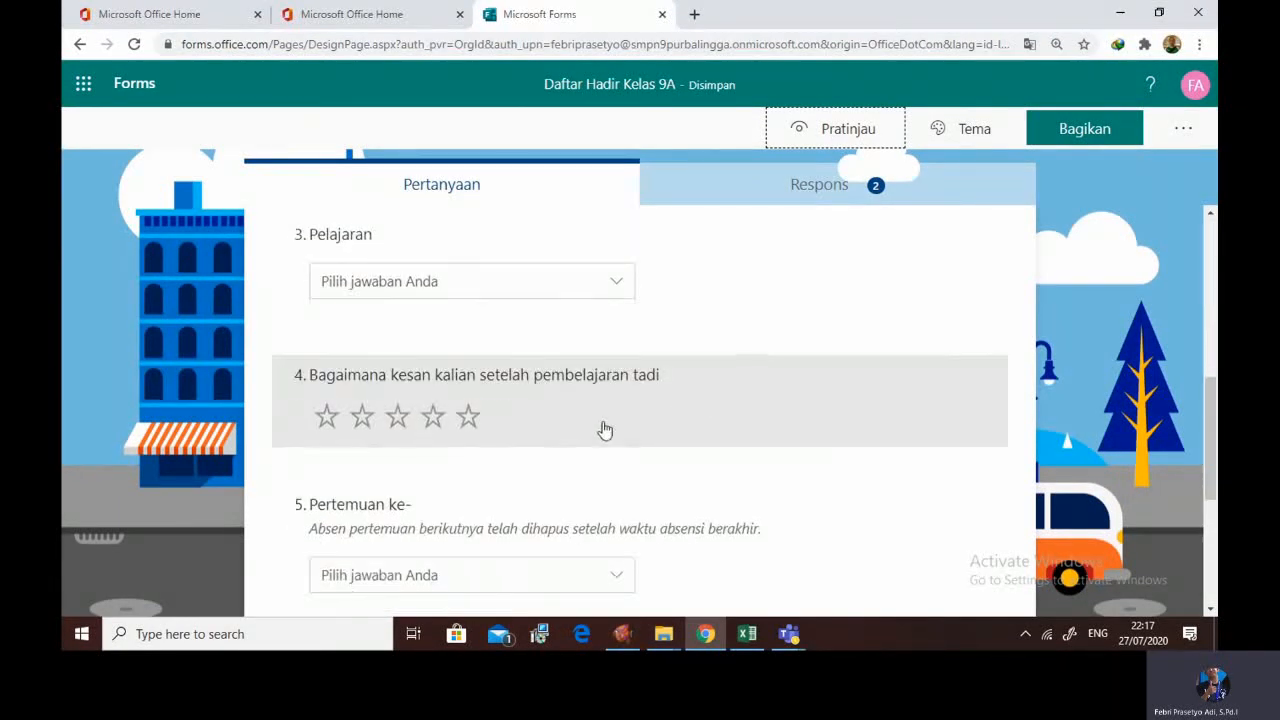
scroll(590, 362, up, 3)
scroll(600, 330, up, 1)
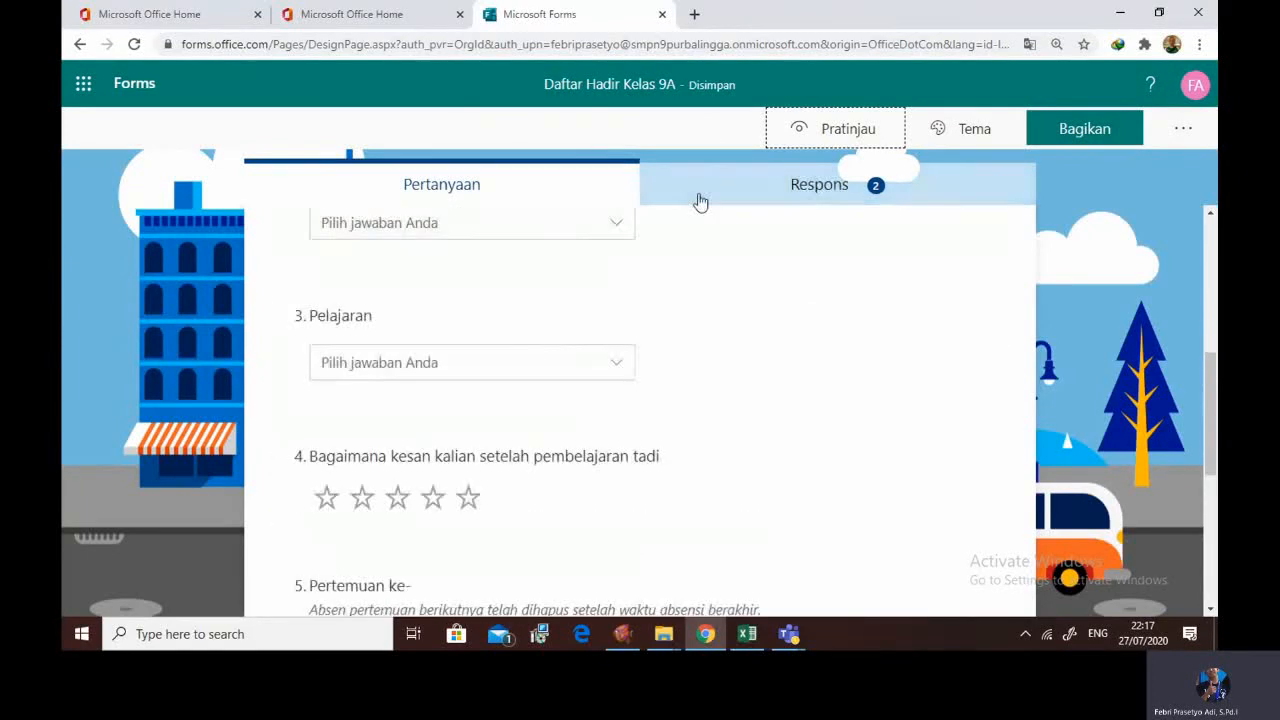
click(797, 186)
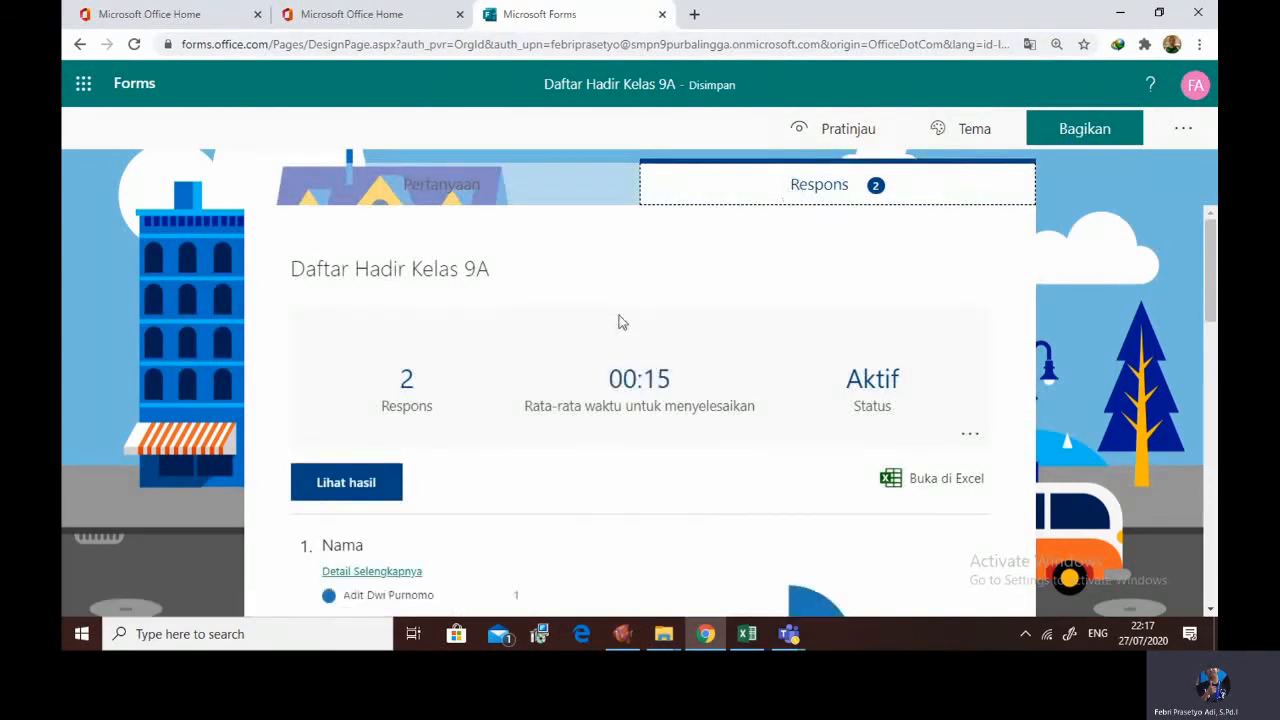
scroll(530, 387, down, 3)
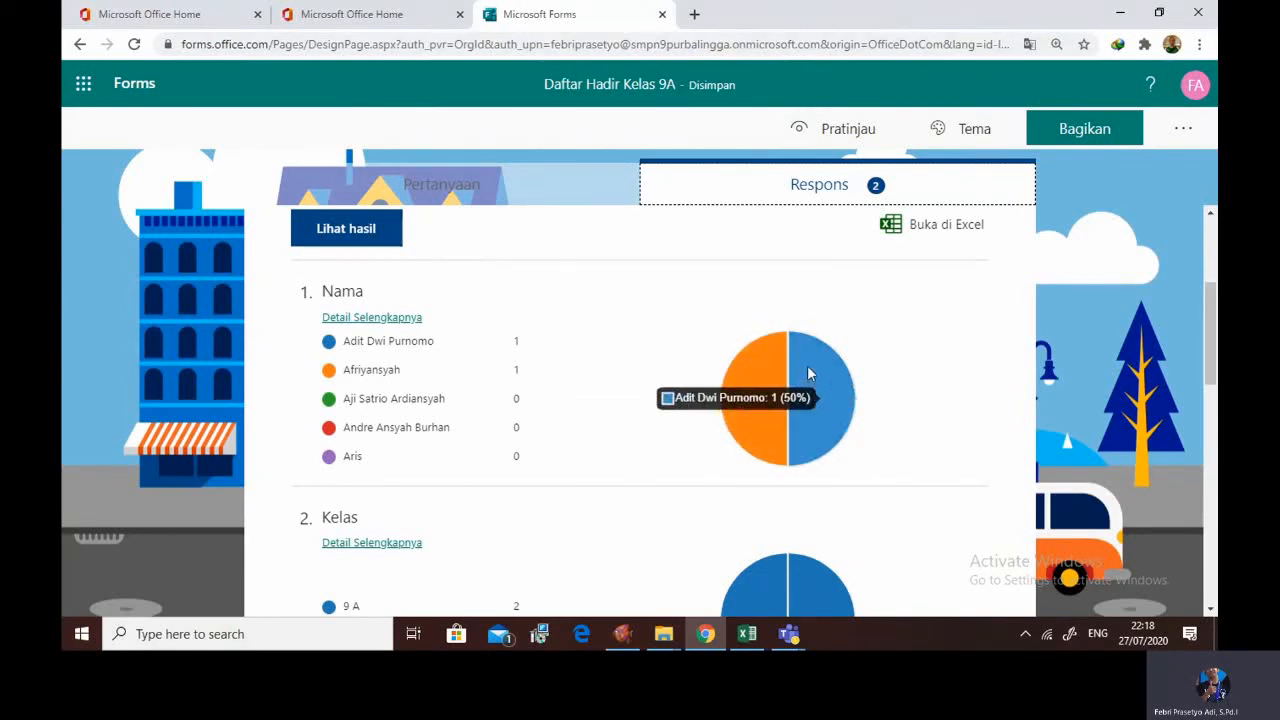
scroll(733, 374, down, 2)
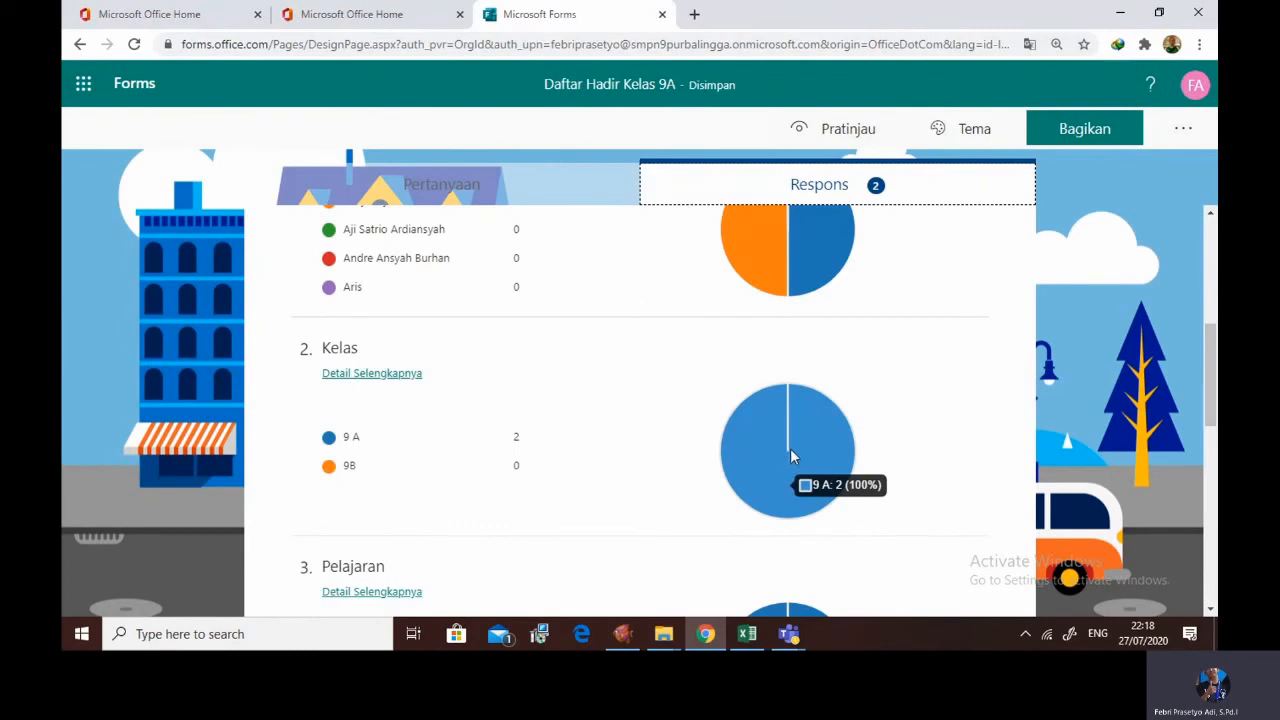
scroll(778, 457, down, 3)
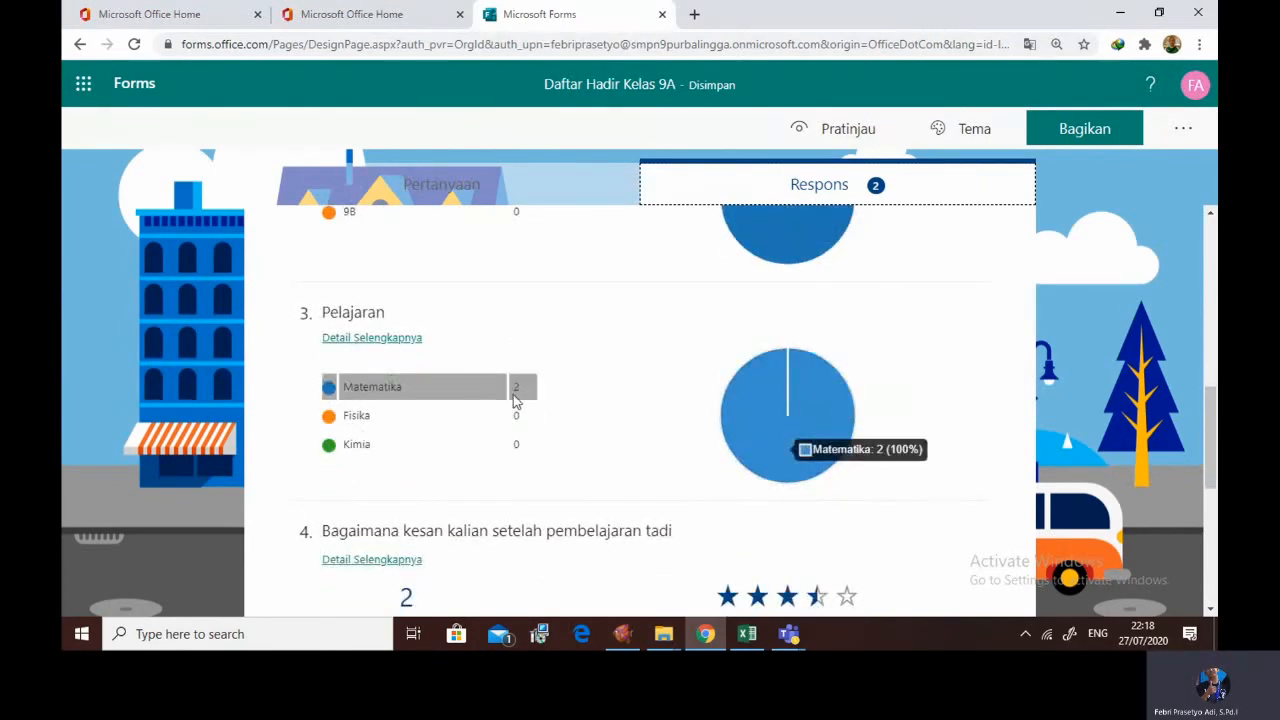
scroll(552, 434, down, 2)
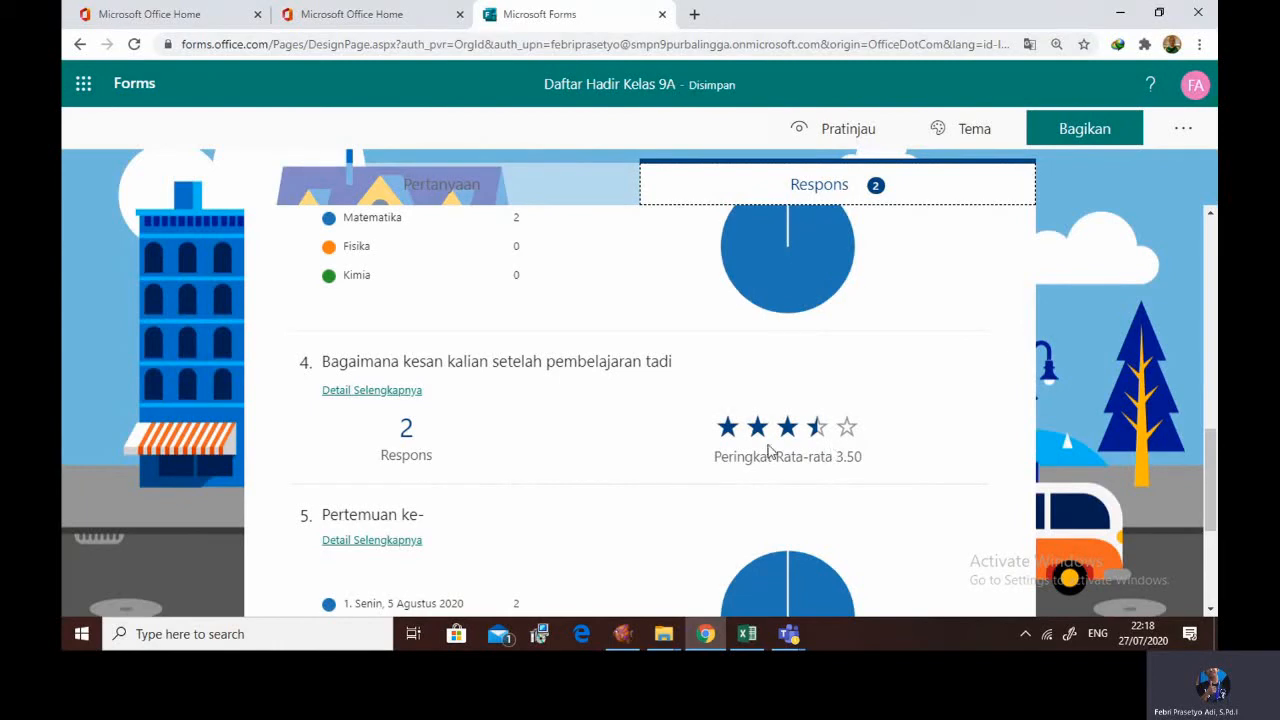
View the individual answers to the rating question, and review the summaries for the meeting and material questions
click(400, 394)
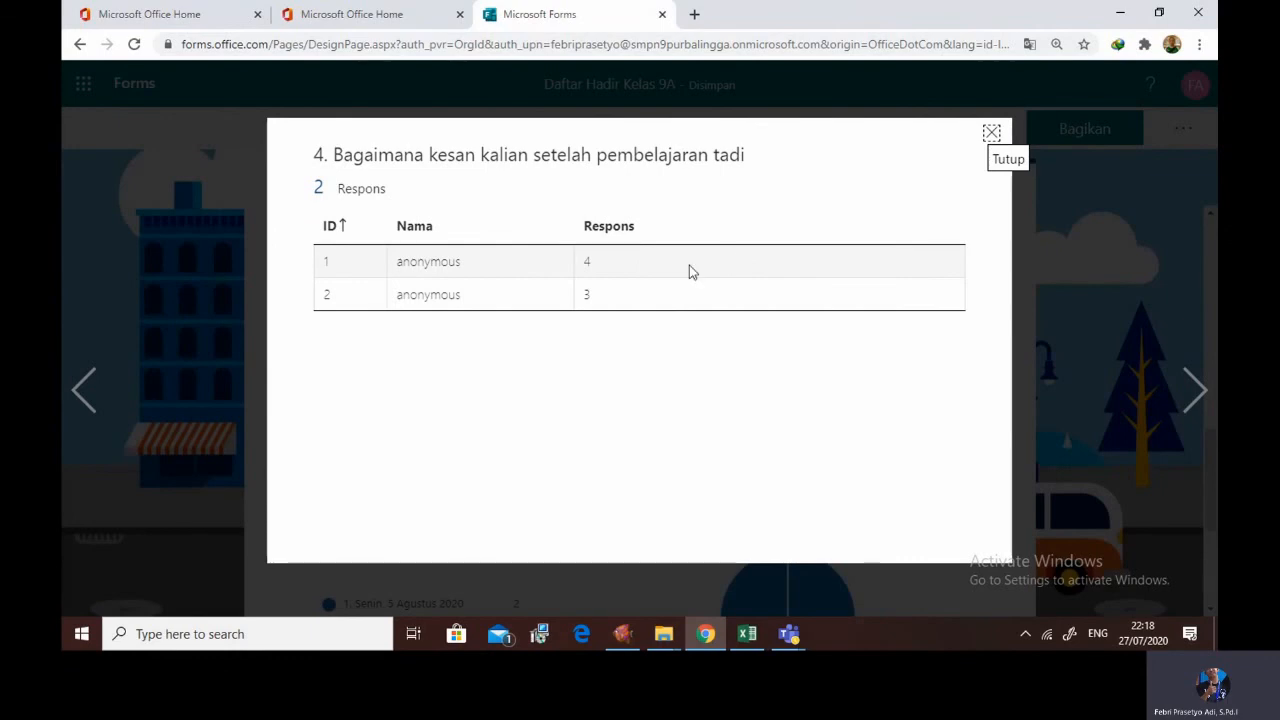
click(991, 136)
scroll(623, 434, down, 3)
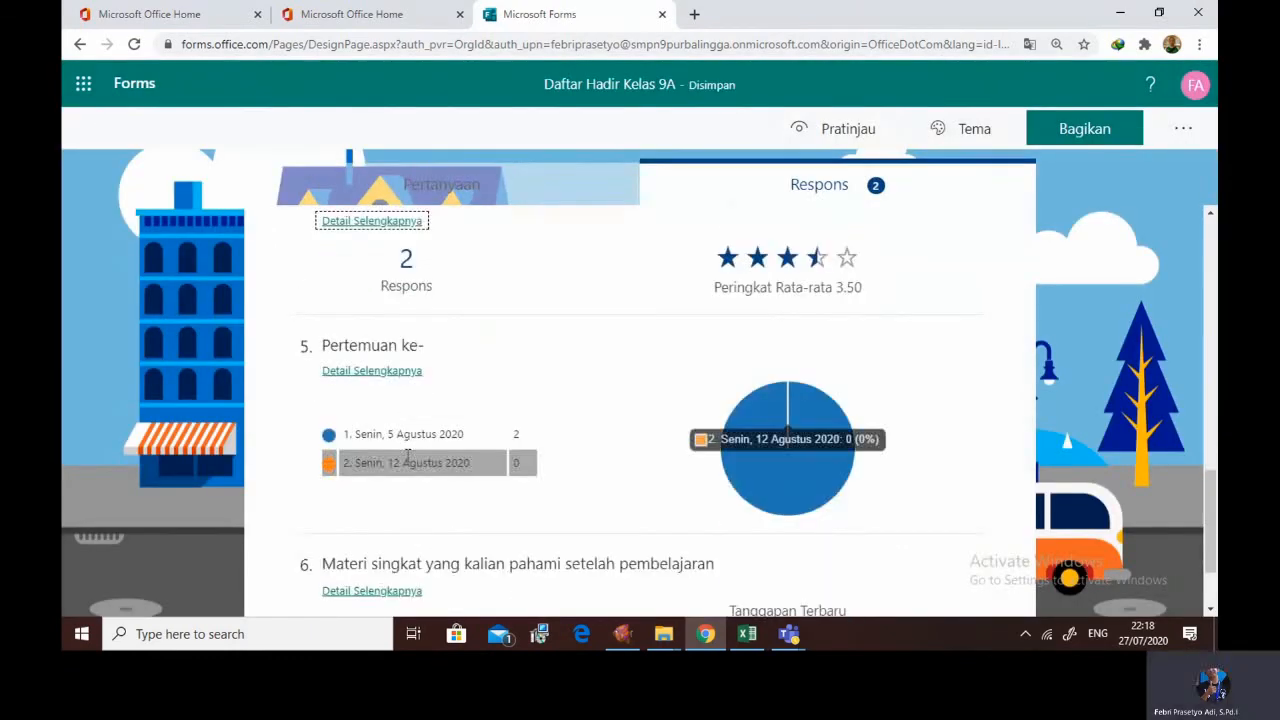
scroll(617, 466, down, 1)
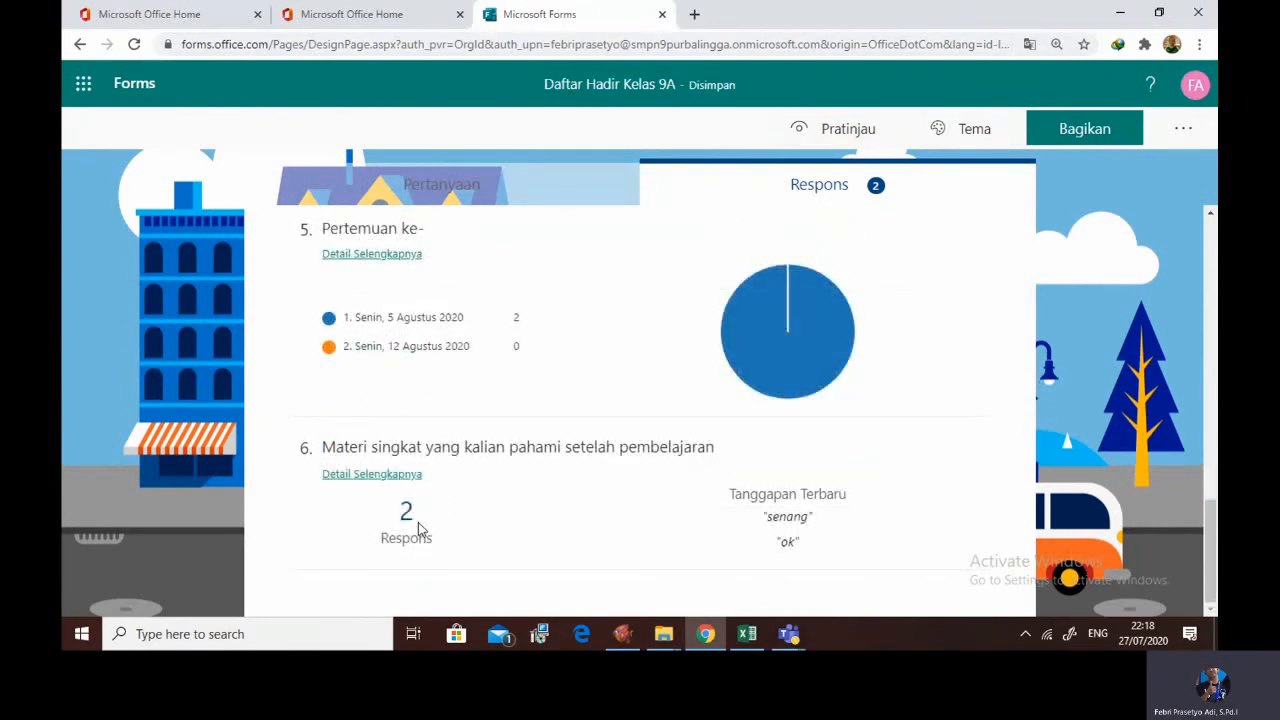
scroll(802, 519, up, 10)
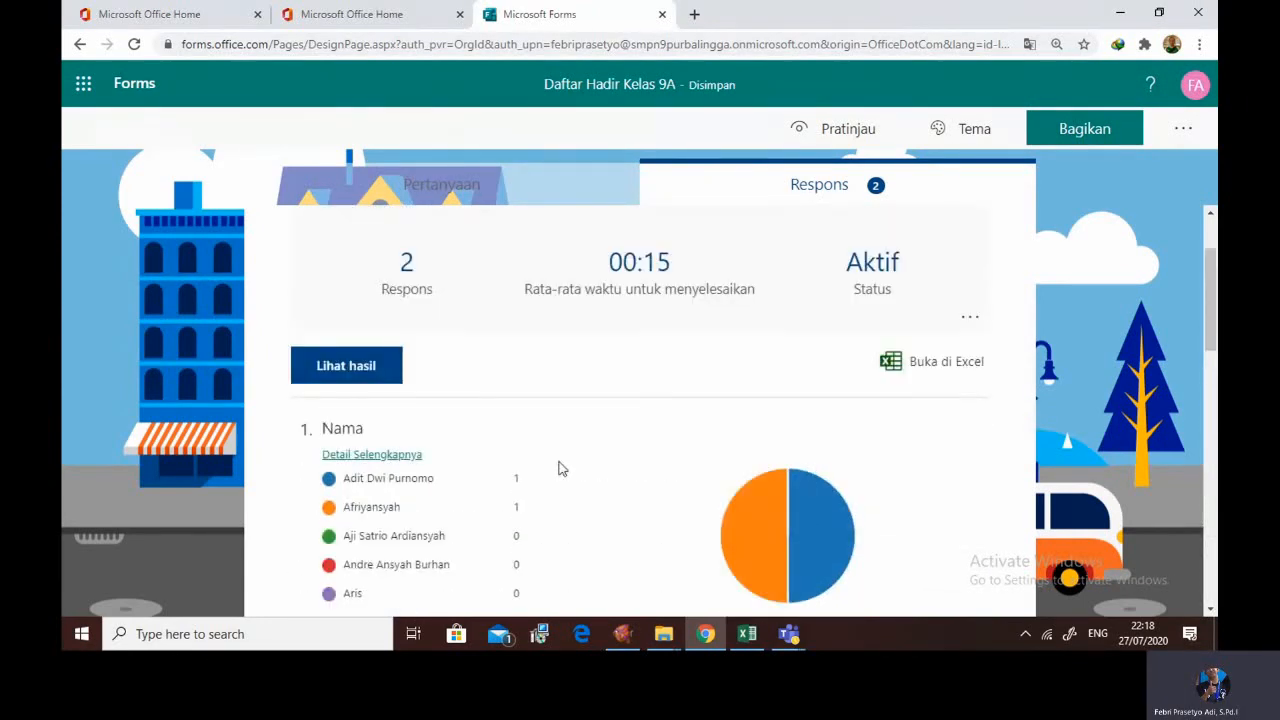
Look through the first respondent's complete answers in the individual results, and return to the response summary
click(372, 372)
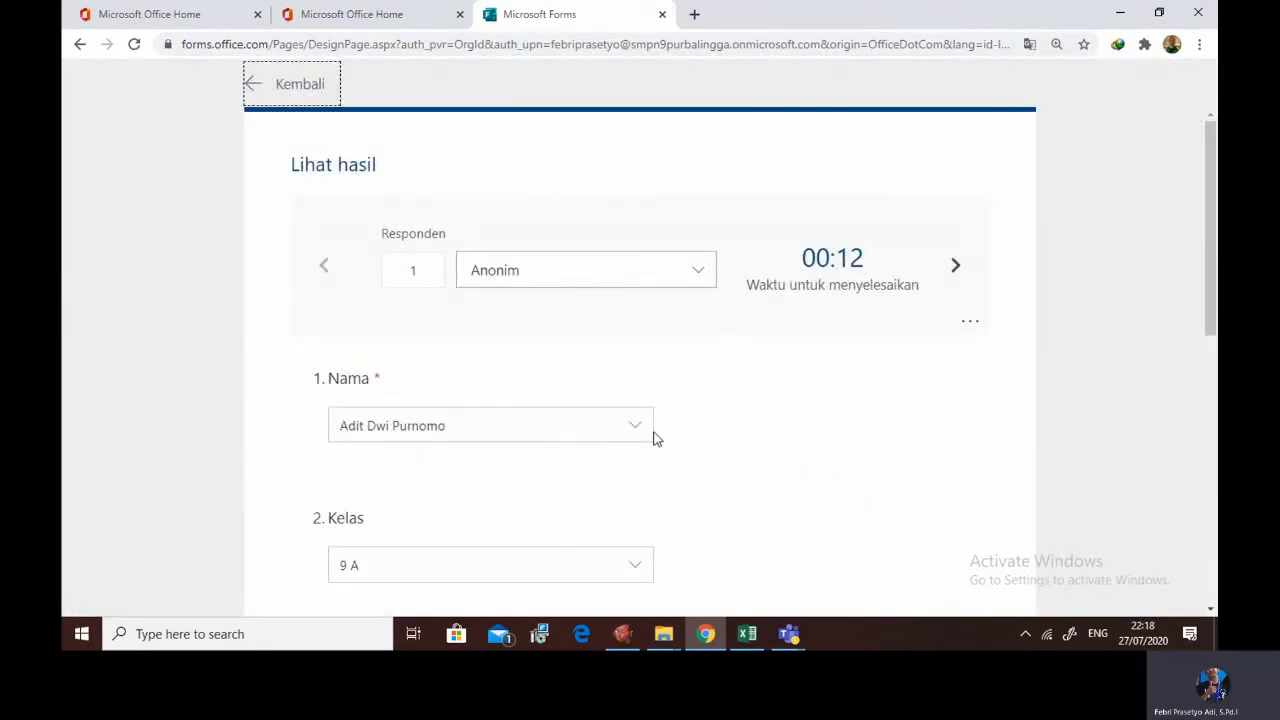
scroll(652, 437, down, 3)
scroll(656, 437, down, 4)
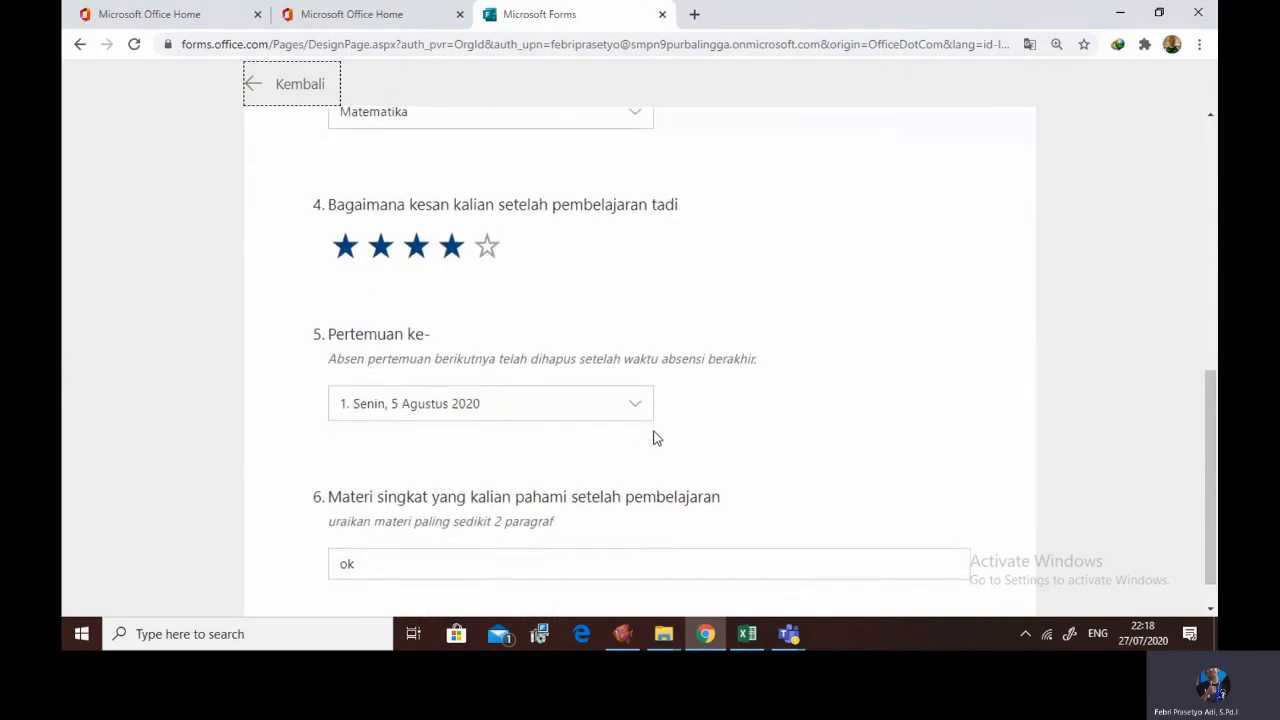
scroll(656, 437, up, 5)
scroll(656, 438, up, 1)
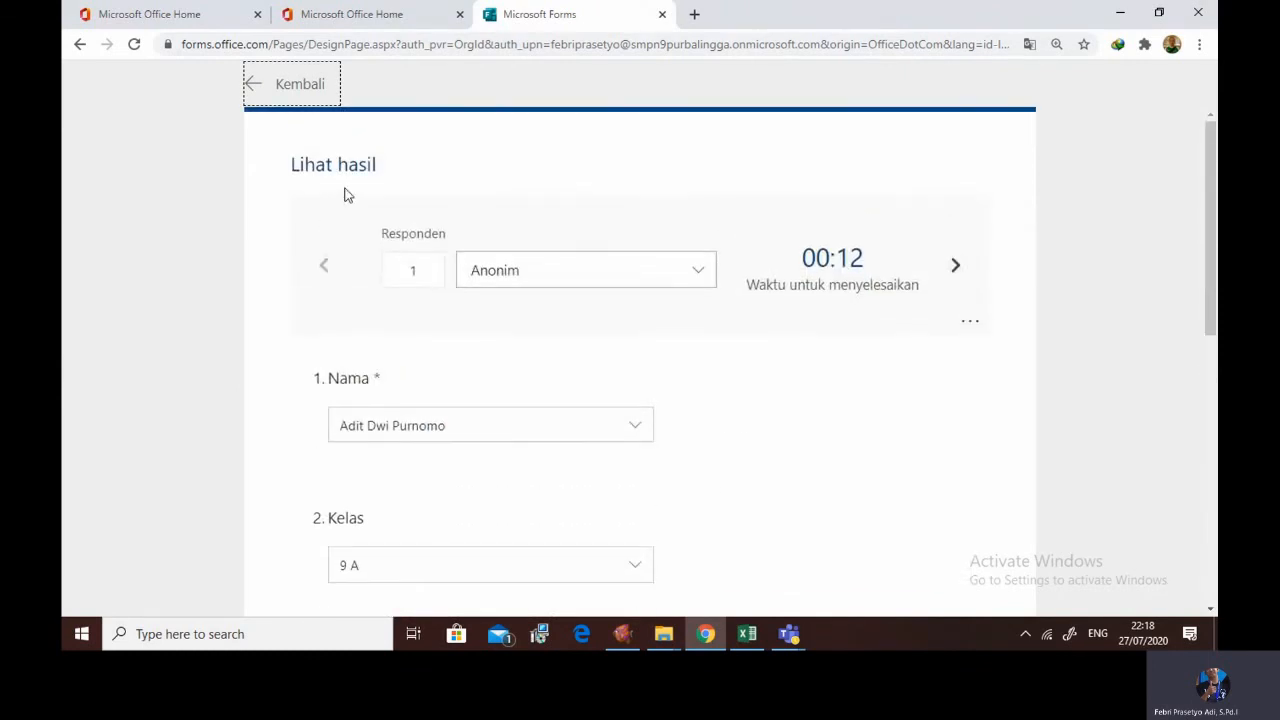
click(288, 86)
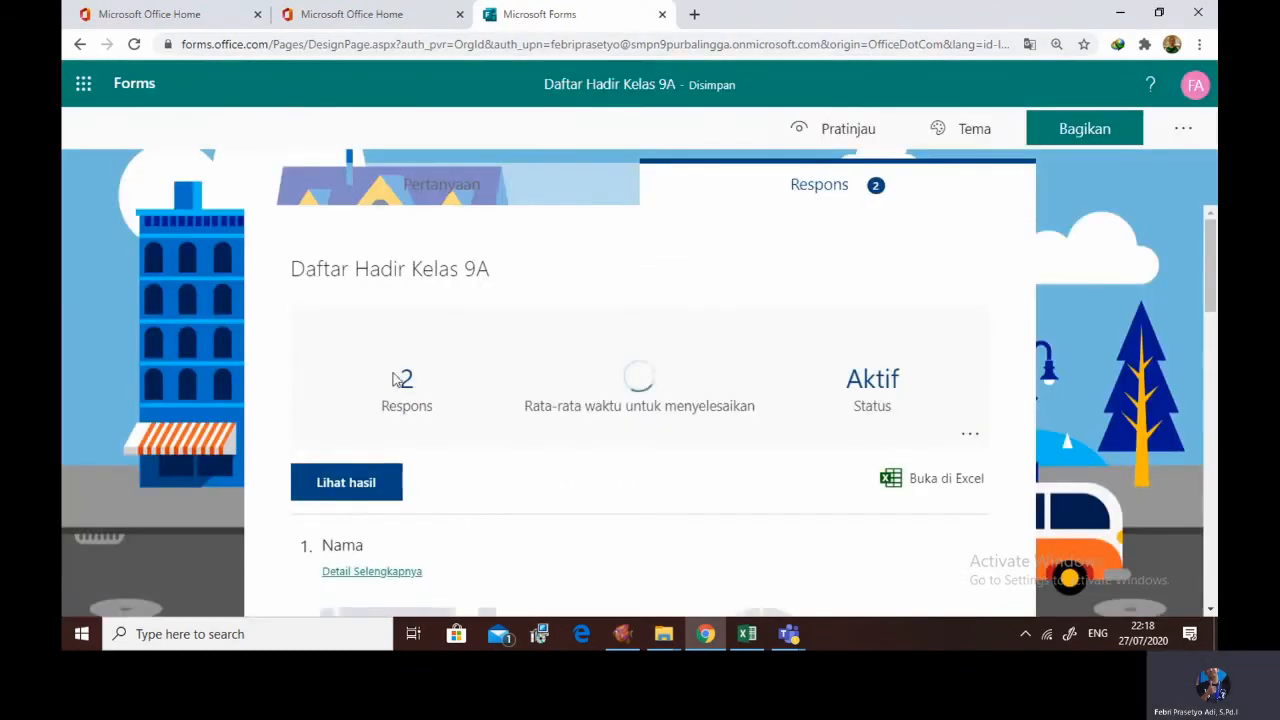
Export the form responses to an Excel workbook and open the downloaded file in Excel
scroll(358, 545, down, 3)
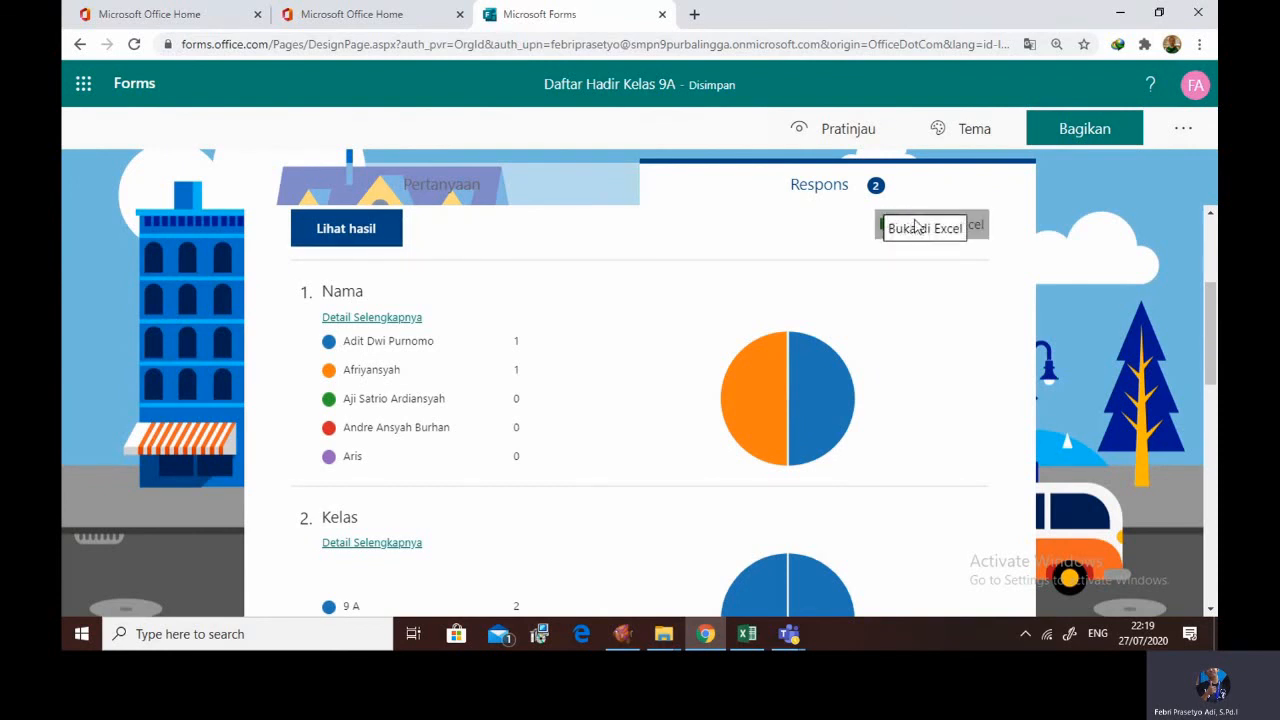
click(971, 226)
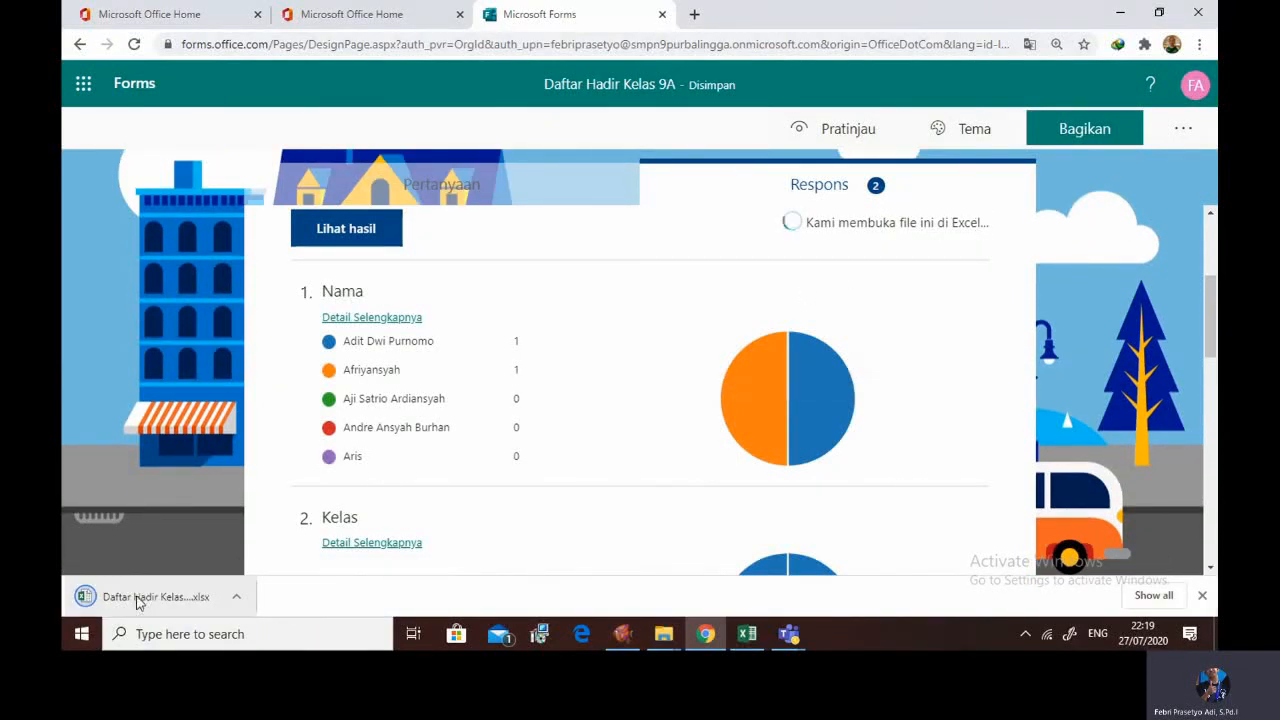
click(138, 598)
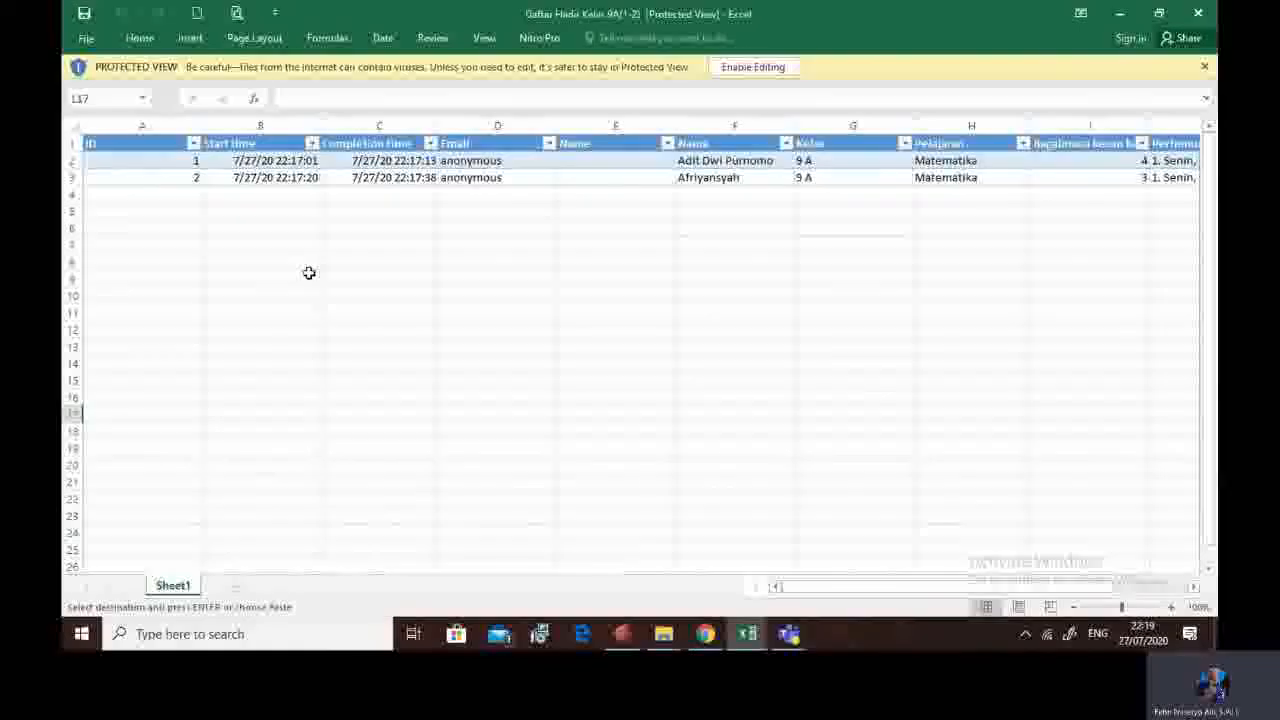
Examine the exported response rows, from the ID, start and completion times through the email, name and class columns
click(180, 160)
click(188, 177)
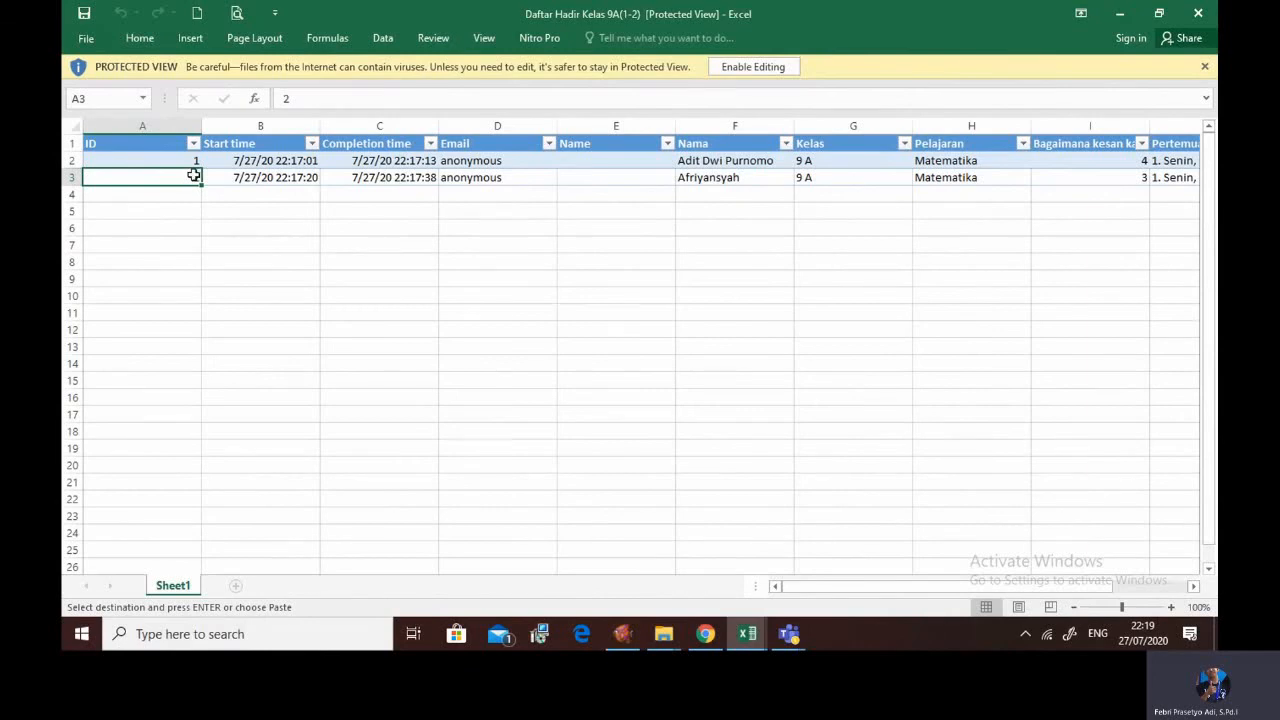
click(232, 162)
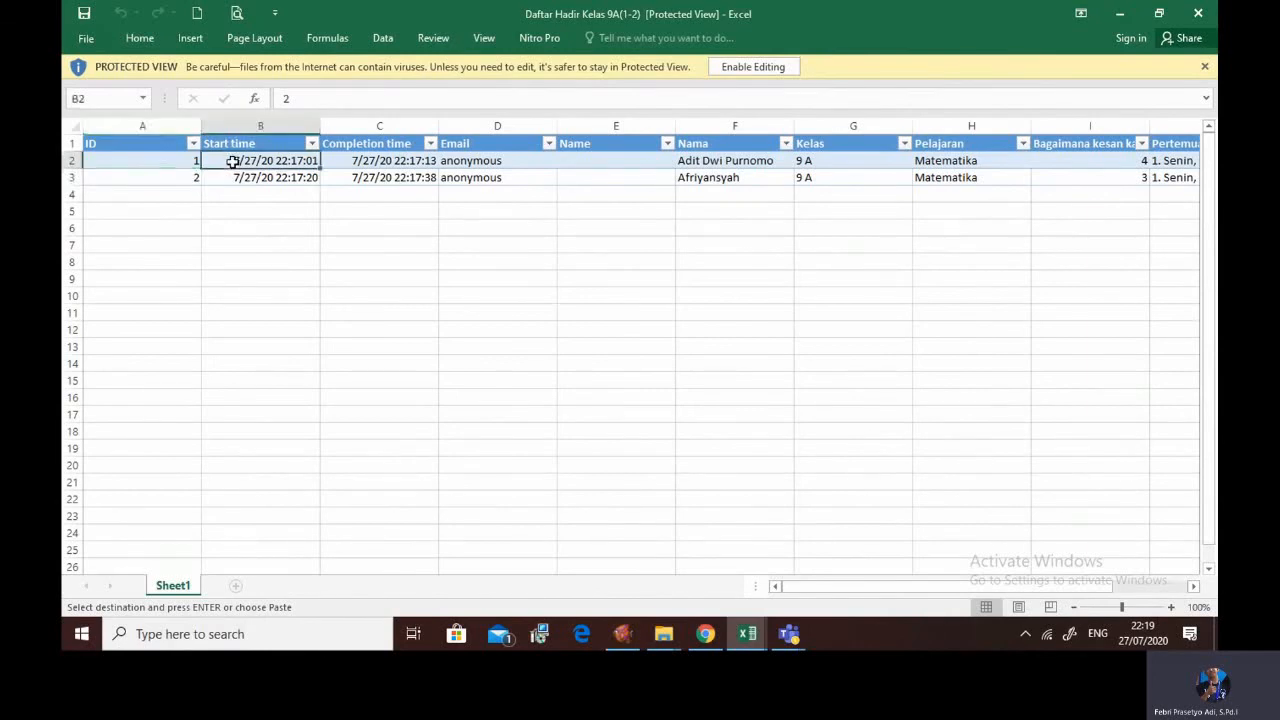
click(381, 159)
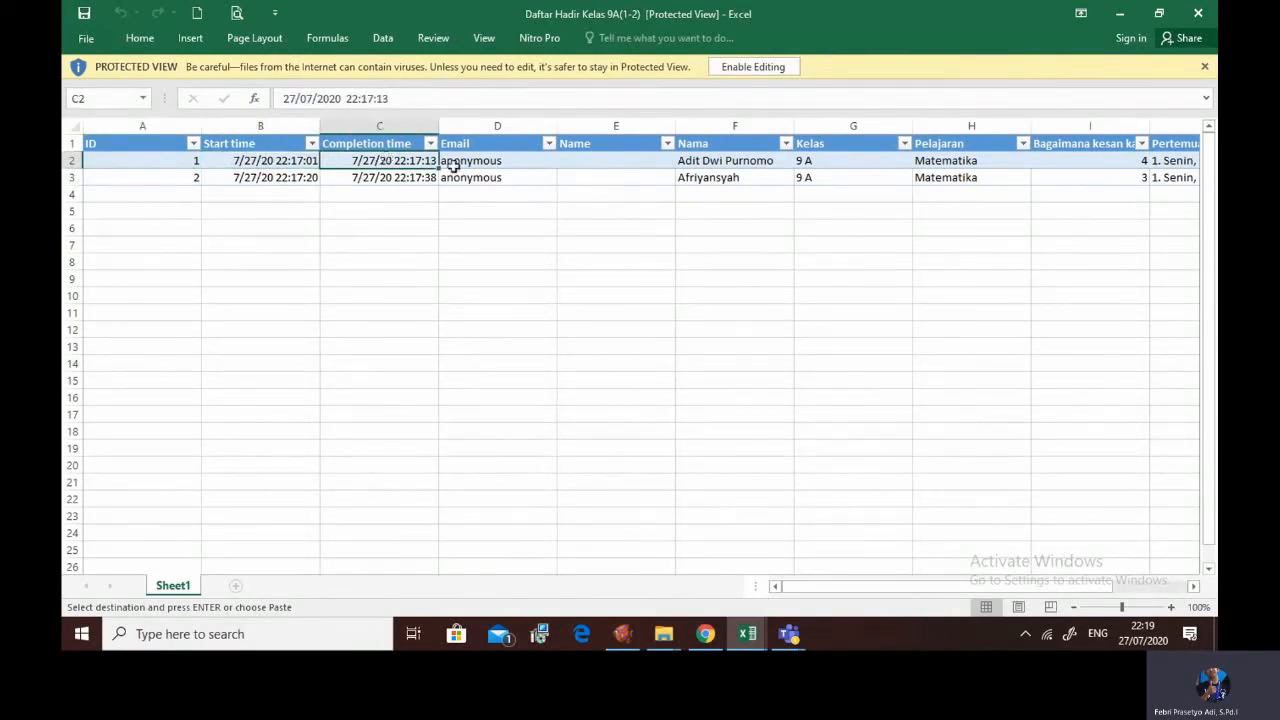
click(516, 162)
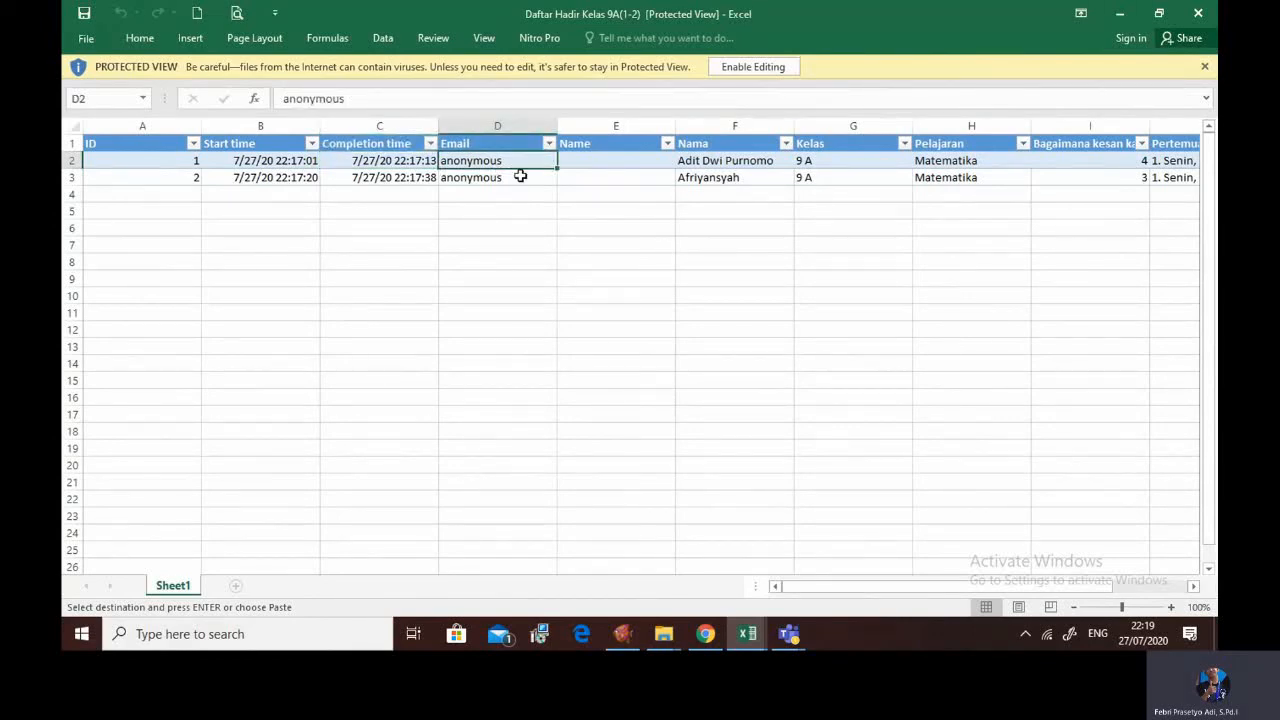
click(520, 176)
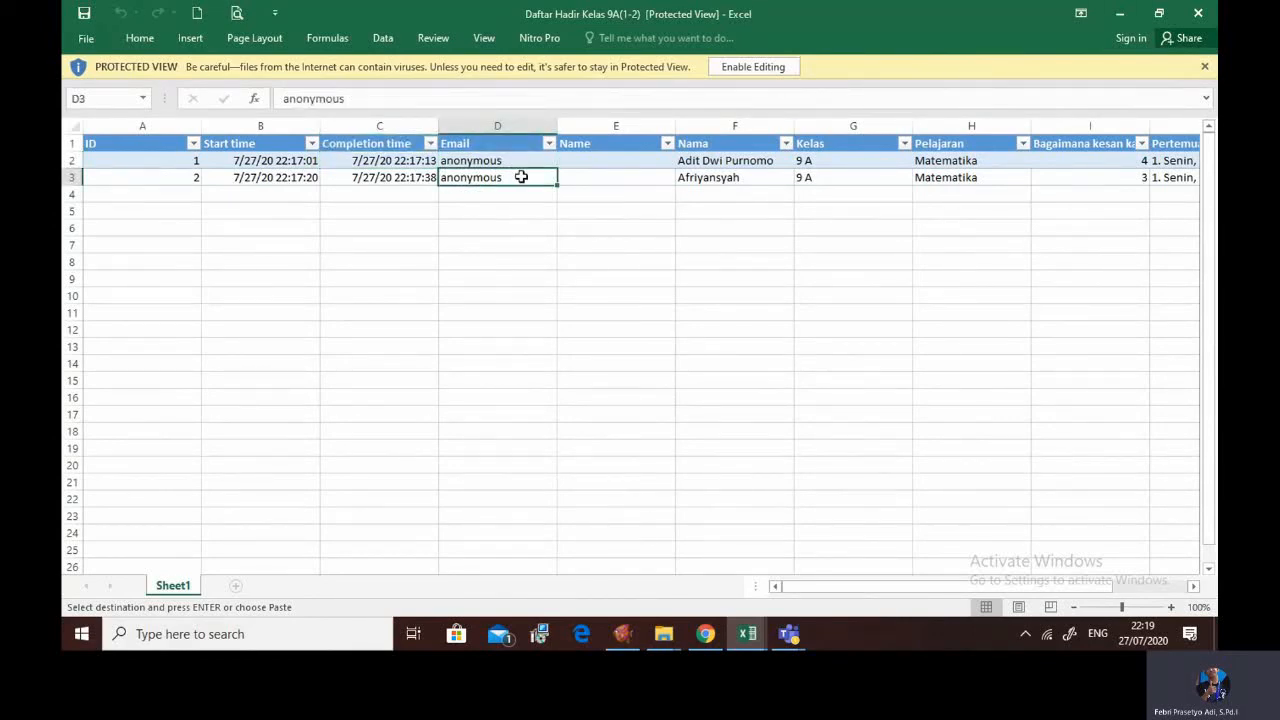
click(731, 160)
click(812, 160)
Review the remaining subject, rating, meeting and material columns of the exported responses, and return to the second response's ID cell
drag(800, 588, 914, 591)
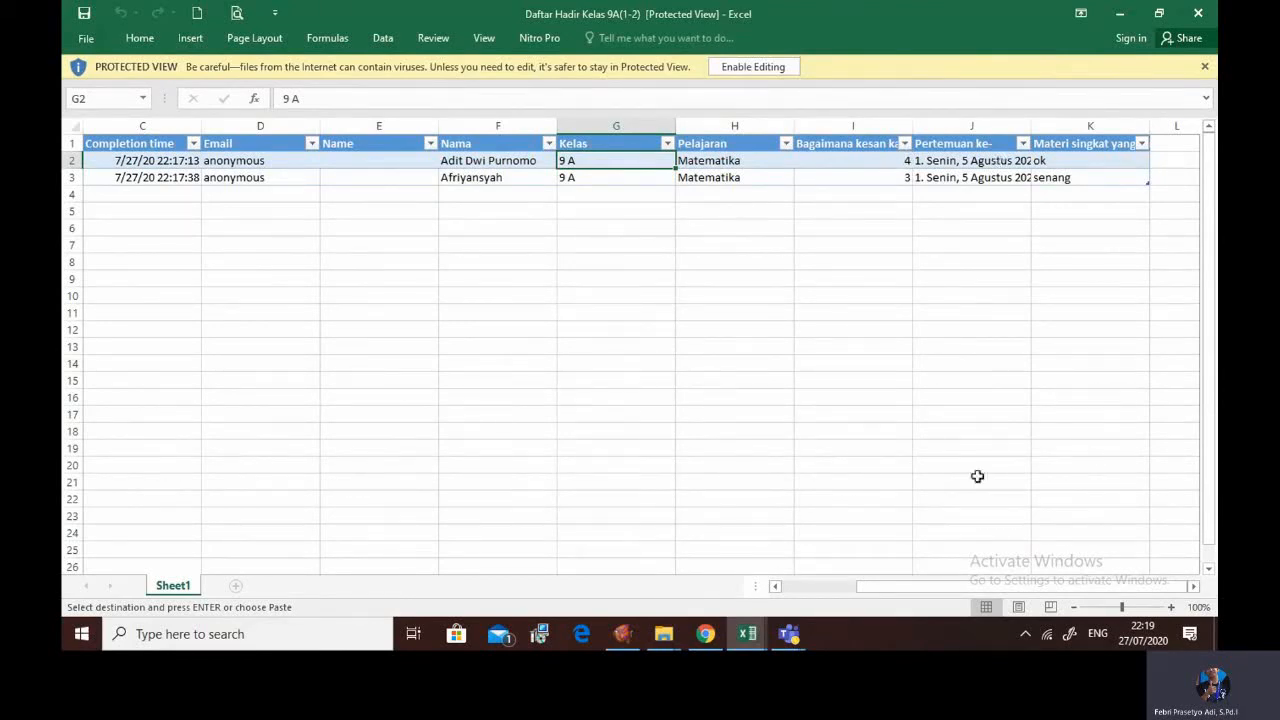
click(1066, 177)
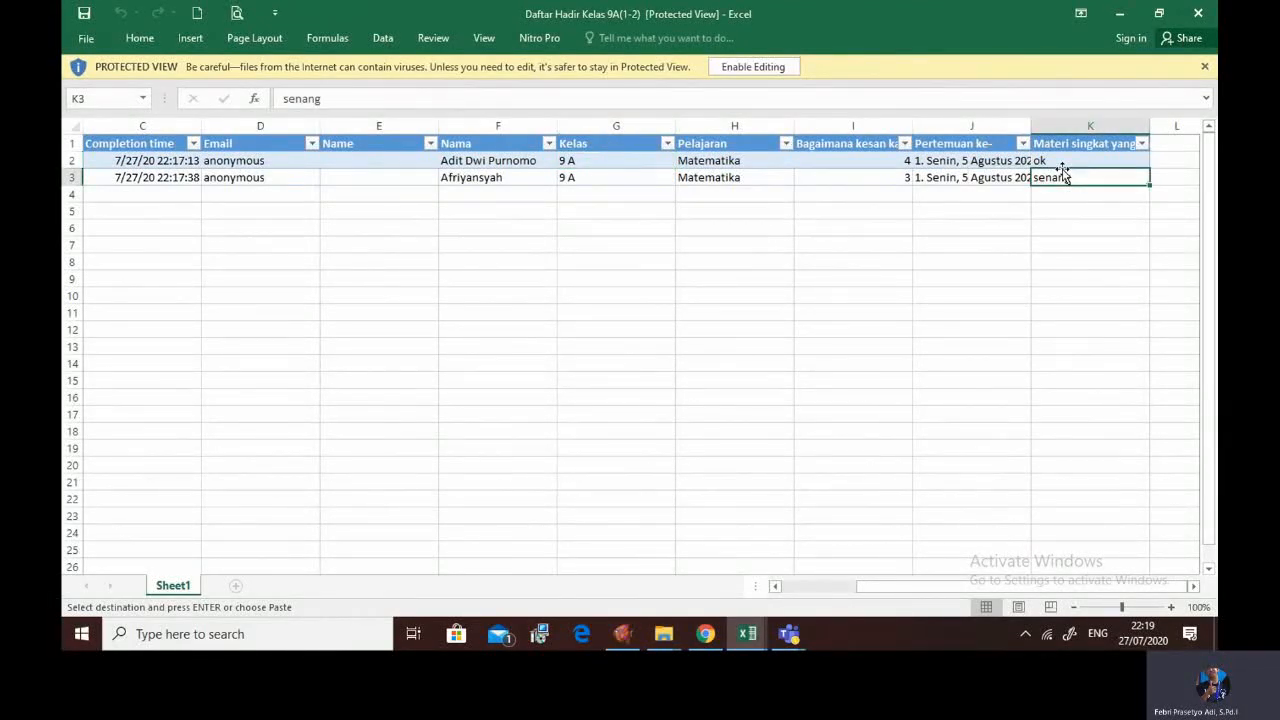
key(Right)
key(Right)
key(Right)
key(Left)
key(Left)
key(Left)
key(Left)
key(Left)
key(Left)
key(Left)
key(Left)
key(Left)
key(Left)
key(Left)
key(Left)
key(Left)
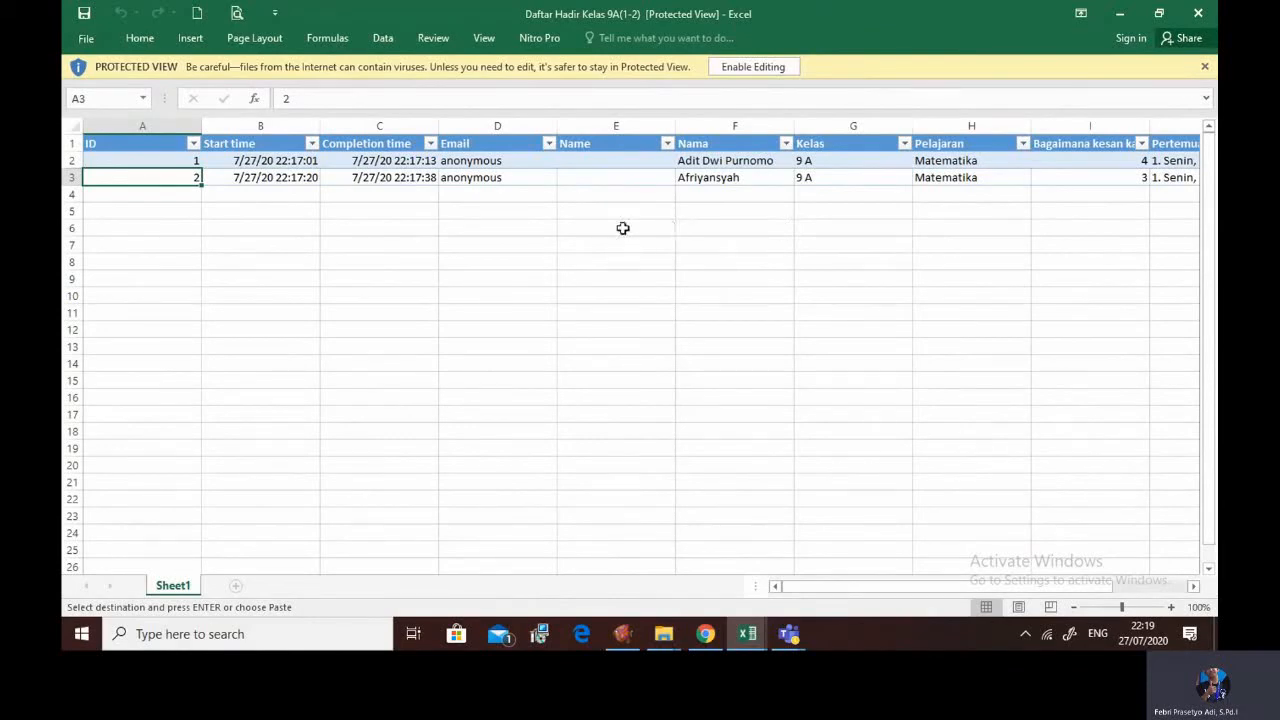
Enable editing for the exported workbook, and switch back to the form's response summary in Chrome
click(752, 67)
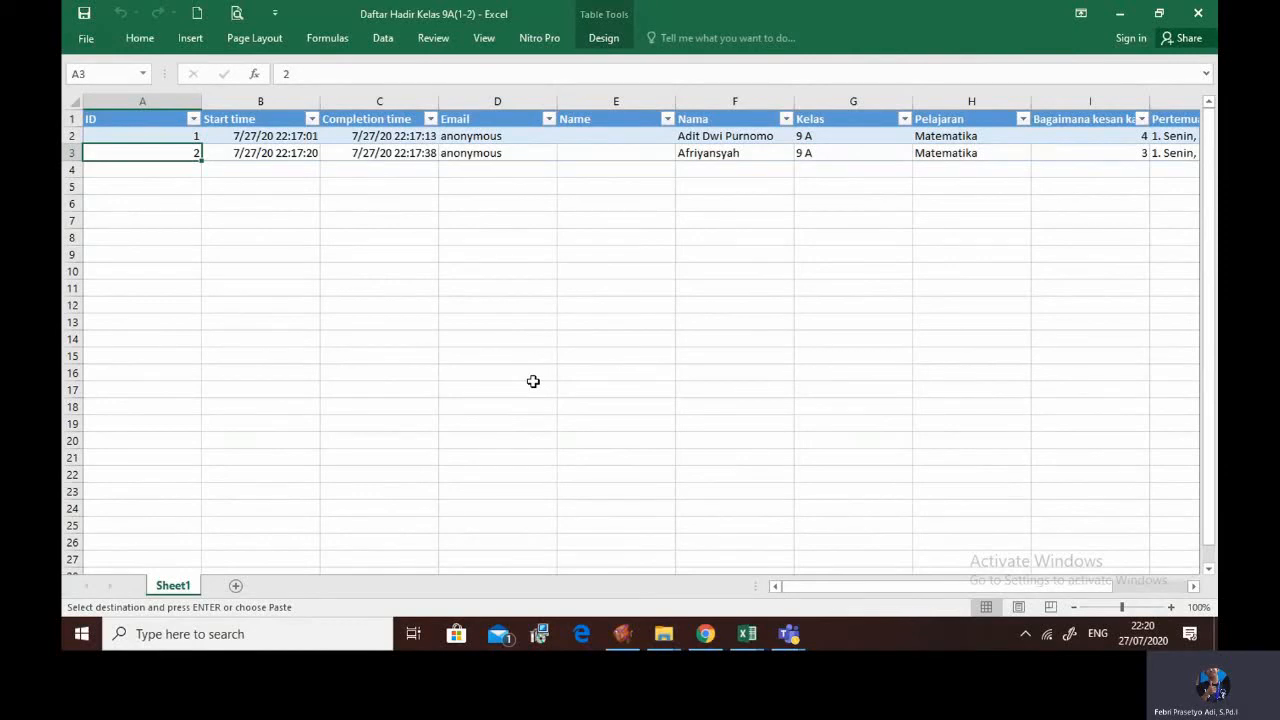
click(705, 634)
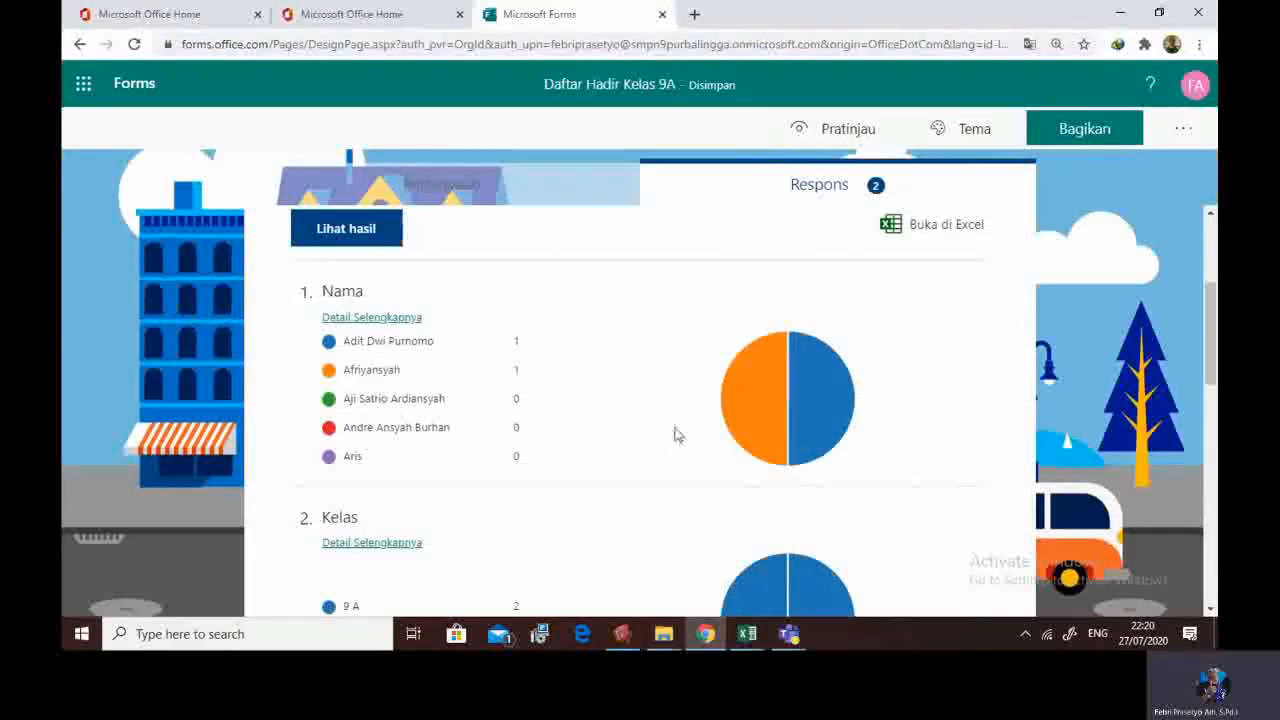